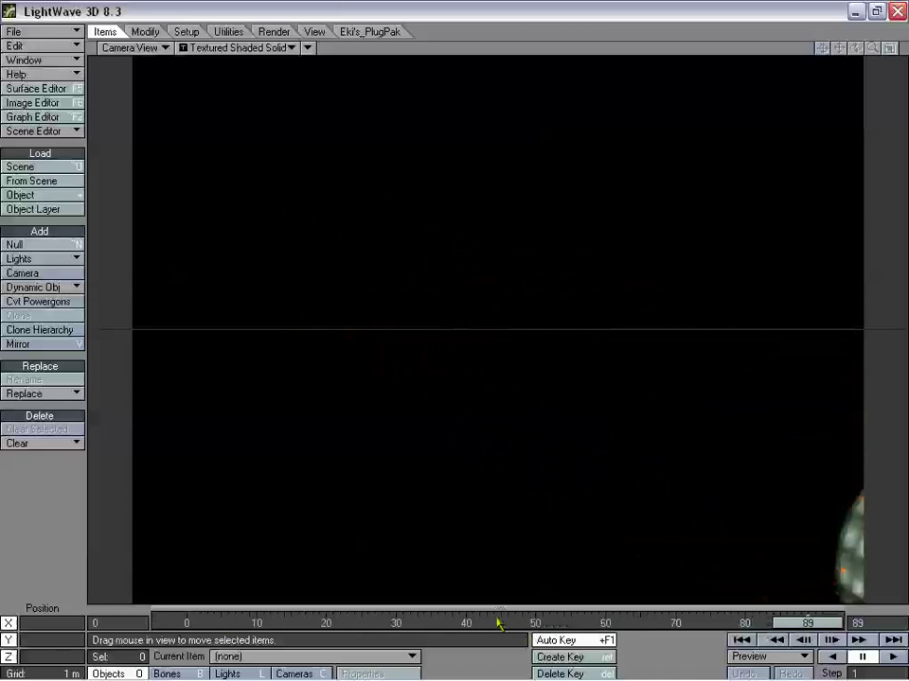
{"action": "left_click", "coordinate": [466, 623]}
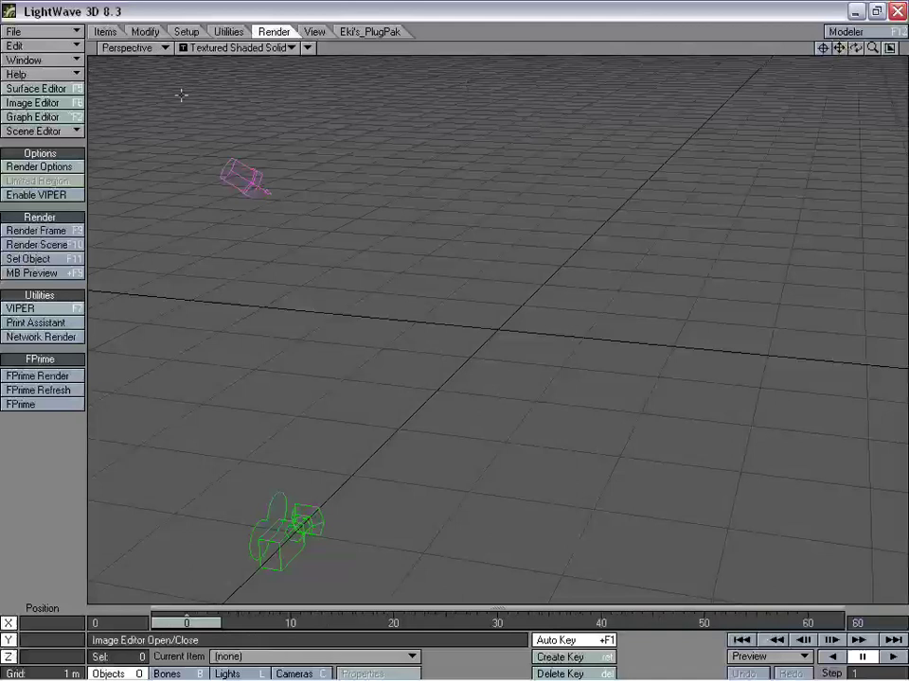
In the Image Editor, change the image type of Dissolve02_01.jpg from a still to Sequence
{"action": "left_click", "coordinate": [37, 102]}
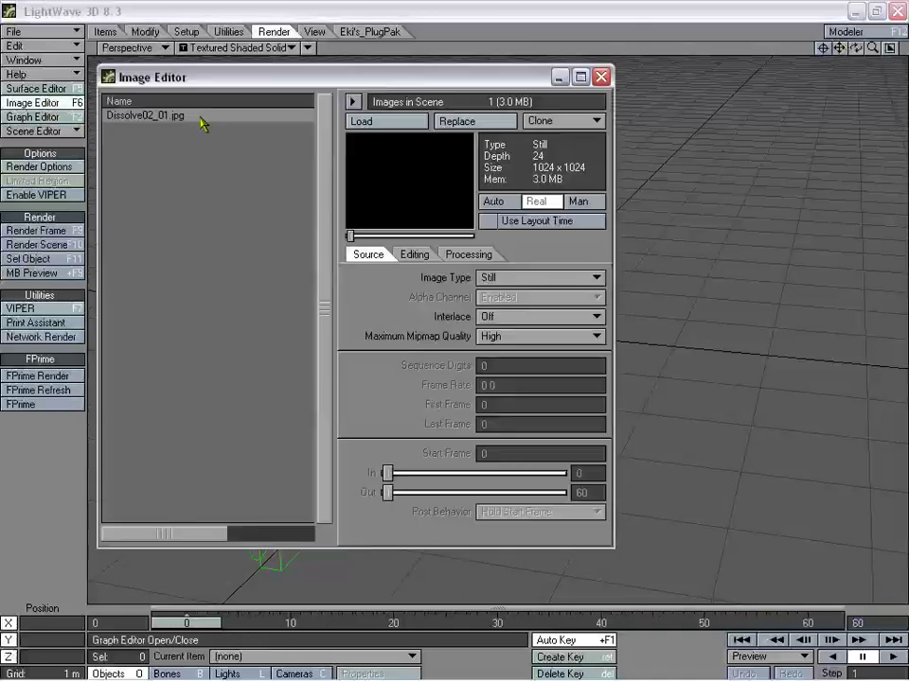
{"action": "left_click_drag", "start_coordinate": [133, 65], "coordinate": [258, 89]}
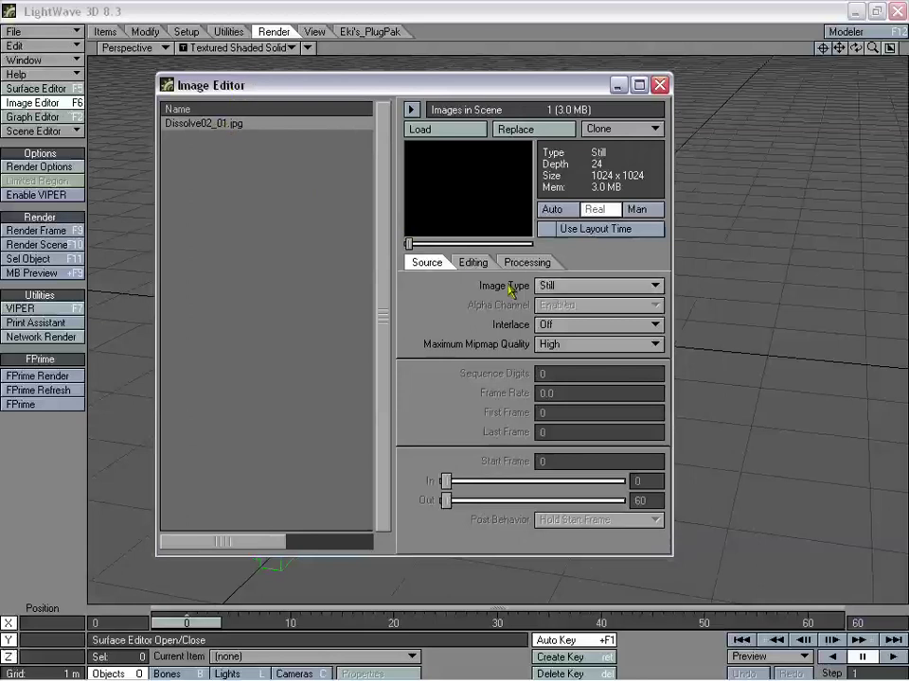
{"action": "left_click", "coordinate": [561, 285]}
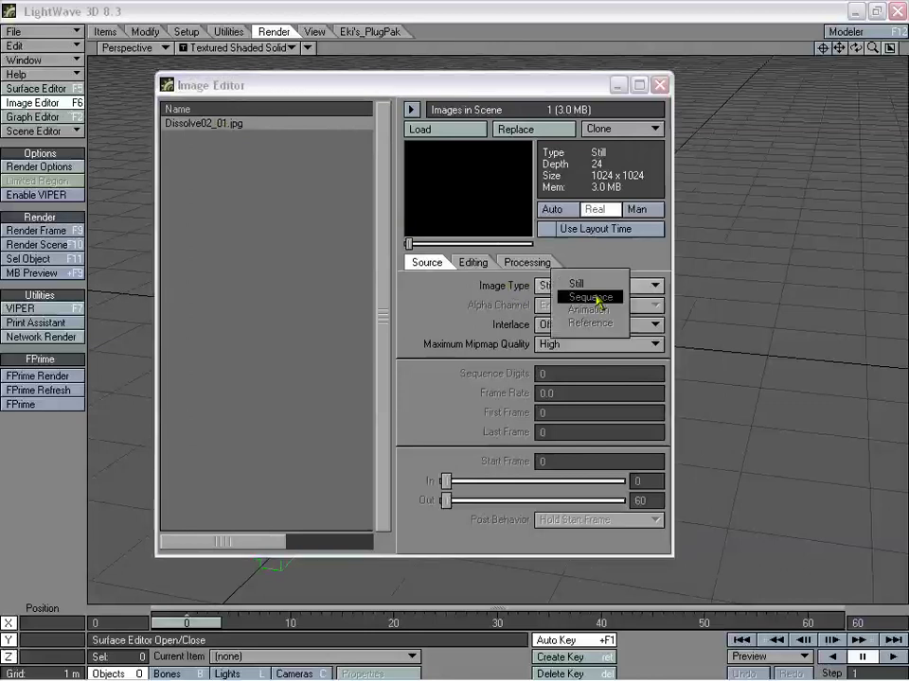
{"action": "left_click", "coordinate": [592, 297]}
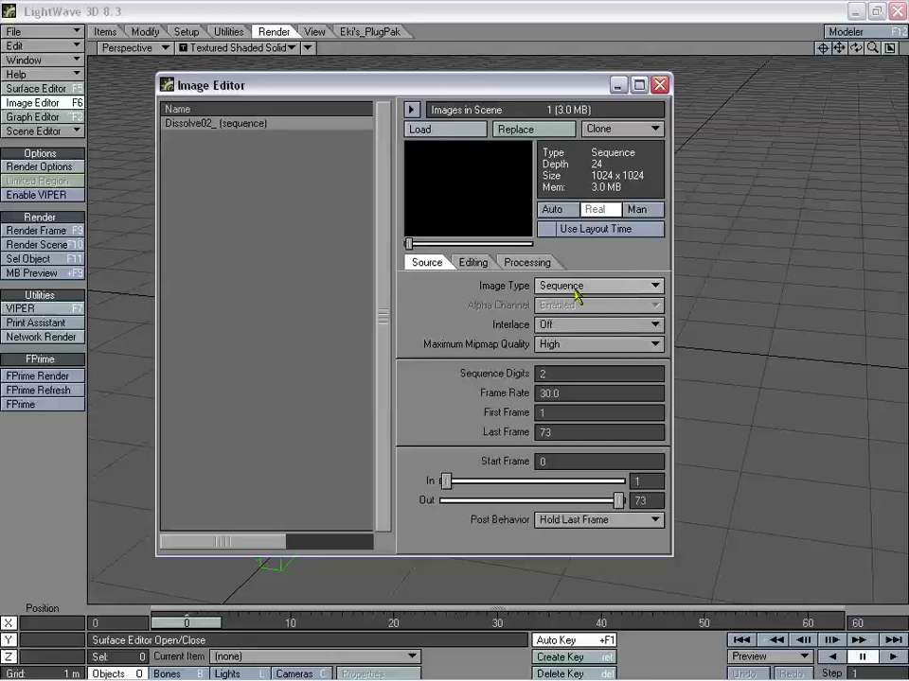
Inspect a middle frame of the Dissolve02_ sequence in the full-size image viewer at 50% zoom, and close the viewer
{"action": "left_click_drag", "start_coordinate": [409, 245], "coordinate": [479, 245]}
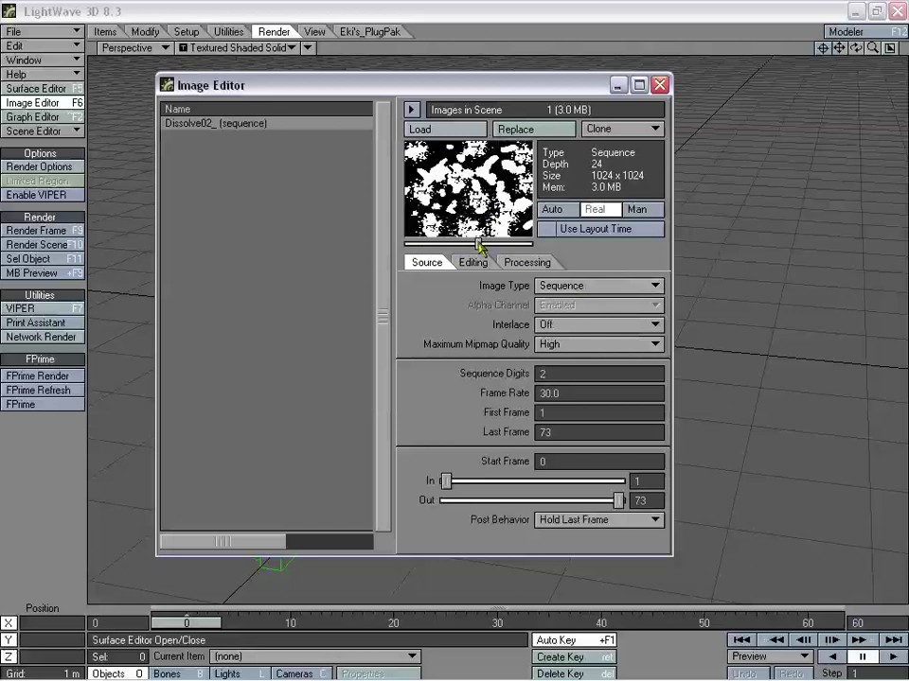
{"action": "double_click", "coordinate": [490, 205]}
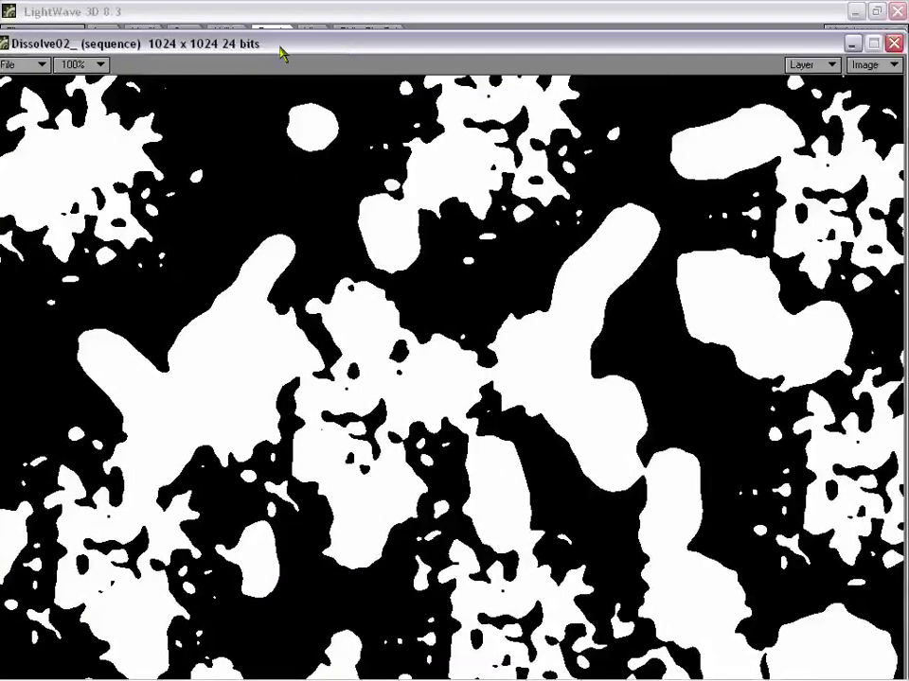
{"action": "left_click", "coordinate": [83, 66]}
{"action": "left_click", "coordinate": [90, 122]}
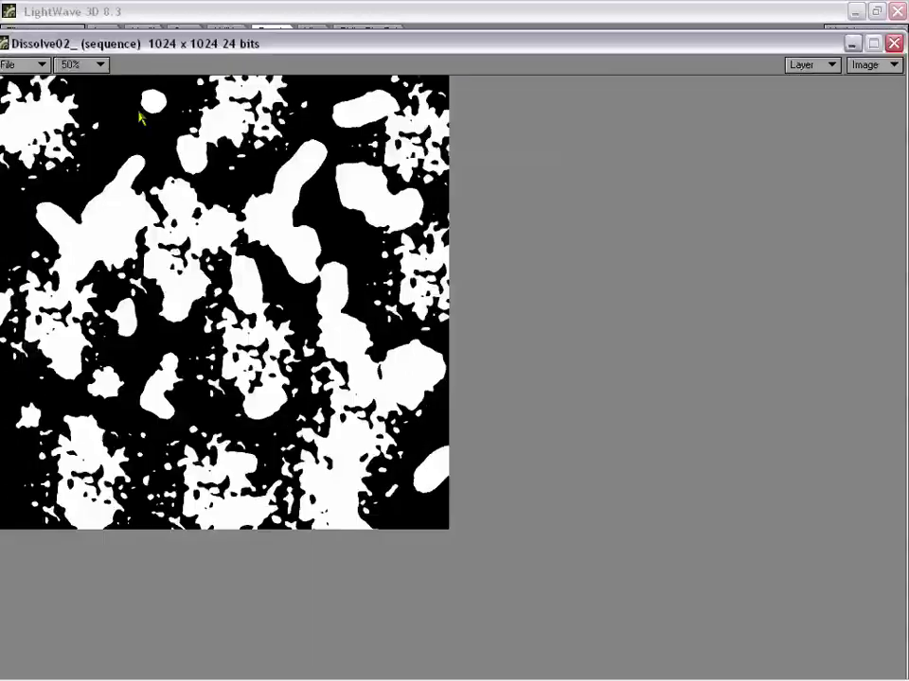
{"action": "left_click_drag", "start_coordinate": [226, 44], "coordinate": [294, 35]}
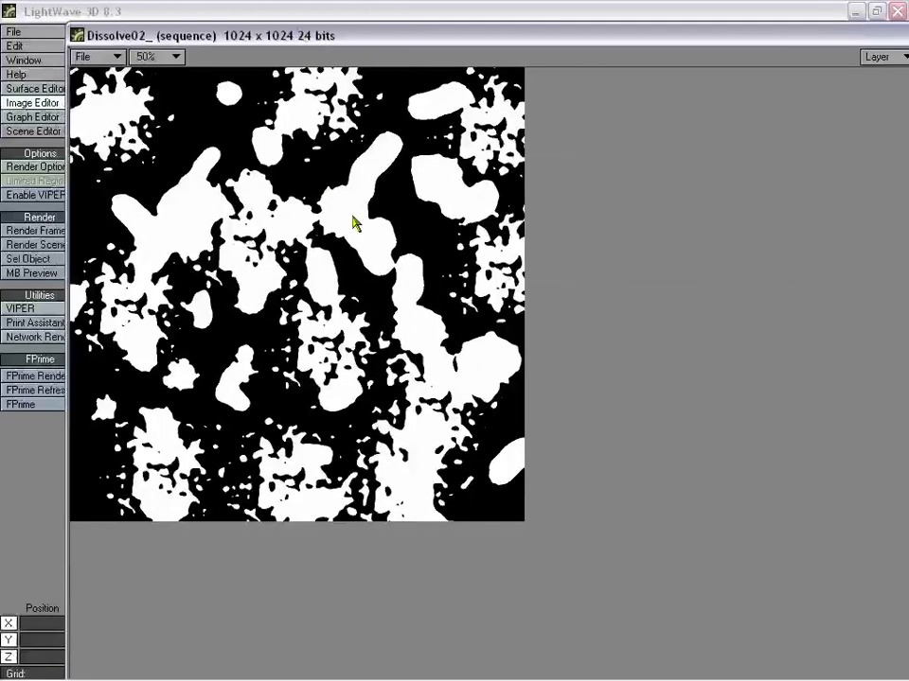
{"action": "left_click_drag", "start_coordinate": [482, 49], "coordinate": [278, 63]}
{"action": "left_click", "coordinate": [754, 45]}
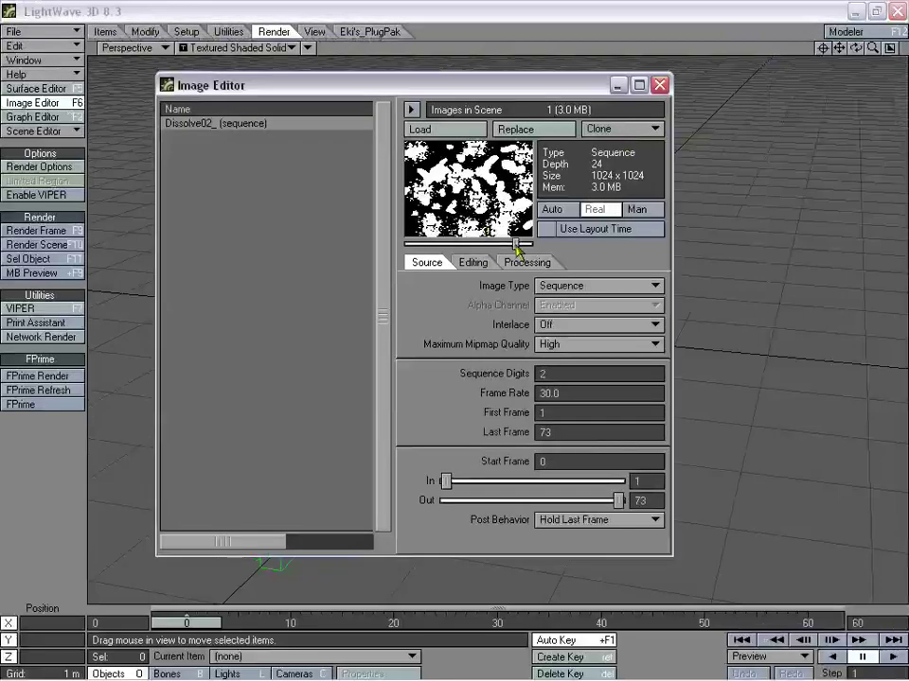
Scrub the sequence thumbnail back and forth to review how the dissolve pattern grows, and close the Image Editor
{"action": "left_click_drag", "start_coordinate": [480, 248], "coordinate": [408, 247]}
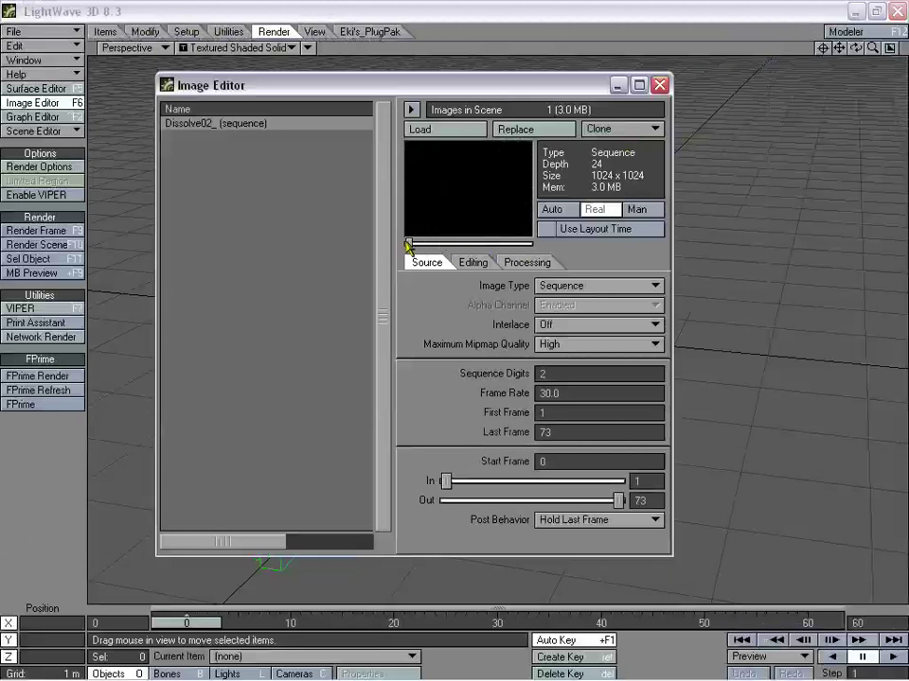
{"action": "left_click_drag", "start_coordinate": [493, 246], "coordinate": [449, 248]}
{"action": "left_click", "coordinate": [488, 246]}
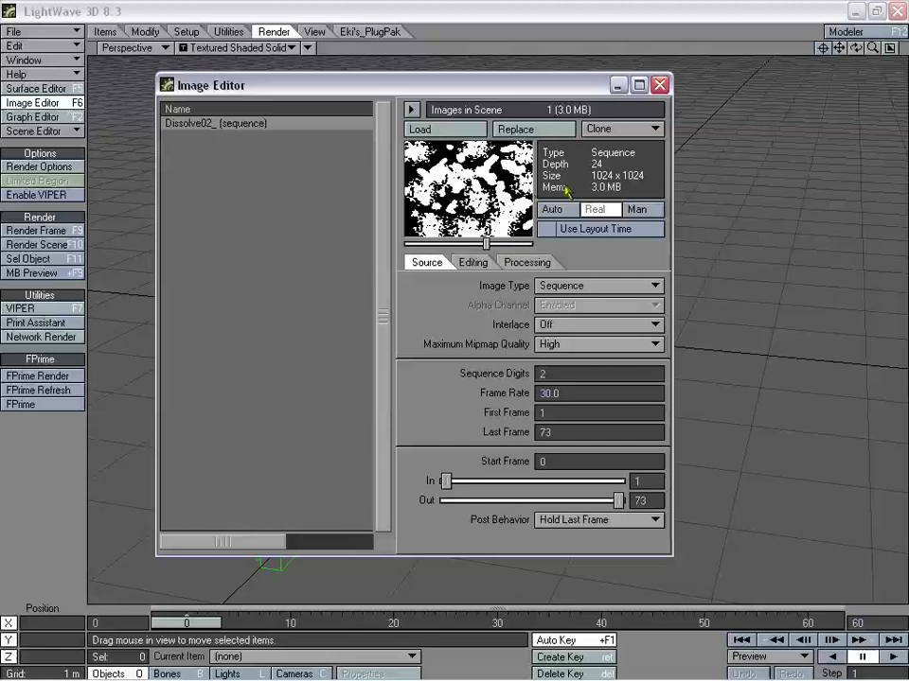
{"action": "left_click", "coordinate": [660, 85]}
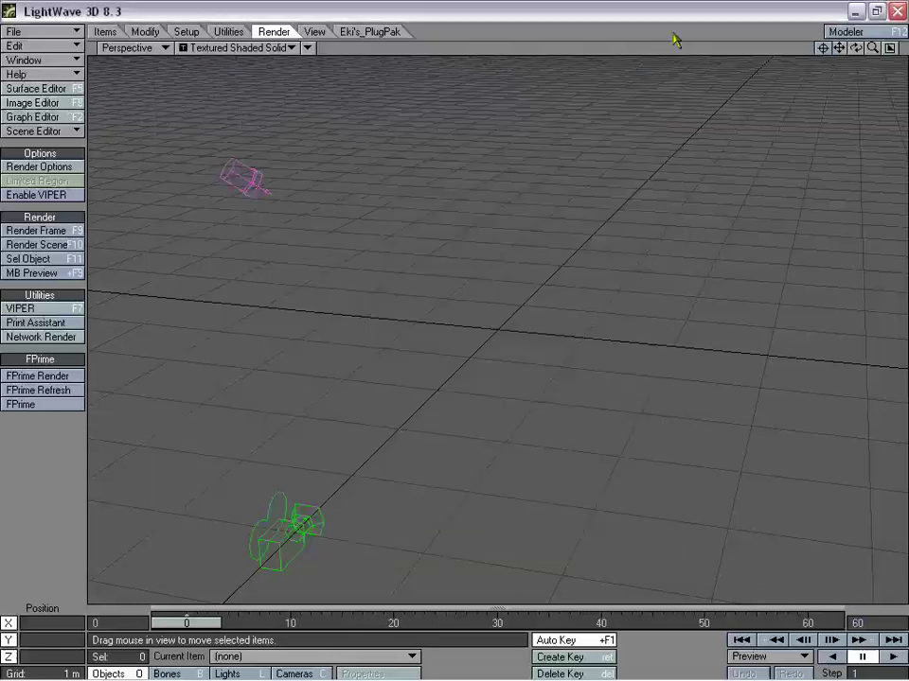
Switch to LightWave Modeler and draw a uniform ball centred on the origin with a radius of about 2.1 m
{"action": "left_click", "coordinate": [845, 33]}
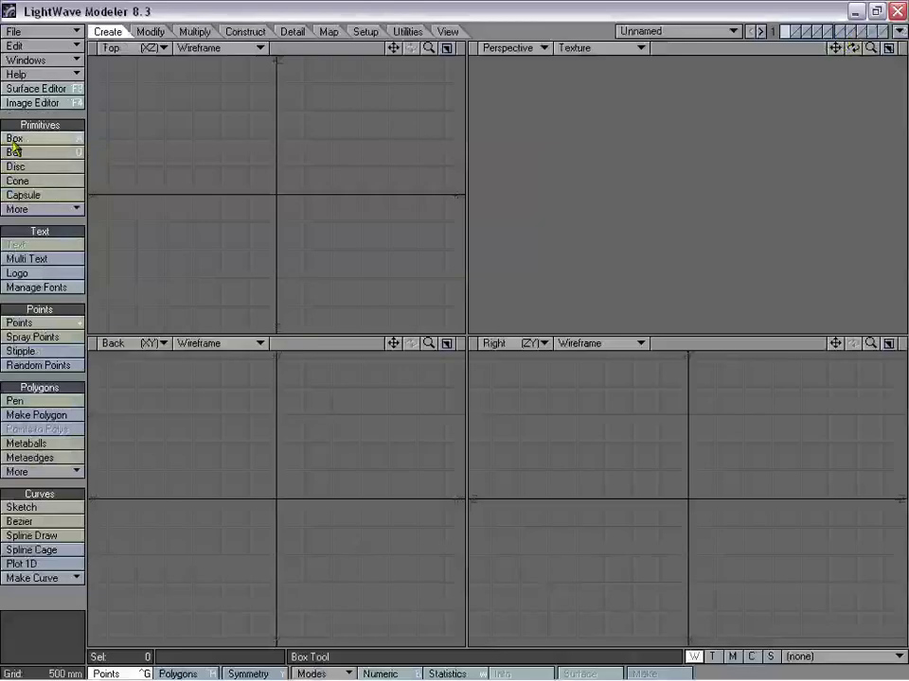
{"action": "left_click", "coordinate": [52, 153]}
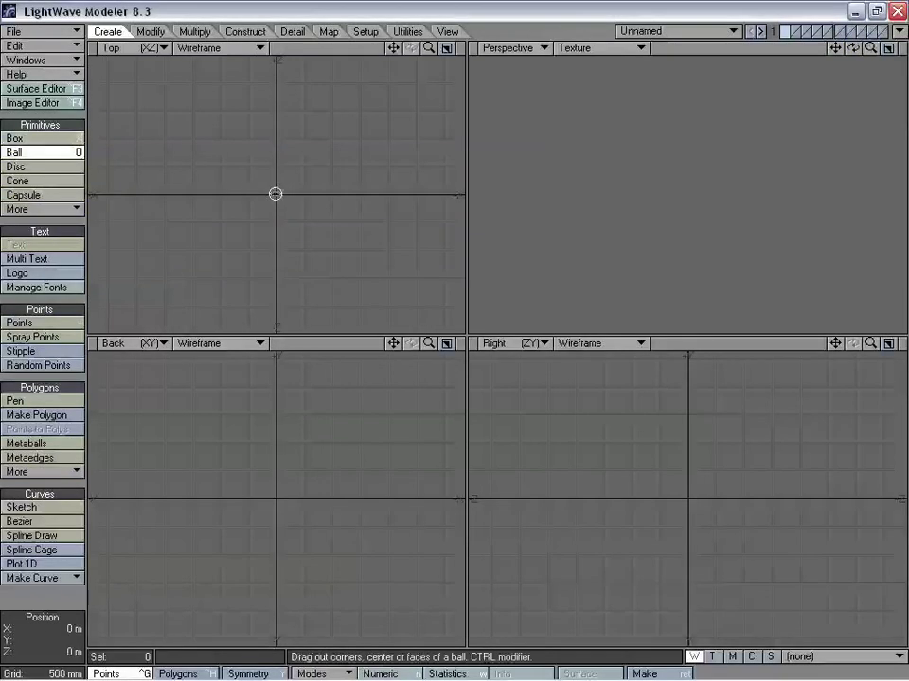
{"action": "left_click_drag", "start_coordinate": [275, 194], "coordinate": [326, 143]}
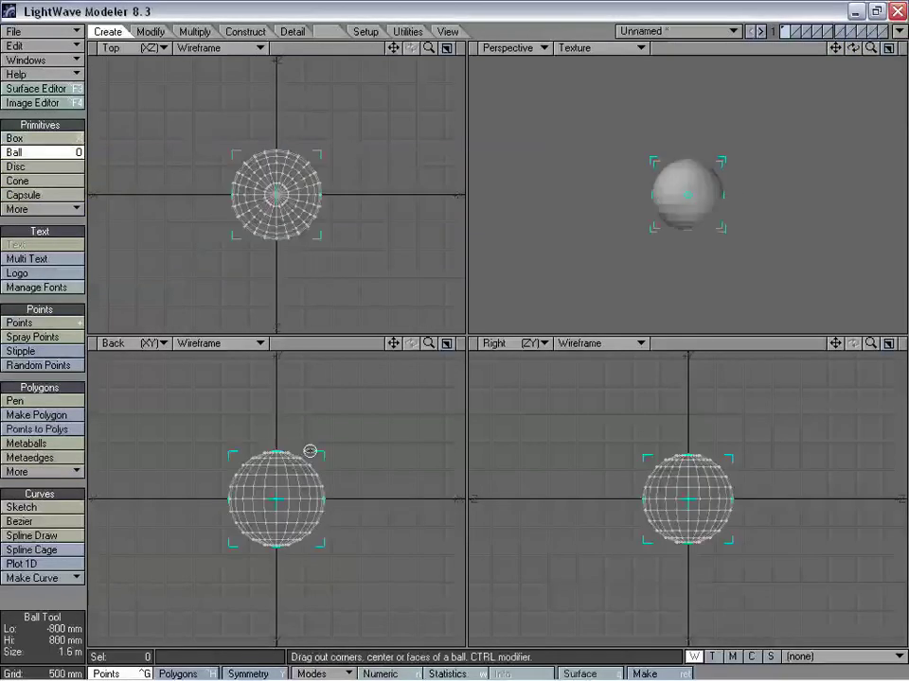
{"action": "left_click_drag", "start_coordinate": [310, 452], "coordinate": [415, 349]}
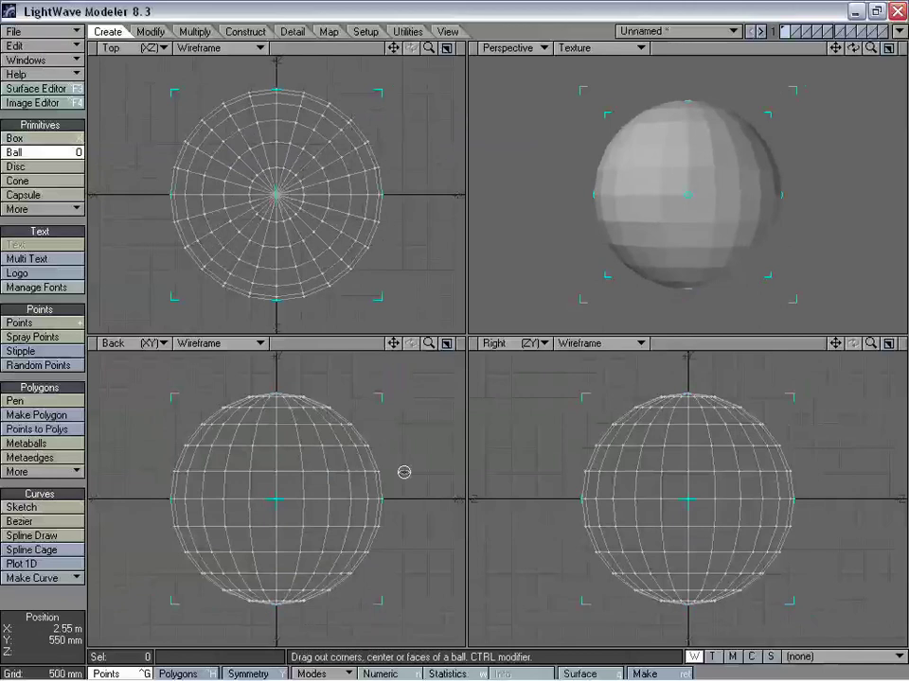
Set the ball to 48 sides and 24 segments, and finish creating it
{"action": "key", "text": "n"}
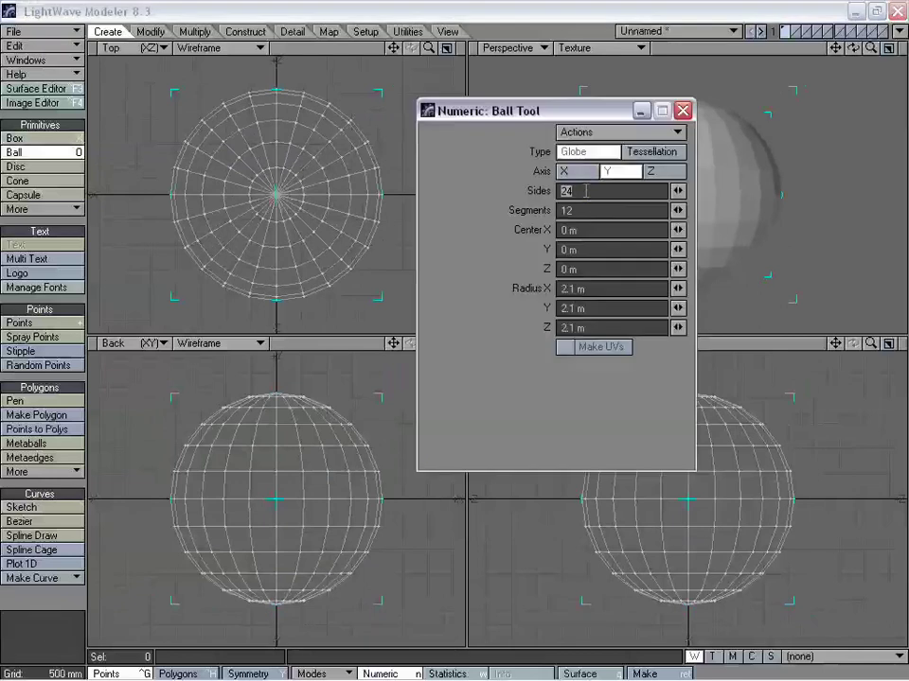
{"action": "type", "text": "48"}
{"action": "key", "text": "Tab"}
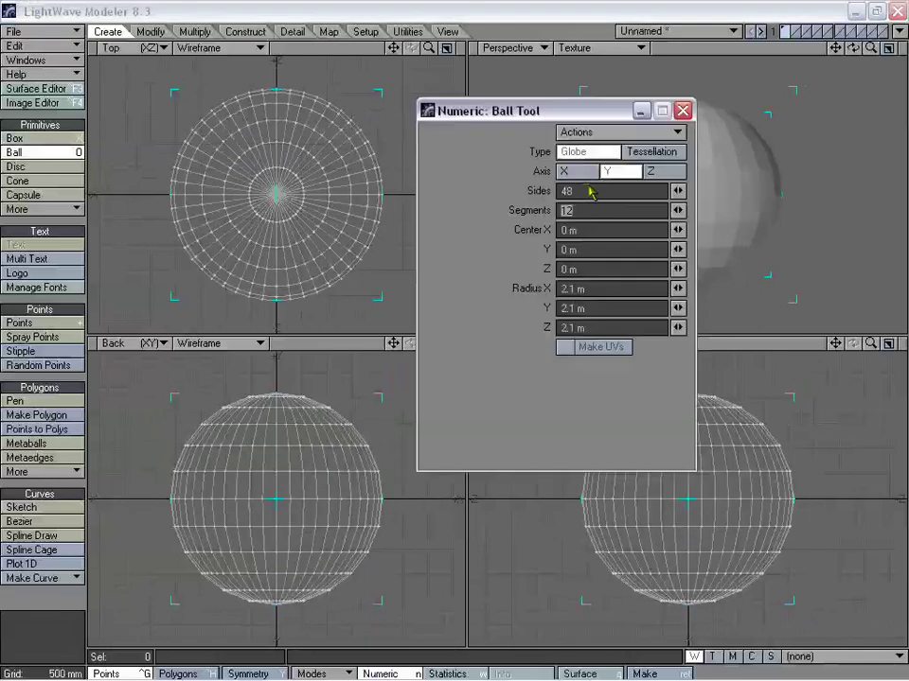
{"action": "type", "text": "24"}
{"action": "key", "text": "Tab"}
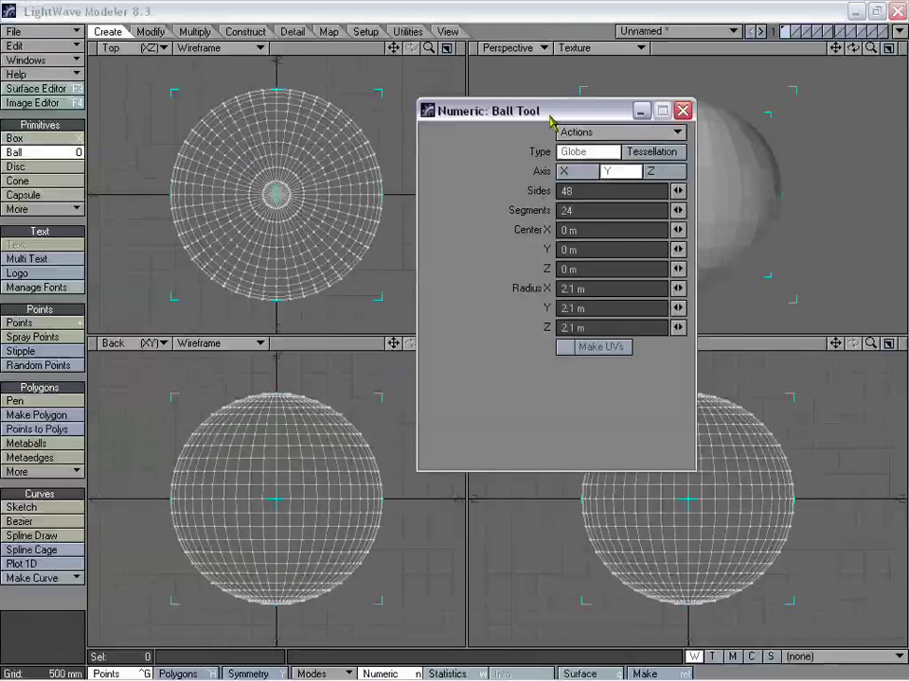
{"action": "left_click_drag", "start_coordinate": [548, 113], "coordinate": [553, 103]}
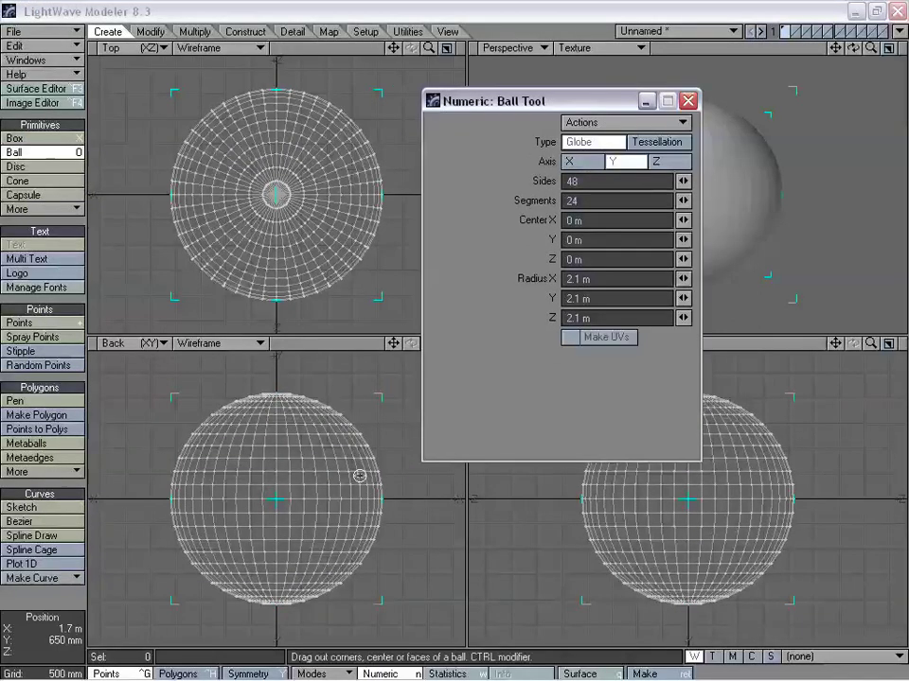
{"action": "left_click", "coordinate": [688, 100]}
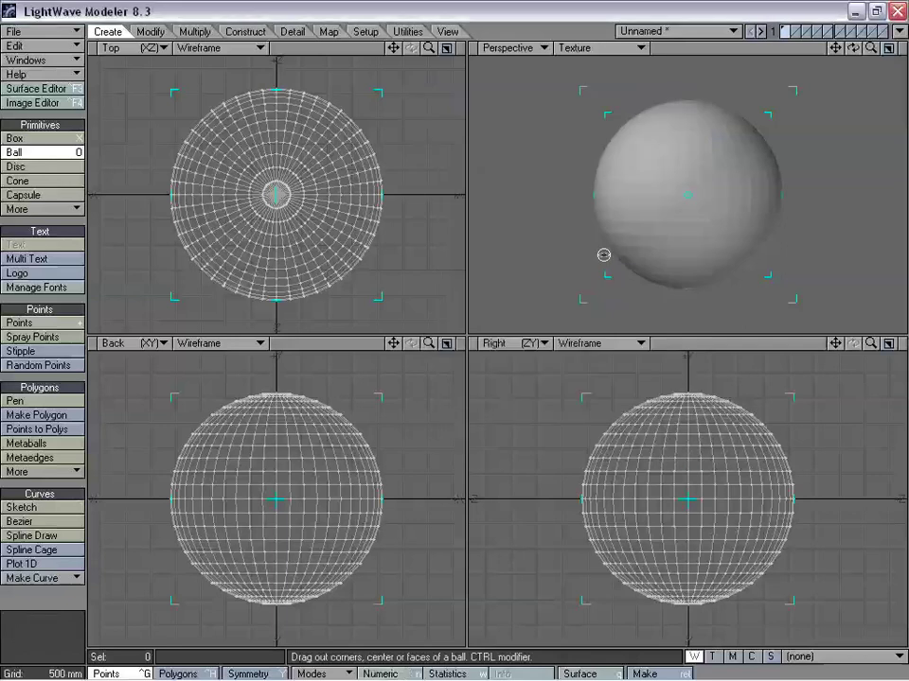
{"action": "key", "text": "space"}
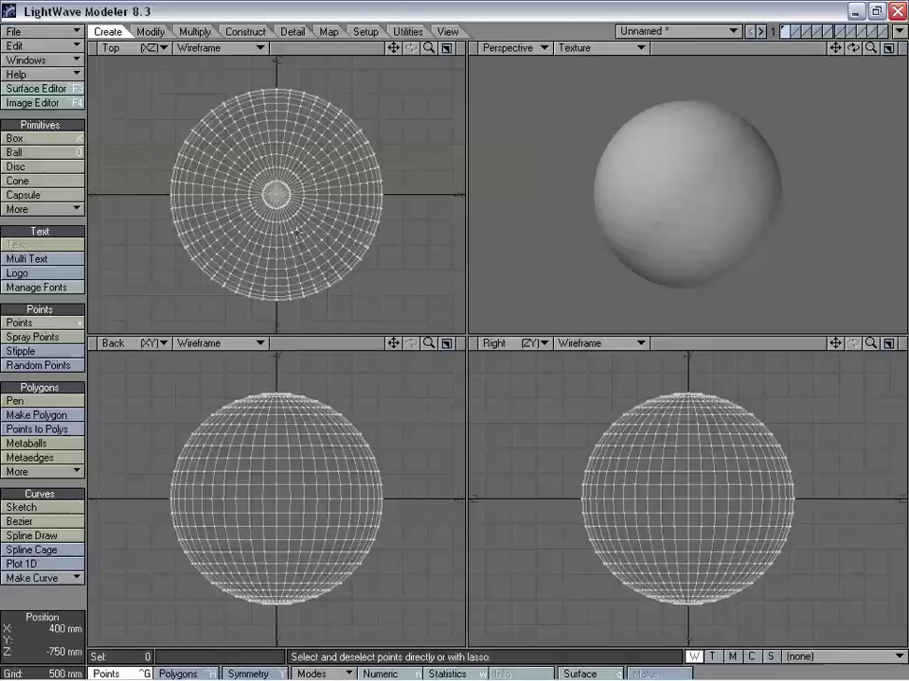
Assign a new surface named Skin to the ball
{"action": "key", "text": "q"}
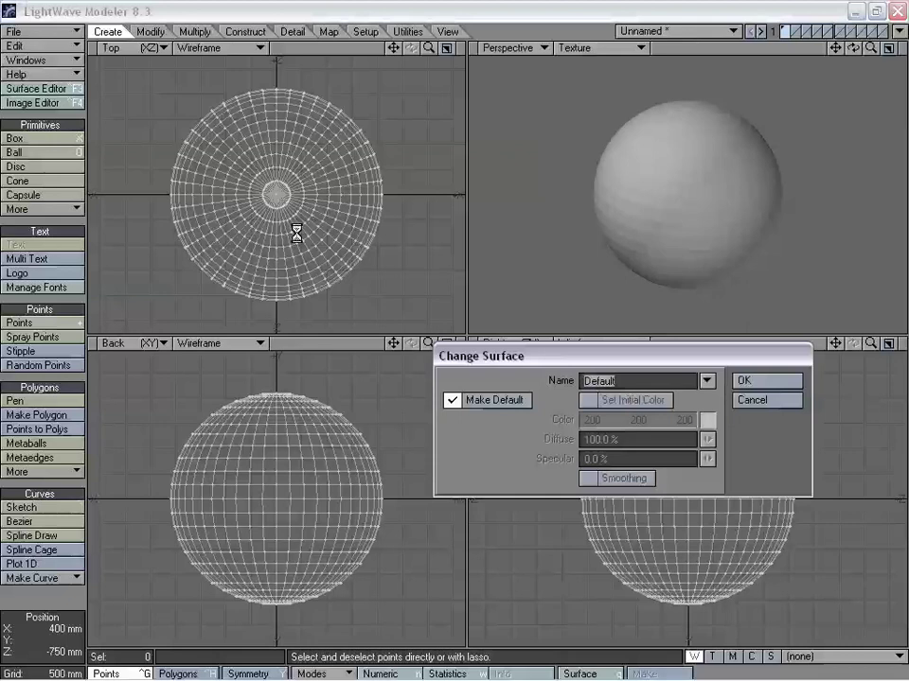
{"action": "type", "text": "Skin"}
{"action": "key", "text": "Return"}
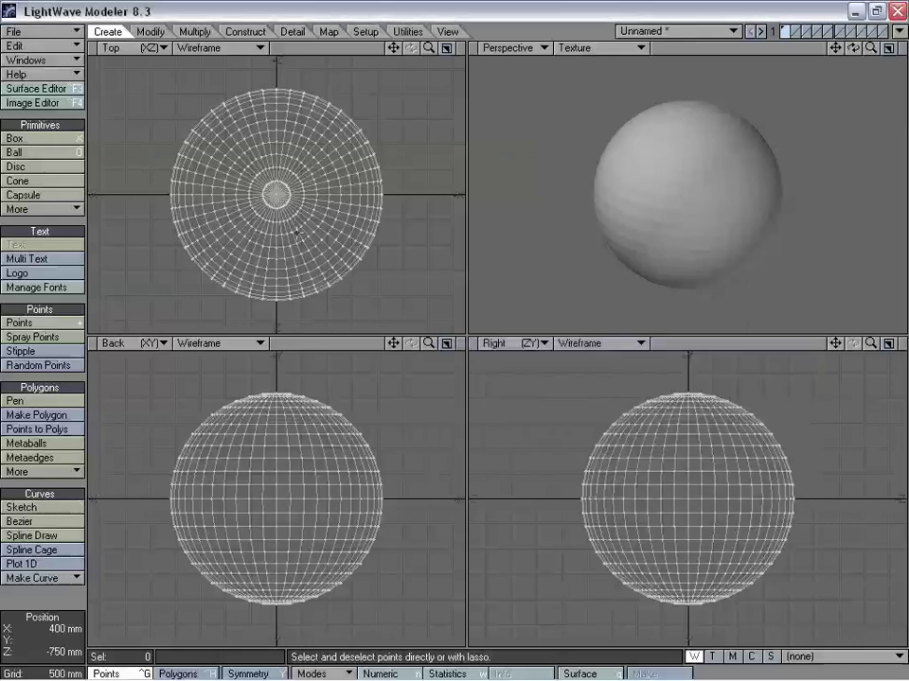
Place a copy of the ball in the second layer, with the original in layer 1 as background
{"action": "left_click", "coordinate": [794, 31]}
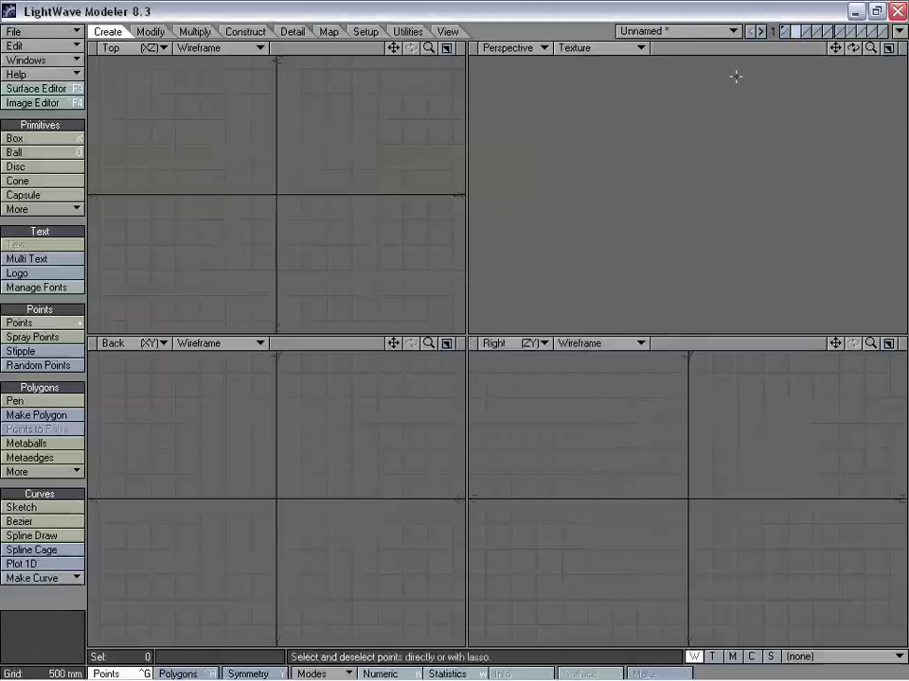
{"action": "key", "text": "1"}
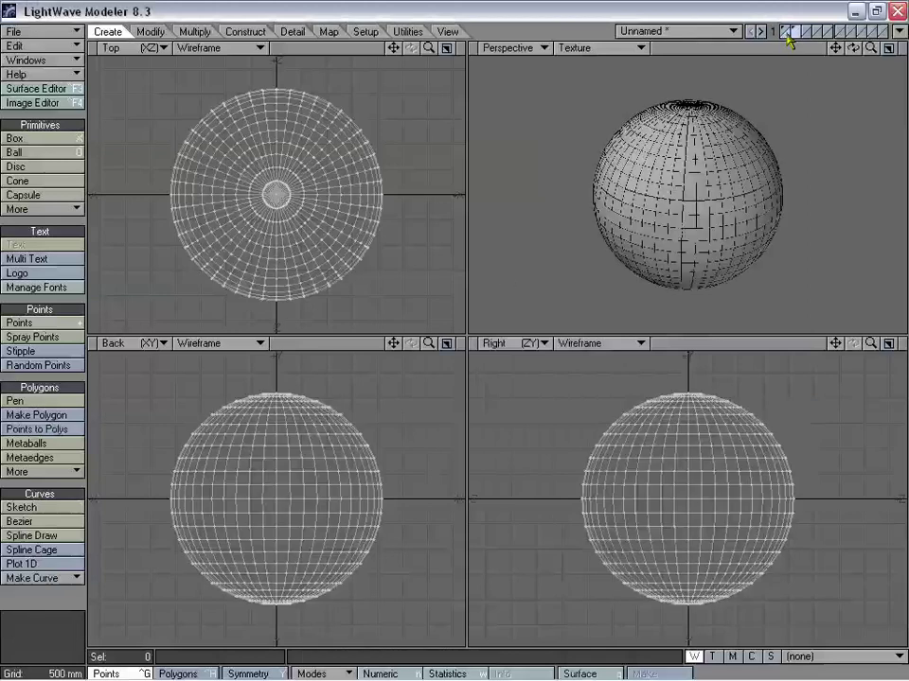
Scale the layer 2 ball down to about 98% around the origin and fine-tune its size against the background ball
{"action": "left_click_drag", "start_coordinate": [429, 343], "coordinate": [447, 343]}
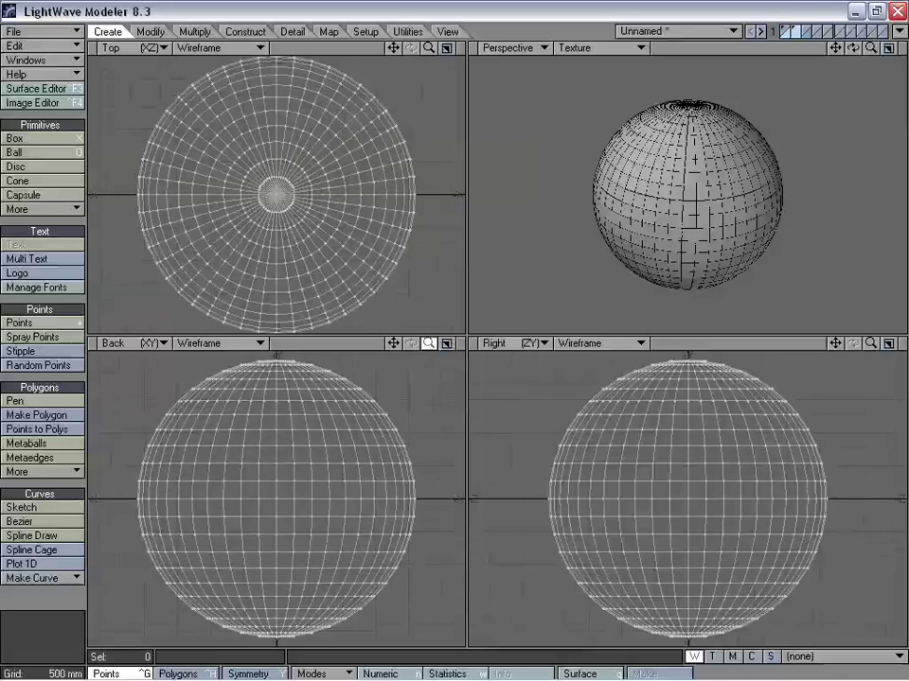
{"action": "key", "text": "shift+h"}
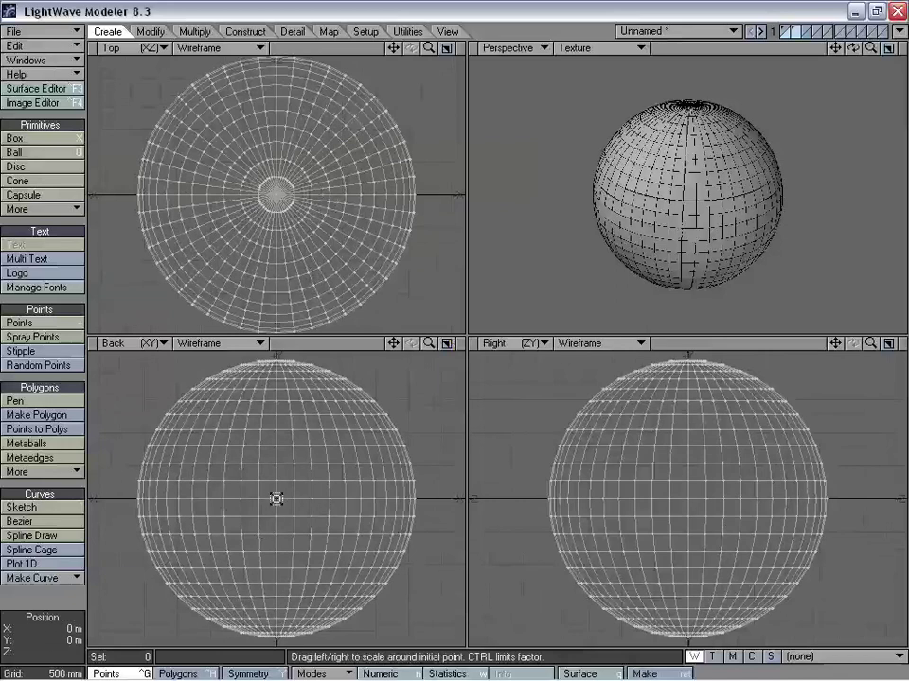
{"action": "left_click_drag", "start_coordinate": [275, 499], "coordinate": [273, 499]}
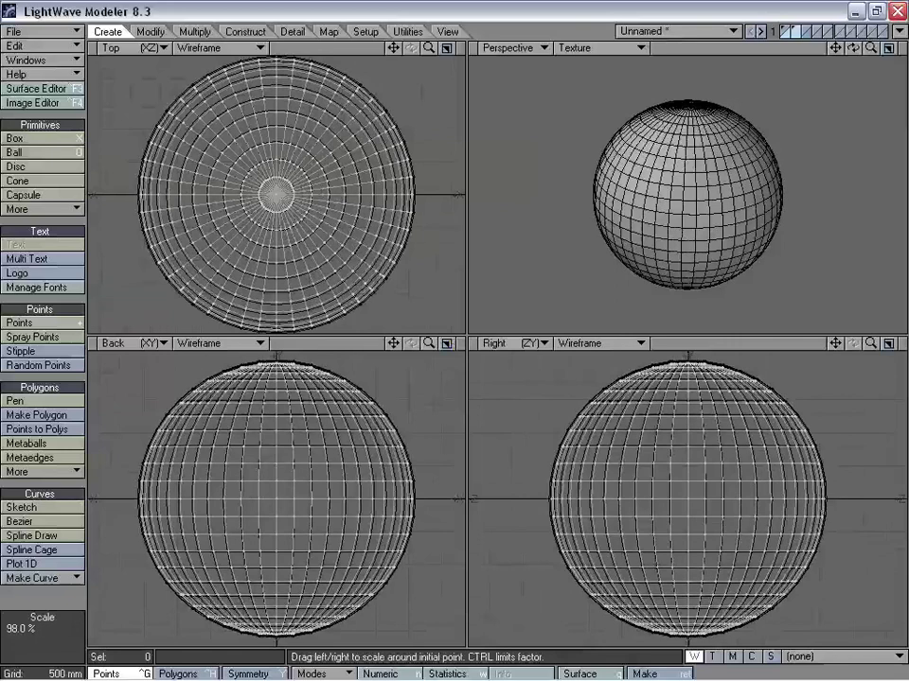
{"action": "left_click_drag", "start_coordinate": [208, 374], "coordinate": [212, 374]}
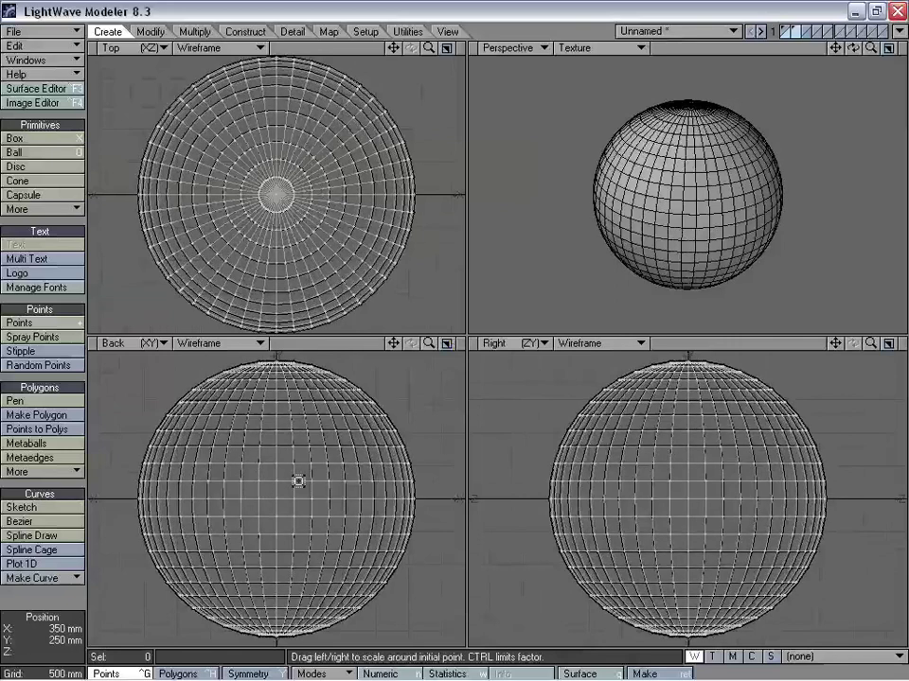
{"action": "left_click_drag", "start_coordinate": [392, 342], "coordinate": [473, 397]}
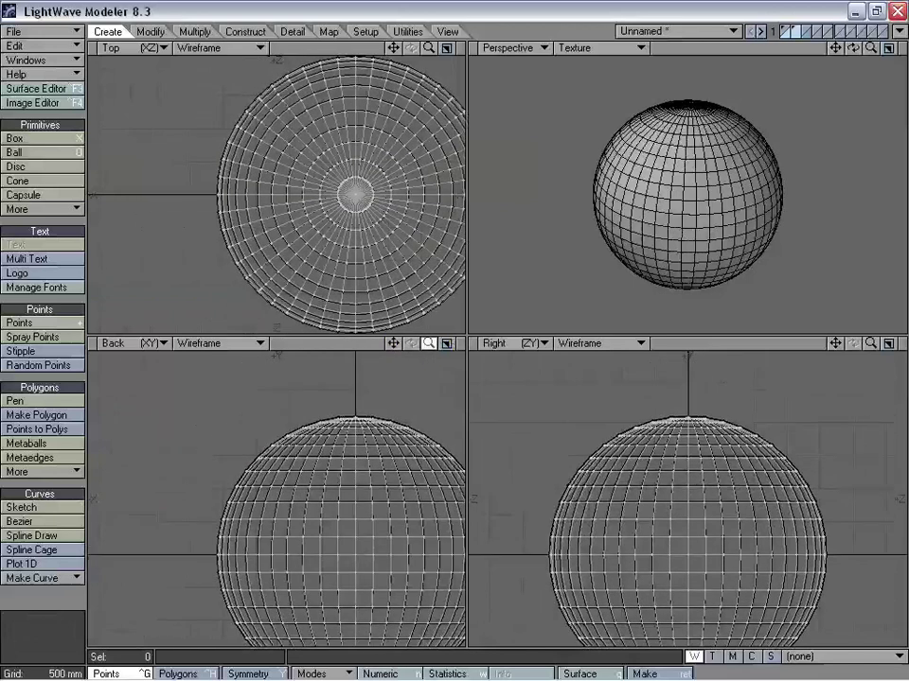
{"action": "left_click_drag", "start_coordinate": [428, 342], "coordinate": [394, 360]}
Set the action center to Selection and reactivate the Size tool for the layer 2 ball
{"action": "left_click", "coordinate": [306, 673]}
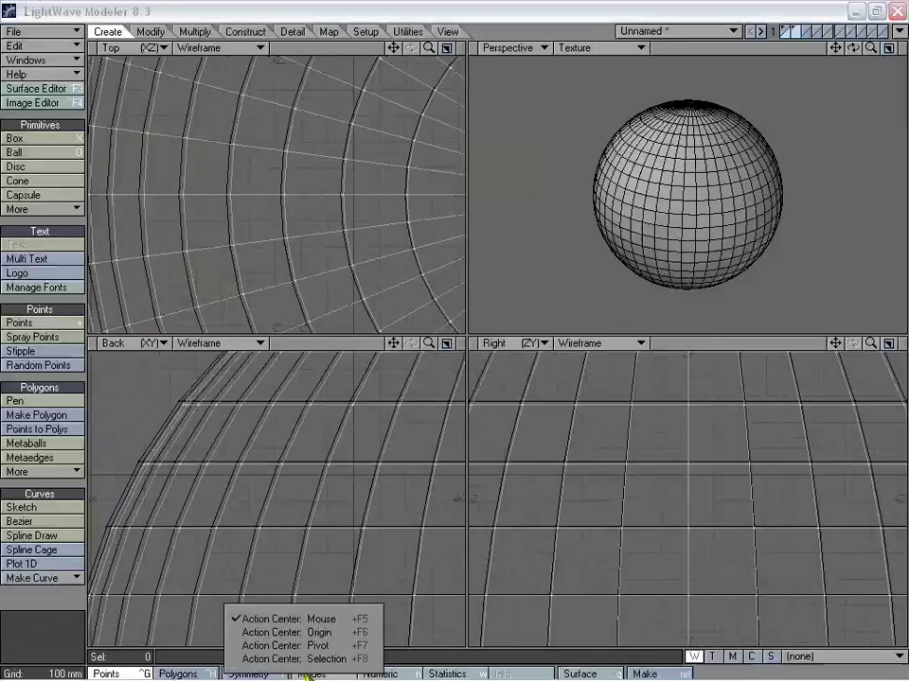
{"action": "left_click", "coordinate": [314, 659]}
{"action": "left_click_drag", "start_coordinate": [429, 343], "coordinate": [478, 338]}
{"action": "key", "text": "shift+h"}
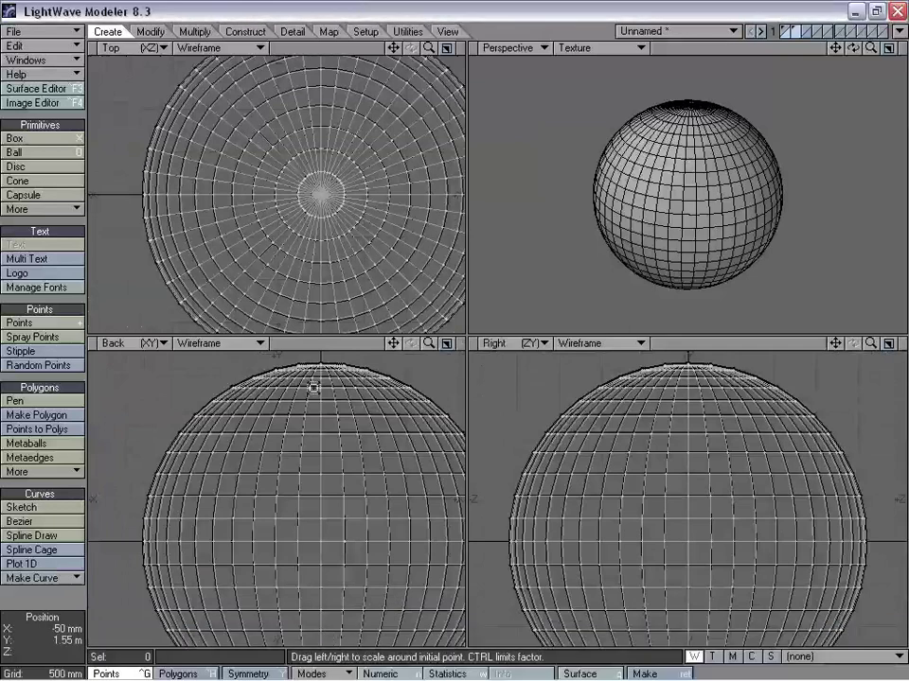
{"action": "left_click", "coordinate": [314, 674]}
{"action": "left_click", "coordinate": [303, 603]}
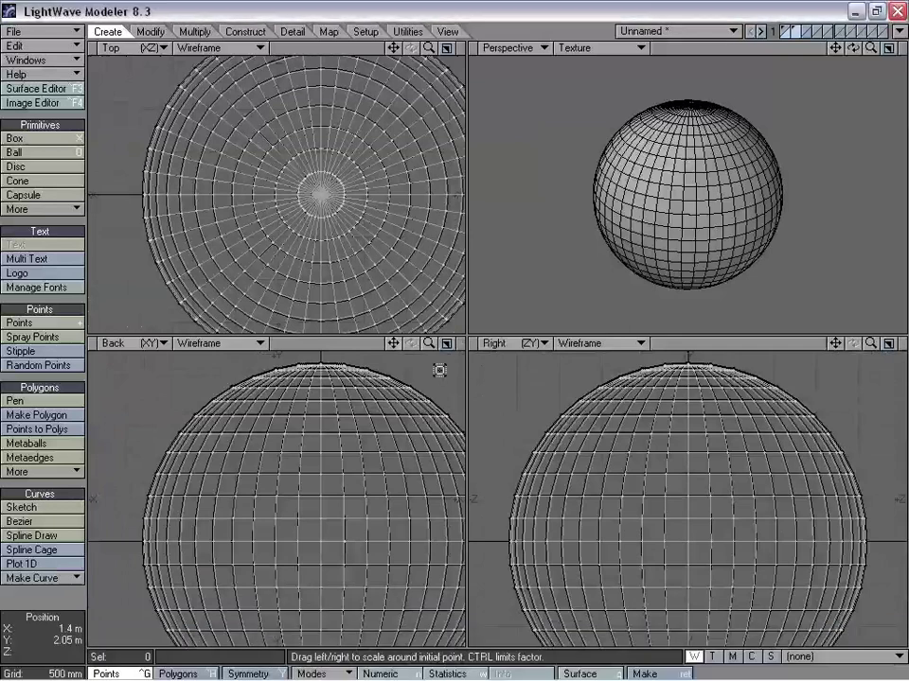
Fine-tune the size of the layer 2 ball so it sits just inside the background ball
{"action": "left_click_drag", "start_coordinate": [431, 344], "coordinate": [402, 347]}
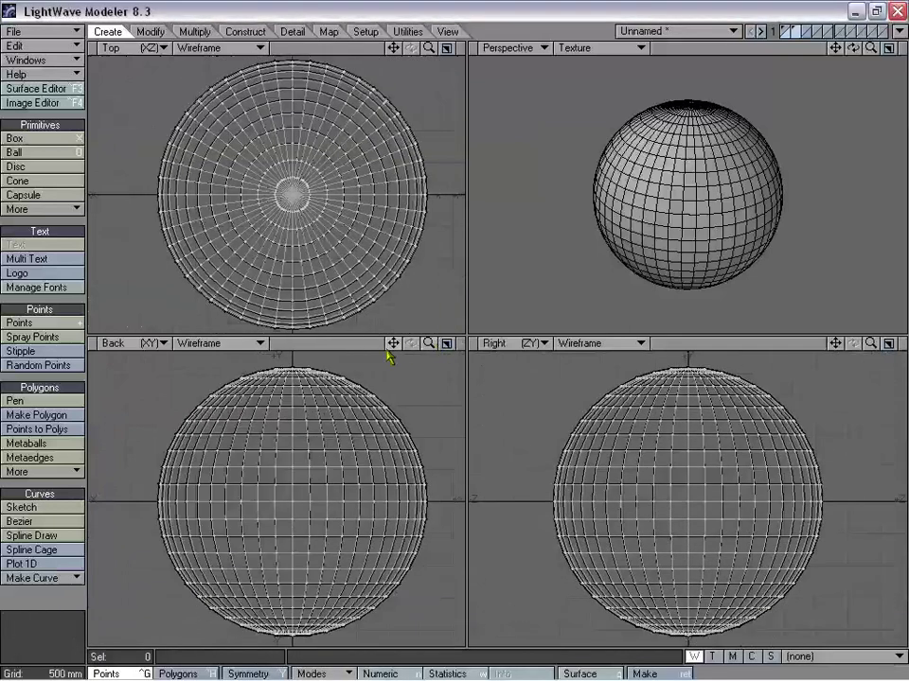
{"action": "left_click_drag", "start_coordinate": [321, 524], "coordinate": [328, 511]}
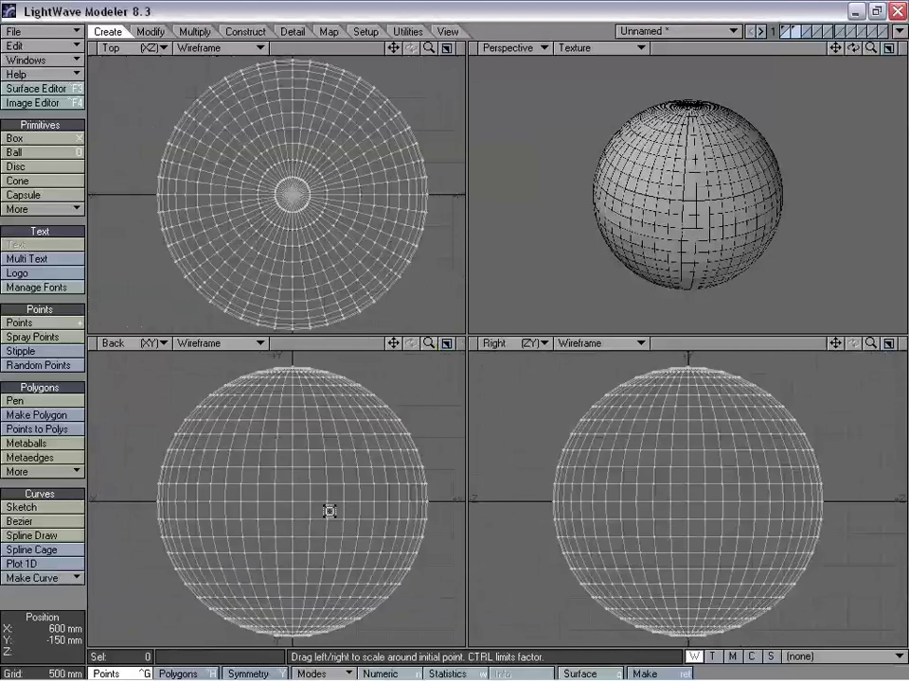
{"action": "left_click_drag", "start_coordinate": [398, 345], "coordinate": [396, 381]}
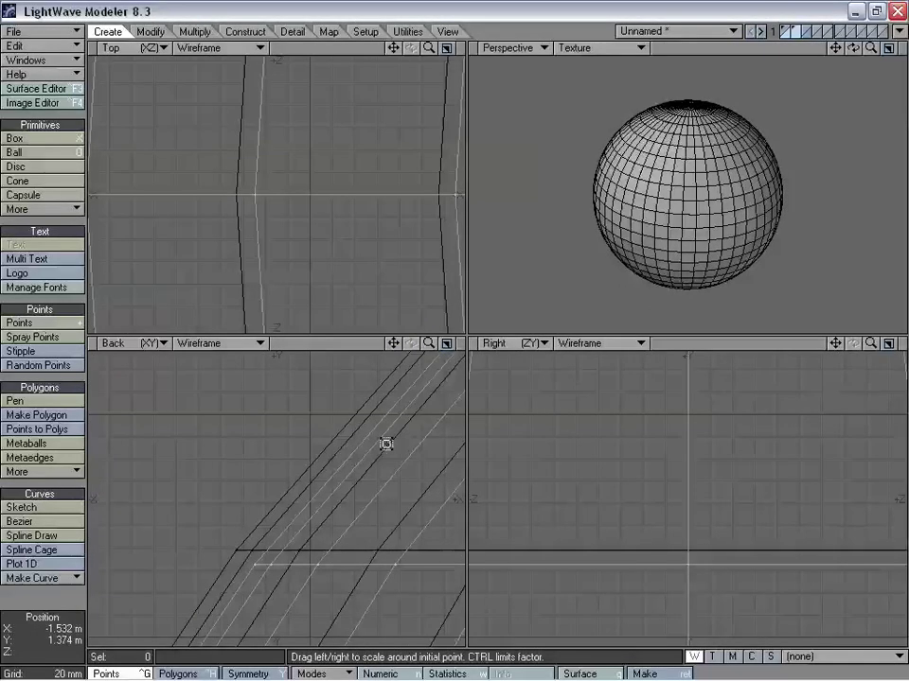
Examine the gap between the two nested balls and view them from several angles in the perspective view
{"action": "left_click_drag", "start_coordinate": [428, 343], "coordinate": [351, 272]}
{"action": "key", "text": "a"}
{"action": "key", "text": "shift+h"}
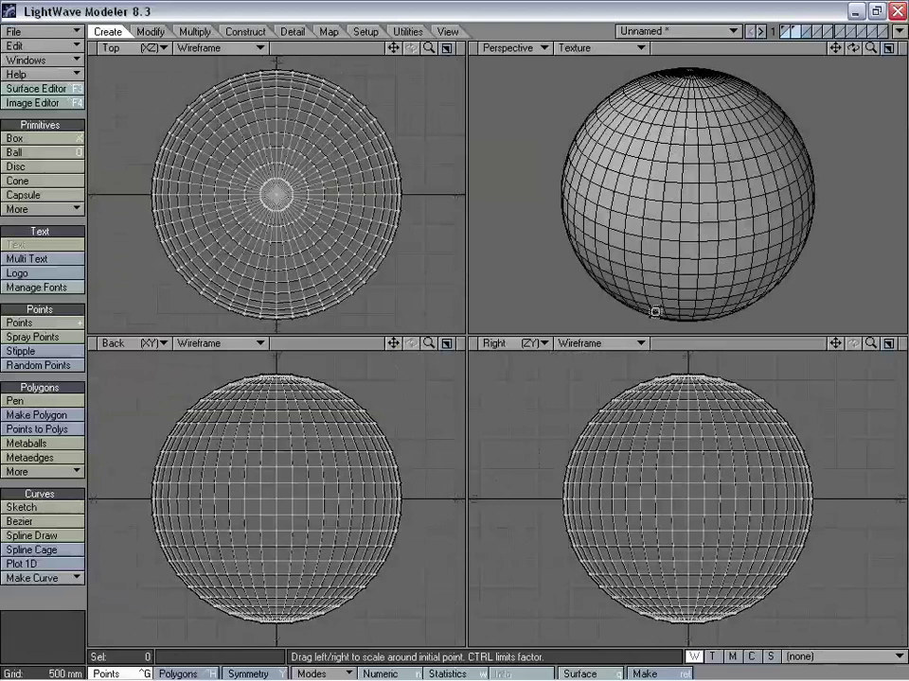
{"action": "left_click_drag", "start_coordinate": [598, 233], "coordinate": [687, 255], "text": "alt"}
{"action": "left_click_drag", "start_coordinate": [704, 203], "coordinate": [724, 195], "text": "alt"}
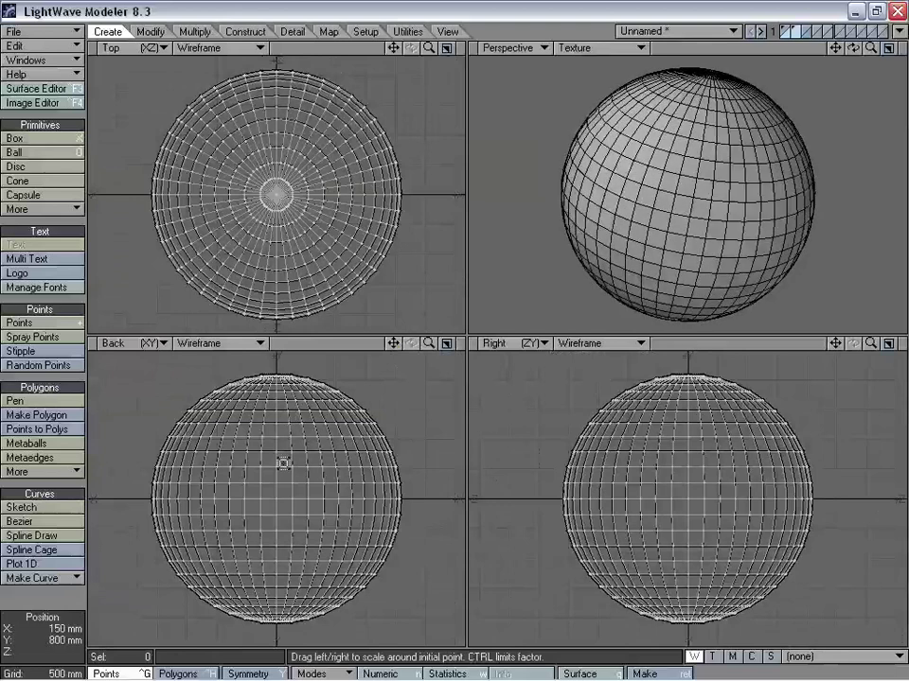
{"action": "left_click_drag", "start_coordinate": [659, 218], "coordinate": [635, 162], "text": "alt"}
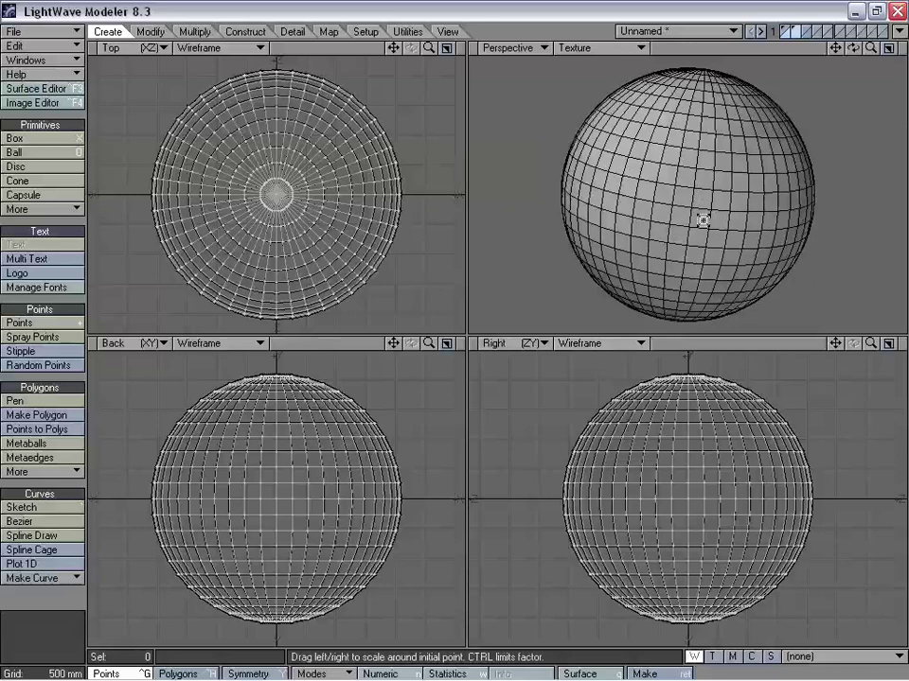
{"action": "left_click_drag", "start_coordinate": [703, 219], "coordinate": [676, 243], "text": "alt"}
{"action": "left_click_drag", "start_coordinate": [734, 198], "coordinate": [704, 188], "text": "alt"}
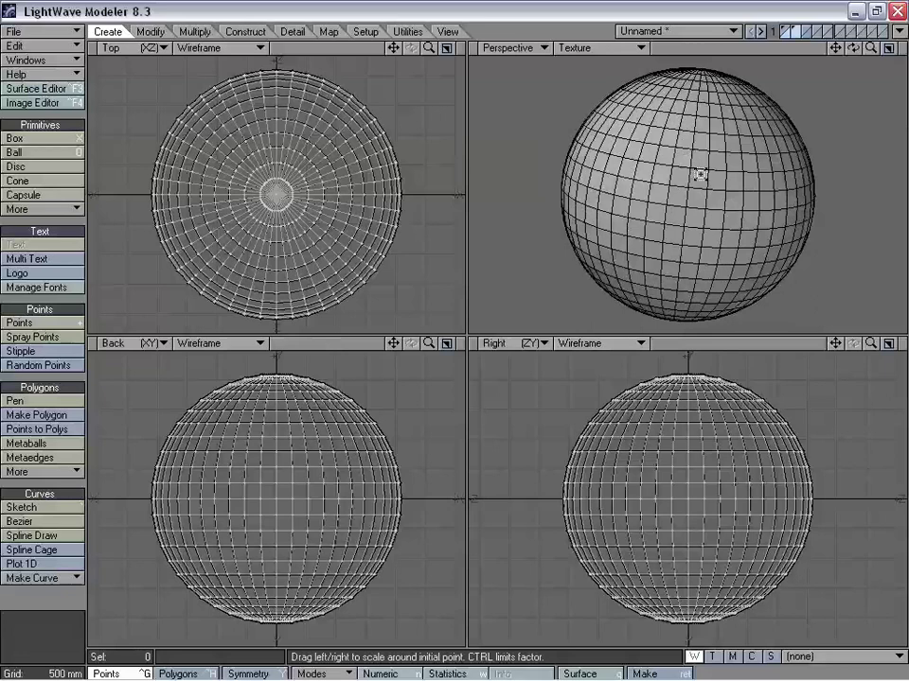
{"action": "left_click_drag", "start_coordinate": [699, 175], "coordinate": [679, 197], "text": "alt"}
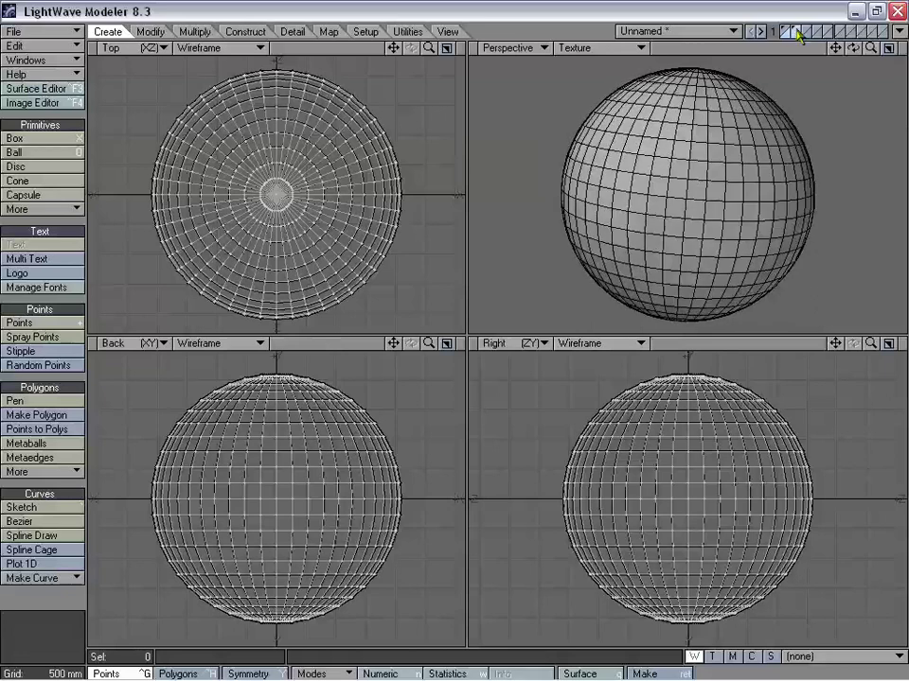
Show only the layer 2 ball and assign it a new surface named Burn
{"action": "left_click", "coordinate": [782, 31]}
{"action": "left_click", "coordinate": [801, 33]}
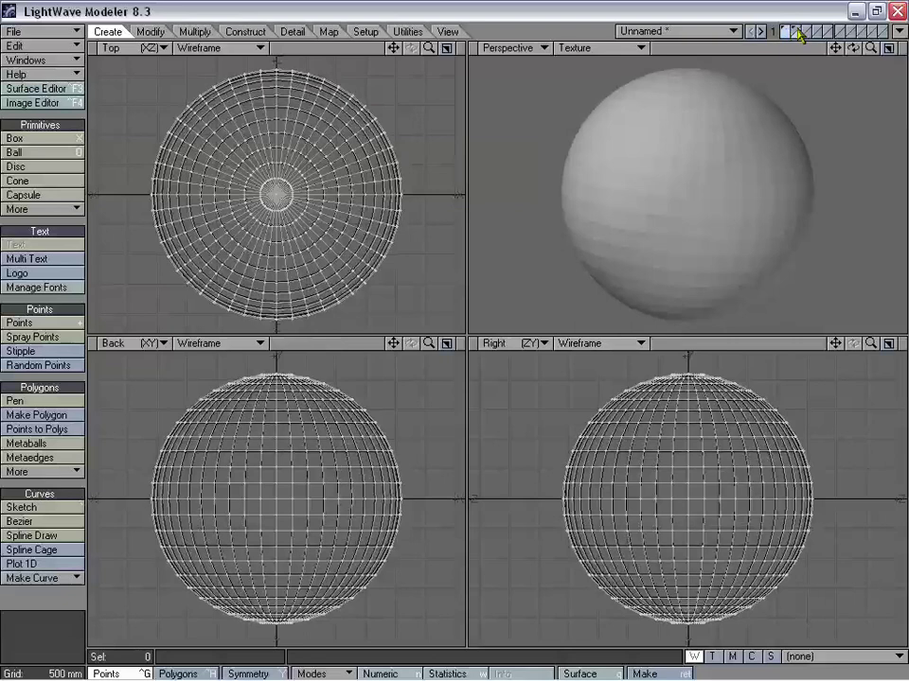
{"action": "left_click", "coordinate": [798, 31]}
{"action": "key", "text": "shift+h"}
{"action": "type", "text": "q"}
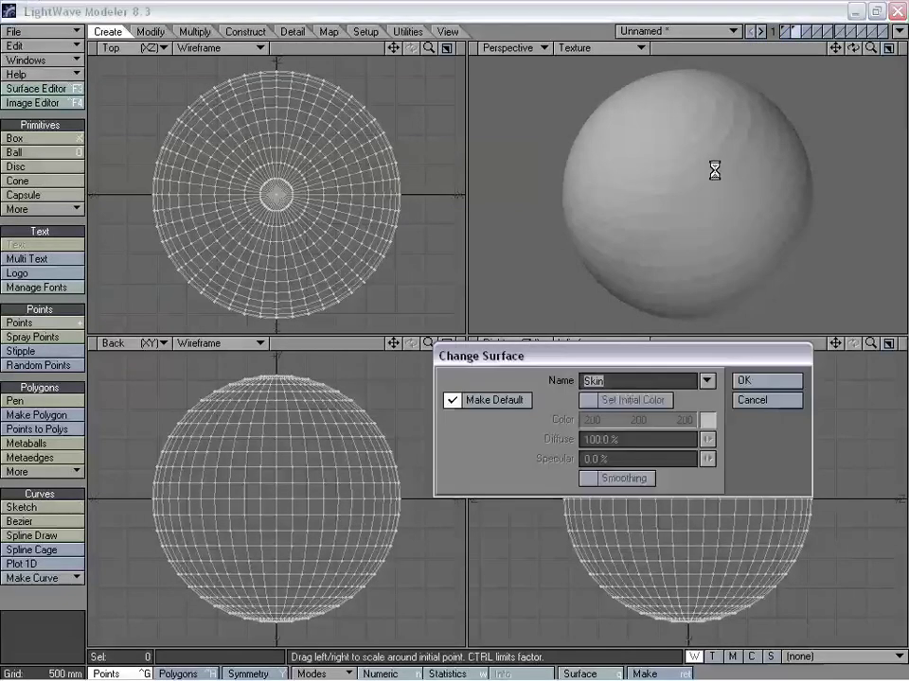
{"action": "type", "text": "Bul"}
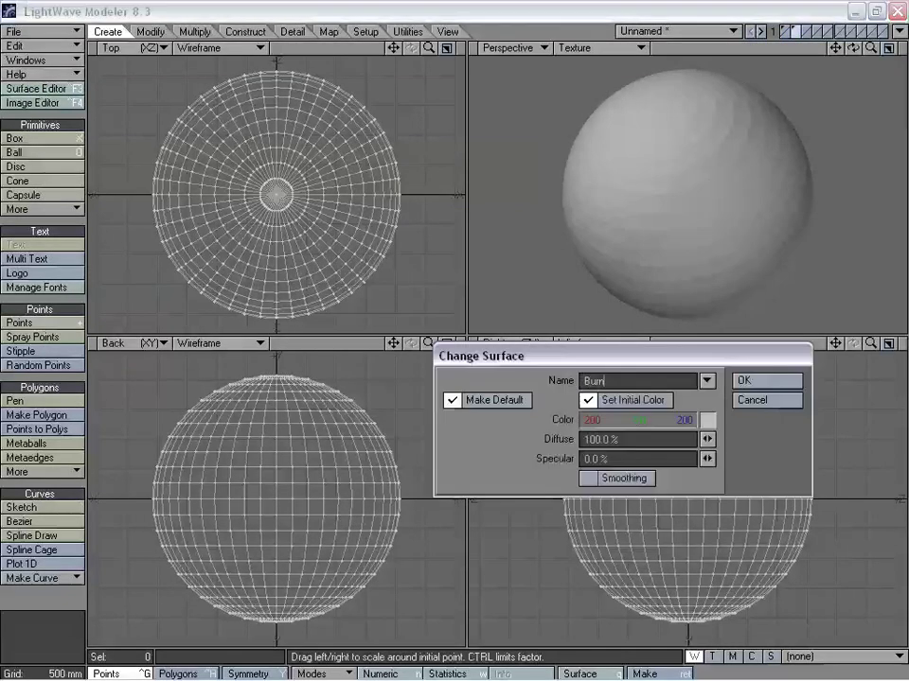
{"action": "key", "text": "Return"}
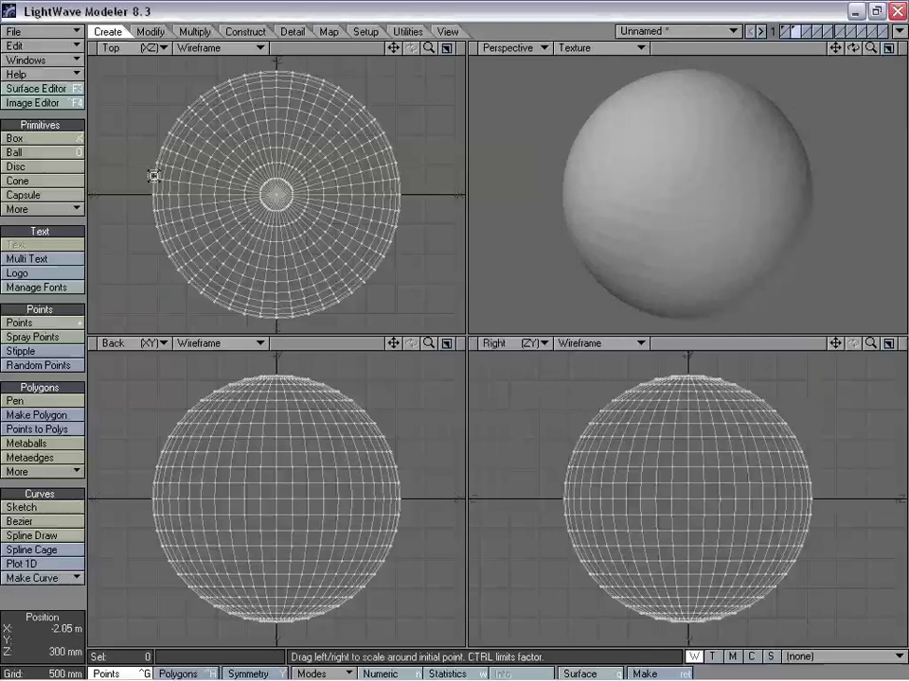
Open the Surface Editor and change the Burn surface's color to orange
{"action": "left_click", "coordinate": [38, 88]}
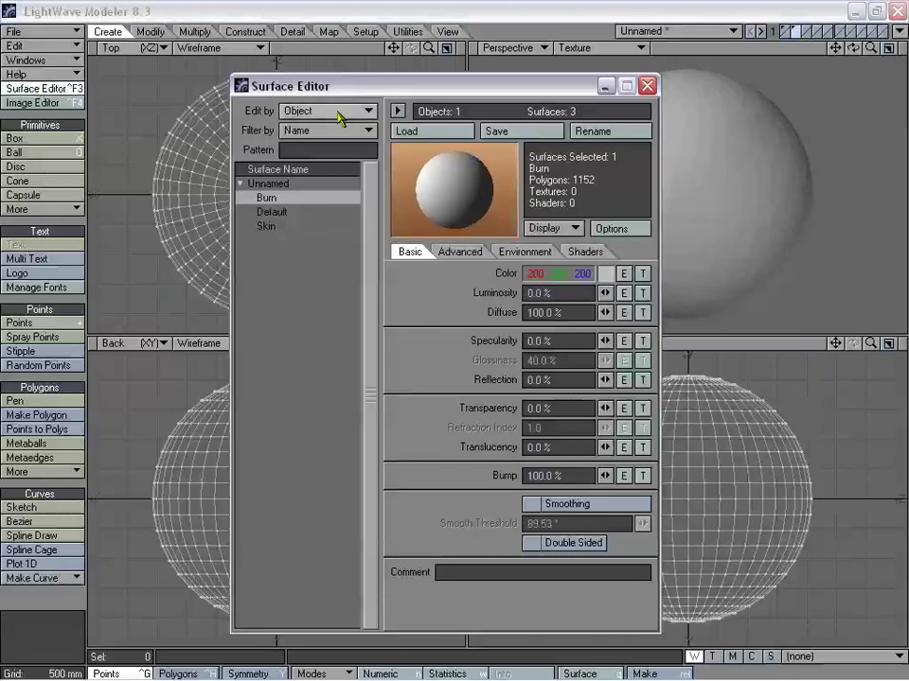
{"action": "left_click_drag", "start_coordinate": [346, 91], "coordinate": [287, 80]}
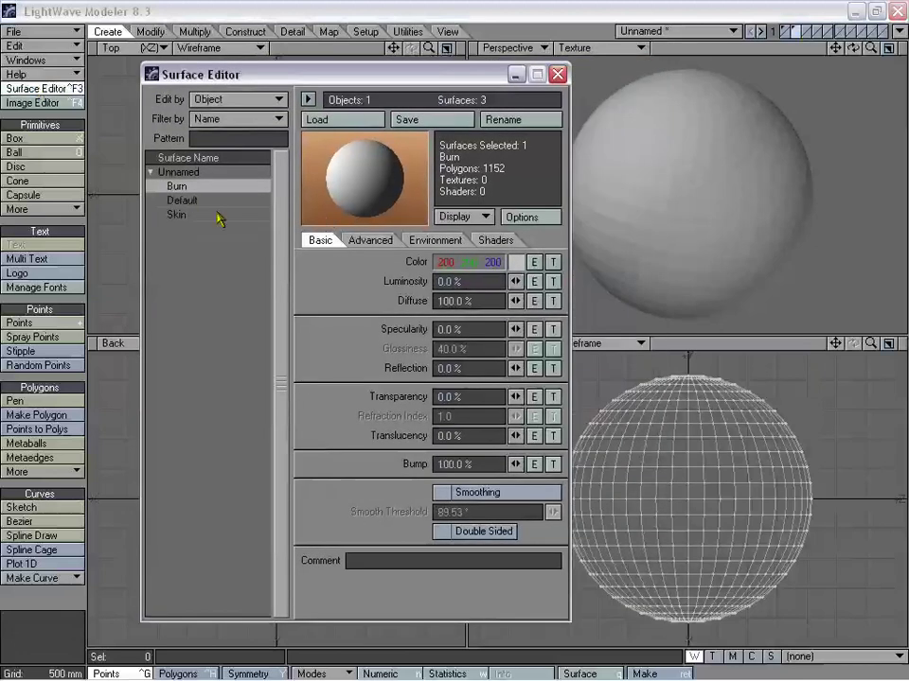
{"action": "left_click", "coordinate": [516, 261]}
{"action": "left_click", "coordinate": [371, 128]}
{"action": "left_click", "coordinate": [367, 124]}
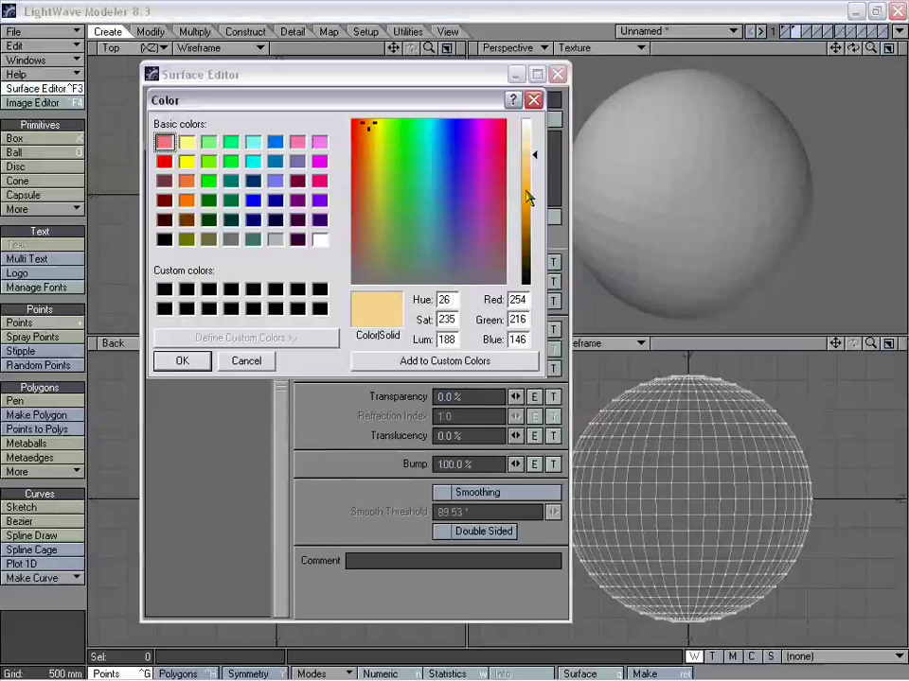
{"action": "left_click", "coordinate": [528, 194]}
{"action": "left_click", "coordinate": [181, 360]}
Darken the Skin surface's color to a deeper gray and close the Surface Editor
{"action": "left_click", "coordinate": [176, 213]}
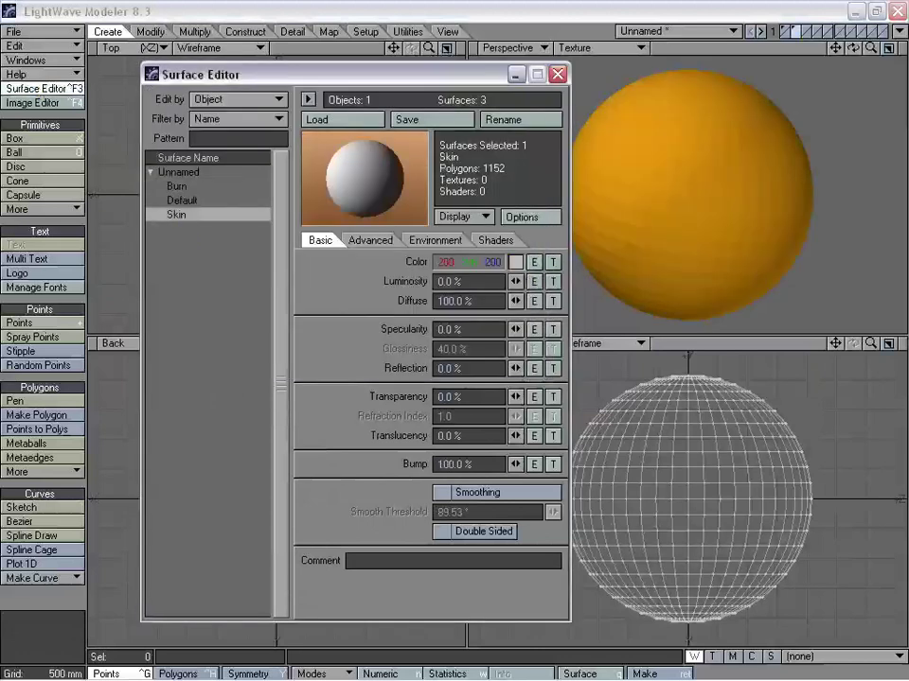
{"action": "left_click", "coordinate": [516, 261]}
{"action": "left_click", "coordinate": [530, 205]}
{"action": "left_click", "coordinate": [181, 360]}
{"action": "key", "text": "F3"}
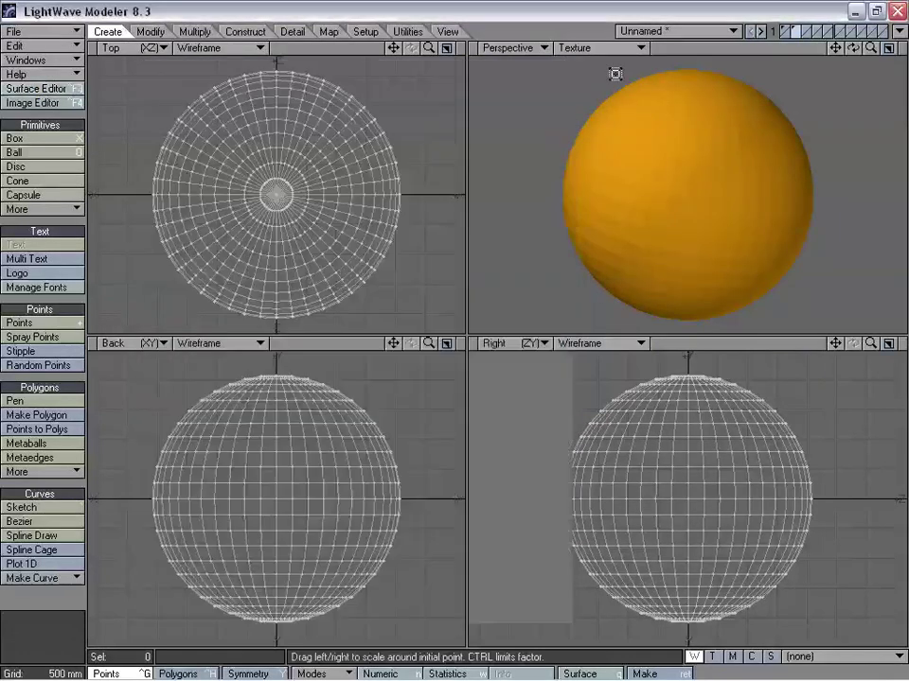
Draw a ball of about 2 m radius centered on the origin in layer 3, with layers 1 and 2 as background
{"action": "left_click", "coordinate": [793, 31]}
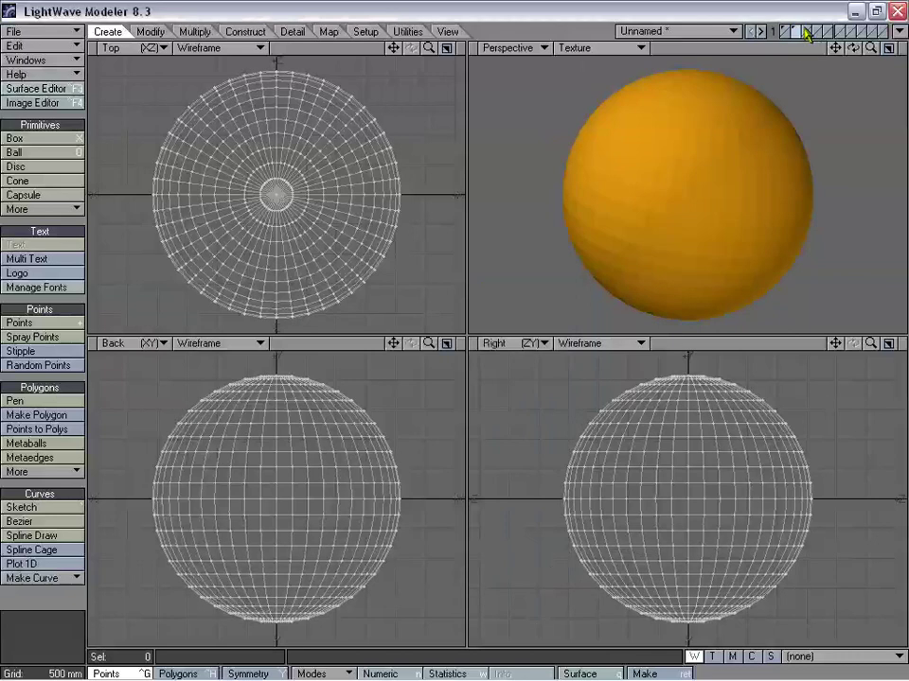
{"action": "left_click", "coordinate": [803, 32]}
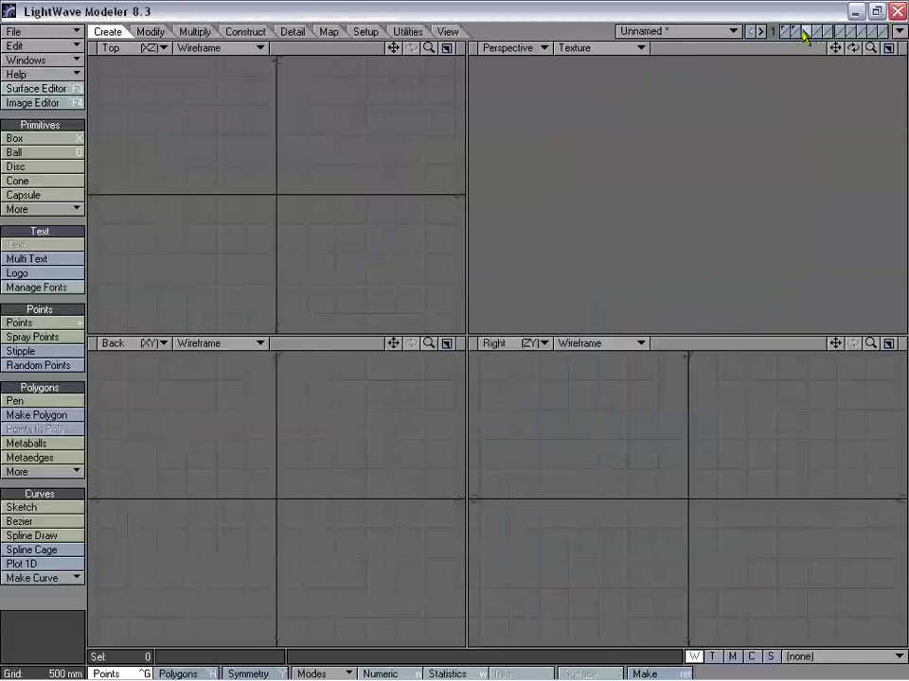
{"action": "left_click", "coordinate": [793, 36]}
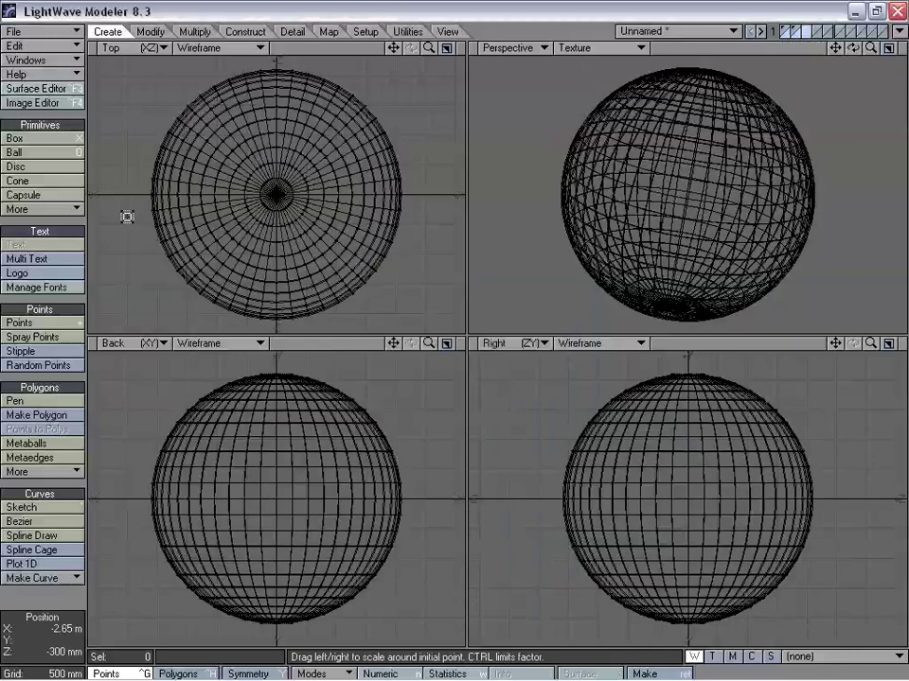
{"action": "left_click", "coordinate": [38, 167]}
{"action": "left_click", "coordinate": [50, 153]}
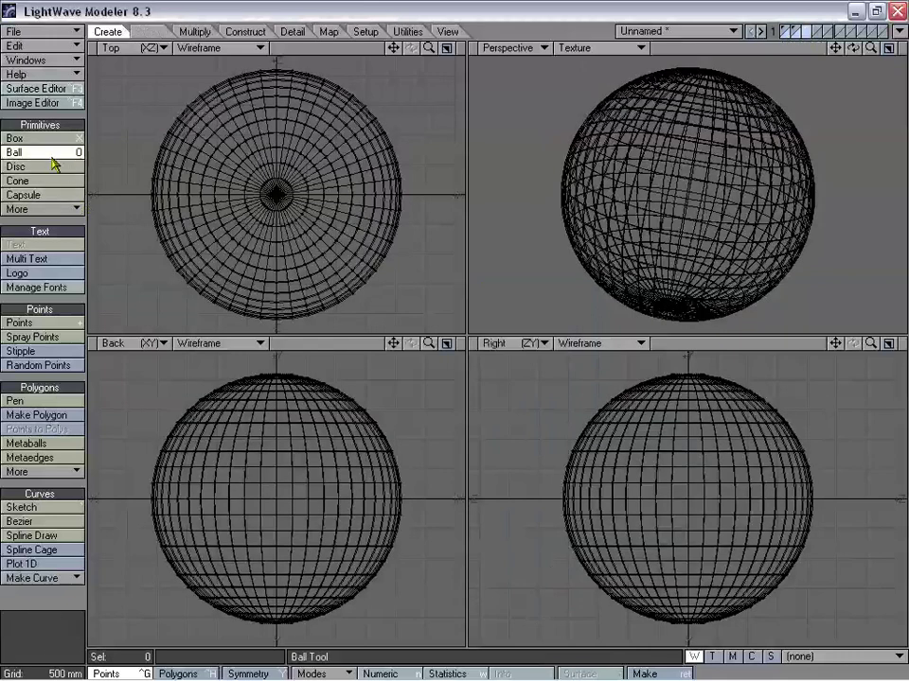
{"action": "left_click_drag", "start_coordinate": [277, 498], "coordinate": [414, 402]}
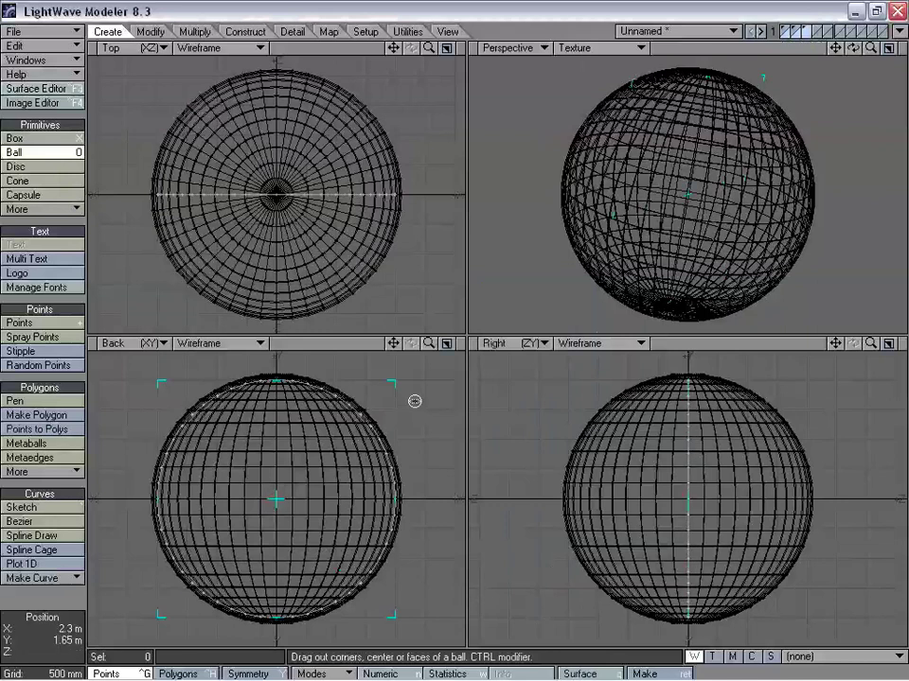
{"action": "left_click_drag", "start_coordinate": [340, 126], "coordinate": [426, 75]}
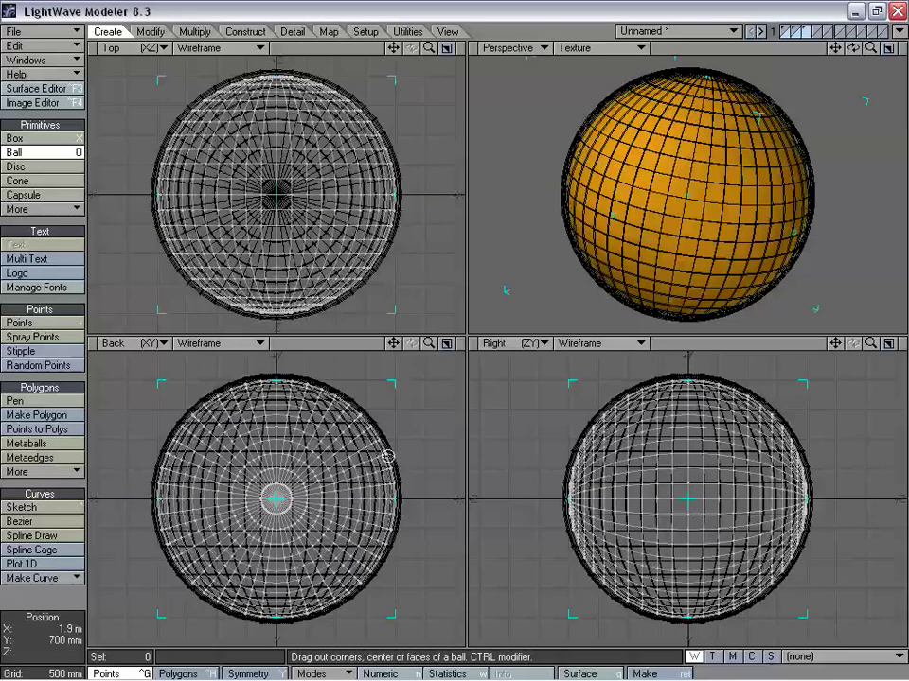
Set the new ball to 24 sides, 12 segments and the Y axis, and finish creating it
{"action": "key", "text": "n"}
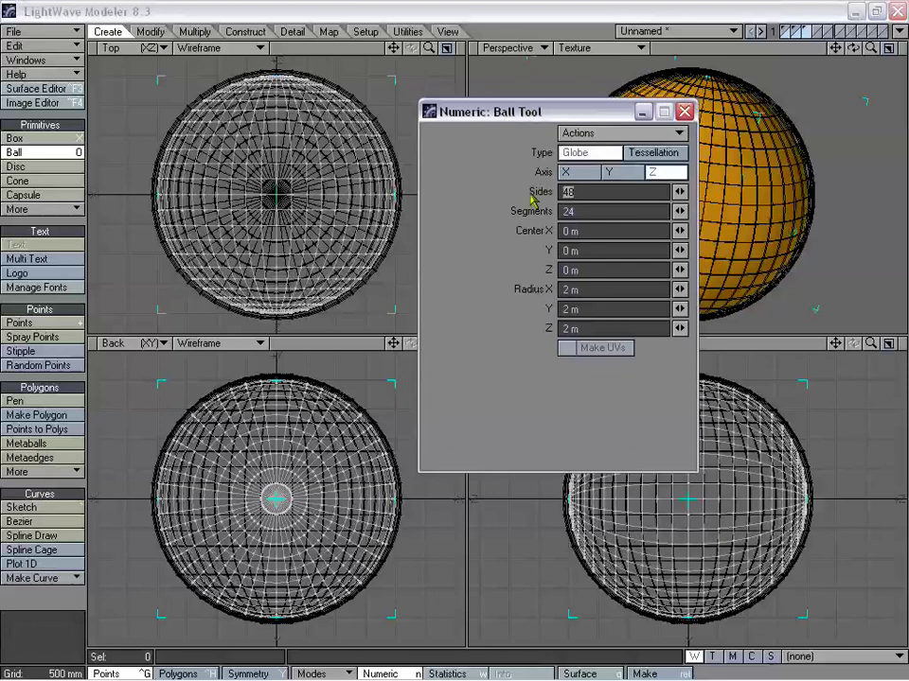
{"action": "key", "text": "Tab"}
{"action": "type", "text": "12"}
{"action": "key", "text": "Tab"}
{"action": "key", "text": "Tab"}
{"action": "key", "text": "Tab"}
{"action": "key", "text": "Tab"}
{"action": "key", "text": "Tab"}
{"action": "key", "text": "Tab"}
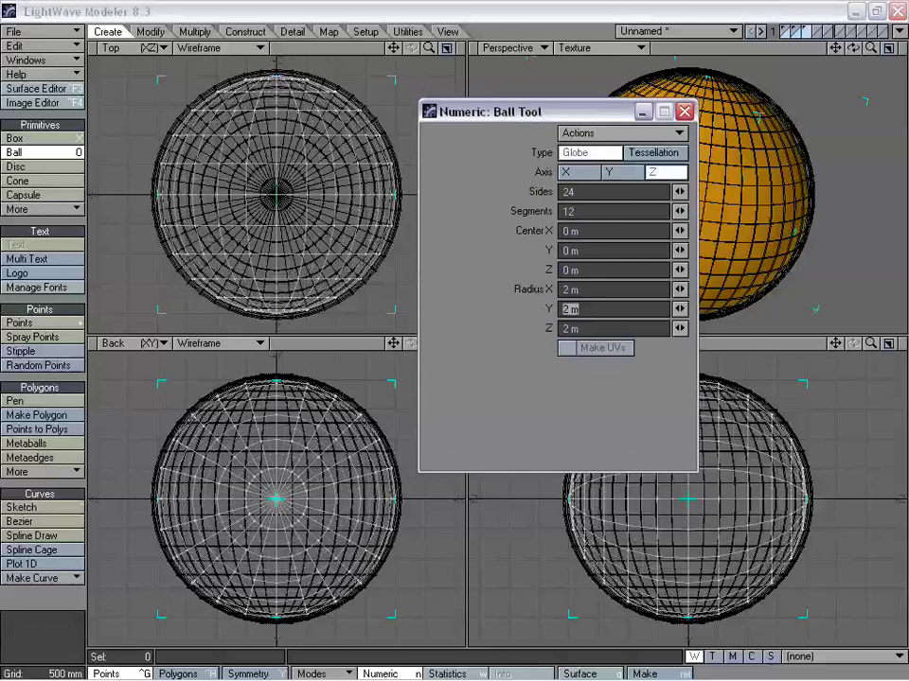
{"action": "left_click", "coordinate": [622, 173]}
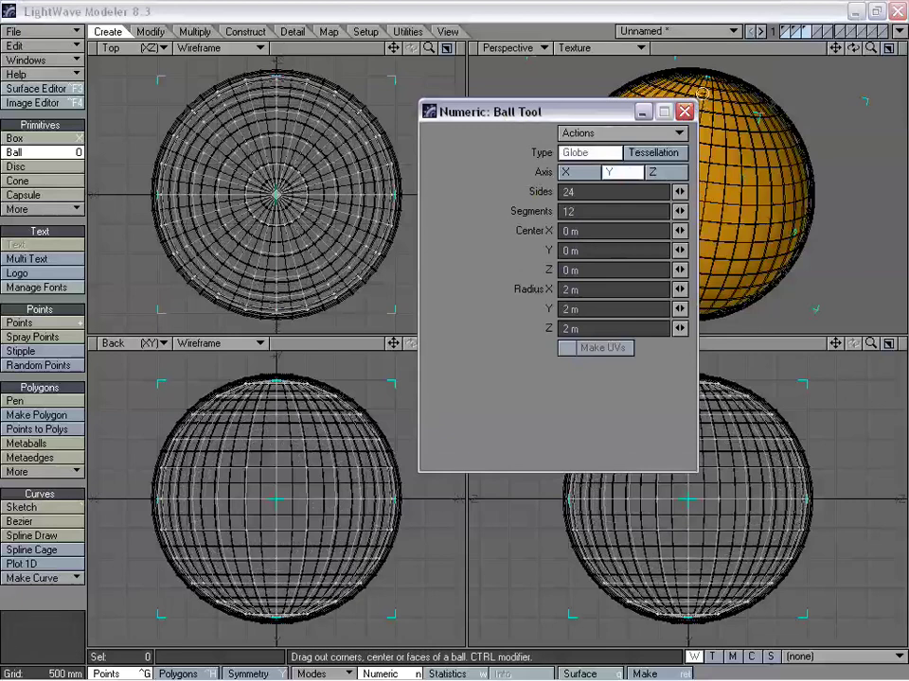
{"action": "left_click", "coordinate": [686, 112]}
{"action": "key", "text": "space"}
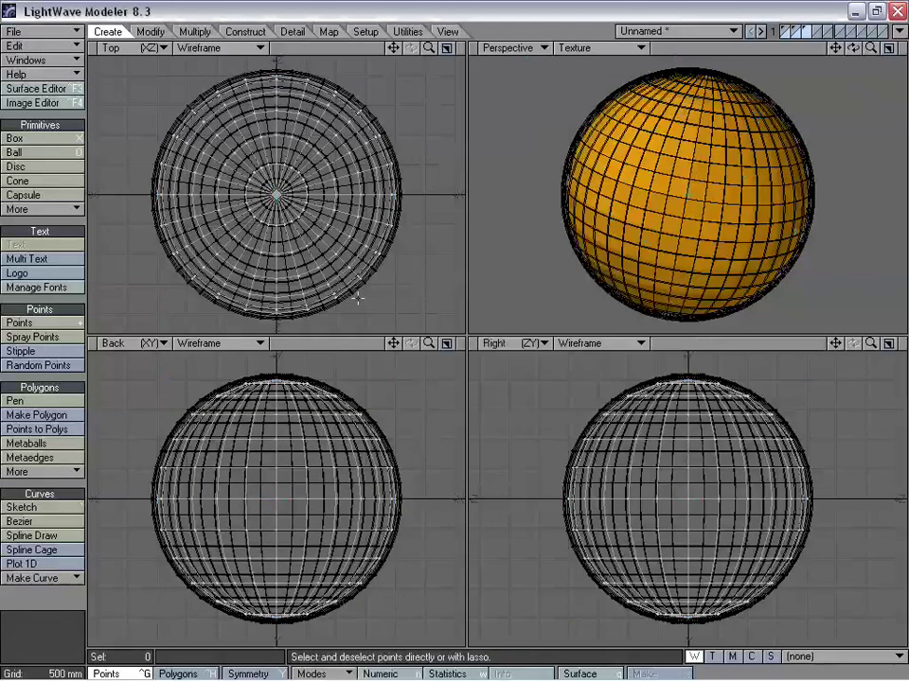
Scale the layer 3 ball up slightly so it fits closely inside the two background balls
{"action": "left_click_drag", "start_coordinate": [744, 203], "coordinate": [681, 180], "text": "alt"}
{"action": "key", "text": "period"}
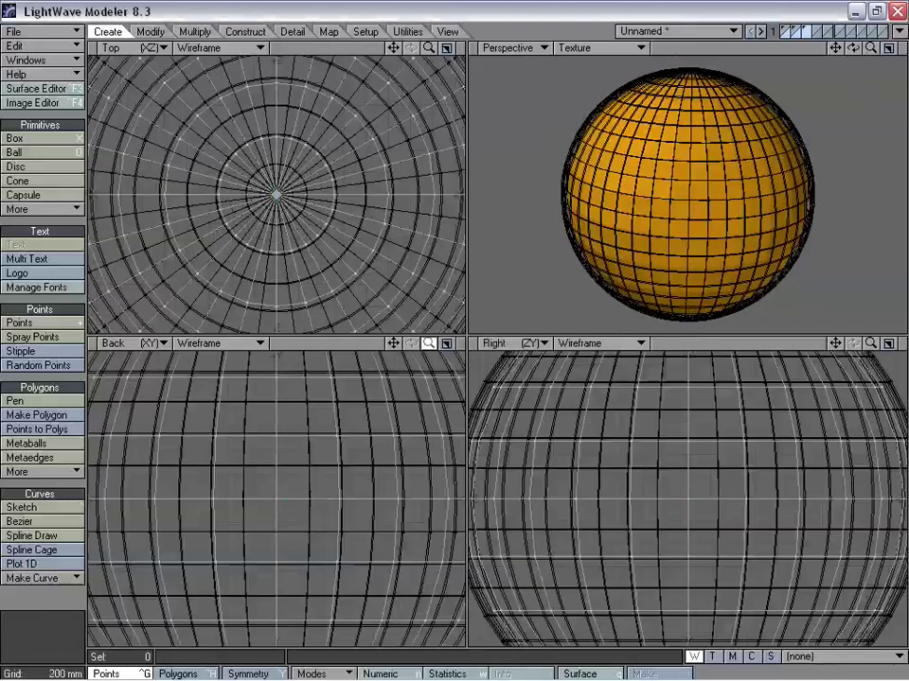
{"action": "mouse_move", "coordinate": [393, 342]}
{"action": "left_mouse_down"}
{"action": "mouse_move", "coordinate": [424, 351]}
{"action": "mouse_move", "coordinate": [417, 359]}
{"action": "mouse_move", "coordinate": [430, 350]}
{"action": "mouse_move", "coordinate": [395, 336]}
{"action": "left_mouse_up"}
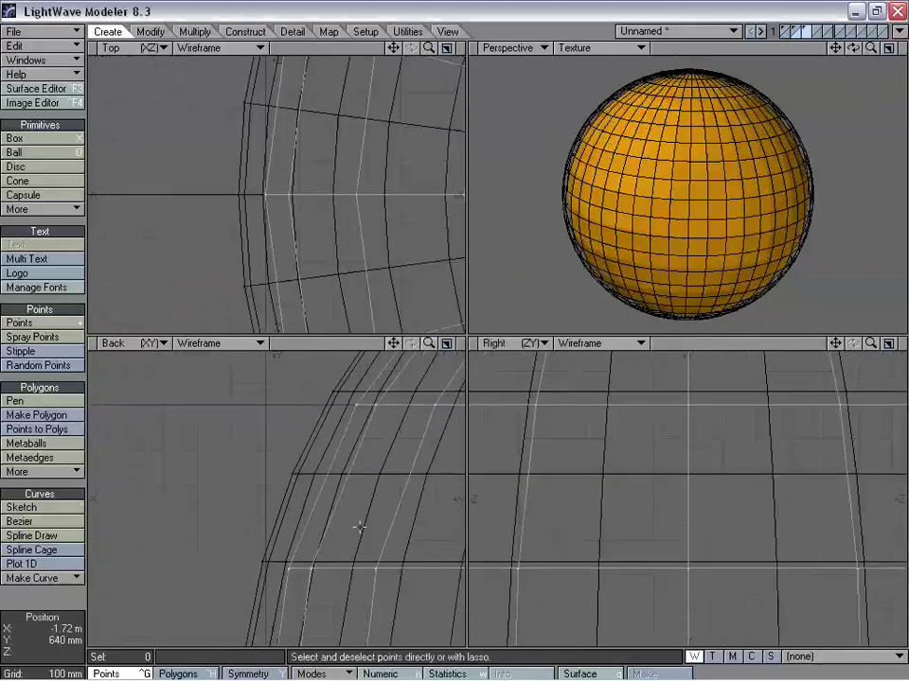
{"action": "key", "text": "shift+h"}
{"action": "left_click_drag", "start_coordinate": [359, 527], "coordinate": [367, 528]}
{"action": "left_click_drag", "start_coordinate": [428, 344], "coordinate": [431, 363]}
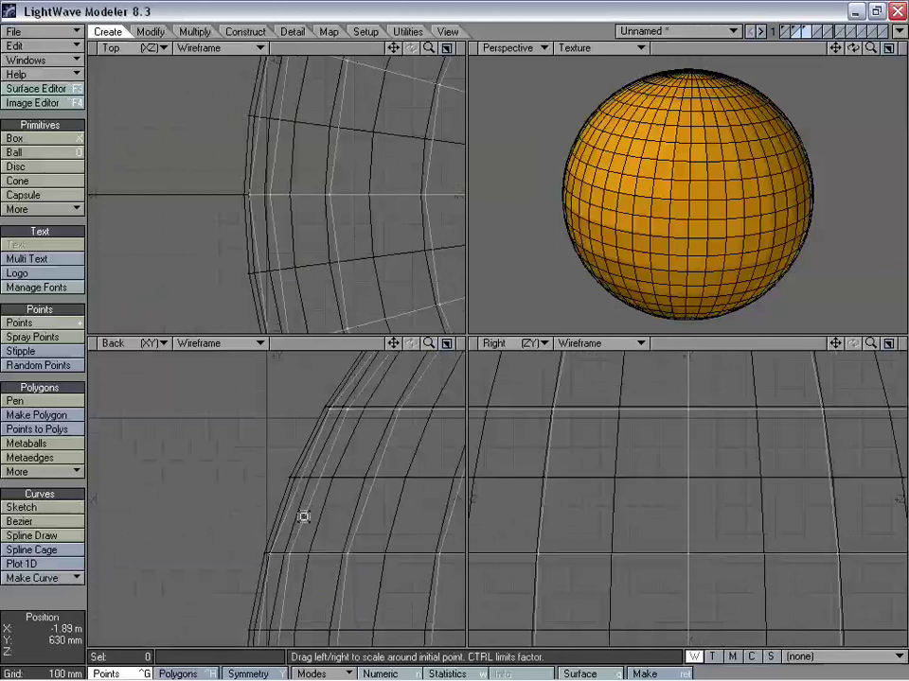
{"action": "scroll", "coordinate": [300, 377], "scroll_direction": "down", "scroll_amount": 4}
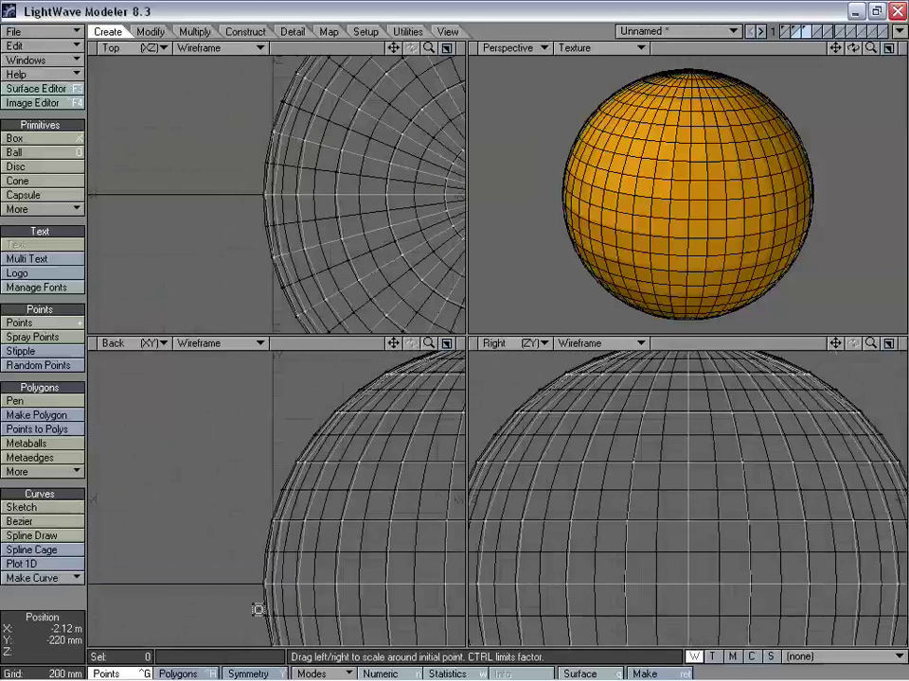
Reactivate the Size tool and show only the layer 3 ball, without the background layers
{"action": "left_click", "coordinate": [320, 673]}
{"action": "left_click", "coordinate": [323, 656]}
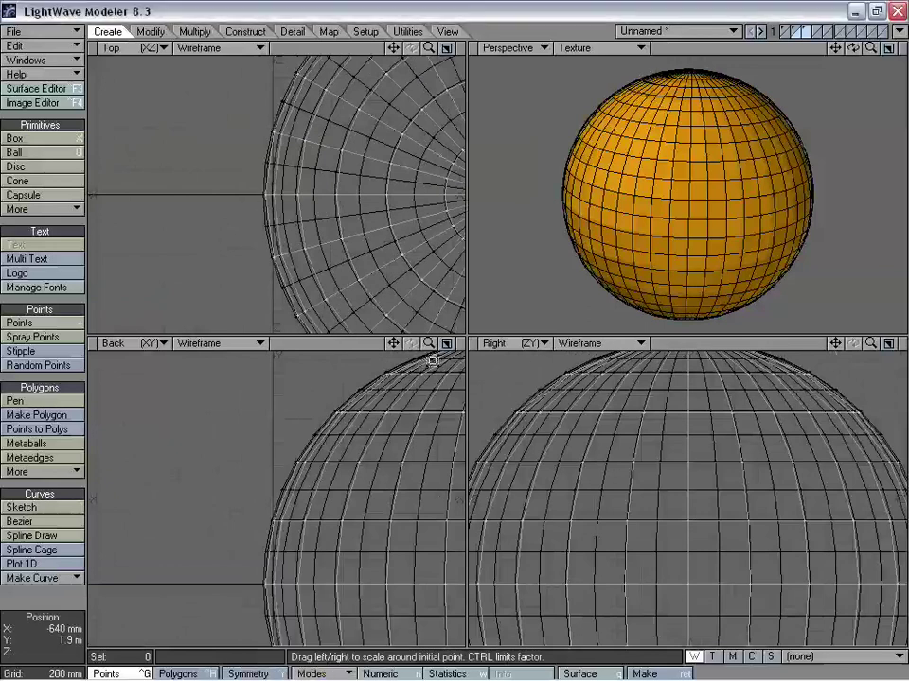
{"action": "left_click_drag", "start_coordinate": [432, 343], "coordinate": [358, 442]}
{"action": "left_click_drag", "start_coordinate": [392, 343], "coordinate": [293, 317]}
{"action": "left_click_drag", "start_coordinate": [429, 343], "coordinate": [407, 360]}
{"action": "key", "text": "shift+h"}
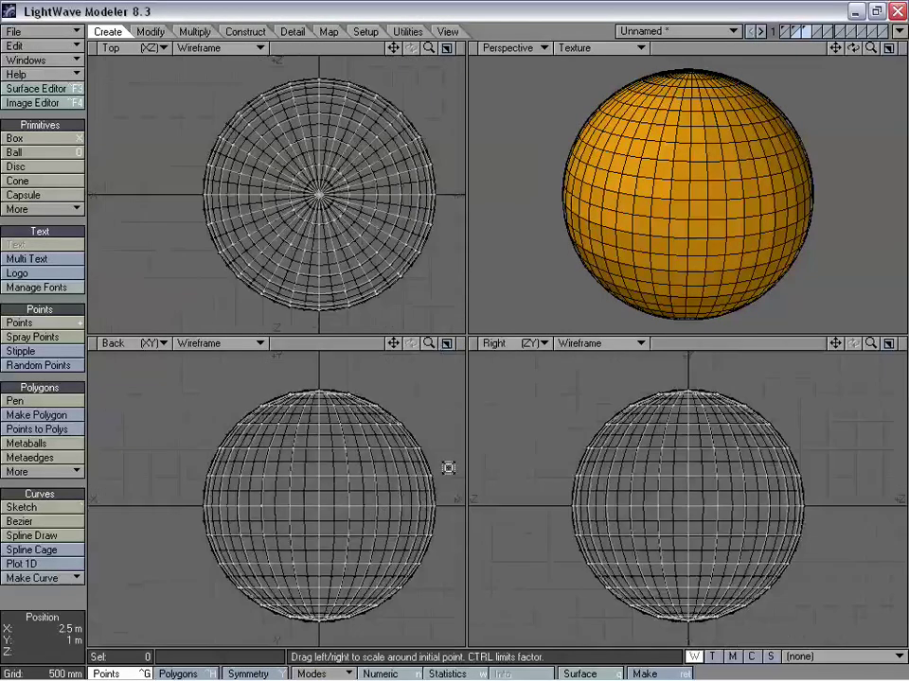
{"action": "left_click_drag", "start_coordinate": [635, 162], "coordinate": [669, 205], "text": "alt"}
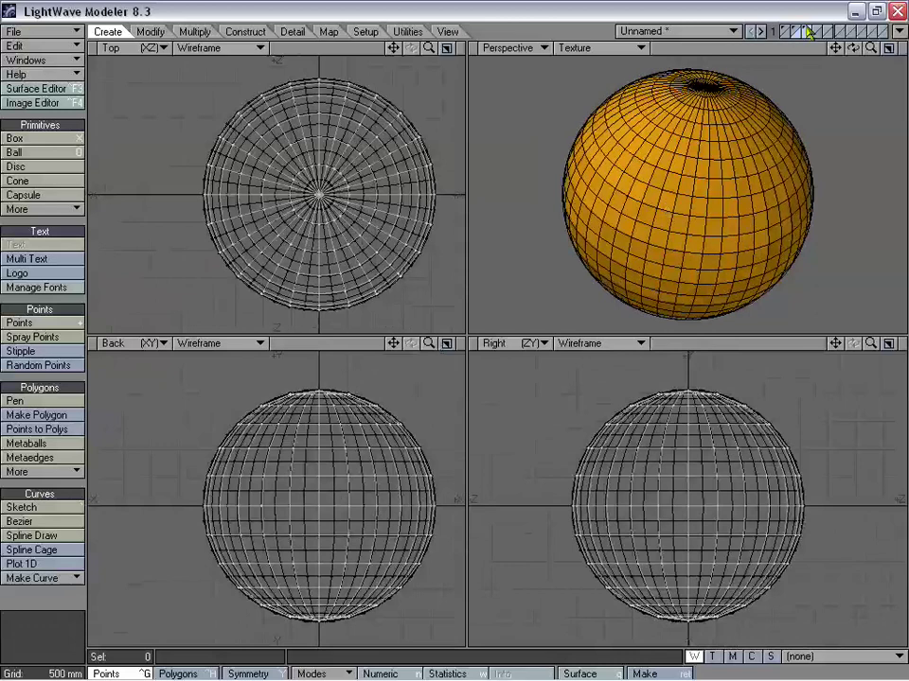
{"action": "left_click", "coordinate": [808, 33]}
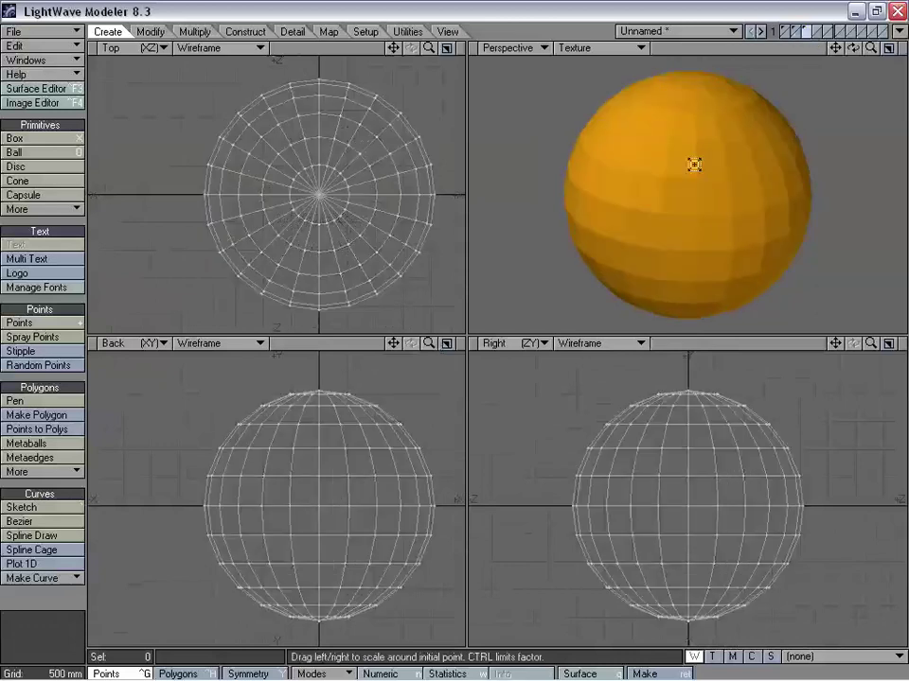
Assign a new surface named Inside to the ball in layer 3
{"action": "key", "text": "q"}
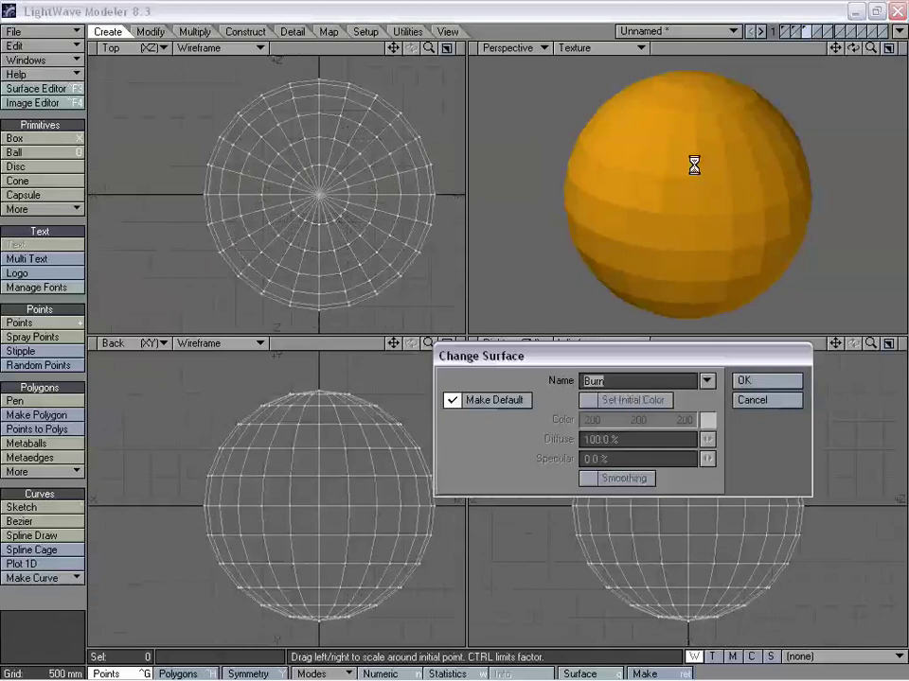
{"action": "type", "text": "Inside"}
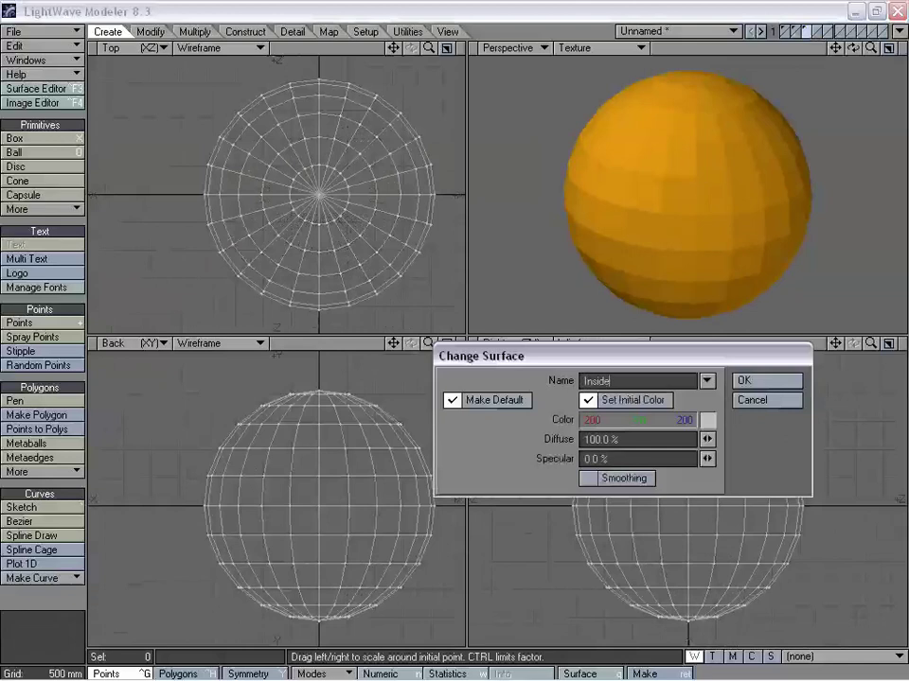
{"action": "key", "text": "Return"}
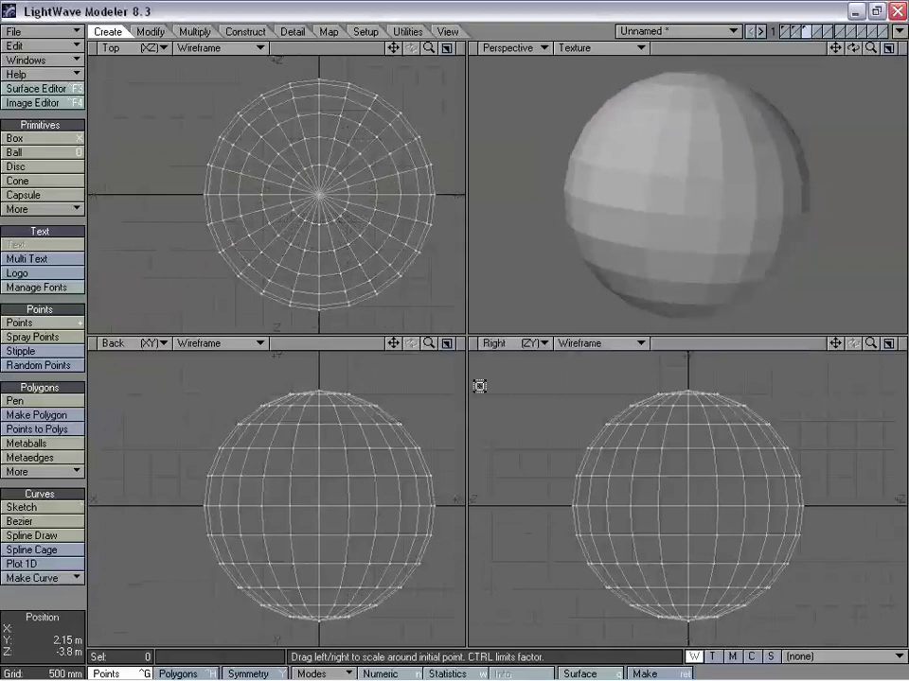
Bevel all polygons of the layer 3 ball with small insets, the second bevel at about -10 mm shift and 10 mm inset
{"action": "key", "text": "ctrl+h"}
{"action": "mouse_move", "coordinate": [369, 371]}
{"action": "right_mouse_down"}
{"action": "mouse_move", "coordinate": [95, 473]}
{"action": "mouse_move", "coordinate": [444, 360]}
{"action": "right_mouse_up"}
{"action": "left_click_drag", "start_coordinate": [392, 343], "coordinate": [399, 346]}
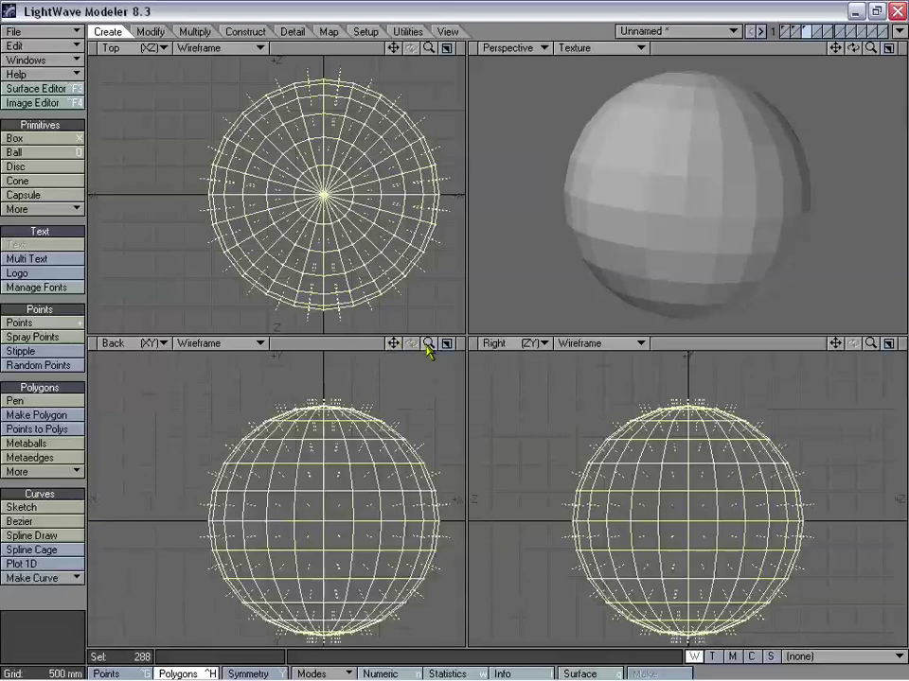
{"action": "left_click_drag", "start_coordinate": [428, 348], "coordinate": [497, 348]}
{"action": "left_click_drag", "start_coordinate": [393, 343], "coordinate": [406, 361]}
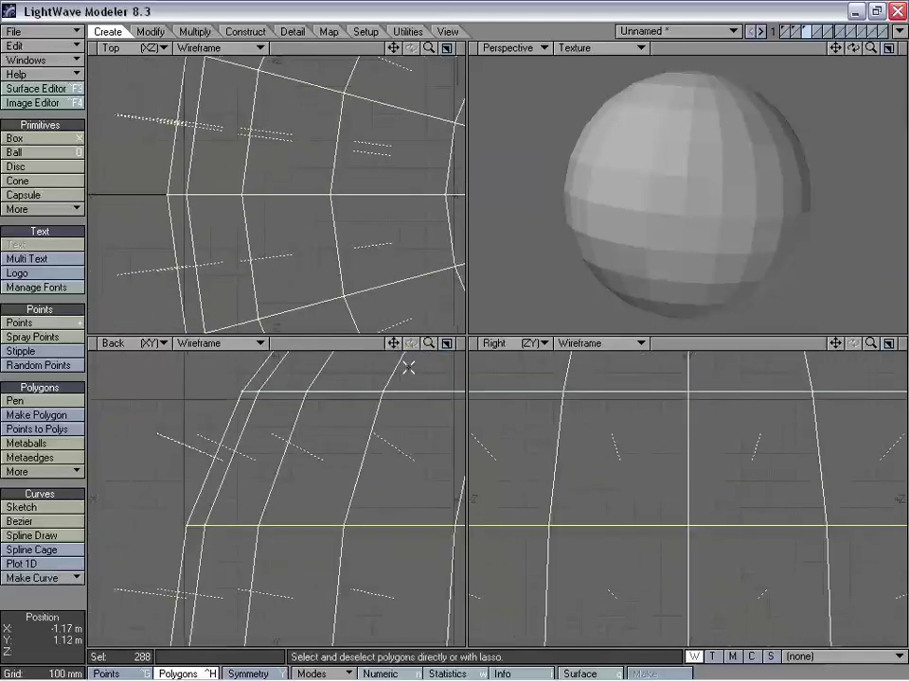
{"action": "key", "text": "b"}
{"action": "mouse_move", "coordinate": [428, 343]}
{"action": "left_mouse_down"}
{"action": "mouse_move", "coordinate": [378, 342]}
{"action": "mouse_move", "coordinate": [445, 342]}
{"action": "mouse_move", "coordinate": [429, 346]}
{"action": "left_mouse_up"}
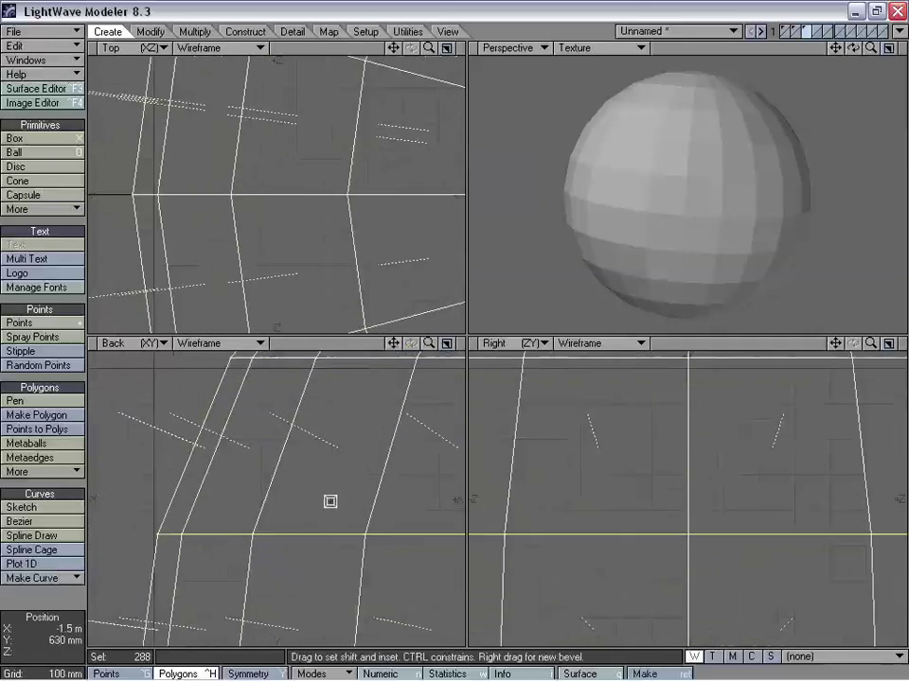
{"action": "left_click_drag", "start_coordinate": [329, 486], "coordinate": [326, 487]}
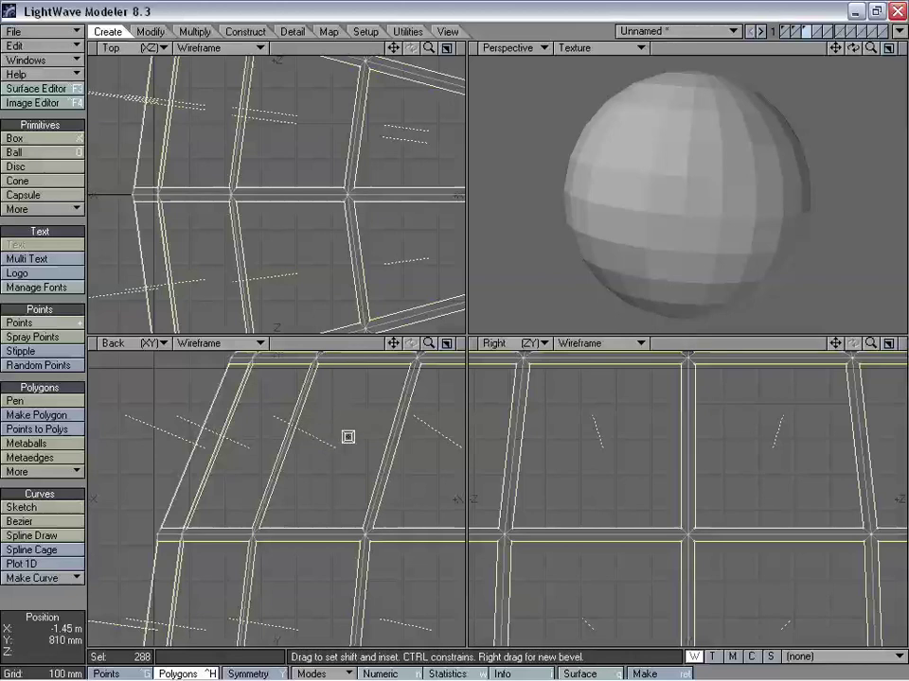
{"action": "left_click_drag", "start_coordinate": [350, 434], "coordinate": [348, 435]}
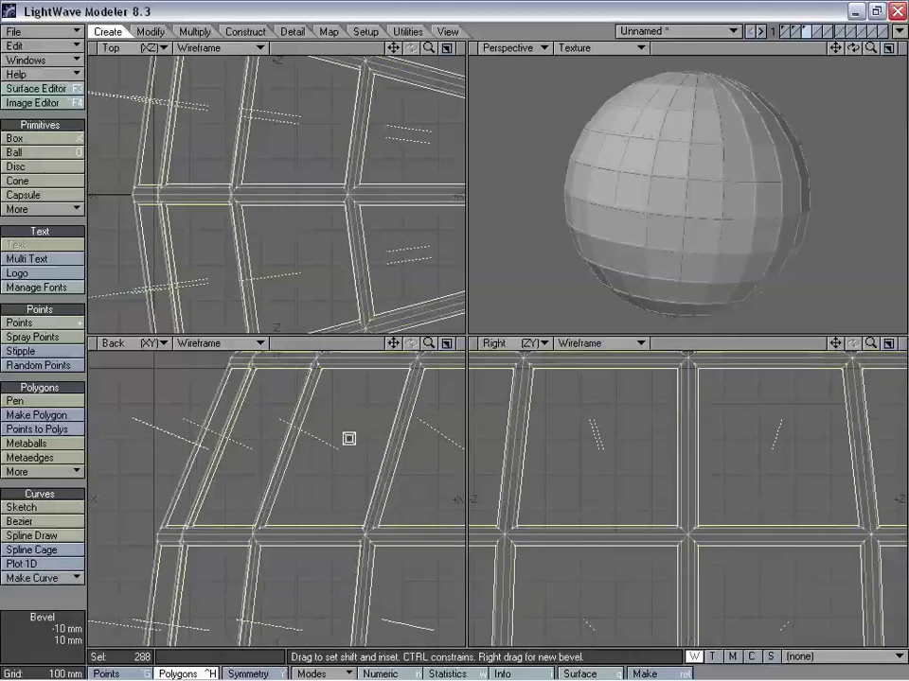
Add further bevels to the ball's selected polygons to shape separate panels, and clear the selection
{"action": "right_click", "coordinate": [367, 432]}
{"action": "mouse_move", "coordinate": [367, 433]}
{"action": "left_mouse_down"}
{"action": "mouse_move", "coordinate": [362, 456]}
{"action": "mouse_move", "coordinate": [355, 448]}
{"action": "left_mouse_up"}
{"action": "left_click", "coordinate": [42, 596]}
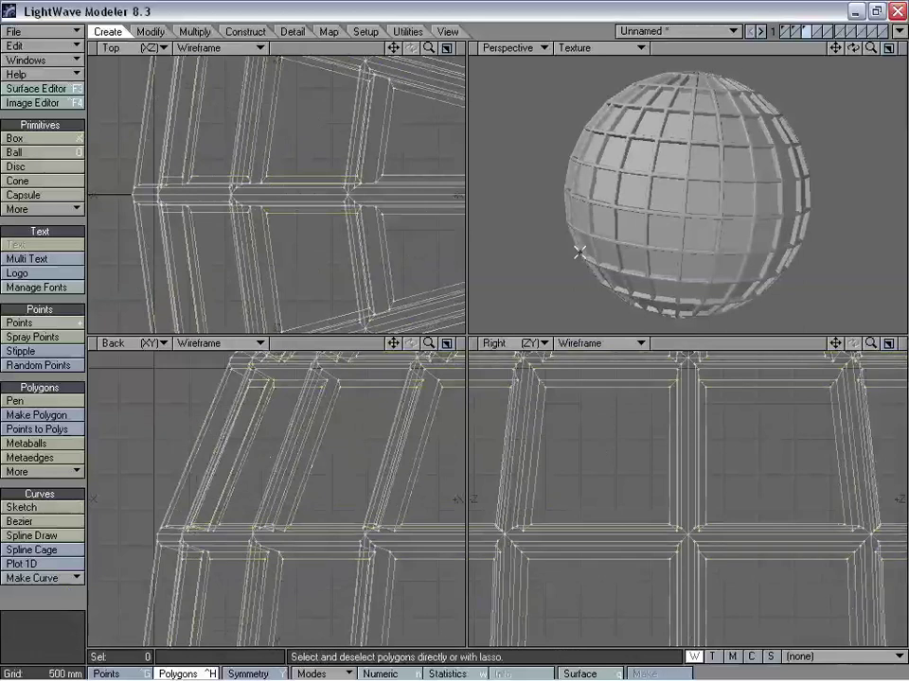
Enable smoothing for the Inside surface in the Surface Editor
{"action": "left_click_drag", "start_coordinate": [579, 253], "coordinate": [685, 187], "text": "alt"}
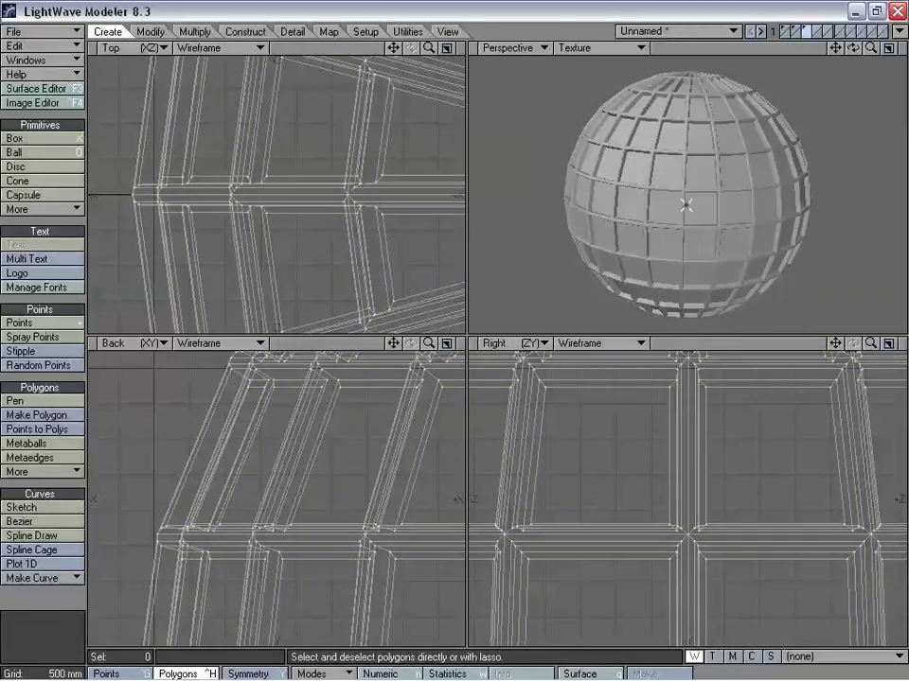
{"action": "left_click", "coordinate": [40, 89]}
{"action": "left_click", "coordinate": [259, 217]}
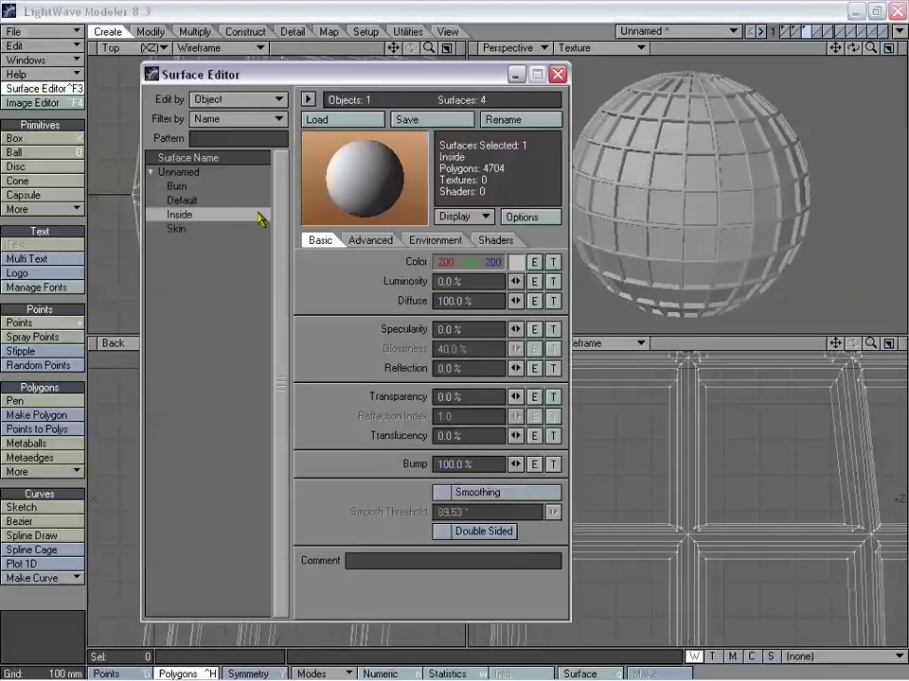
{"action": "left_click", "coordinate": [493, 492]}
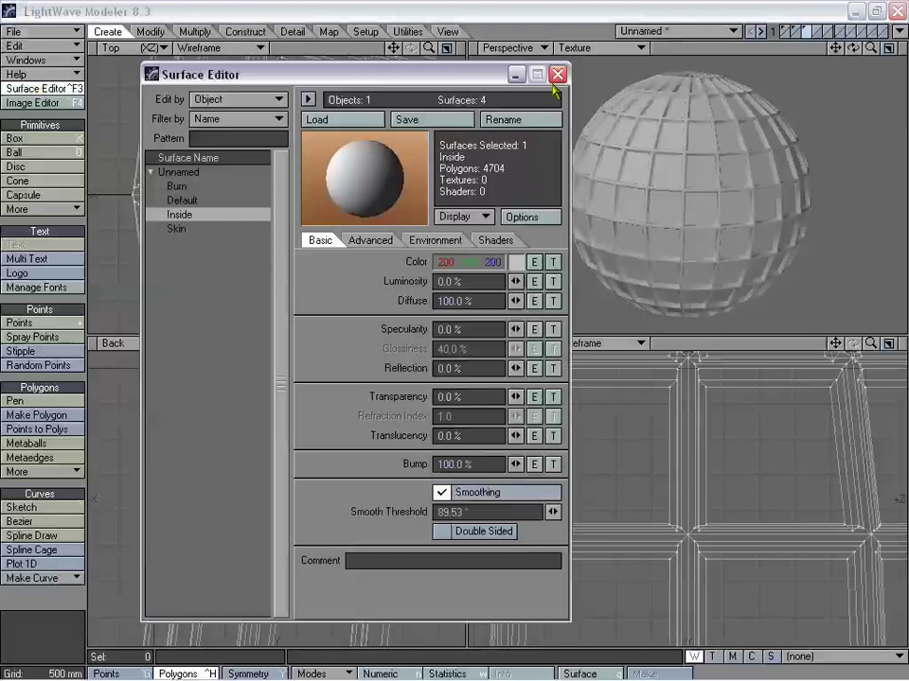
{"action": "left_click", "coordinate": [558, 73]}
Examine the bevelled, smoothed ball's panels and grooves from several angles and distances
{"action": "left_click_drag", "start_coordinate": [681, 190], "coordinate": [710, 188], "text": "alt"}
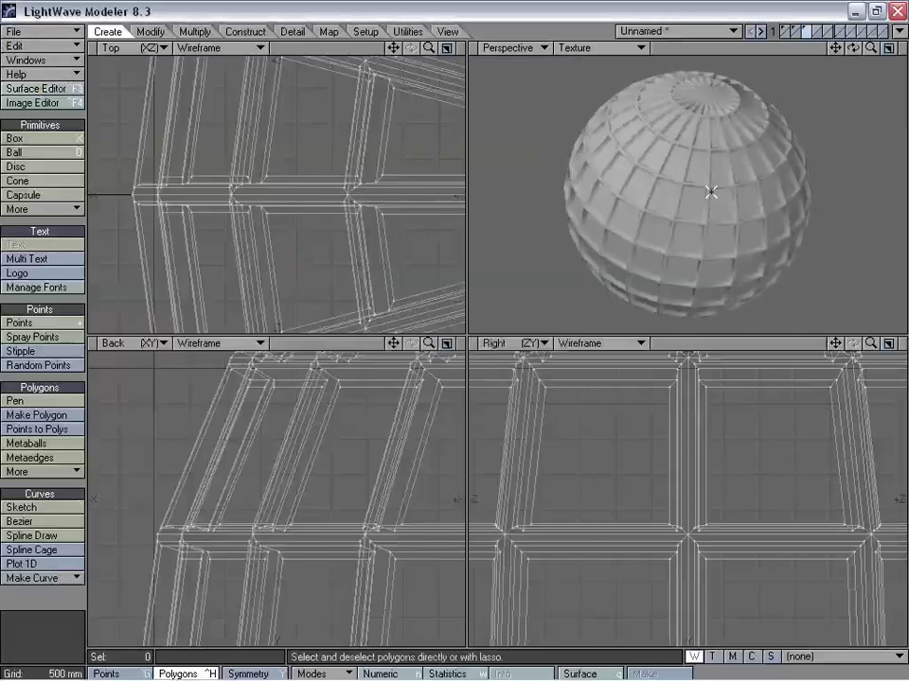
{"action": "left_click_drag", "start_coordinate": [871, 48], "coordinate": [890, 49]}
{"action": "mouse_move", "coordinate": [705, 190]}
{"action": "left_mouse_down", "text": "alt"}
{"action": "mouse_move", "coordinate": [700, 176]}
{"action": "mouse_move", "coordinate": [699, 209]}
{"action": "mouse_move", "coordinate": [751, 191]}
{"action": "mouse_move", "coordinate": [714, 187]}
{"action": "left_mouse_up", "text": "alt"}
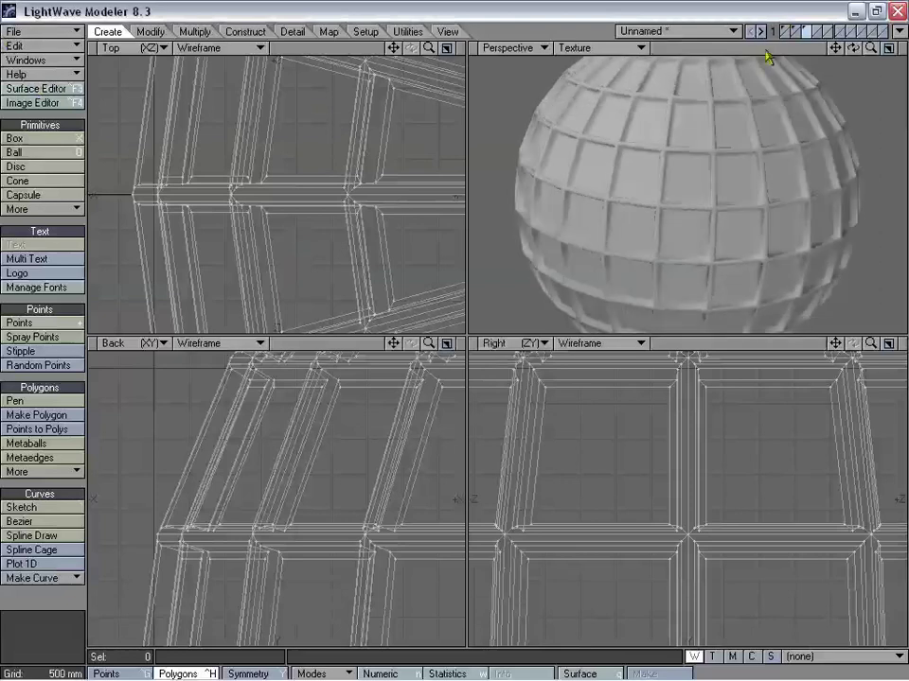
{"action": "left_click_drag", "start_coordinate": [871, 48], "coordinate": [870, 105]}
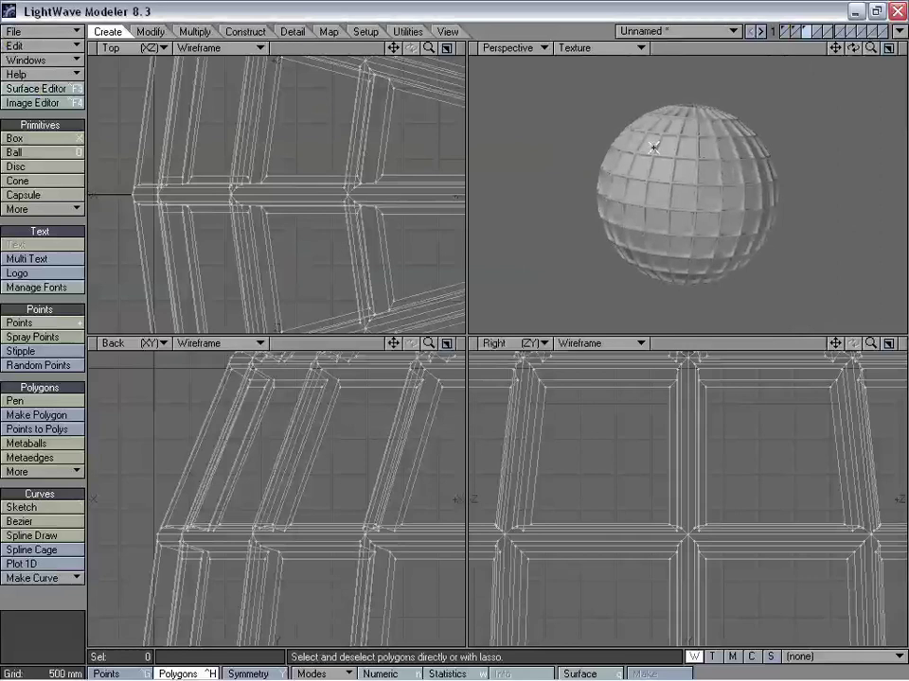
{"action": "left_click_drag", "start_coordinate": [653, 147], "coordinate": [679, 187], "text": "alt"}
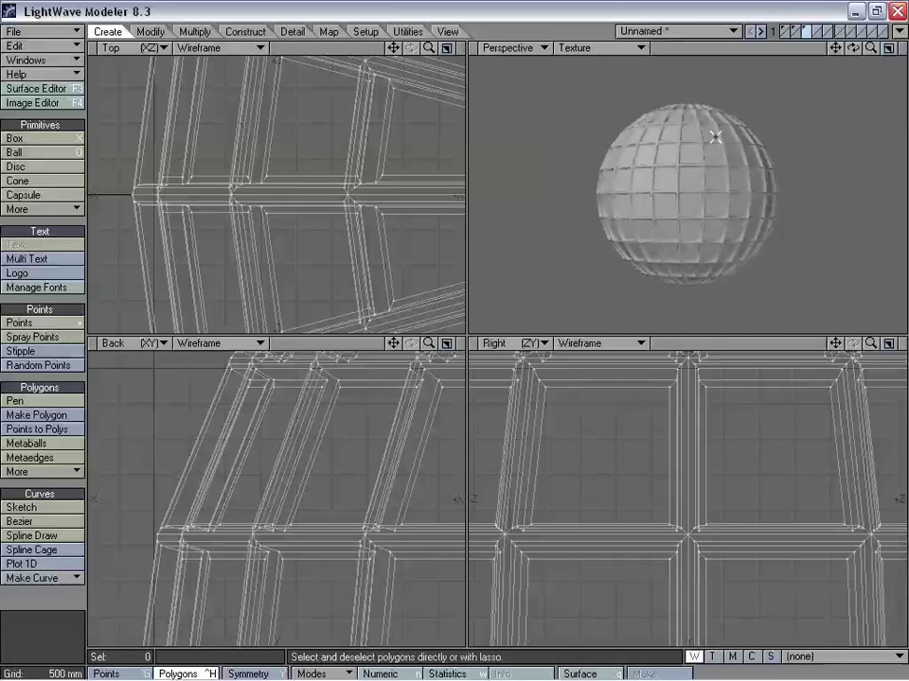
{"action": "left_click_drag", "start_coordinate": [714, 137], "coordinate": [695, 170], "text": "alt"}
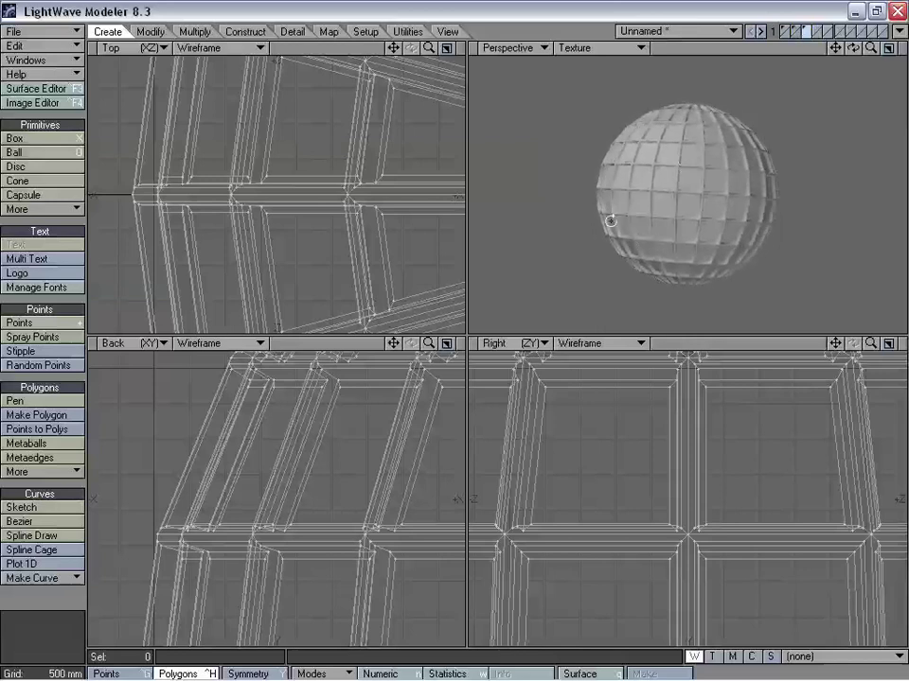
{"action": "left_click_drag", "start_coordinate": [610, 221], "coordinate": [724, 197], "text": "alt"}
{"action": "mouse_move", "coordinate": [870, 47]}
{"action": "left_mouse_down"}
{"action": "mouse_move", "coordinate": [890, 47]}
{"action": "mouse_move", "coordinate": [870, 47]}
{"action": "left_mouse_up"}
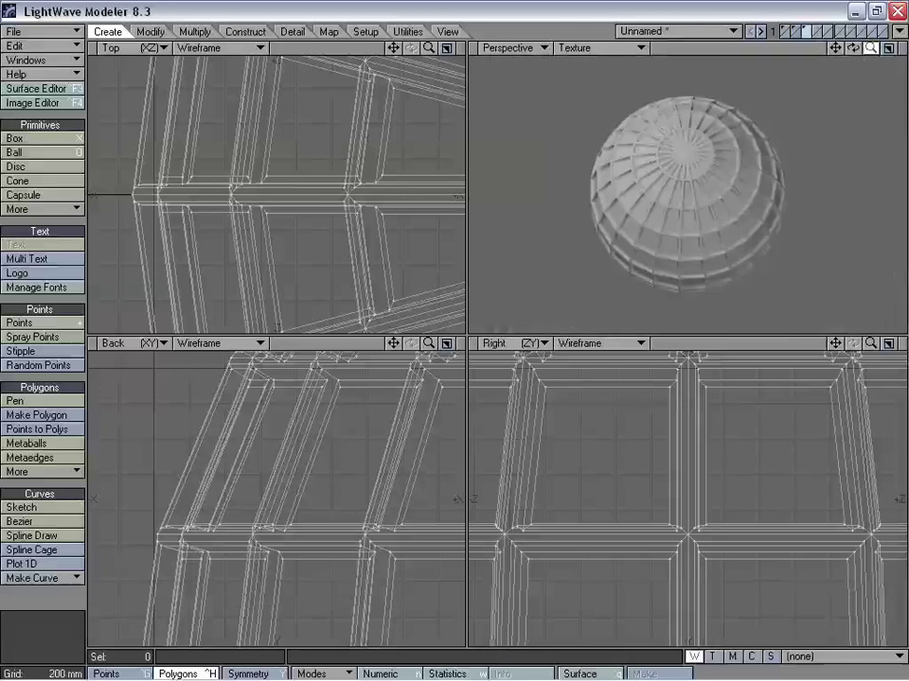
{"action": "left_click_drag", "start_coordinate": [726, 152], "coordinate": [737, 80], "text": "alt"}
{"action": "key", "text": "a"}
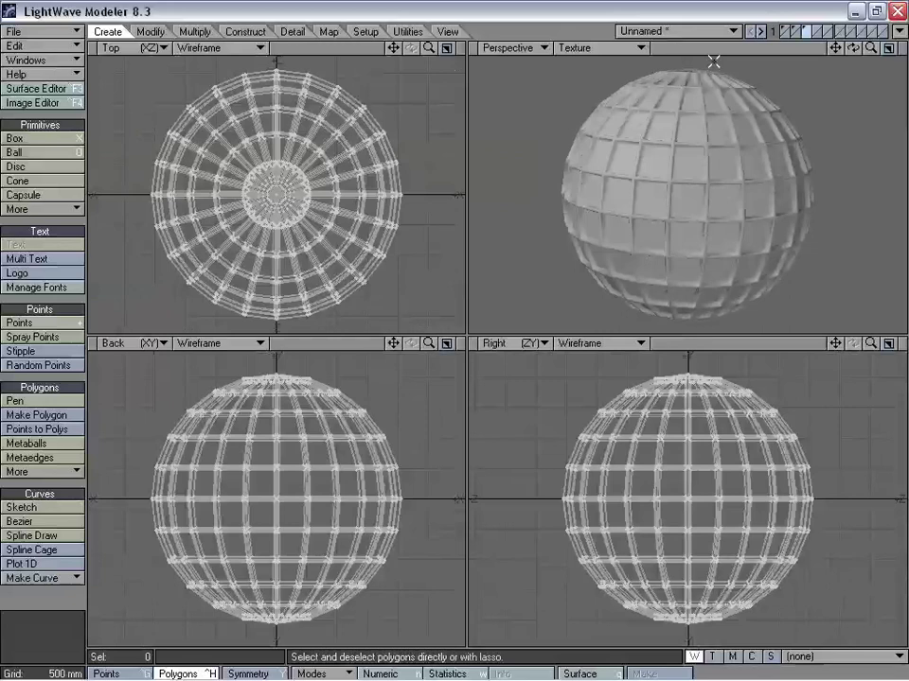
{"action": "left_click_drag", "start_coordinate": [673, 92], "coordinate": [686, 173], "text": "alt"}
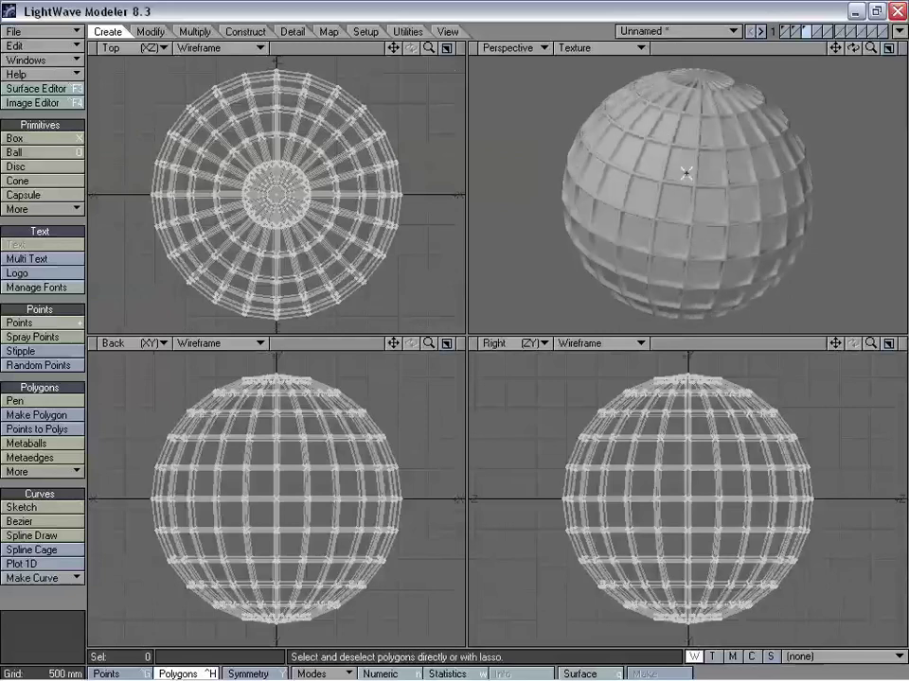
{"action": "left_click_drag", "start_coordinate": [763, 121], "coordinate": [784, 76], "text": "alt"}
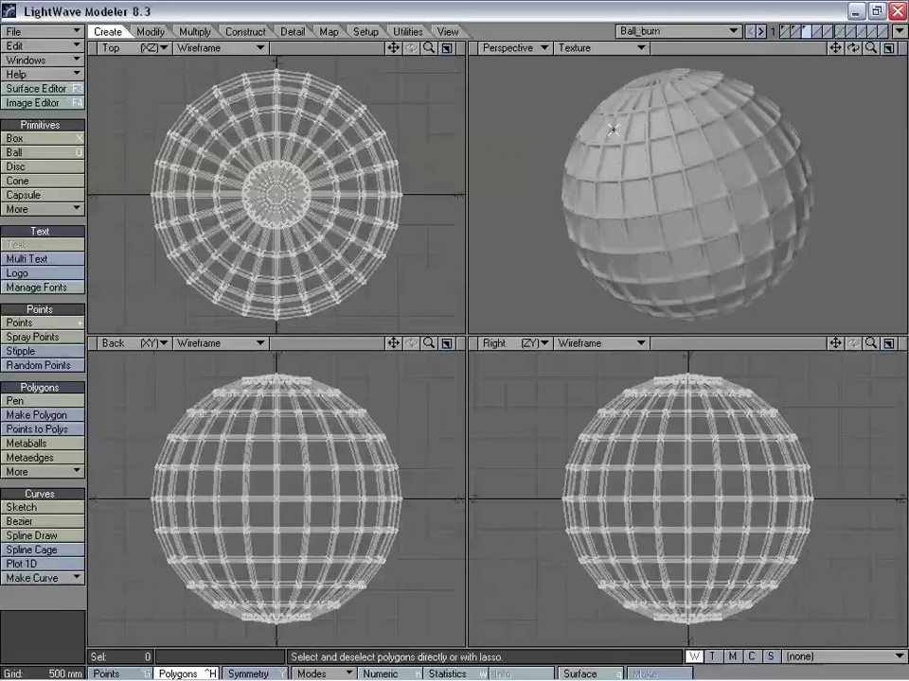
{"action": "left_click_drag", "start_coordinate": [612, 130], "coordinate": [653, 138], "text": "alt"}
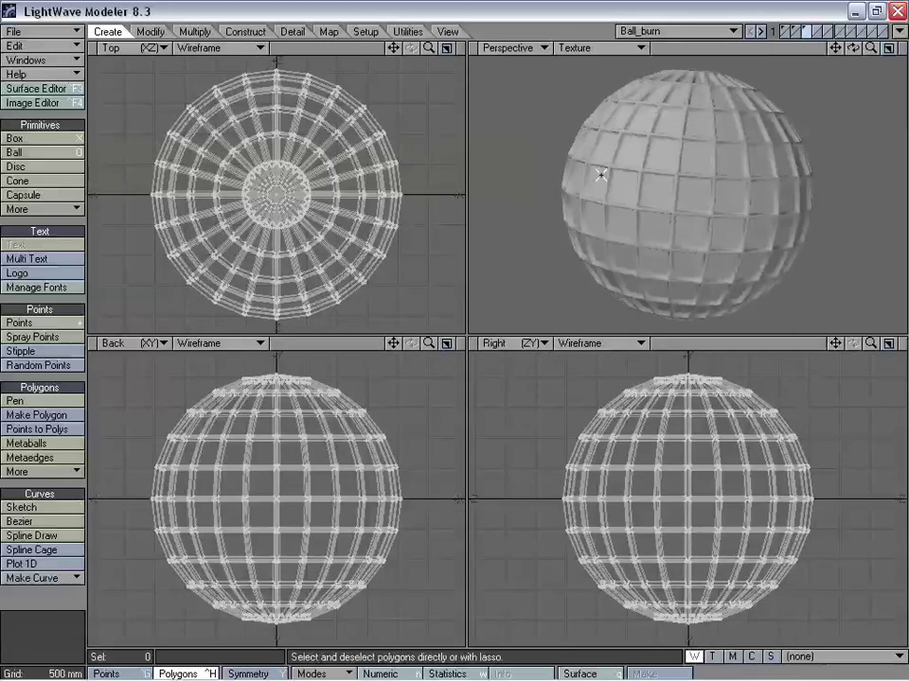
{"action": "left_click_drag", "start_coordinate": [601, 174], "coordinate": [805, 93], "text": "alt"}
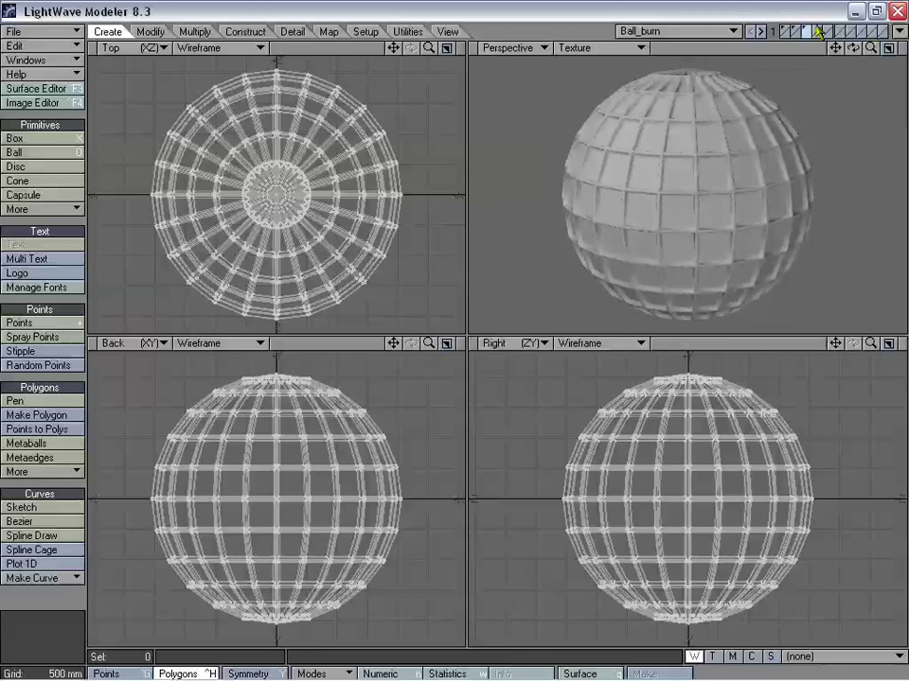
Check the layer 2 ball, return to layer 3, and send the Ball_burn object to LightWave Layout
{"action": "left_click", "coordinate": [806, 30]}
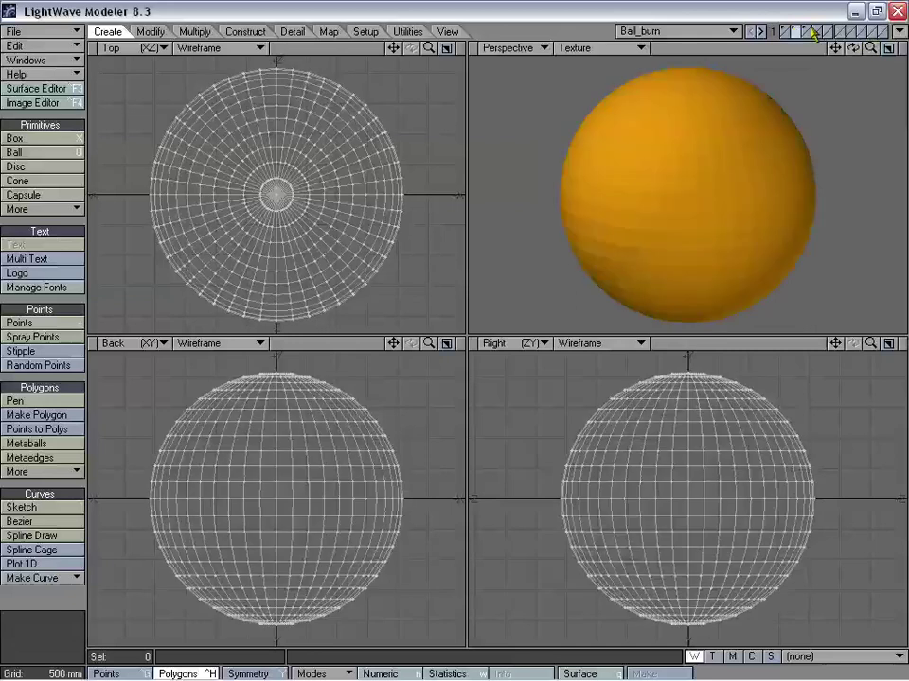
{"action": "left_click", "coordinate": [791, 31]}
{"action": "left_click", "coordinate": [897, 32]}
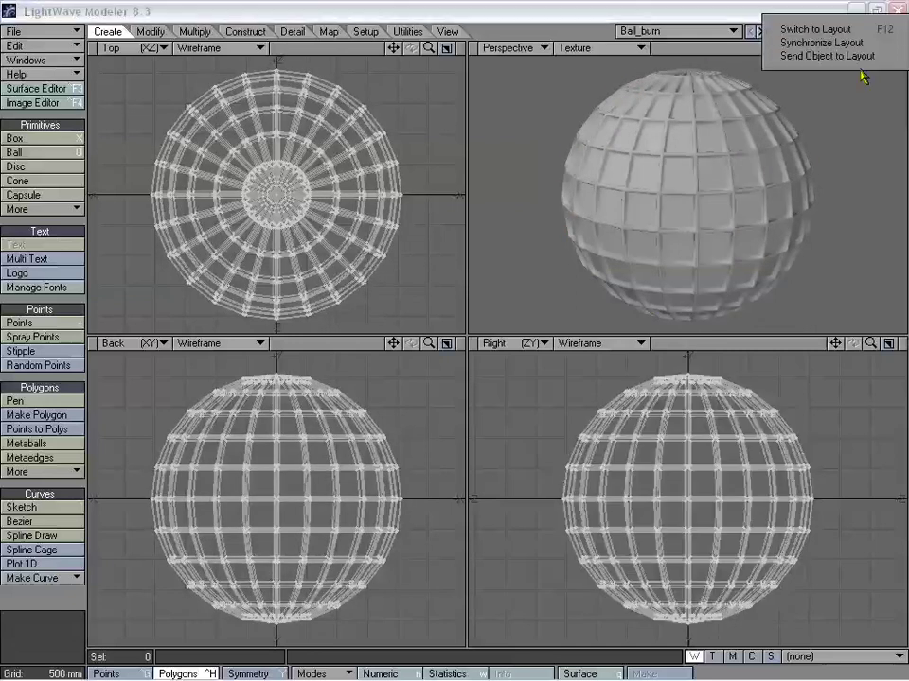
{"action": "left_click", "coordinate": [826, 56]}
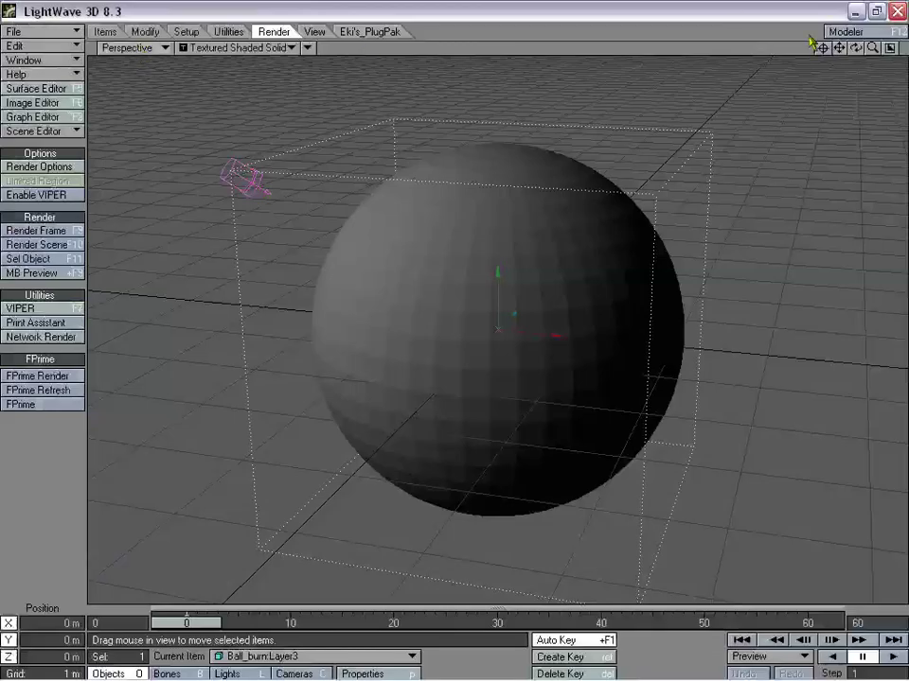
{"action": "left_click_drag", "start_coordinate": [554, 345], "coordinate": [576, 358], "text": "alt"}
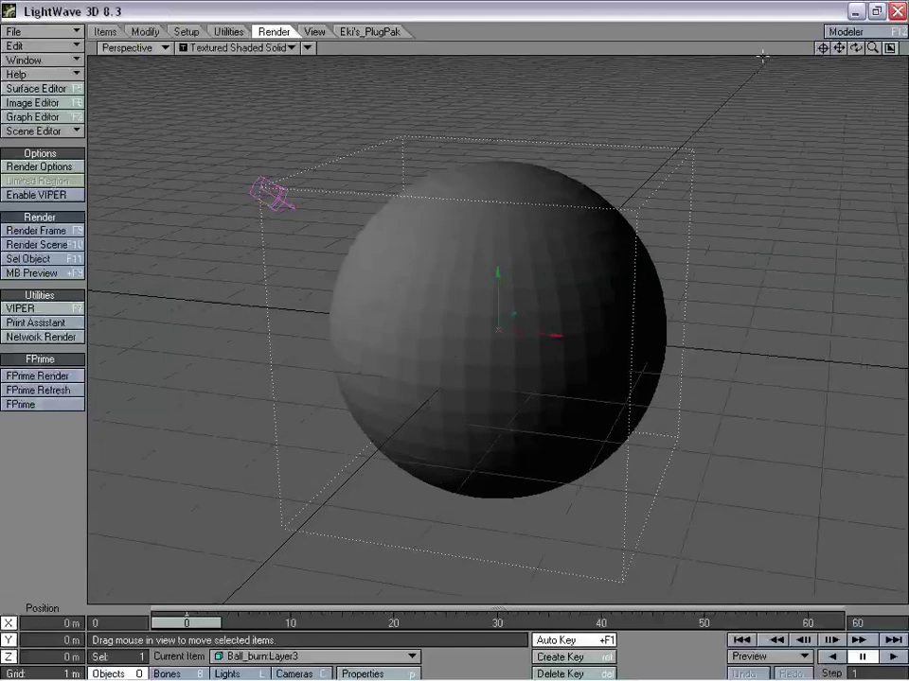
{"action": "left_click_drag", "start_coordinate": [855, 48], "coordinate": [776, 59]}
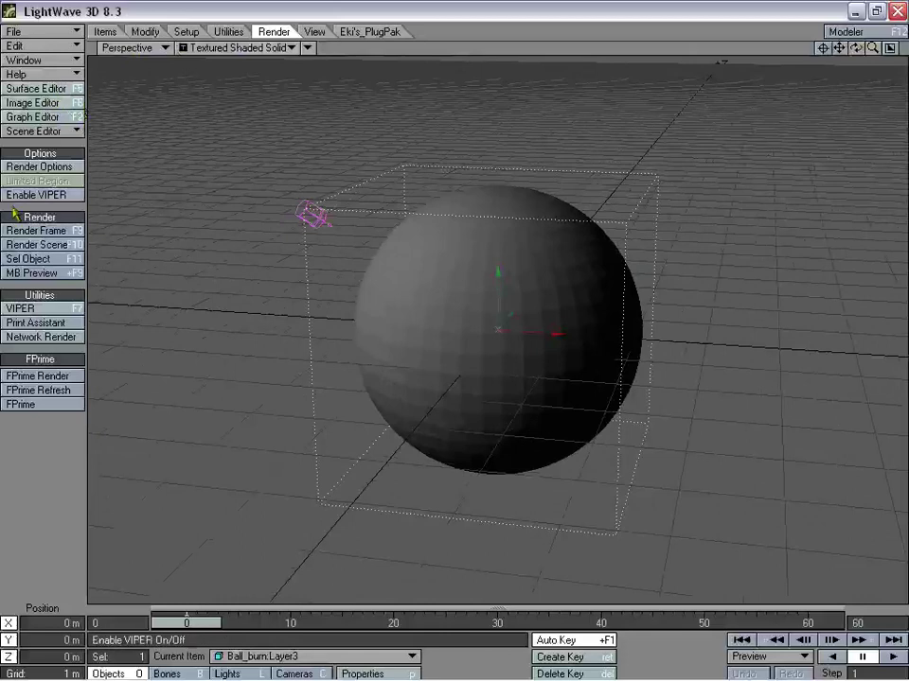
Duplicate the Dissolve02_ image sequence in the Image Editor as an independent copy
{"action": "left_click", "coordinate": [40, 102]}
{"action": "left_click_drag", "start_coordinate": [289, 89], "coordinate": [182, 120]}
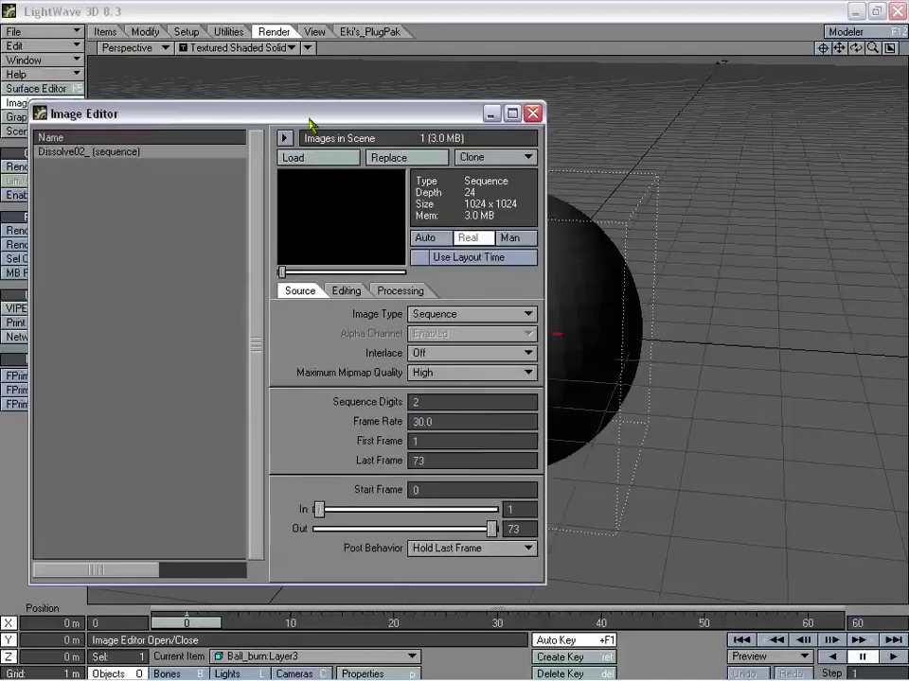
{"action": "left_click_drag", "start_coordinate": [308, 120], "coordinate": [372, 138]}
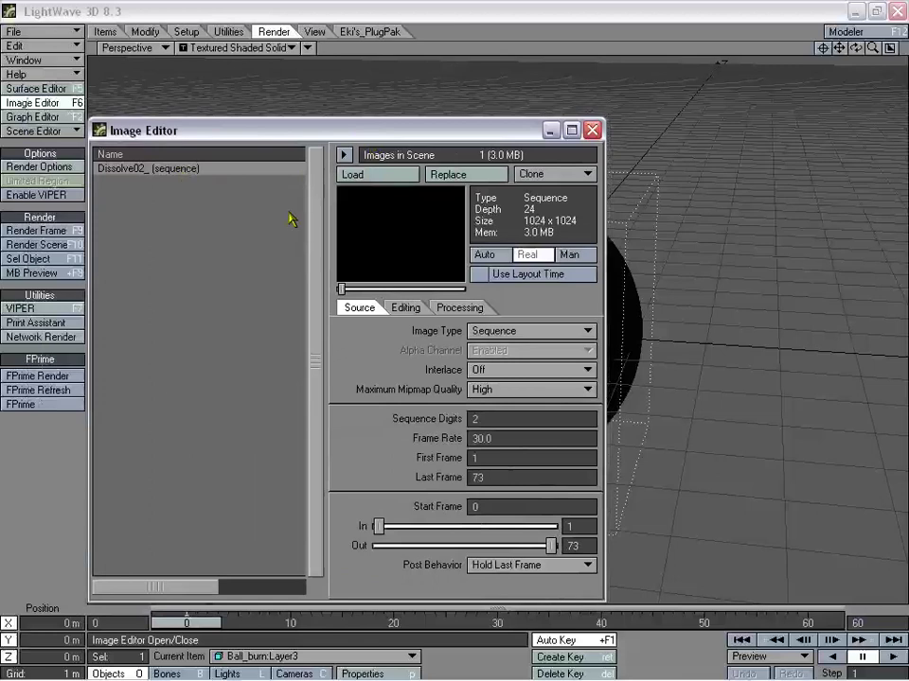
{"action": "left_click_drag", "start_coordinate": [314, 136], "coordinate": [318, 136]}
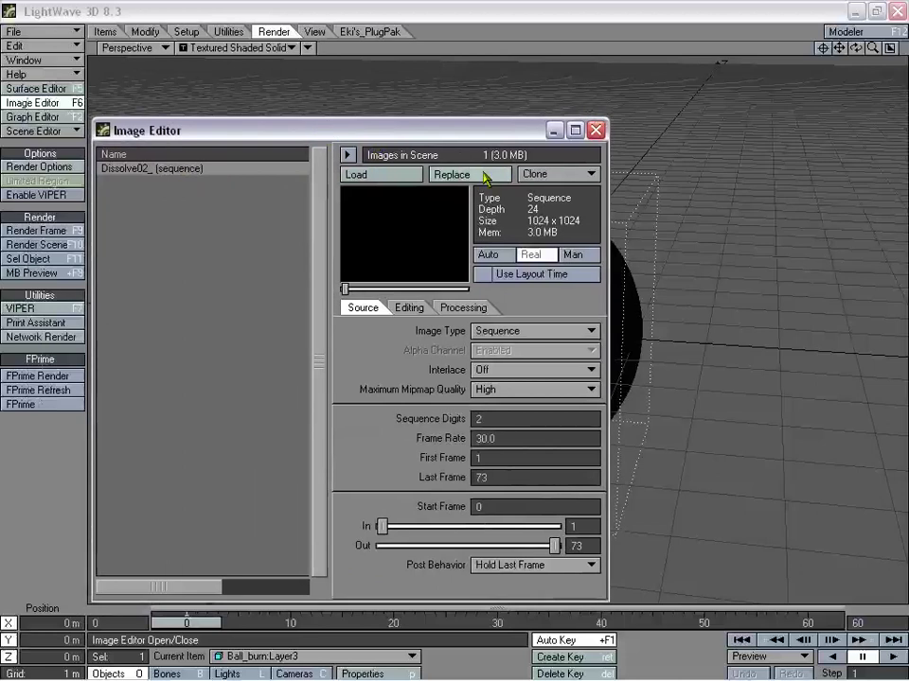
{"action": "left_click", "coordinate": [540, 174]}
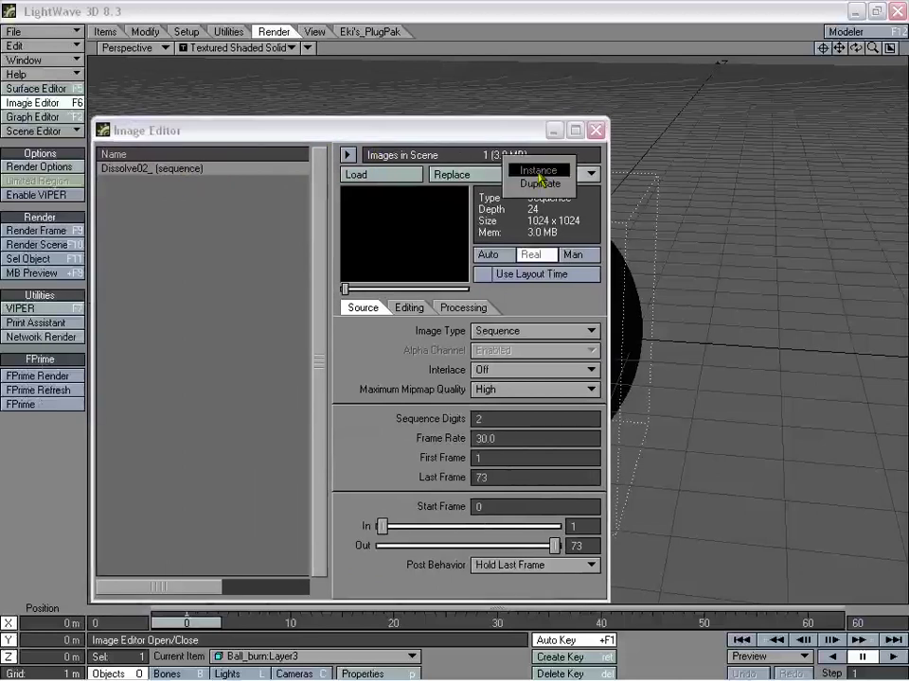
{"action": "left_click", "coordinate": [547, 184]}
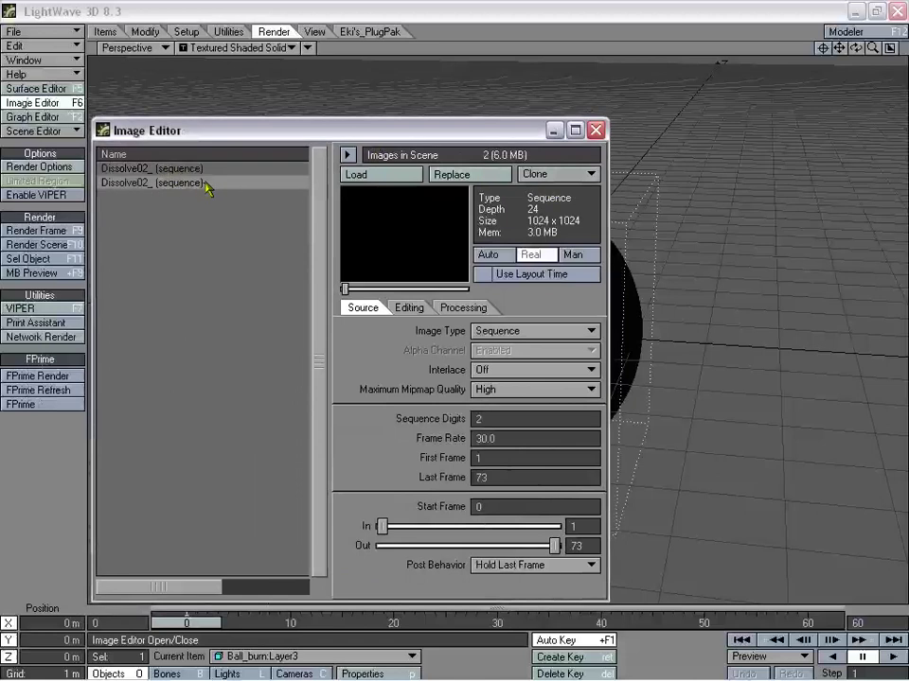
Set the duplicated Dissolve02_ sequence's start frame to 10, and compare its settings with the original's
{"action": "left_click", "coordinate": [503, 508]}
{"action": "type", "text": "1"}
{"action": "left_click", "coordinate": [151, 170]}
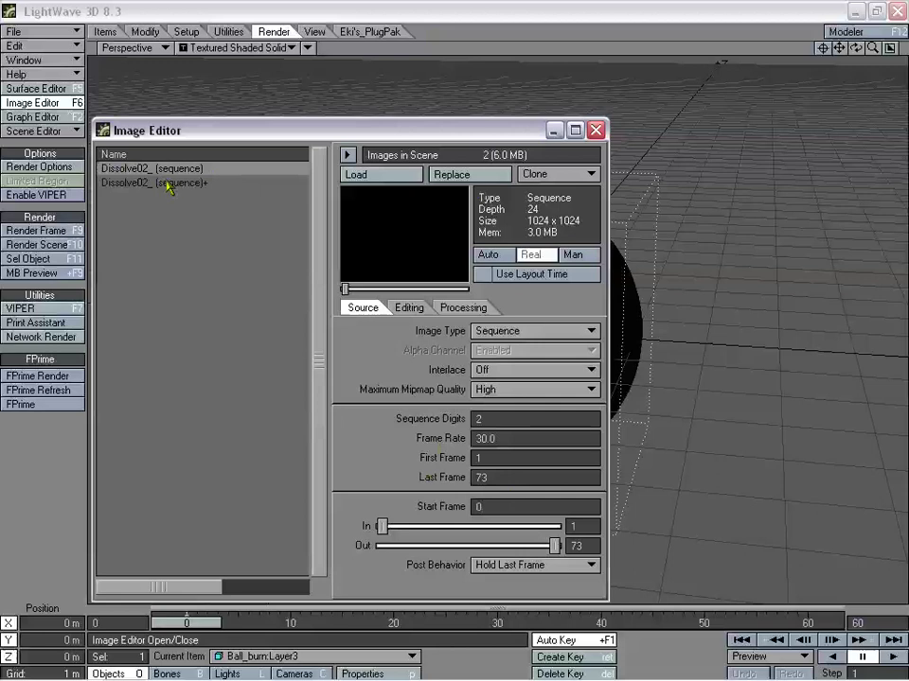
{"action": "left_click", "coordinate": [168, 184]}
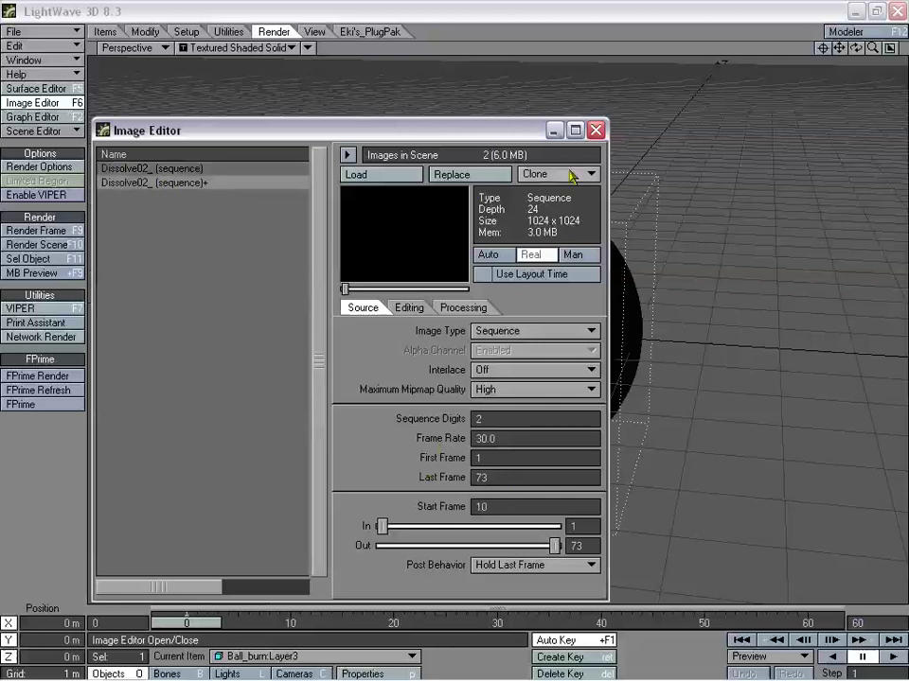
Close the Image Editor, scrub the timeline forward to frame 9, and return to frame 0
{"action": "left_click", "coordinate": [597, 131]}
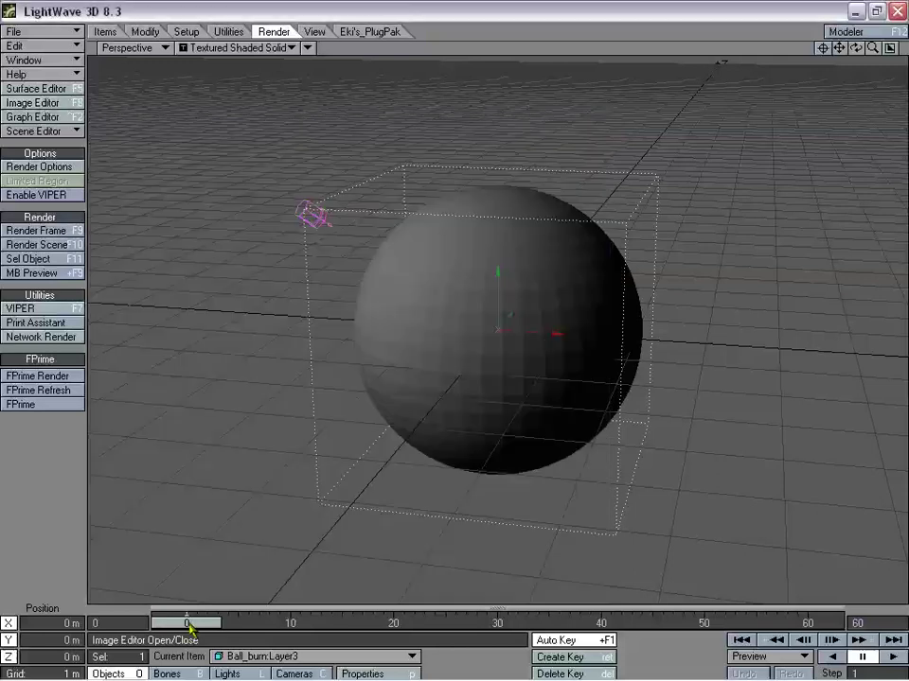
{"action": "left_click_drag", "start_coordinate": [187, 623], "coordinate": [279, 623]}
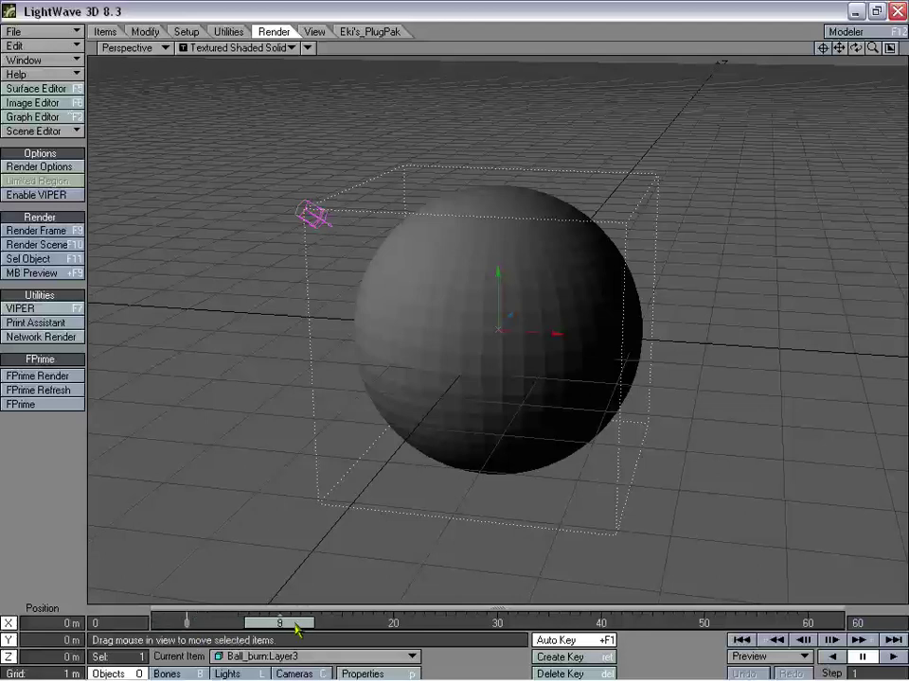
{"action": "left_click_drag", "start_coordinate": [295, 624], "coordinate": [186, 623]}
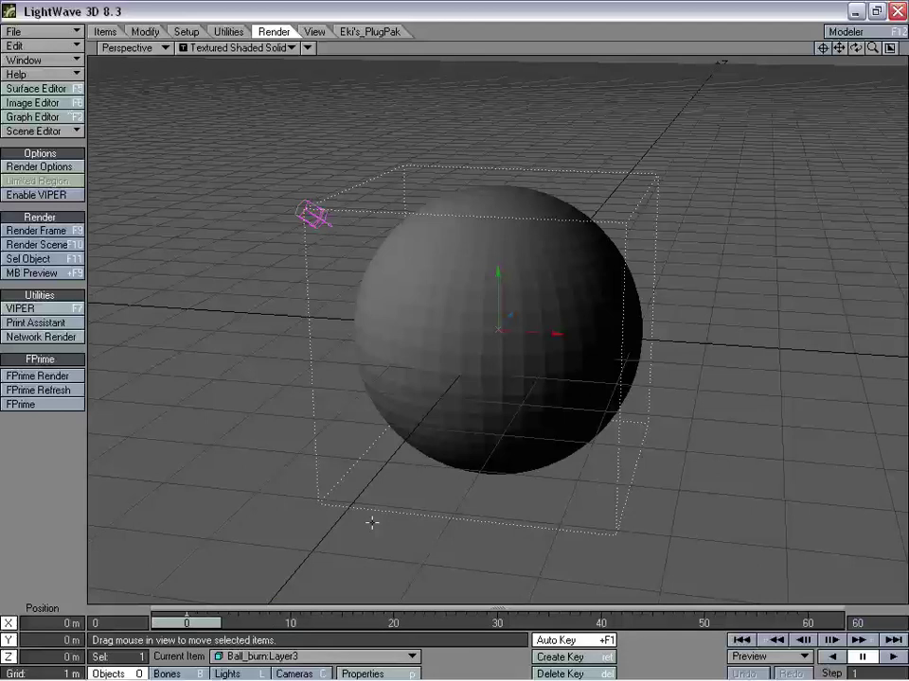
Open the object properties and make Ball_burn:Layer1 the current object
{"action": "key", "text": "p"}
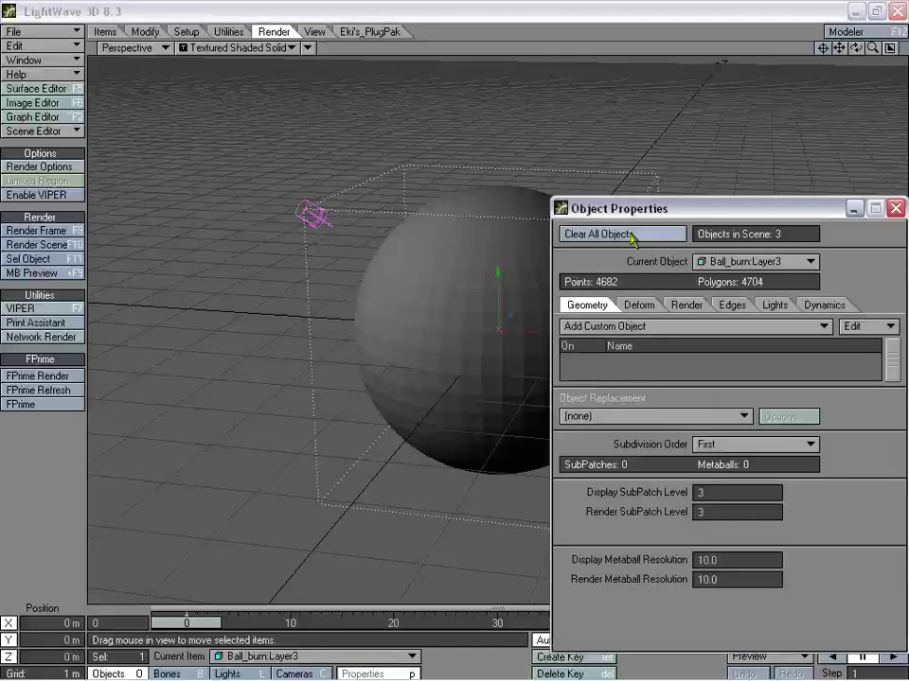
{"action": "left_click_drag", "start_coordinate": [707, 211], "coordinate": [231, 42]}
{"action": "left_click", "coordinate": [203, 95]}
{"action": "left_click", "coordinate": [200, 14]}
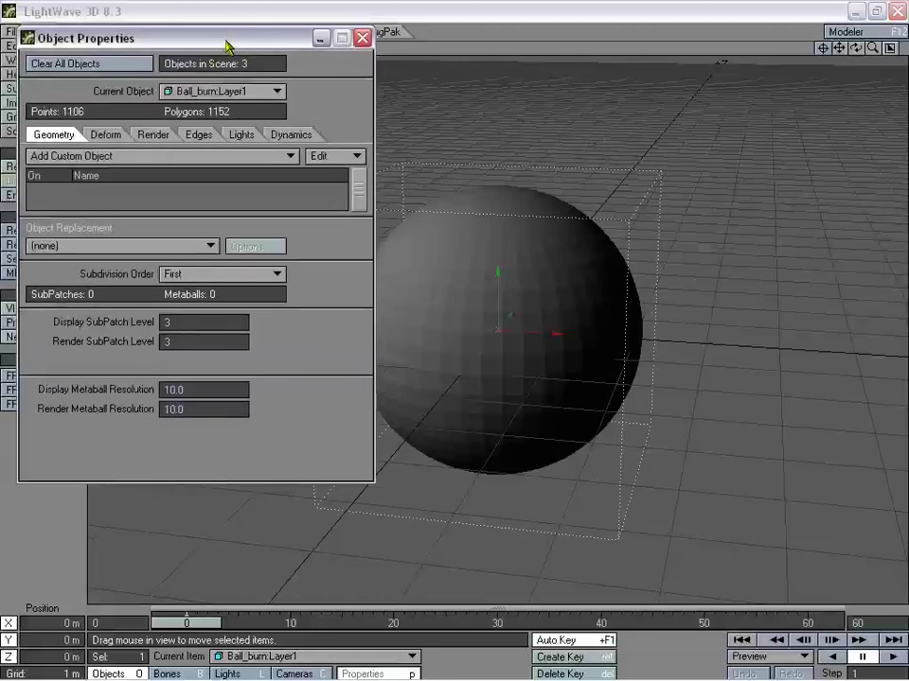
{"action": "left_click_drag", "start_coordinate": [254, 45], "coordinate": [239, 43]}
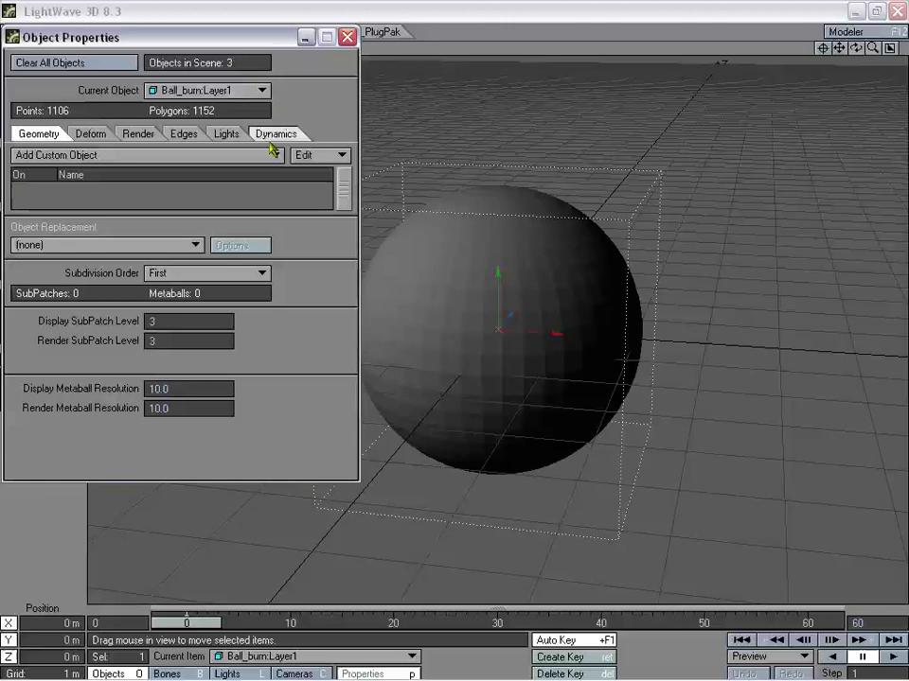
{"action": "left_click_drag", "start_coordinate": [173, 37], "coordinate": [177, 78]}
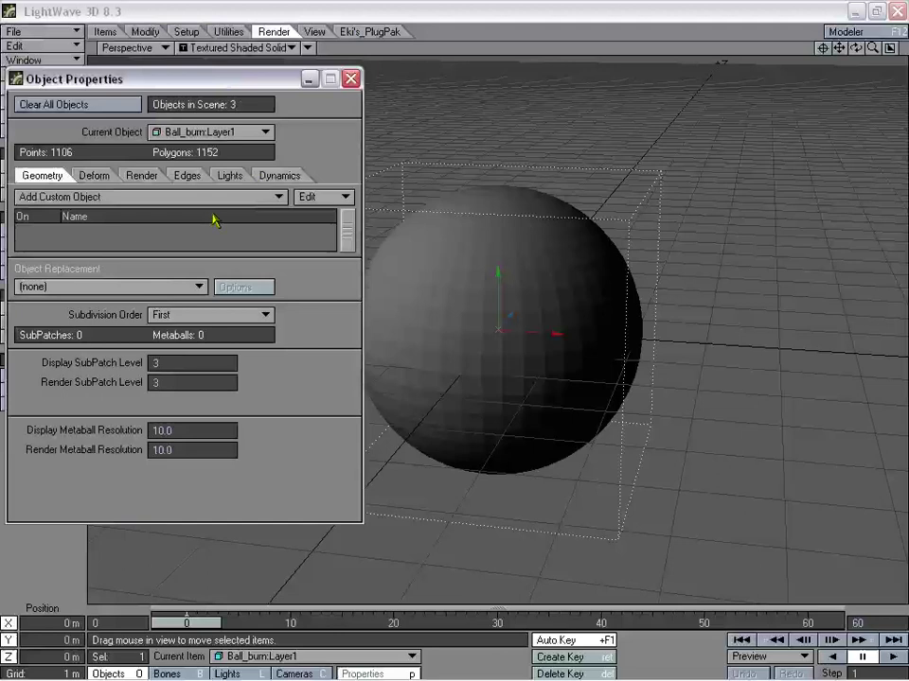
Open the clip map texture of Ball_burn:Layer1, using an Image Map layer with Cubic projection
{"action": "left_click", "coordinate": [145, 177]}
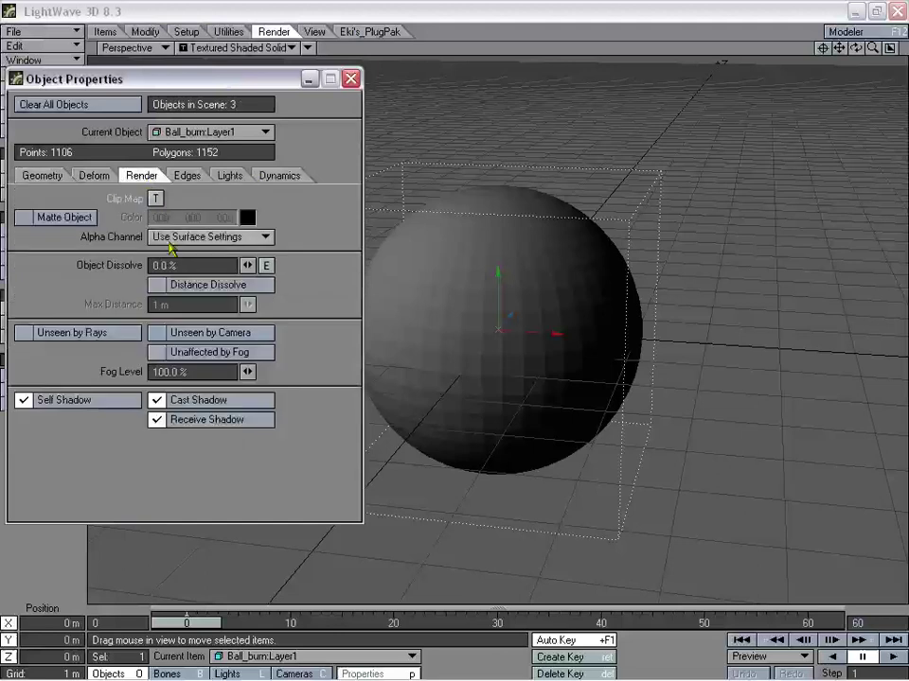
{"action": "left_click", "coordinate": [158, 201]}
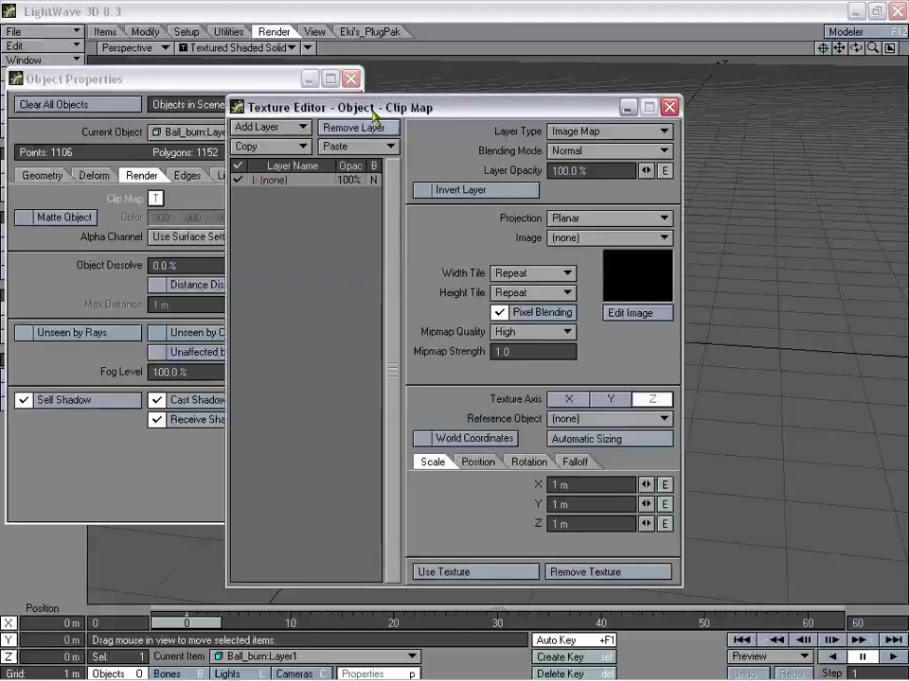
{"action": "left_click_drag", "start_coordinate": [374, 115], "coordinate": [318, 123]}
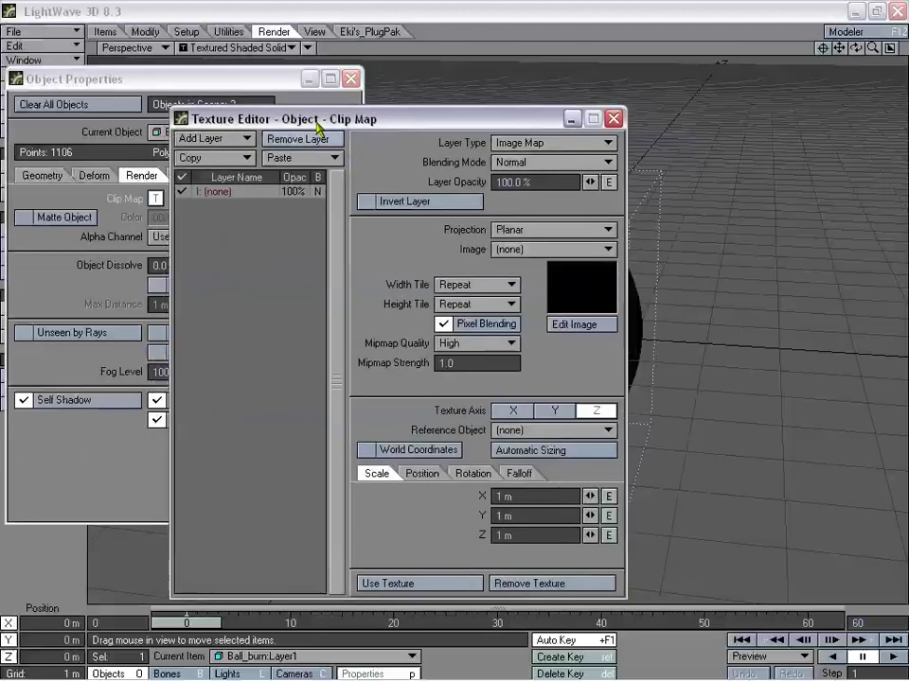
{"action": "left_click_drag", "start_coordinate": [432, 122], "coordinate": [632, 134]}
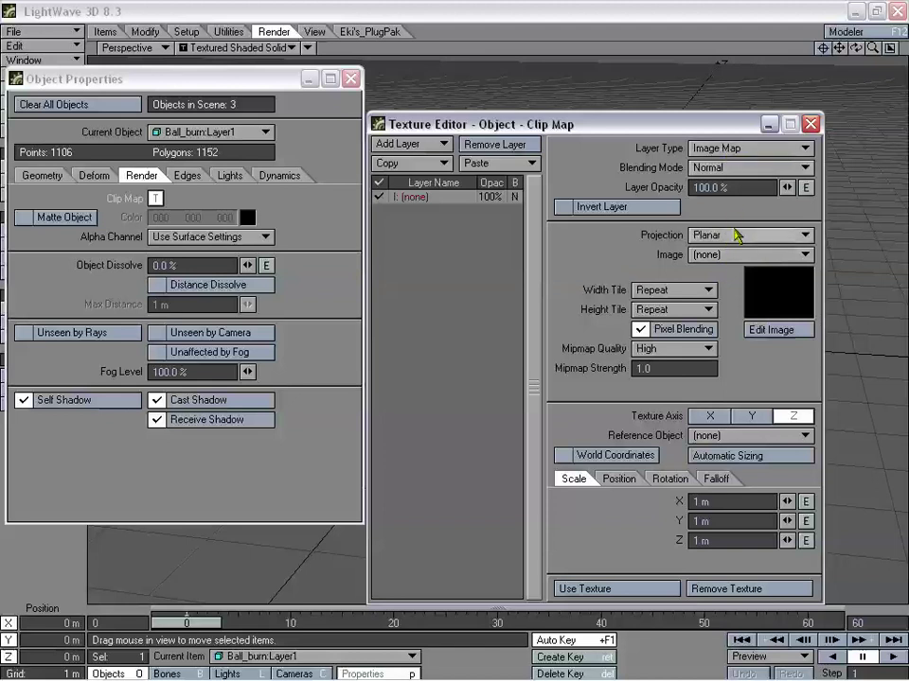
{"action": "left_click", "coordinate": [731, 152]}
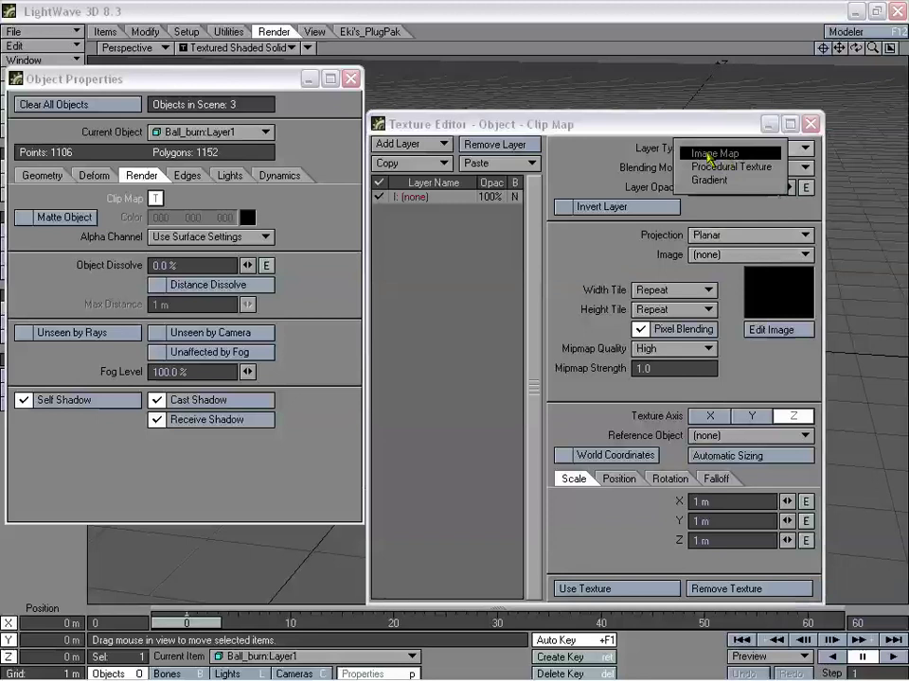
{"action": "left_click", "coordinate": [707, 153]}
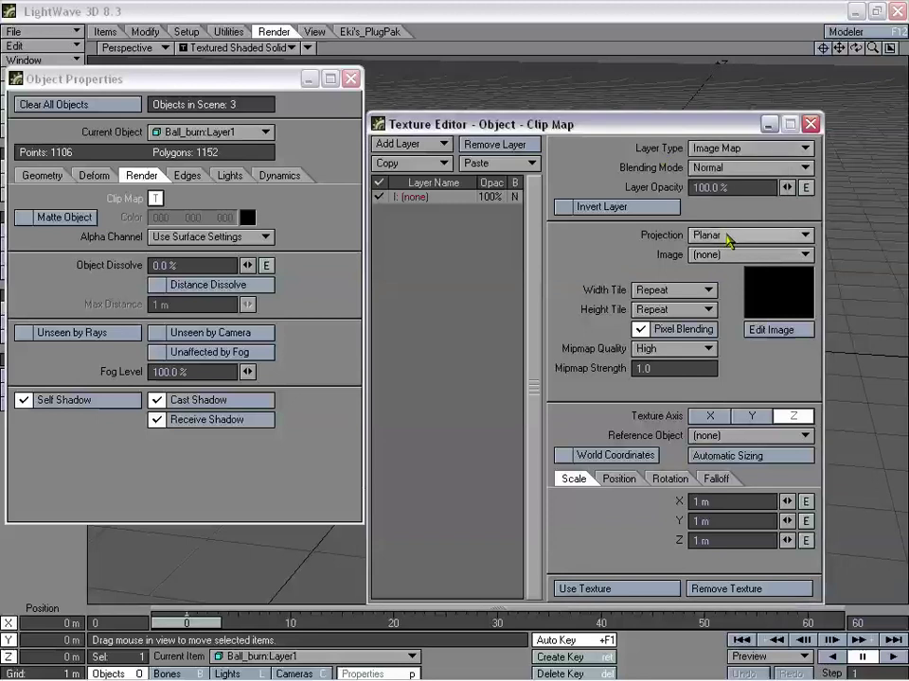
{"action": "left_click", "coordinate": [730, 237]}
{"action": "left_click", "coordinate": [720, 273]}
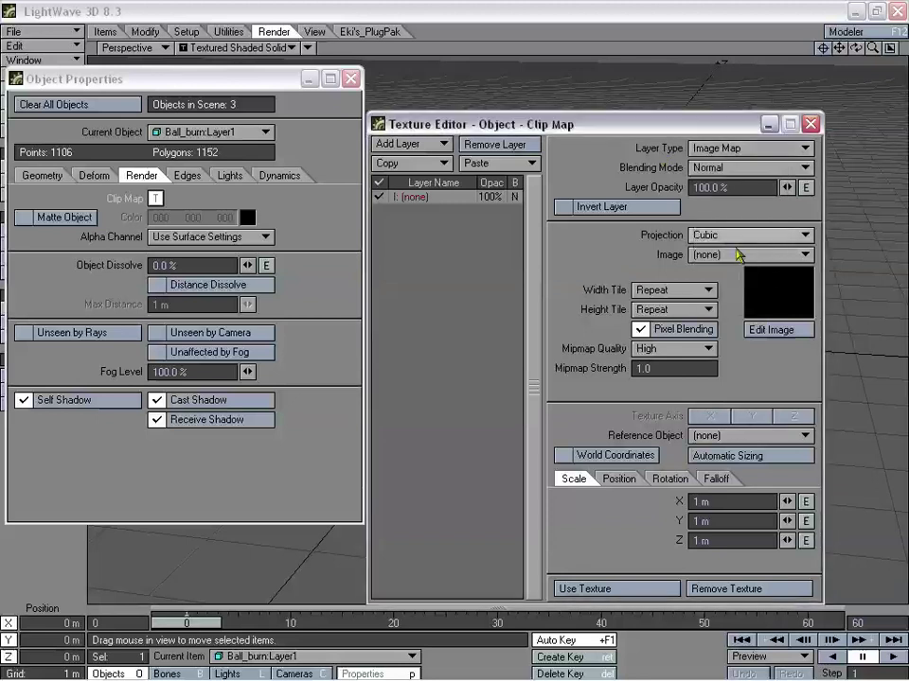
Assign the original Dissolve02_ (sequence) as the clip map image and turn off pixel blending
{"action": "left_click_drag", "start_coordinate": [677, 124], "coordinate": [655, 107]}
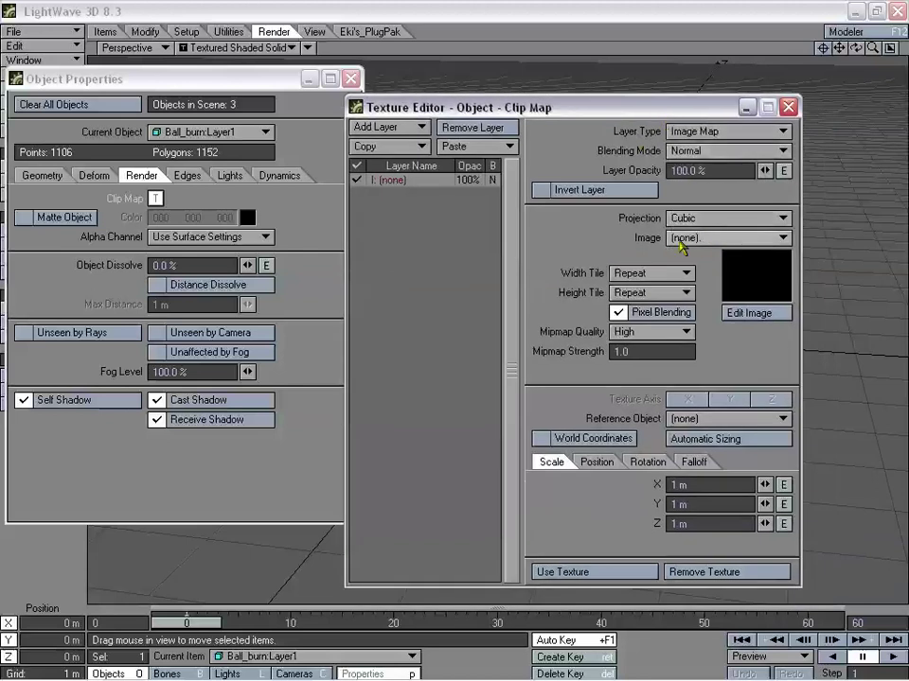
{"action": "left_click", "coordinate": [729, 237]}
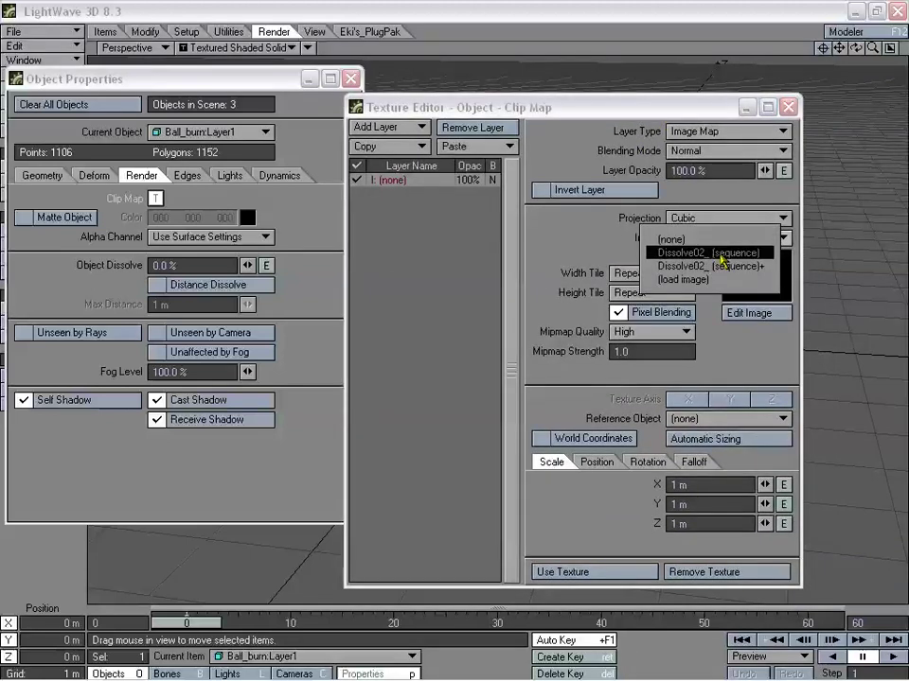
{"action": "left_click", "coordinate": [720, 253]}
{"action": "left_click_drag", "start_coordinate": [662, 107], "coordinate": [376, 116]}
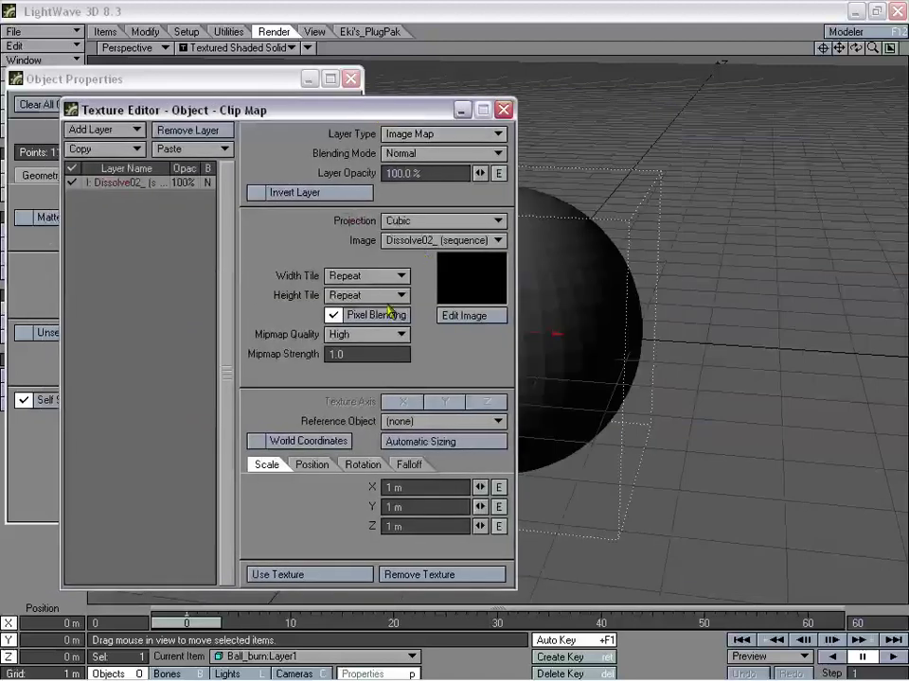
{"action": "left_click", "coordinate": [390, 310]}
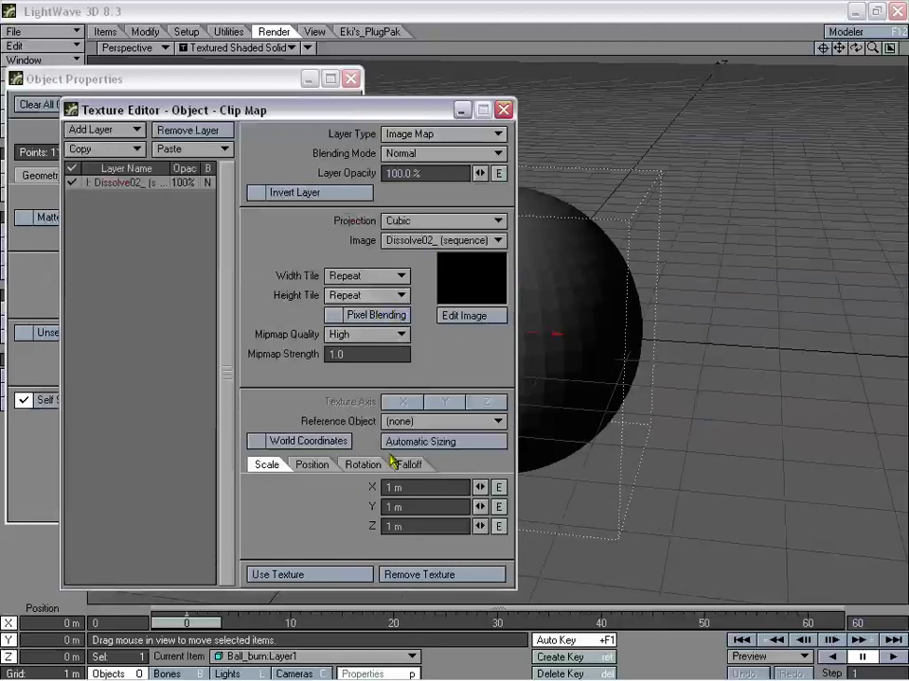
Scale the clip map texture to 4 m on X, Y and Z, and apply it to Ball_burn:Layer1
{"action": "left_click_drag", "start_coordinate": [322, 115], "coordinate": [297, 70]}
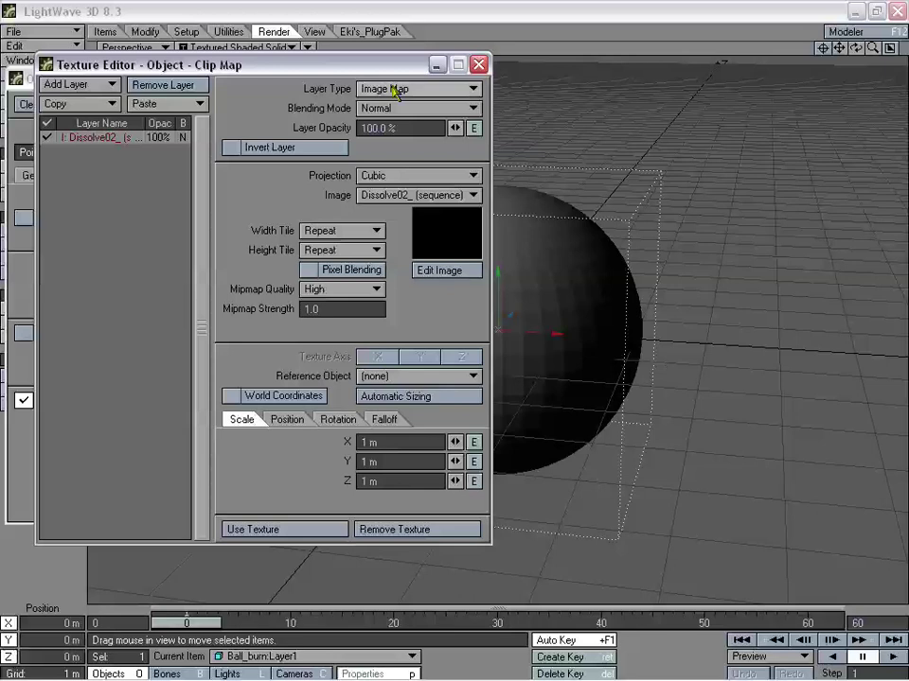
{"action": "left_click_drag", "start_coordinate": [386, 73], "coordinate": [175, 125]}
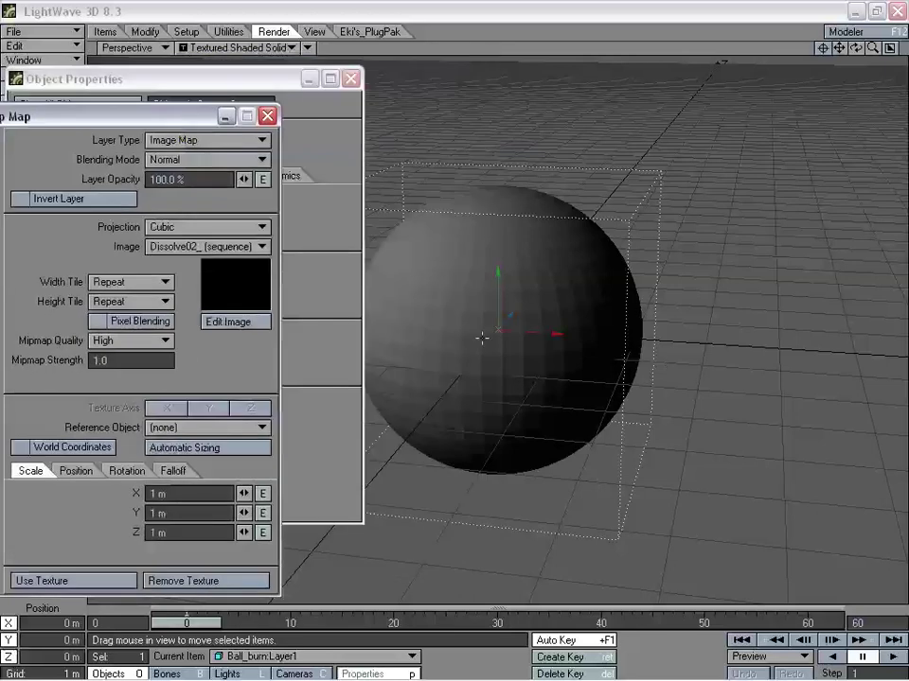
{"action": "left_click_drag", "start_coordinate": [170, 123], "coordinate": [342, 109]}
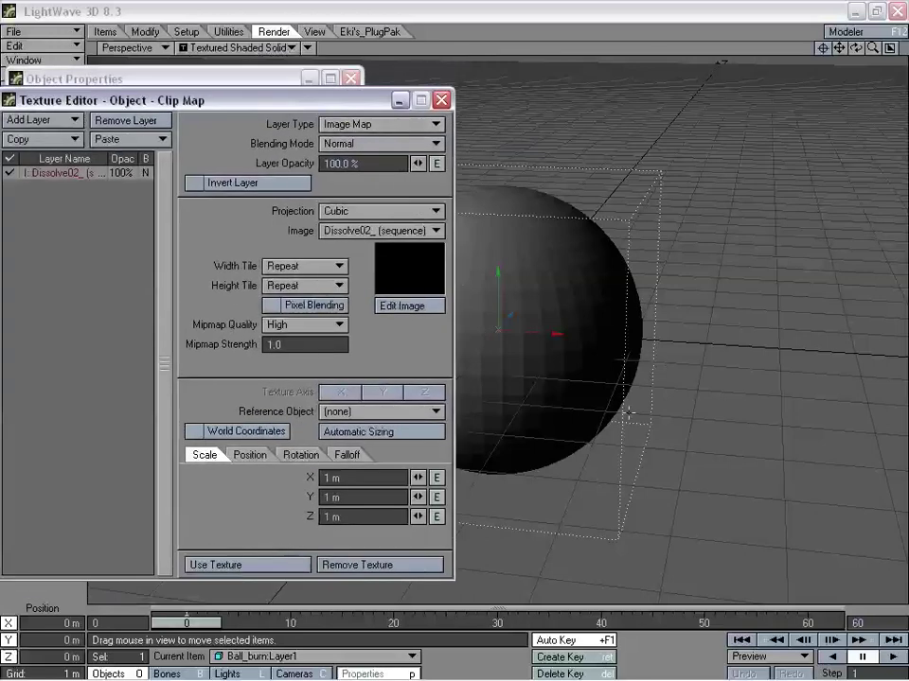
{"action": "left_click", "coordinate": [331, 478]}
{"action": "type", "text": "4"}
{"action": "key", "text": "Tab"}
{"action": "type", "text": "4"}
{"action": "key", "text": "Tab"}
{"action": "type", "text": "4"}
{"action": "key", "text": "Return"}
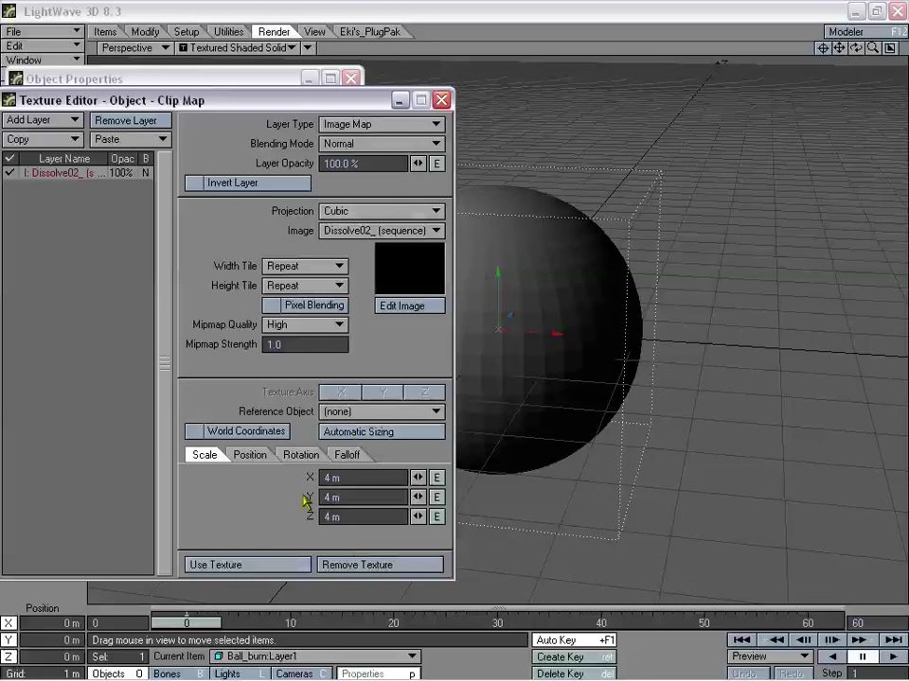
{"action": "left_click", "coordinate": [270, 565]}
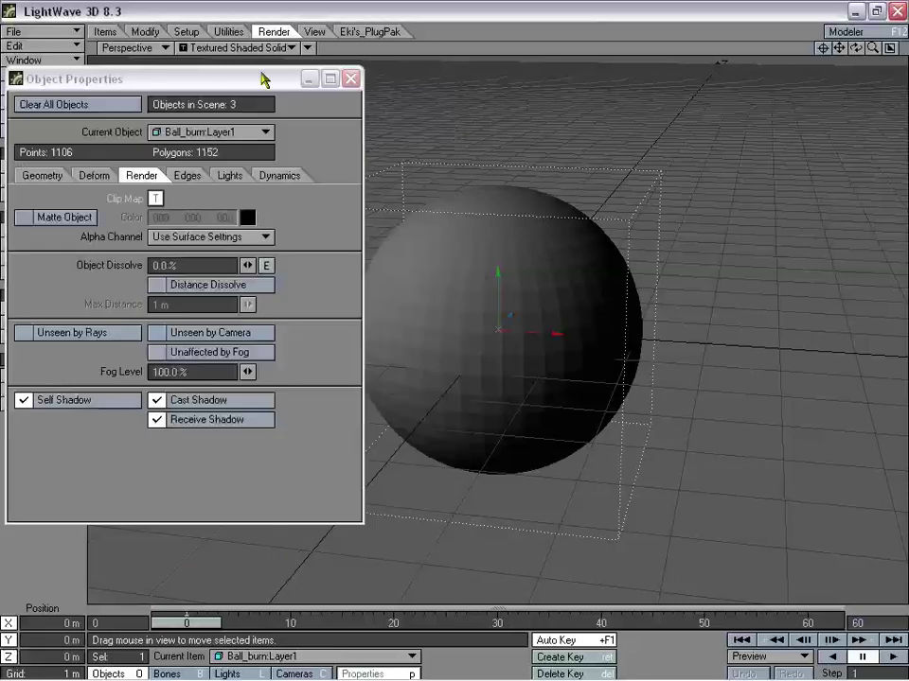
Reopen the clip map of Ball_burn:Layer1, copy its texture layer, and close the texture editor
{"action": "left_click_drag", "start_coordinate": [262, 76], "coordinate": [335, 81]}
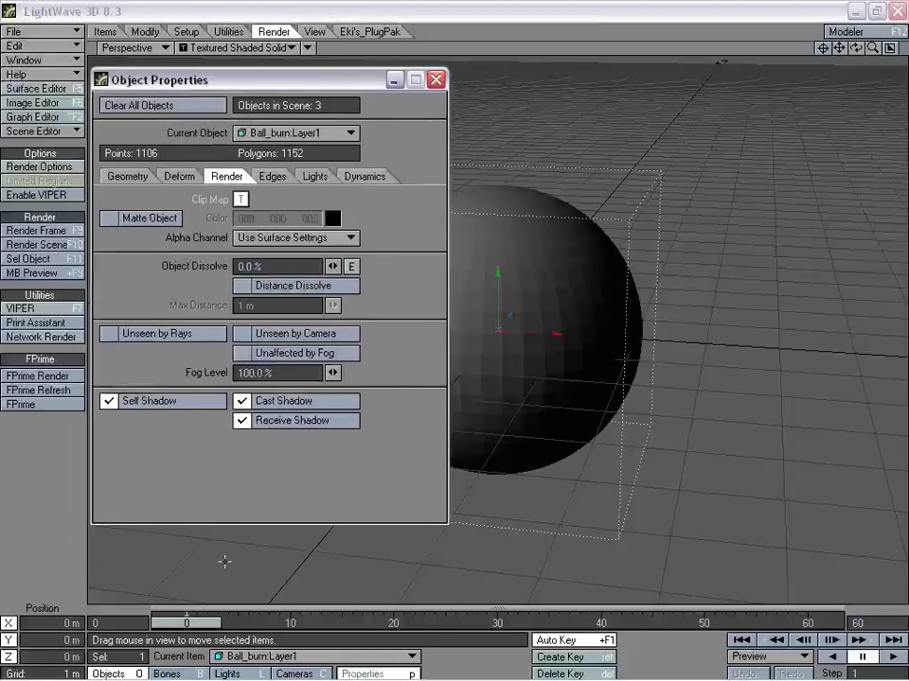
{"action": "left_click", "coordinate": [301, 133]}
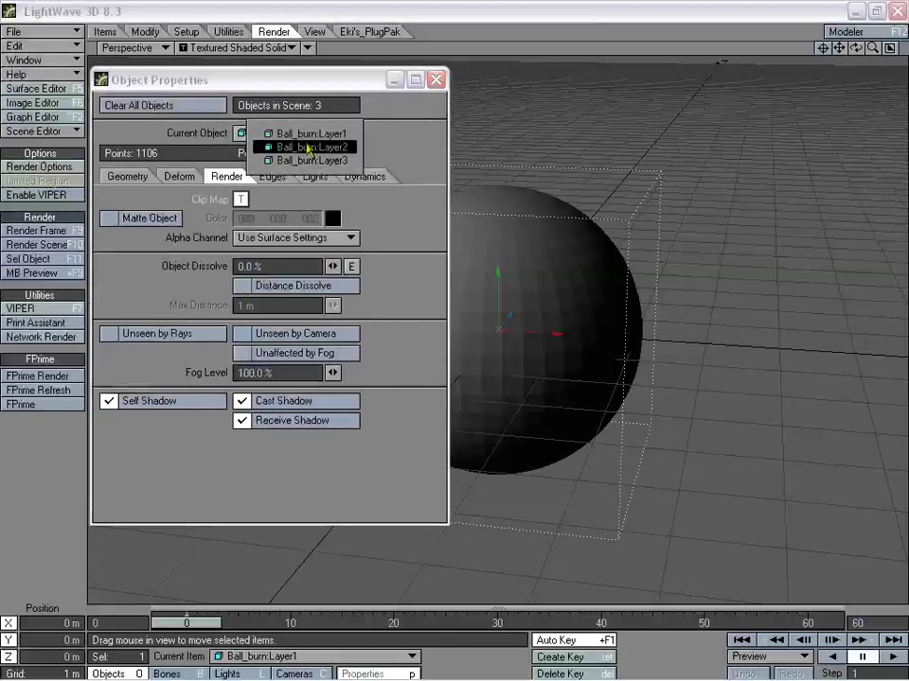
{"action": "left_click", "coordinate": [313, 135]}
{"action": "left_click", "coordinate": [241, 198]}
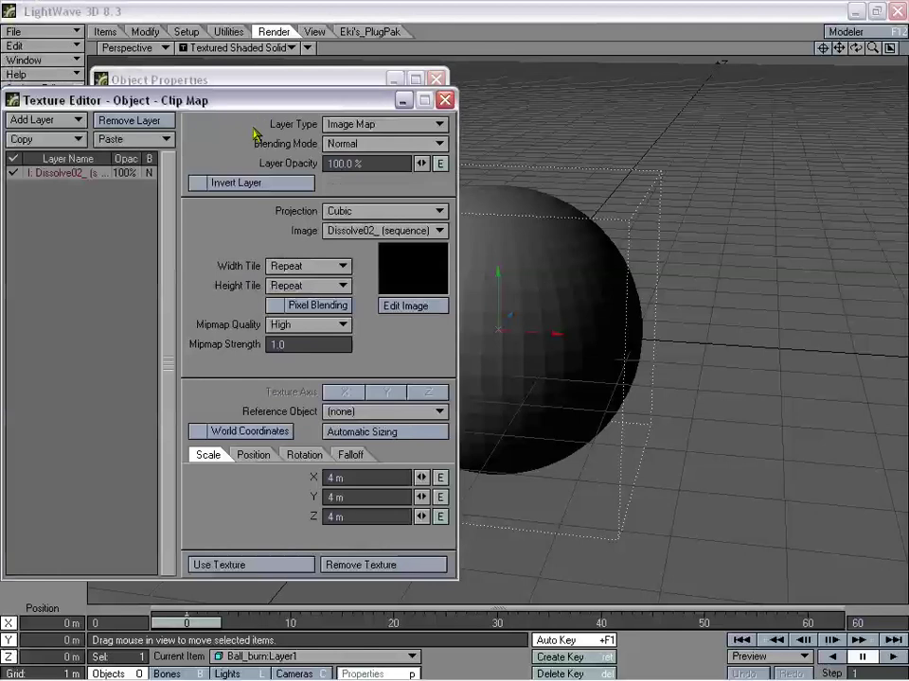
{"action": "left_click_drag", "start_coordinate": [256, 109], "coordinate": [445, 129]}
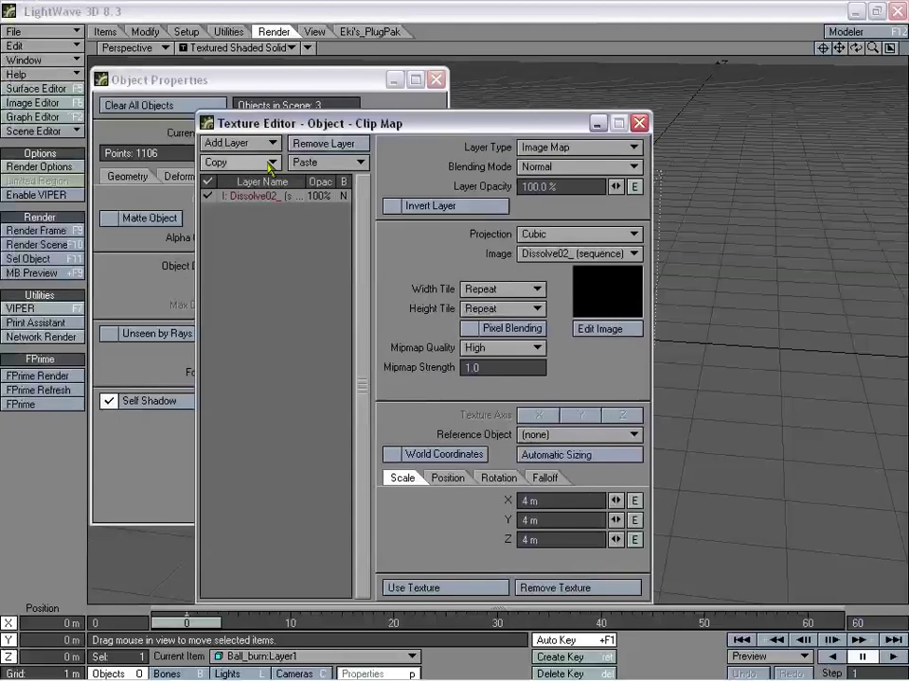
{"action": "left_click", "coordinate": [227, 142]}
{"action": "left_click", "coordinate": [284, 164]}
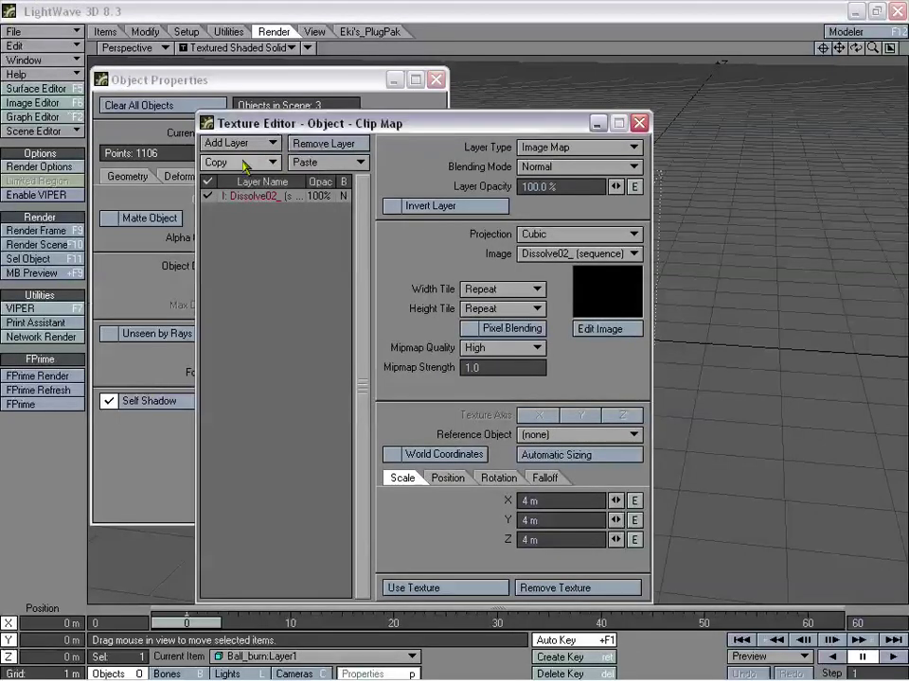
{"action": "left_click", "coordinate": [444, 588]}
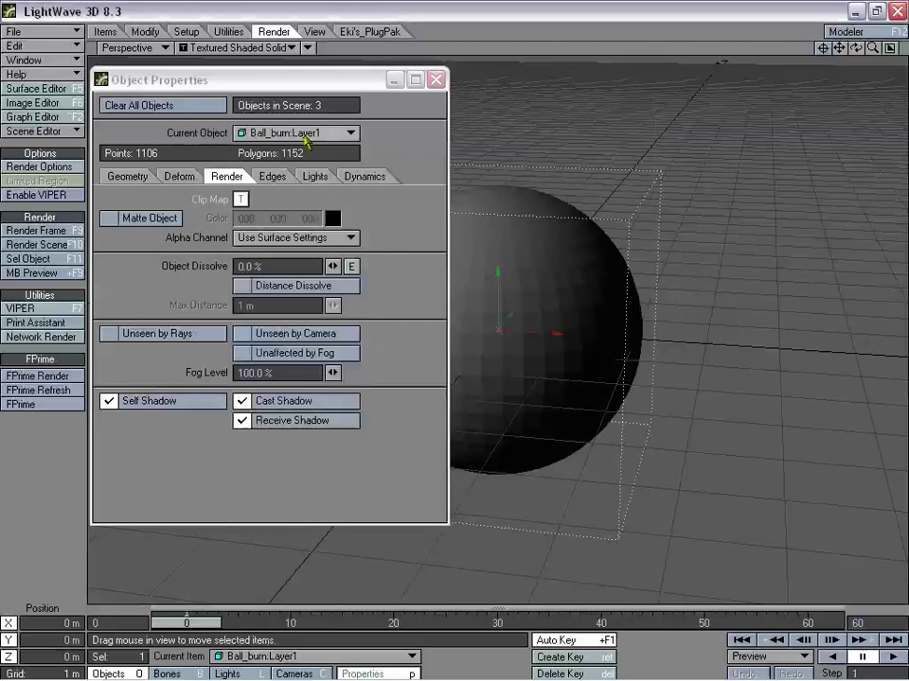
Paste the copied texture into the clip map of Ball_burn:Layer2
{"action": "left_click", "coordinate": [308, 133]}
{"action": "left_click", "coordinate": [310, 146]}
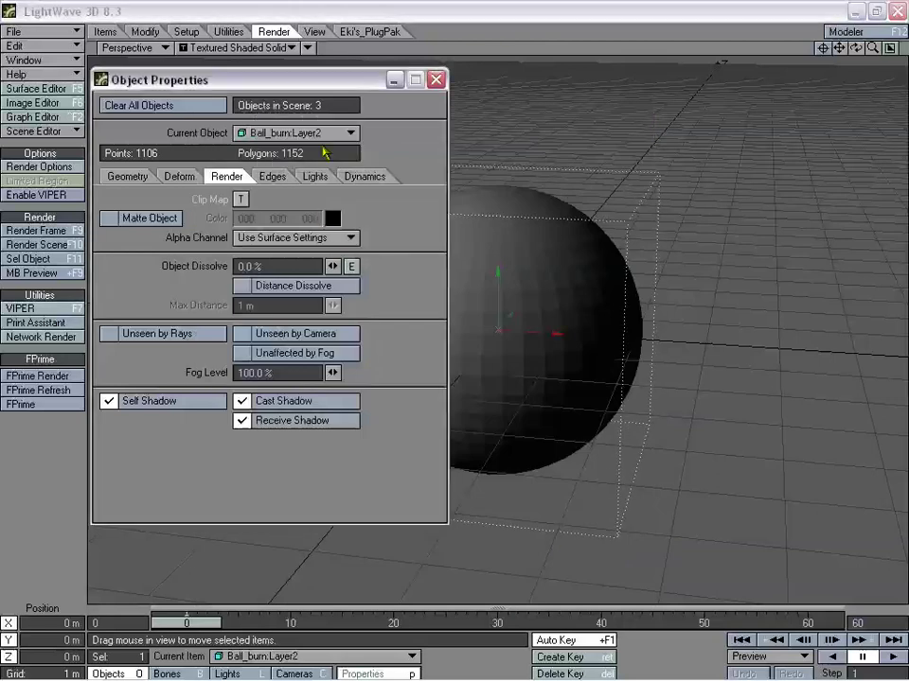
{"action": "left_click", "coordinate": [240, 199]}
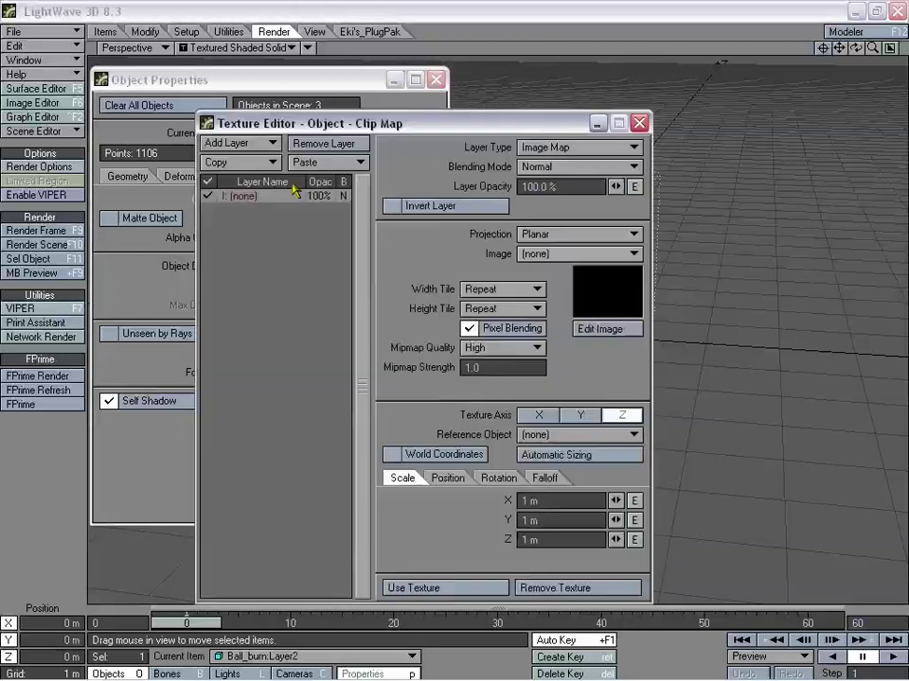
{"action": "left_click", "coordinate": [312, 162]}
{"action": "left_click", "coordinate": [342, 175]}
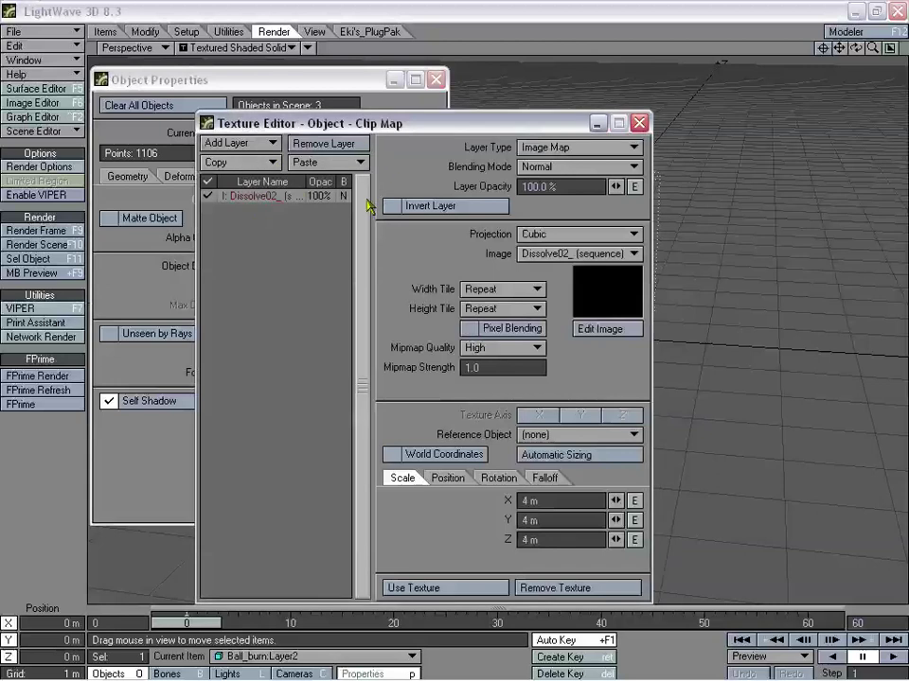
Change the image of Layer2's clip map to the duplicated Dissolve02_ (sequence)+
{"action": "left_click_drag", "start_coordinate": [412, 133], "coordinate": [293, 128]}
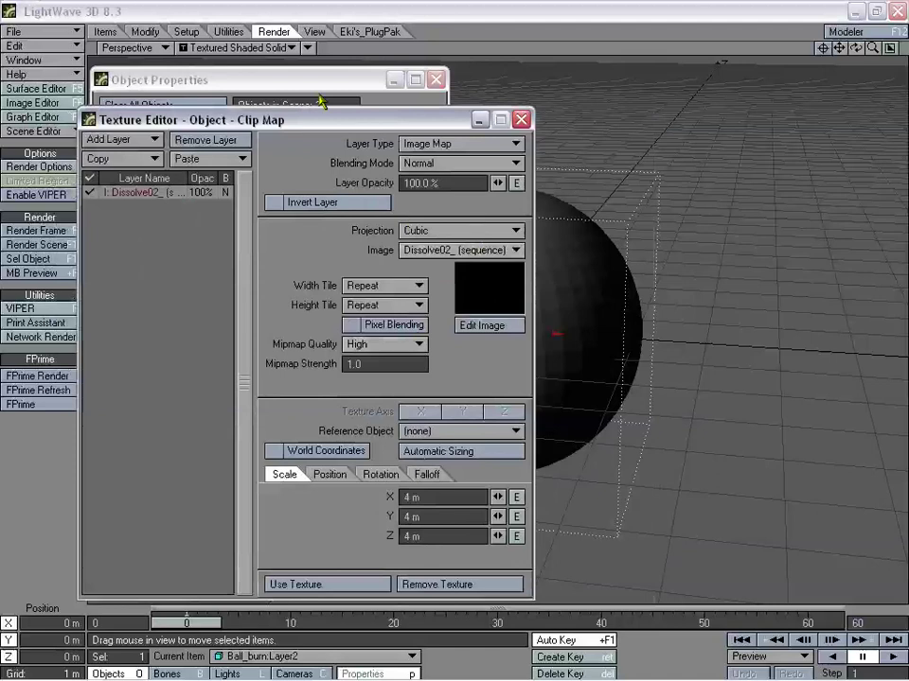
{"action": "left_click_drag", "start_coordinate": [312, 122], "coordinate": [281, 123]}
{"action": "left_click", "coordinate": [428, 247]}
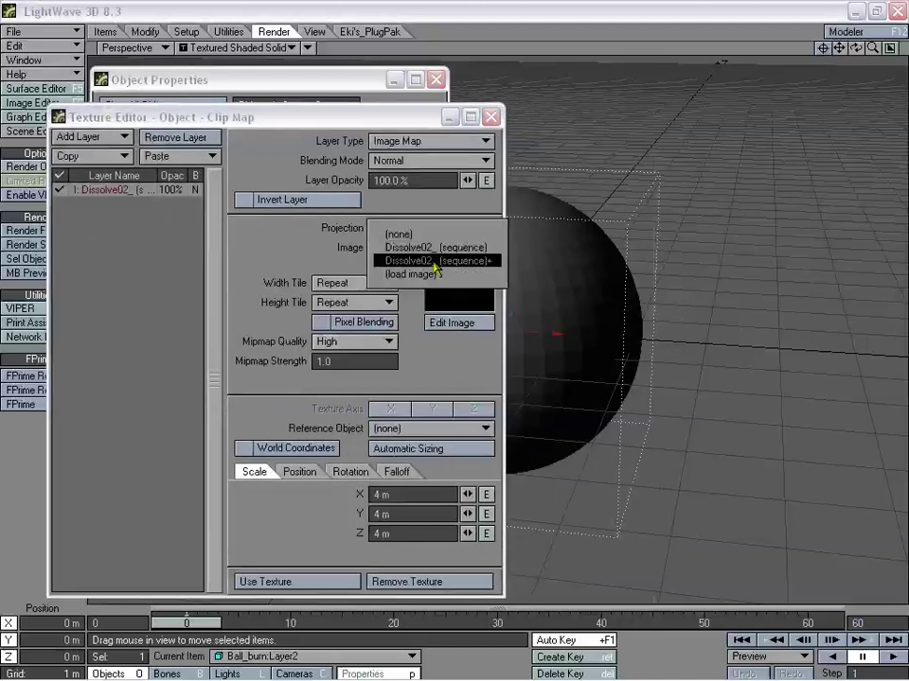
{"action": "left_click", "coordinate": [465, 261]}
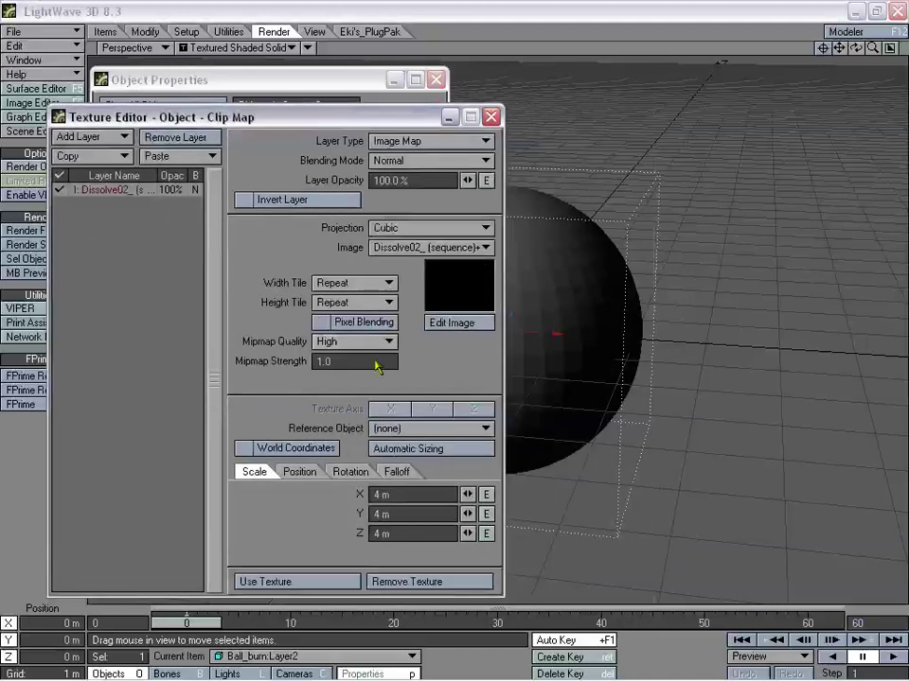
Apply the clip map texture of Ball_burn:Layer2, close the object properties, and test-render frame 30
{"action": "left_click", "coordinate": [310, 585]}
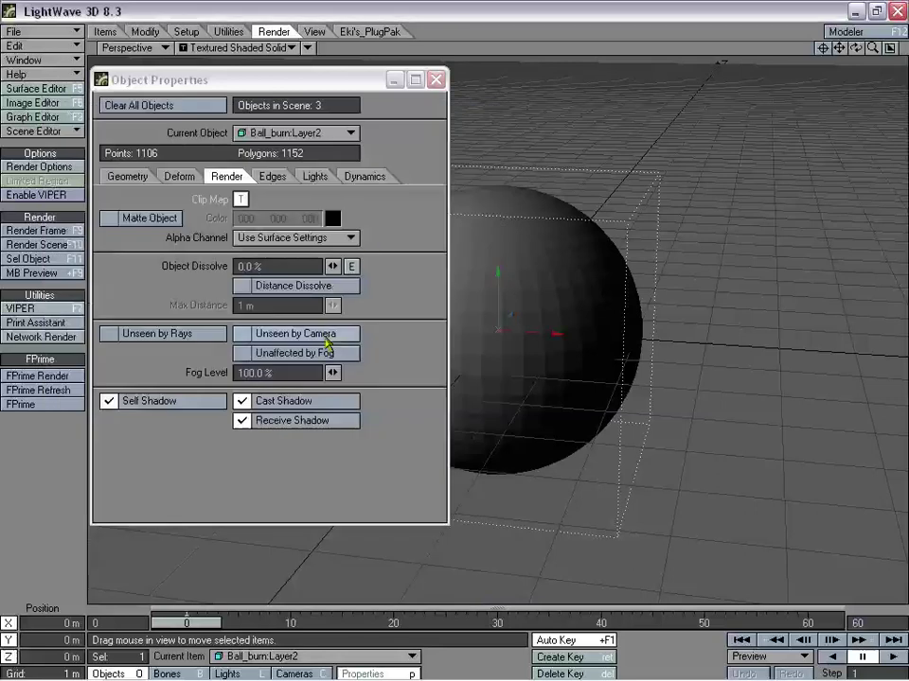
{"action": "left_click", "coordinate": [436, 80]}
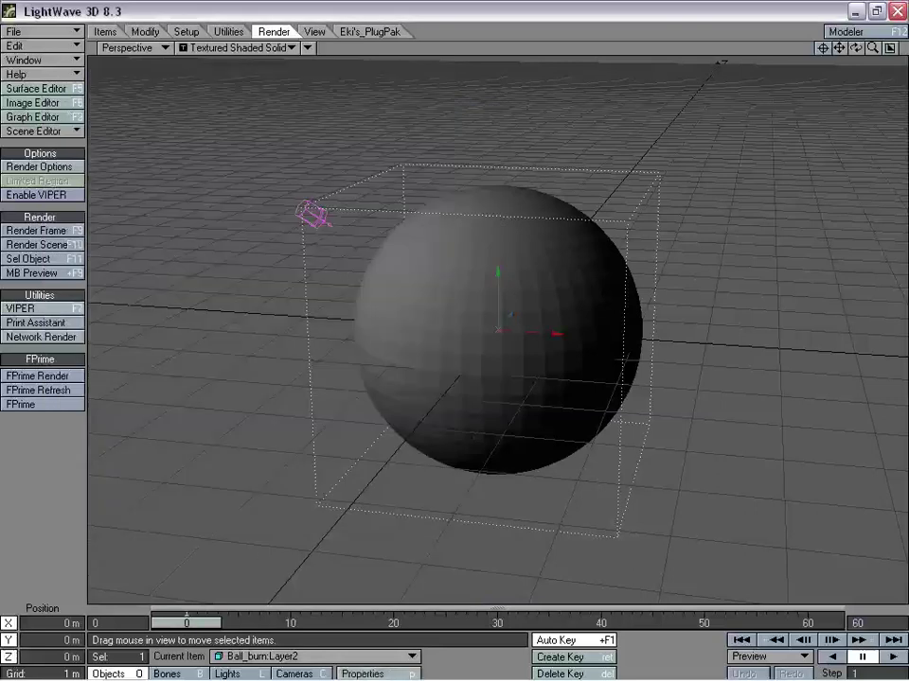
{"action": "left_click_drag", "start_coordinate": [187, 622], "coordinate": [496, 623]}
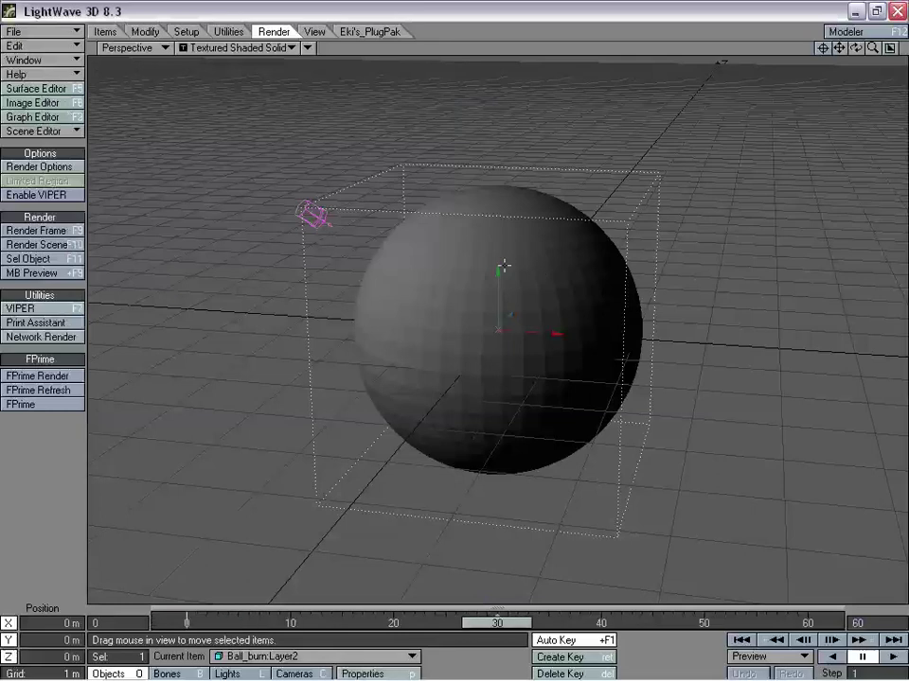
{"action": "left_click", "coordinate": [66, 230]}
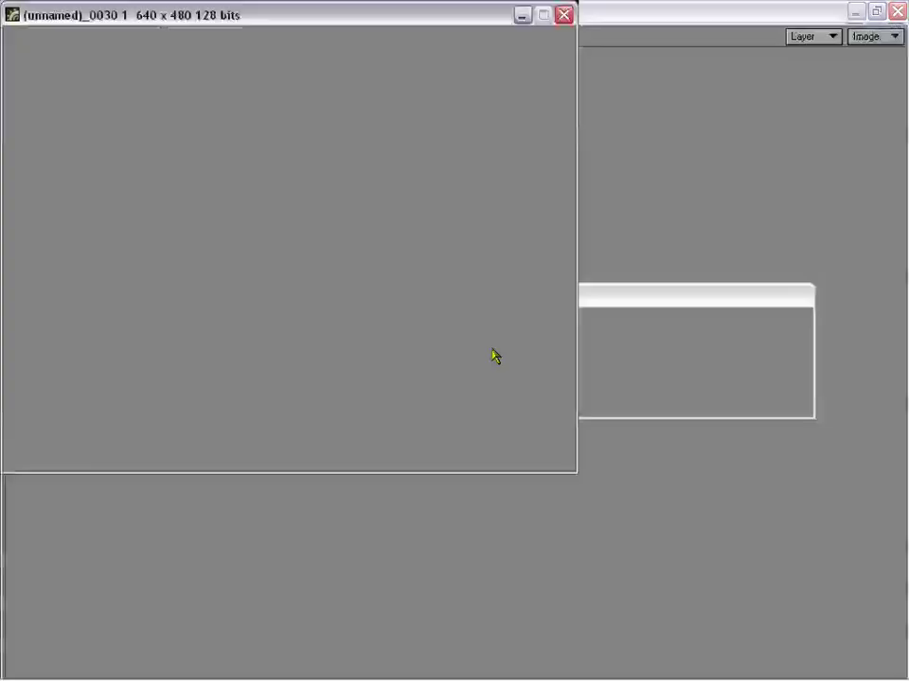
{"action": "left_click", "coordinate": [747, 405]}
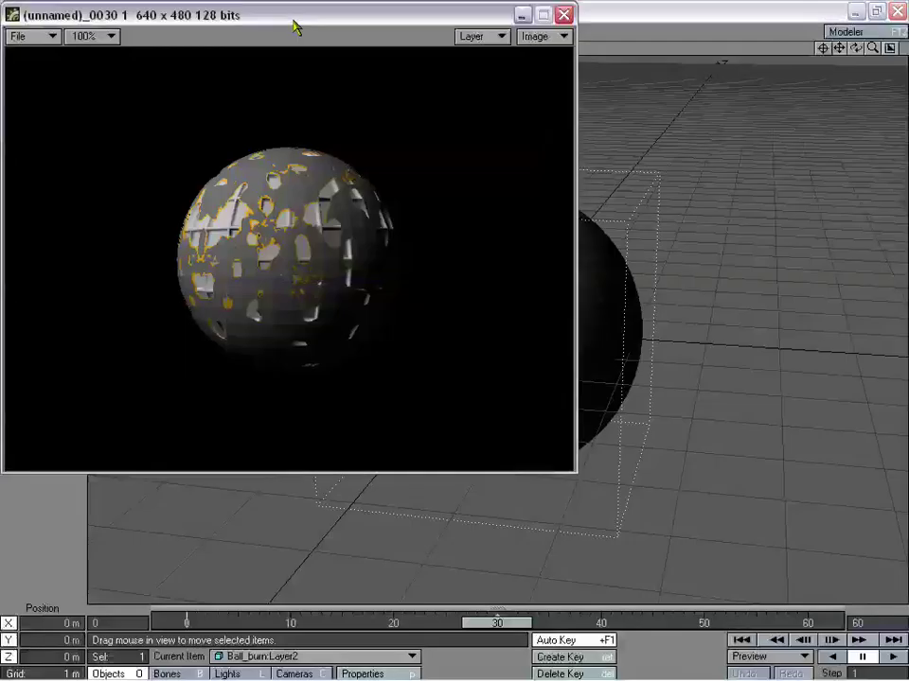
{"action": "left_click_drag", "start_coordinate": [293, 26], "coordinate": [421, 109]}
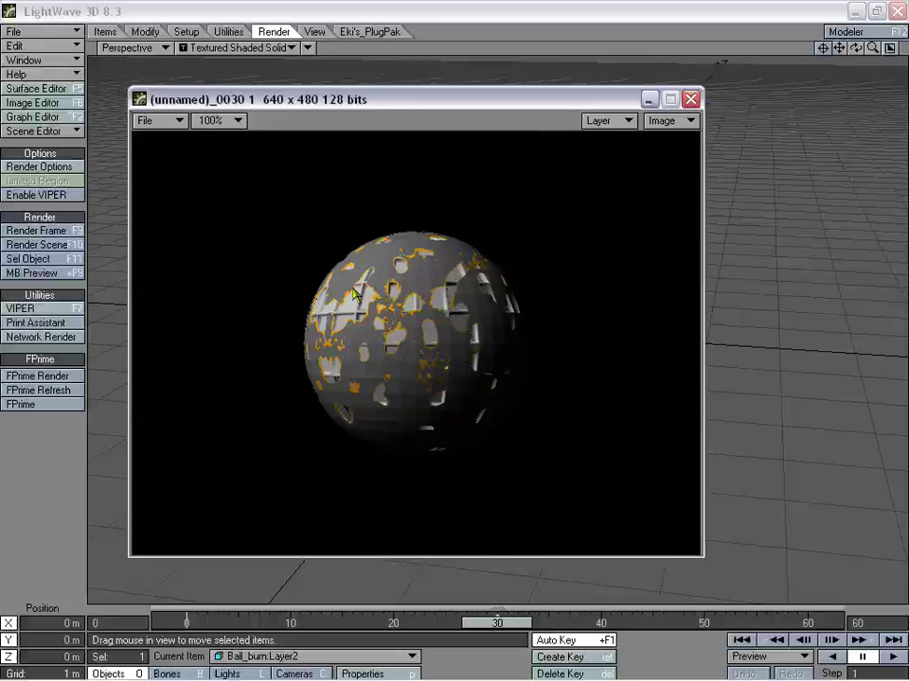
{"action": "left_click", "coordinate": [690, 99]}
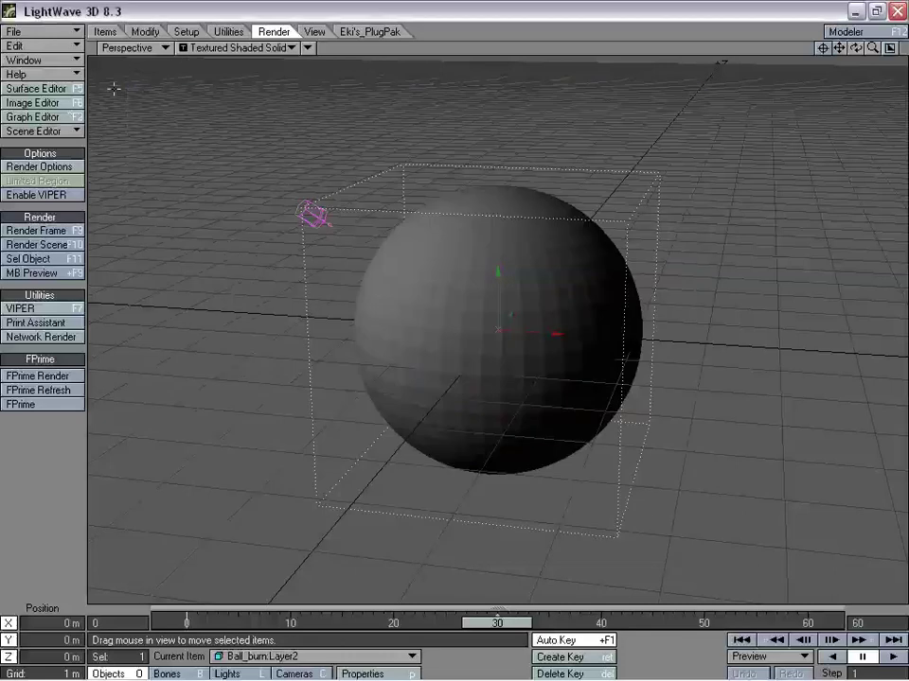
Raise the start frame of the Dissolve02_ (sequence)+ image to delay Layer2's dissolve further
{"action": "left_click", "coordinate": [47, 102]}
{"action": "left_click_drag", "start_coordinate": [291, 132], "coordinate": [299, 117]}
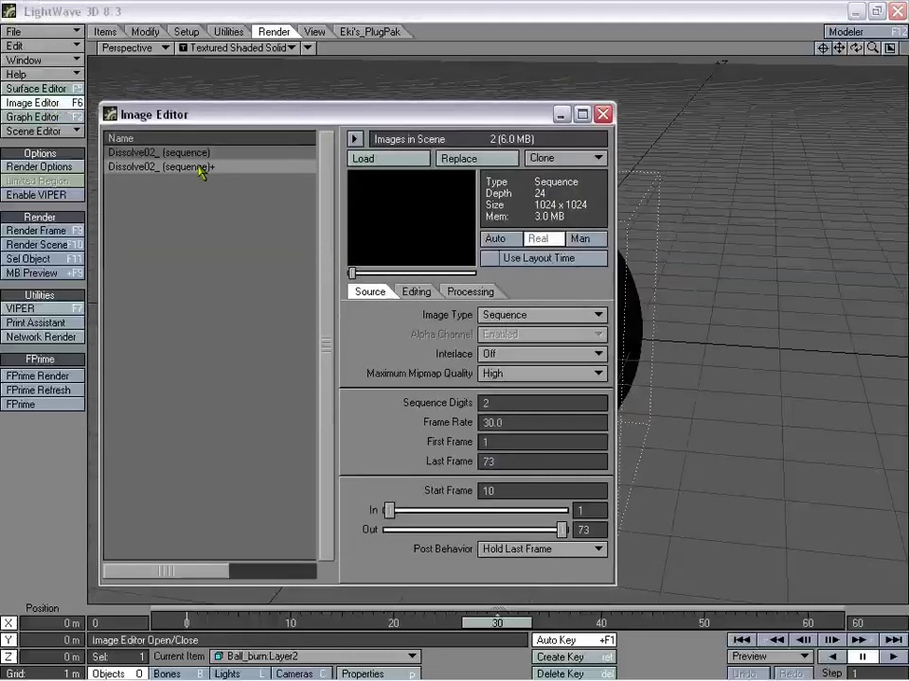
{"action": "left_click", "coordinate": [512, 491]}
{"action": "type", "text": "2"}
{"action": "left_click", "coordinate": [603, 113]}
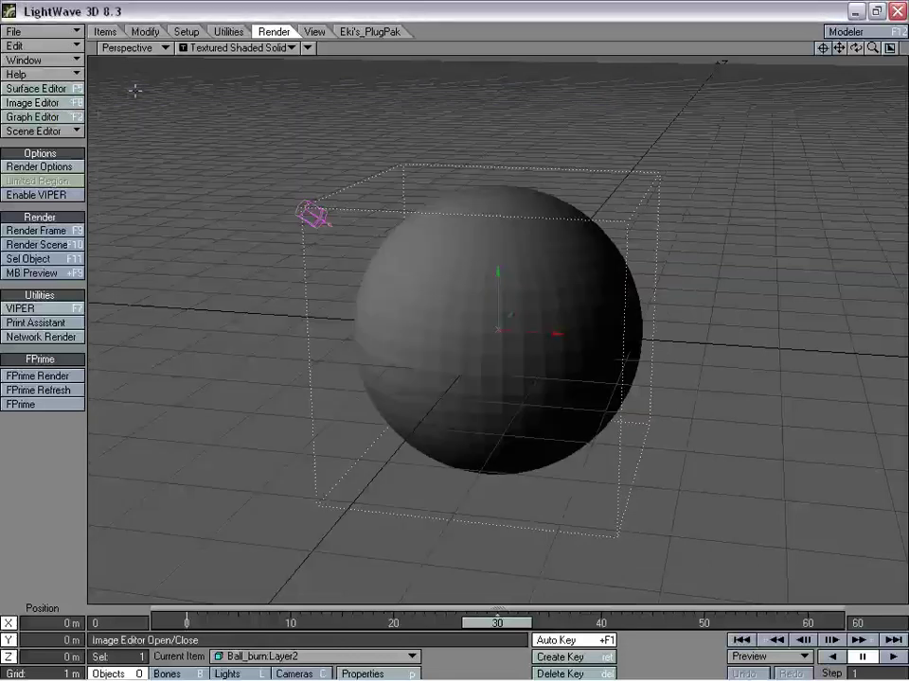
Render frame 30 again, inspect the burning edge around the holes, and close the rendered image
{"action": "left_click", "coordinate": [51, 235]}
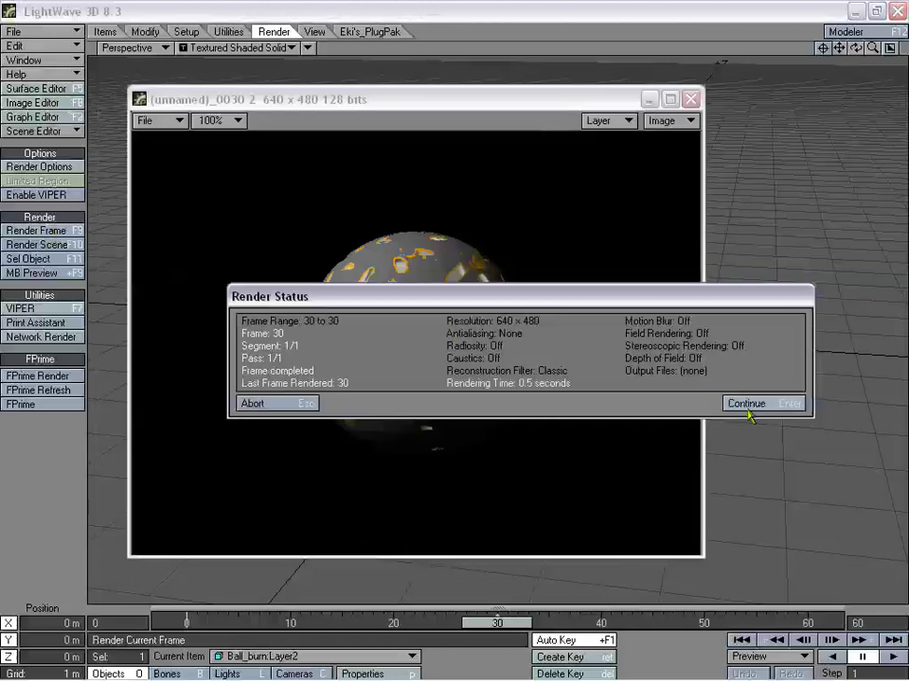
{"action": "left_click", "coordinate": [742, 404]}
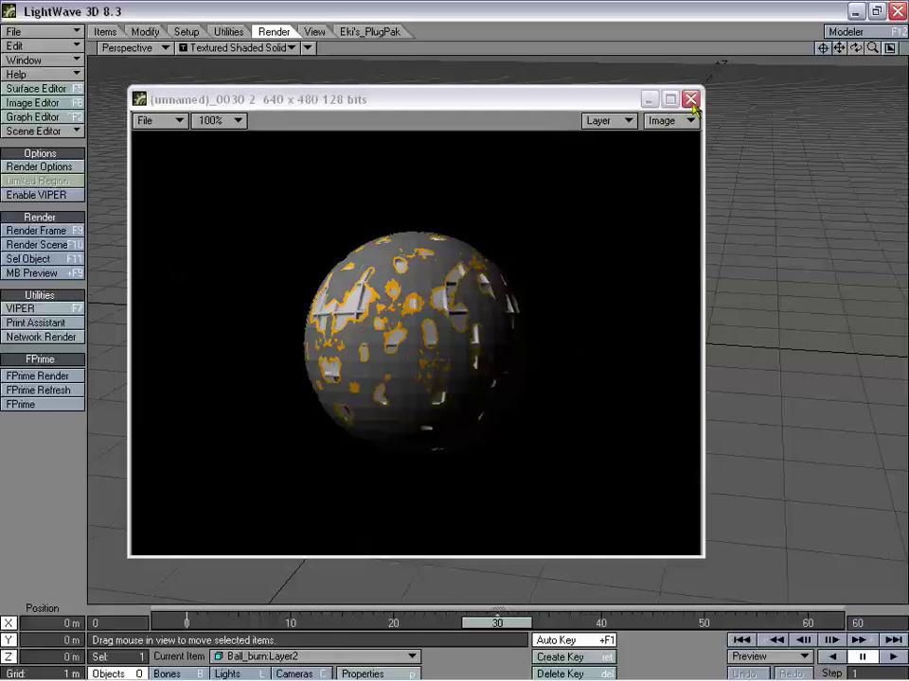
{"action": "left_click", "coordinate": [268, 103]}
{"action": "left_click", "coordinate": [689, 94]}
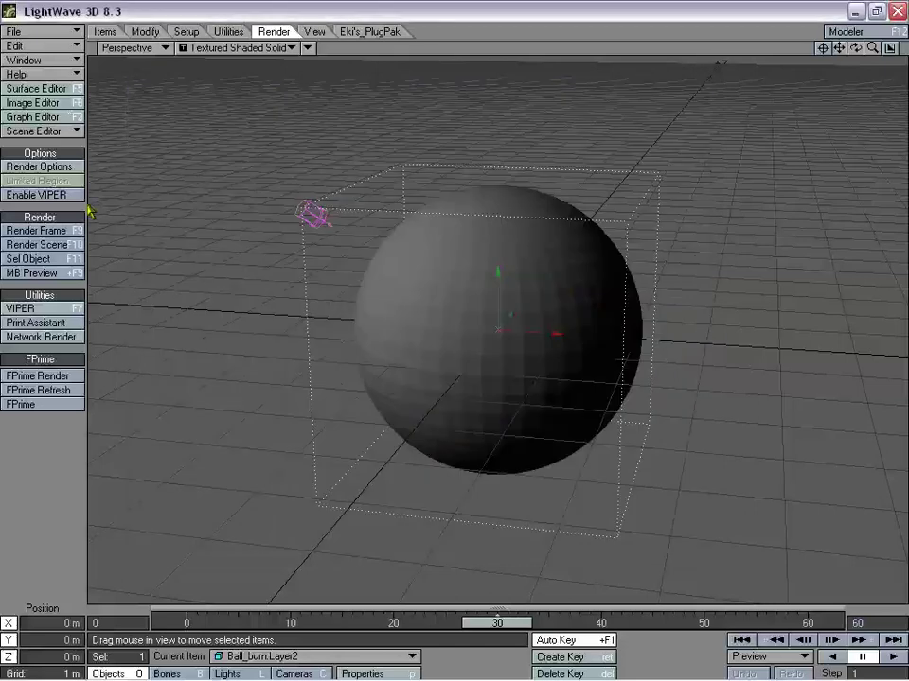
Set the luminosity of the Ball_burn Burn surface to 100%
{"action": "left_click", "coordinate": [31, 88]}
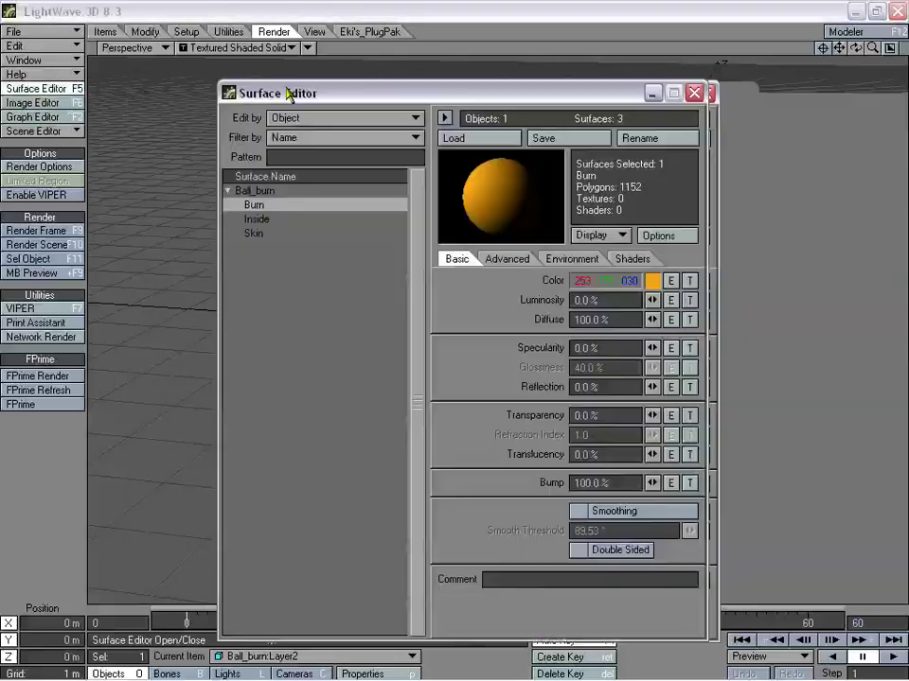
{"action": "left_click_drag", "start_coordinate": [261, 94], "coordinate": [133, 93]}
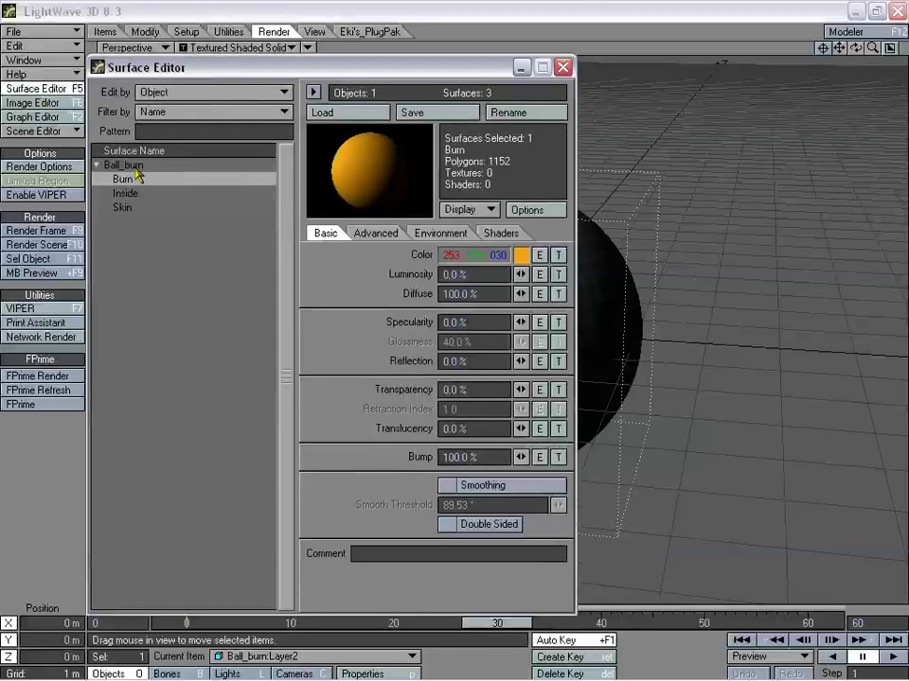
{"action": "left_click_drag", "start_coordinate": [521, 274], "coordinate": [530, 275]}
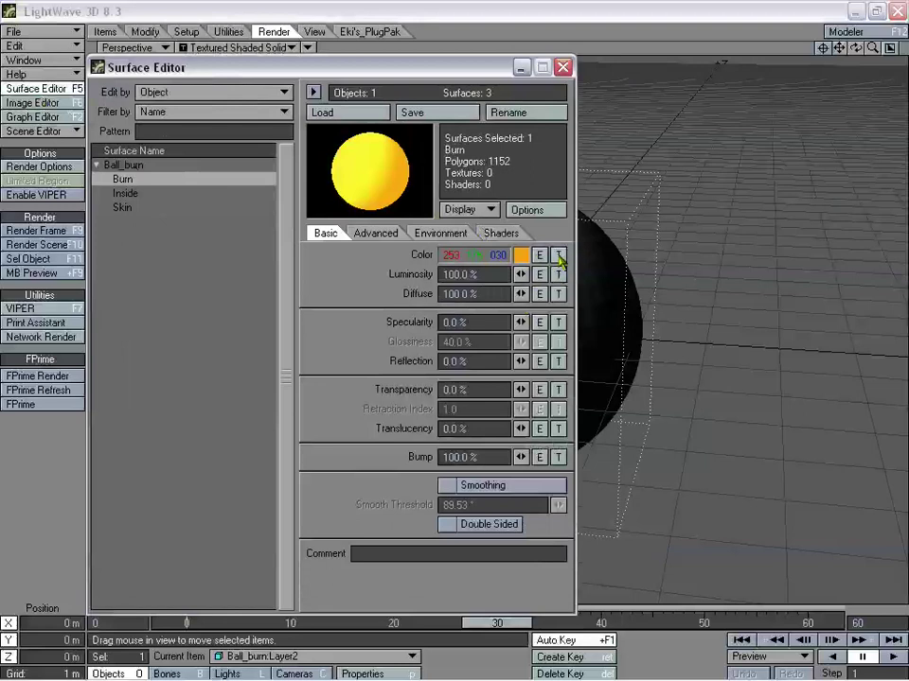
{"action": "left_click_drag", "start_coordinate": [457, 68], "coordinate": [267, 57]}
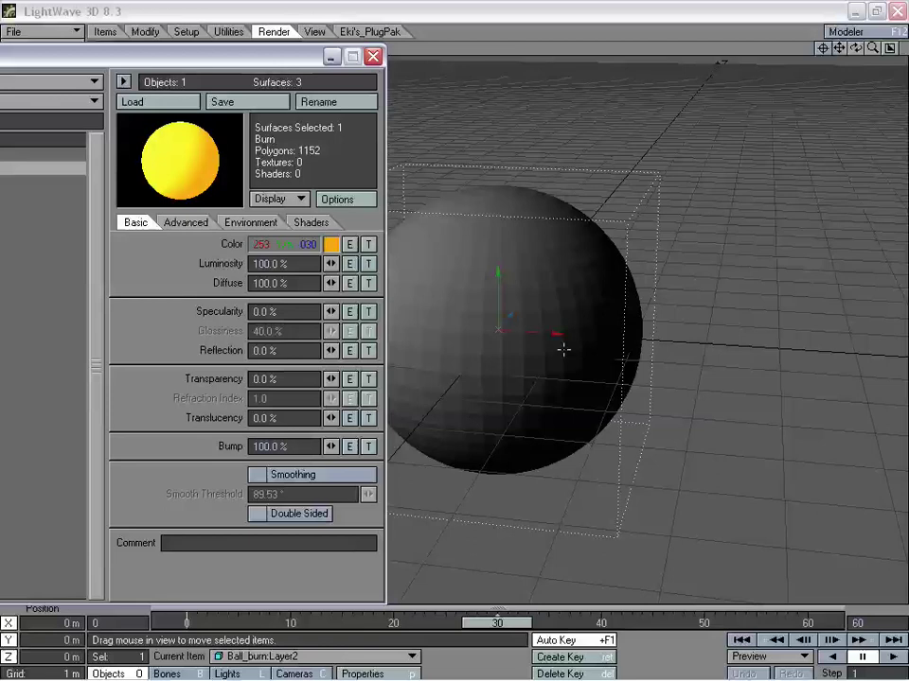
{"action": "left_click_drag", "start_coordinate": [272, 55], "coordinate": [419, 62]}
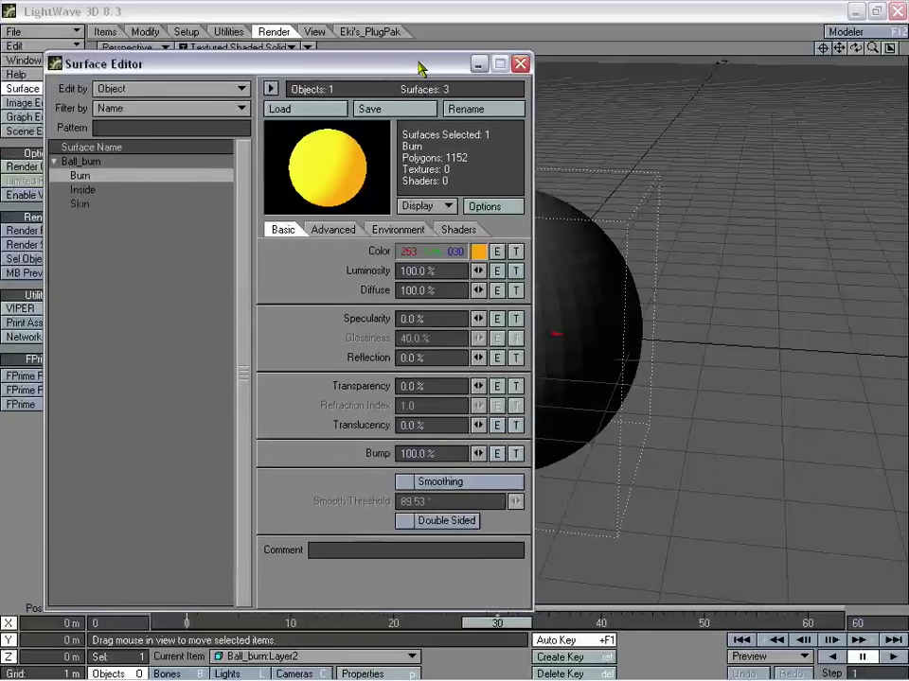
{"action": "mouse_move", "coordinate": [413, 68]}
{"action": "left_mouse_down"}
{"action": "mouse_move", "coordinate": [453, 85]}
{"action": "mouse_move", "coordinate": [410, 74]}
{"action": "left_mouse_up"}
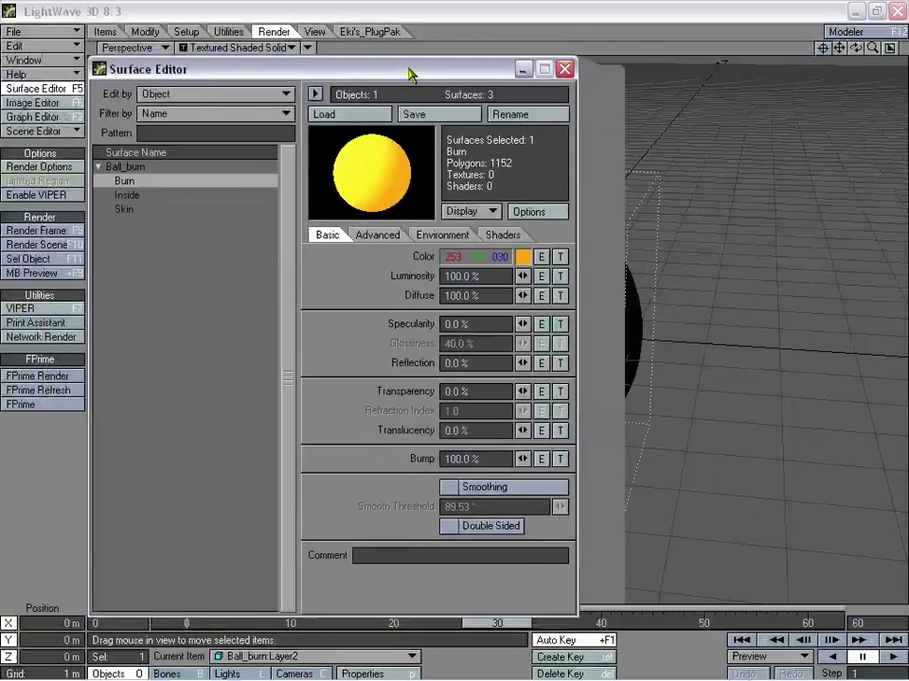
{"action": "left_click_drag", "start_coordinate": [487, 72], "coordinate": [435, 71]}
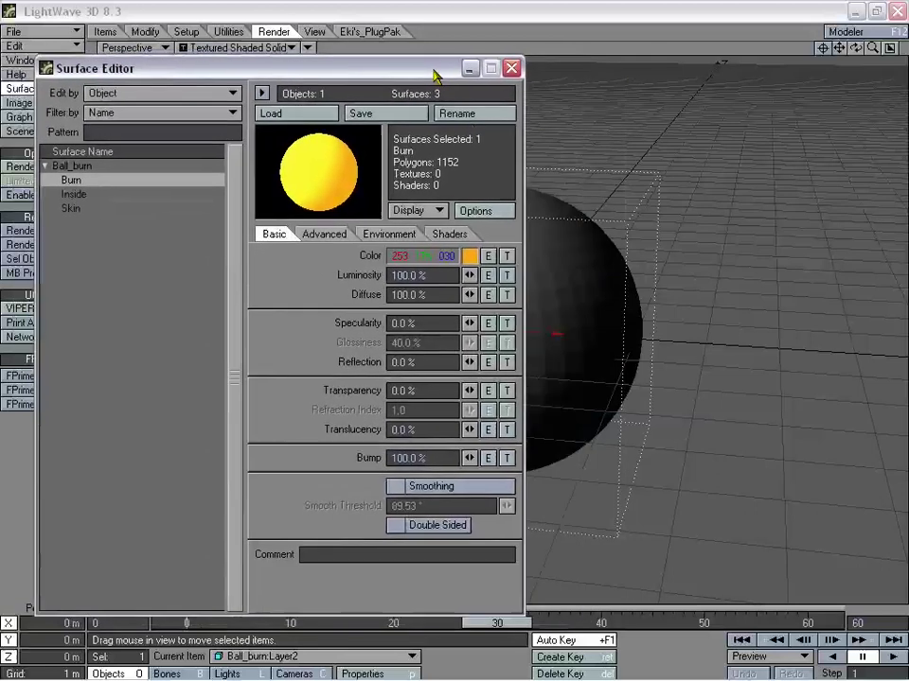
Add a procedural Turbulence texture to the color of the Burn surface
{"action": "left_click", "coordinate": [509, 263]}
{"action": "mouse_move", "coordinate": [507, 106]}
{"action": "left_mouse_down"}
{"action": "mouse_move", "coordinate": [416, 133]}
{"action": "mouse_move", "coordinate": [438, 124]}
{"action": "left_mouse_up"}
{"action": "left_click", "coordinate": [503, 142]}
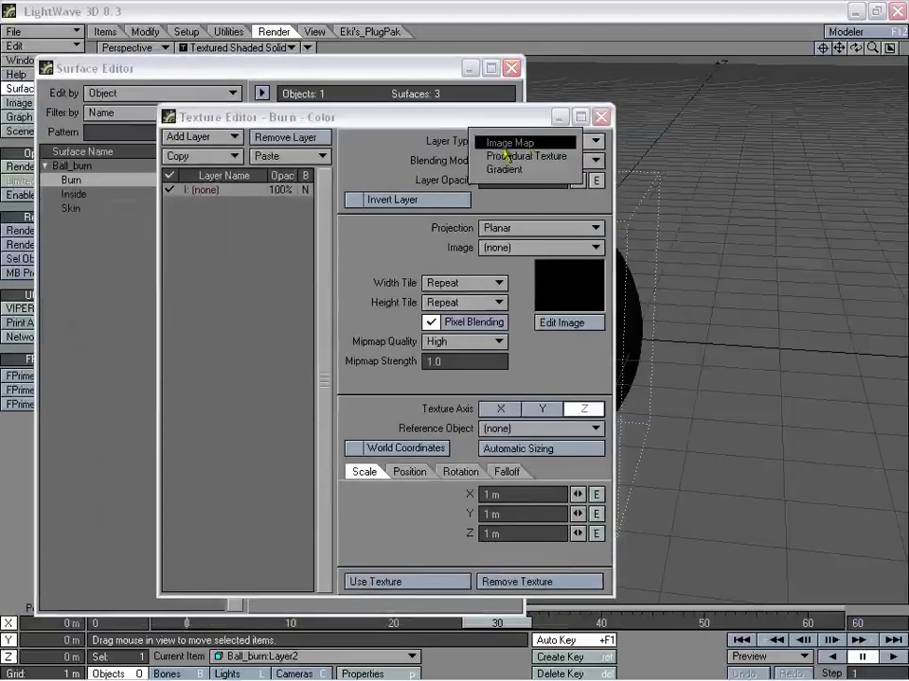
{"action": "left_click", "coordinate": [522, 162]}
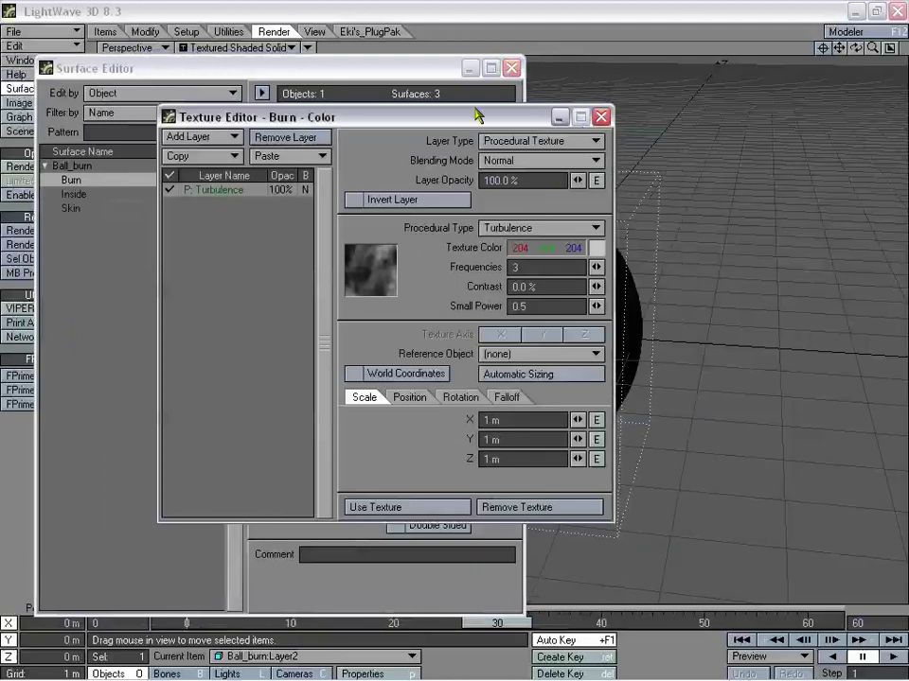
{"action": "left_click_drag", "start_coordinate": [479, 113], "coordinate": [696, 142]}
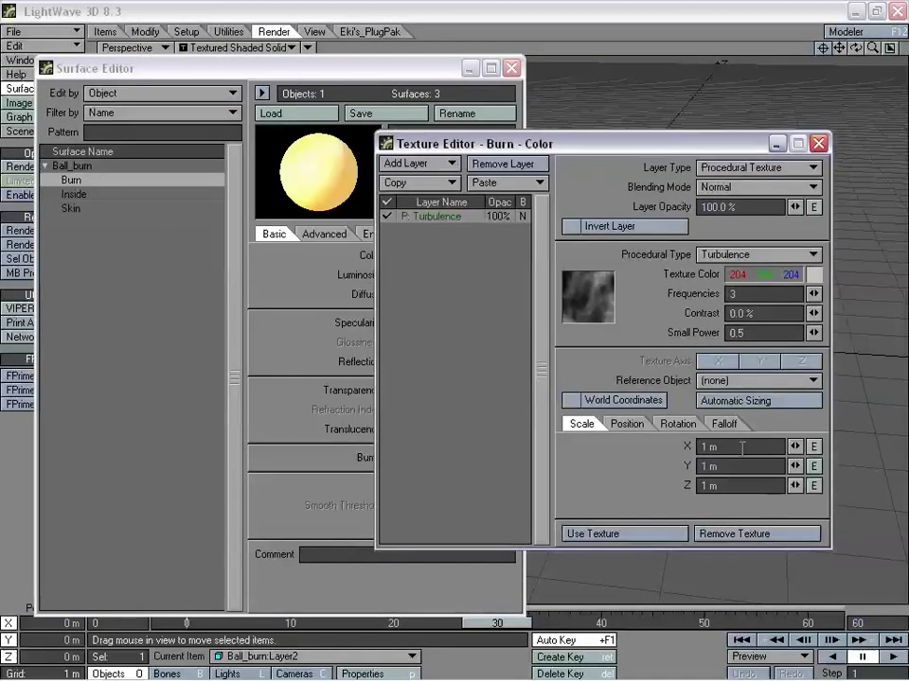
Scale the Turbulence texture of the Burn color to 2 m on X, Y and Z
{"action": "left_click", "coordinate": [742, 447]}
{"action": "type", "text": "2"}
{"action": "key", "text": "Tab"}
{"action": "type", "text": "2"}
Change the Turbulence texture color to a very dark brown with RGB 37, 19, 5
{"action": "left_click", "coordinate": [814, 275]}
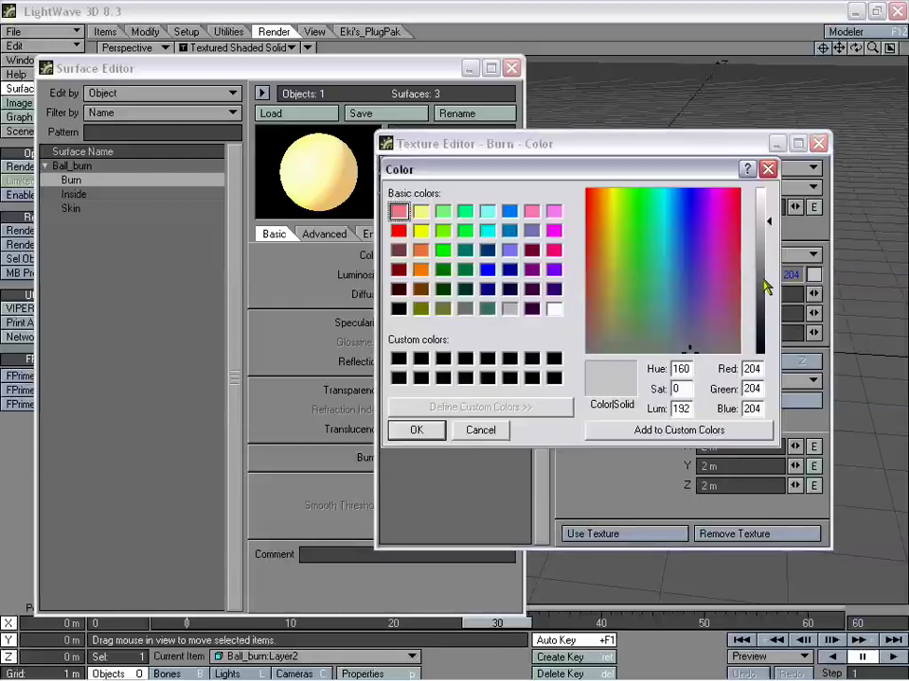
{"action": "left_click_drag", "start_coordinate": [763, 282], "coordinate": [767, 345]}
{"action": "left_click_drag", "start_coordinate": [620, 298], "coordinate": [594, 227]}
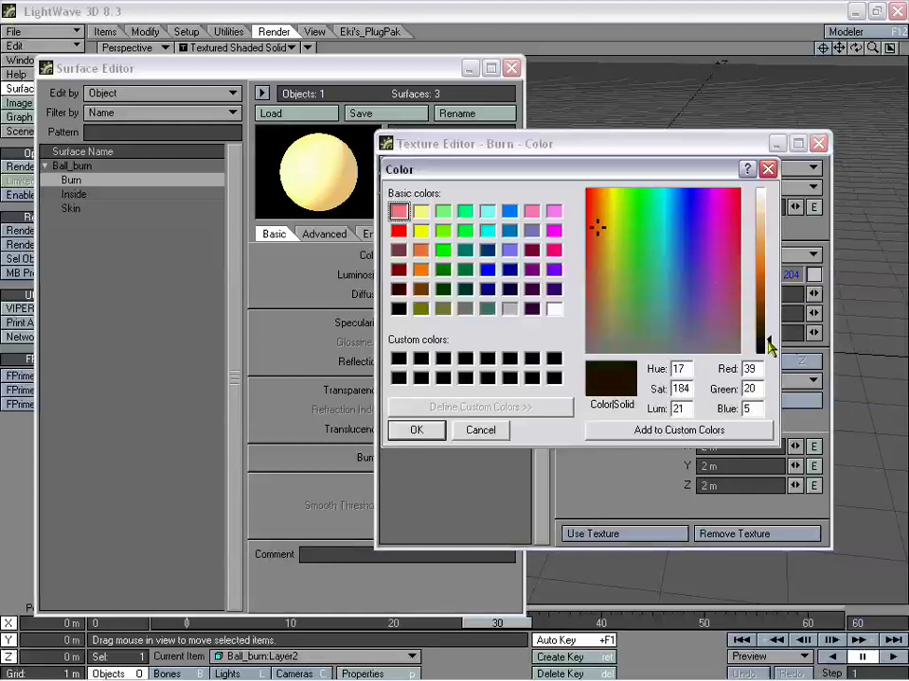
{"action": "left_click", "coordinate": [768, 346]}
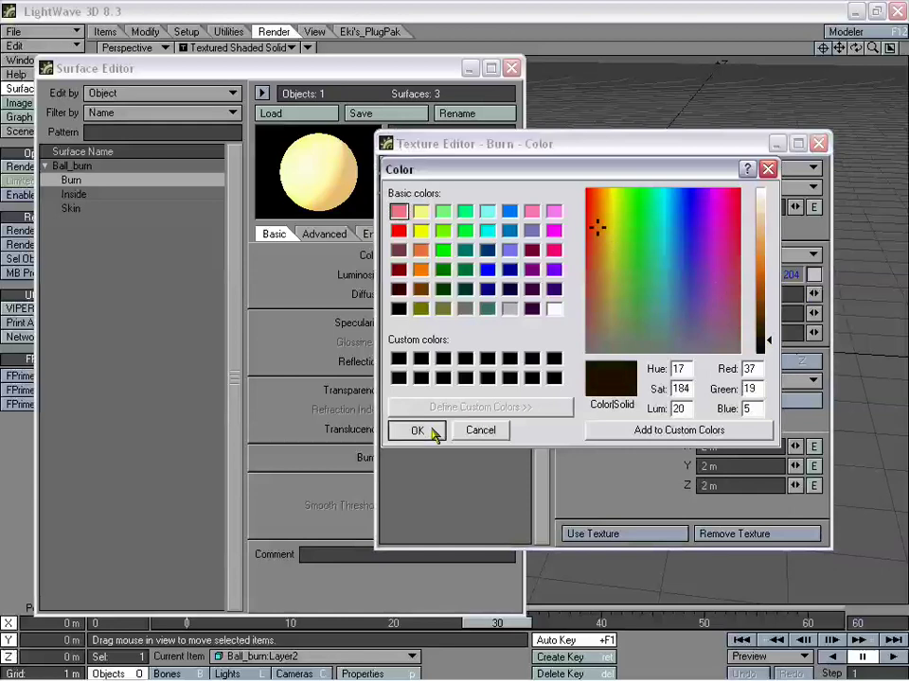
{"action": "left_click", "coordinate": [430, 431]}
{"action": "mouse_move", "coordinate": [567, 143]}
{"action": "left_mouse_down"}
{"action": "mouse_move", "coordinate": [597, 158]}
{"action": "mouse_move", "coordinate": [556, 151]}
{"action": "left_mouse_up"}
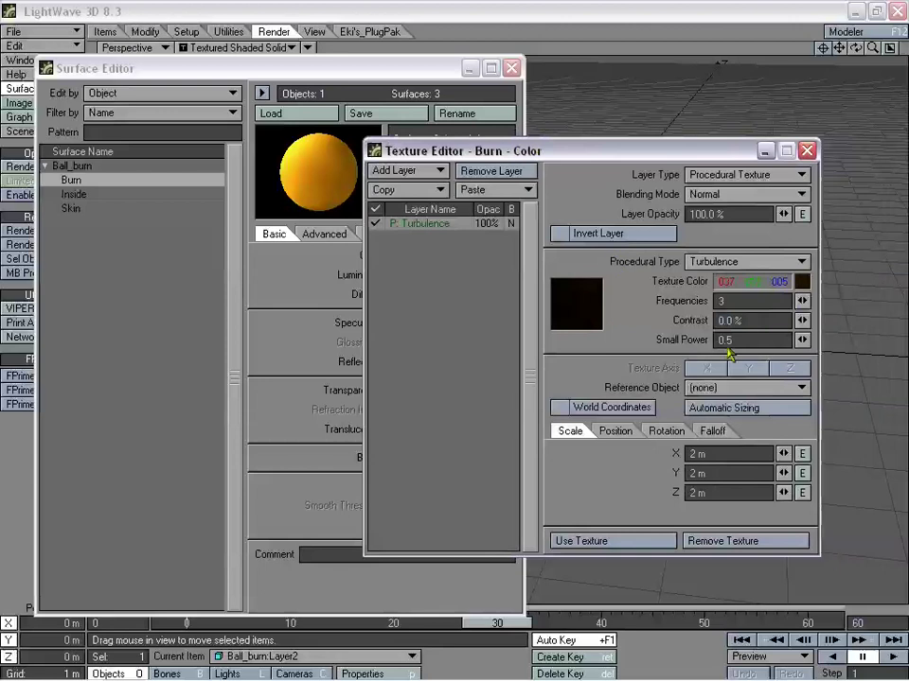
Set the Turbulence texture's contrast to 50% and its small power to 0.75
{"action": "left_click", "coordinate": [754, 320]}
{"action": "left_click", "coordinate": [724, 262]}
{"action": "left_click", "coordinate": [710, 261]}
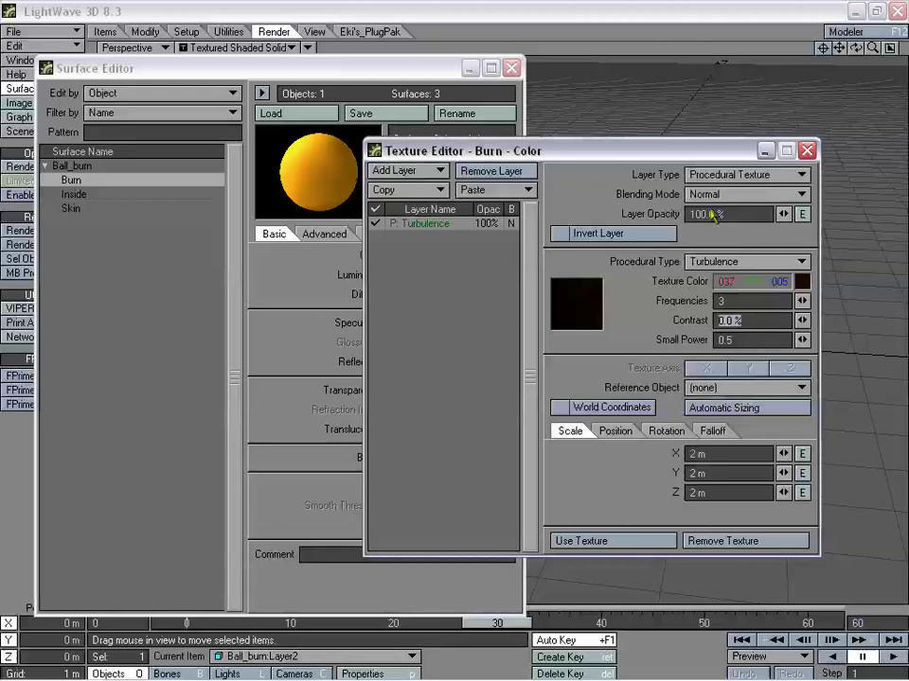
{"action": "left_click_drag", "start_coordinate": [686, 151], "coordinate": [692, 163]}
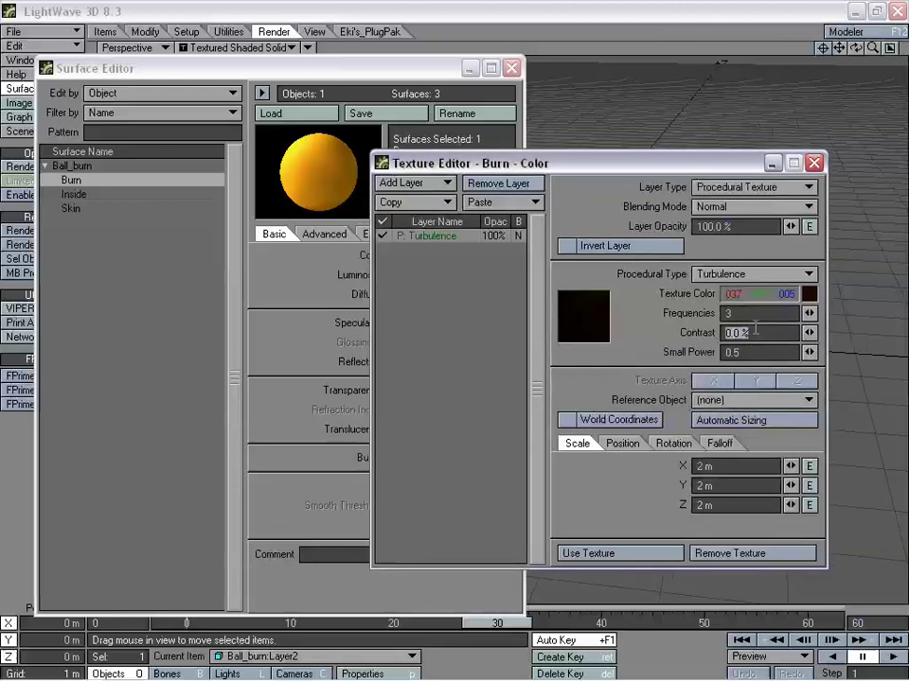
{"action": "type", "text": "50"}
{"action": "key", "text": "Tab"}
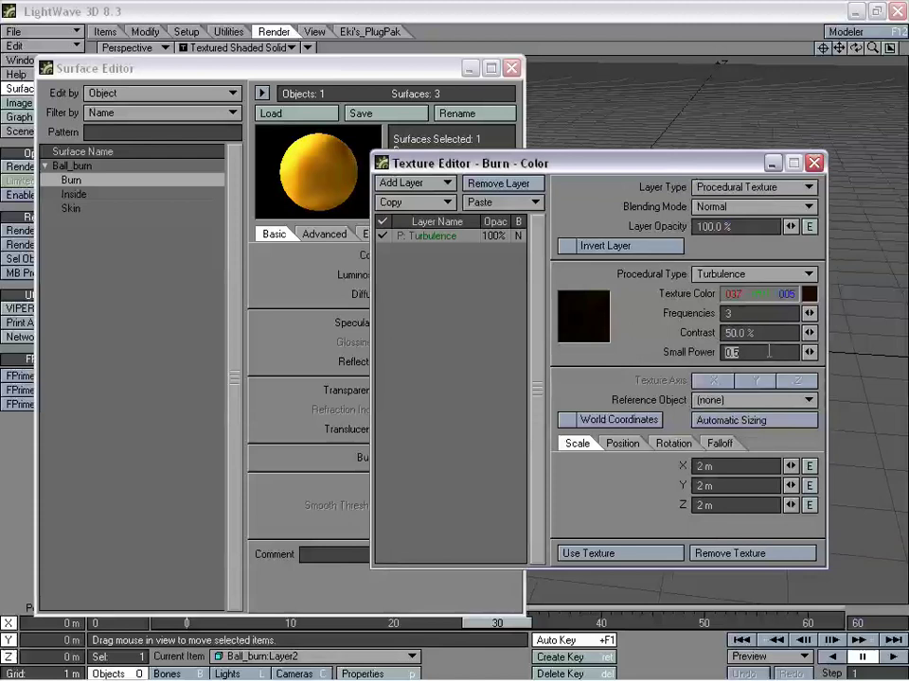
{"action": "type", "text": "0.75"}
{"action": "key", "text": "Return"}
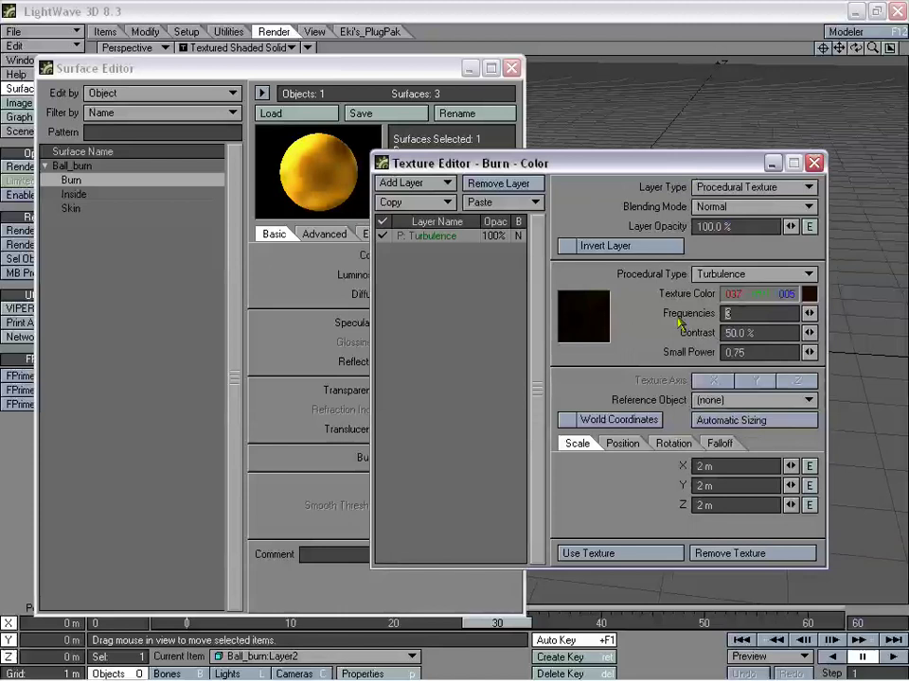
Try 7 frequencies on the Turbulence texture and check the Burn surface preview
{"action": "type", "text": "7"}
{"action": "key", "text": "Tab"}
{"action": "left_click_drag", "start_coordinate": [481, 162], "coordinate": [562, 142]}
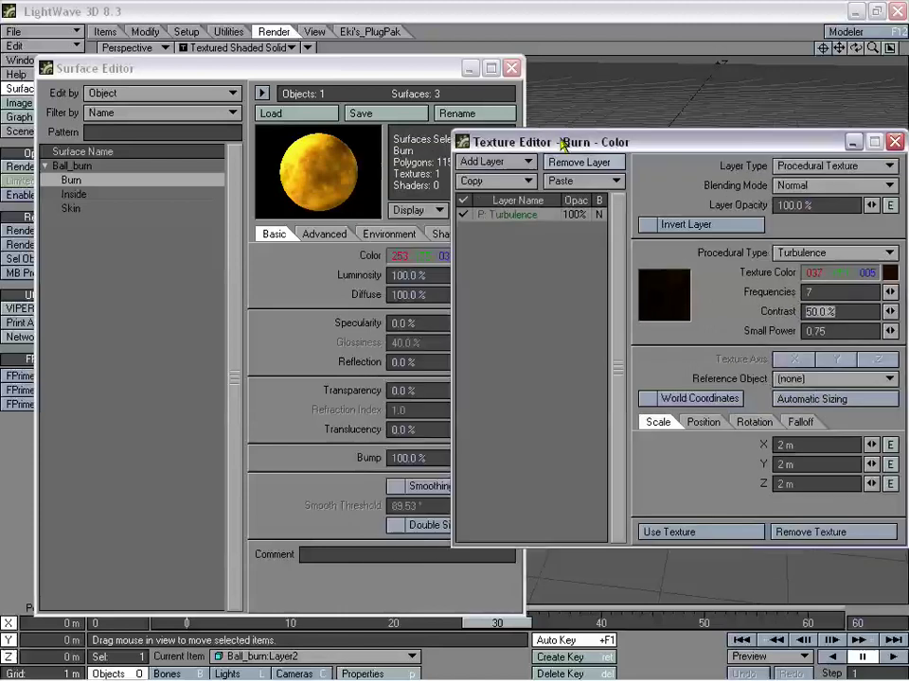
{"action": "left_click_drag", "start_coordinate": [265, 67], "coordinate": [229, 67]}
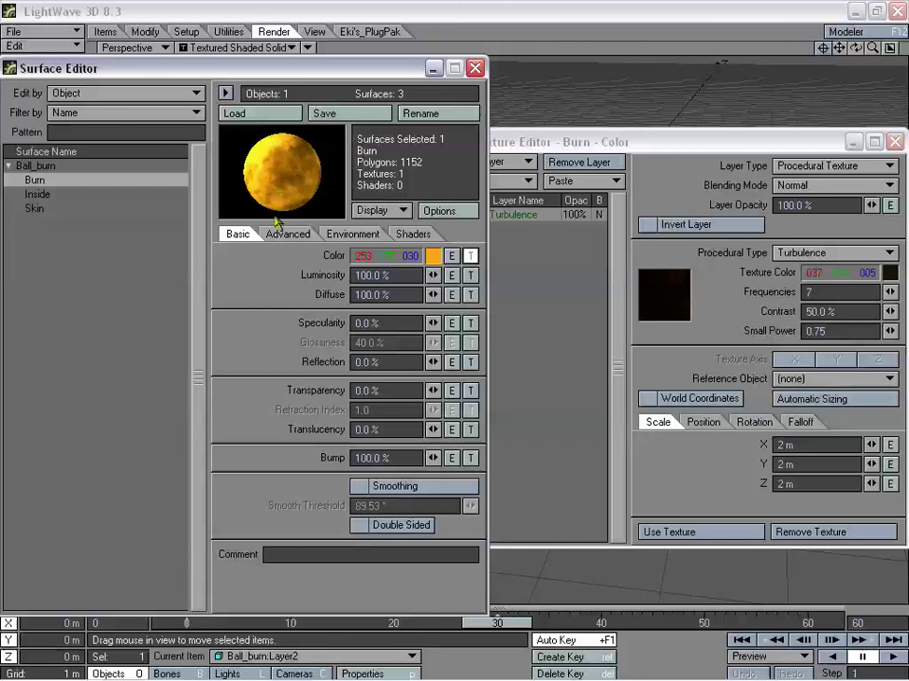
{"action": "left_click_drag", "start_coordinate": [570, 142], "coordinate": [532, 146]}
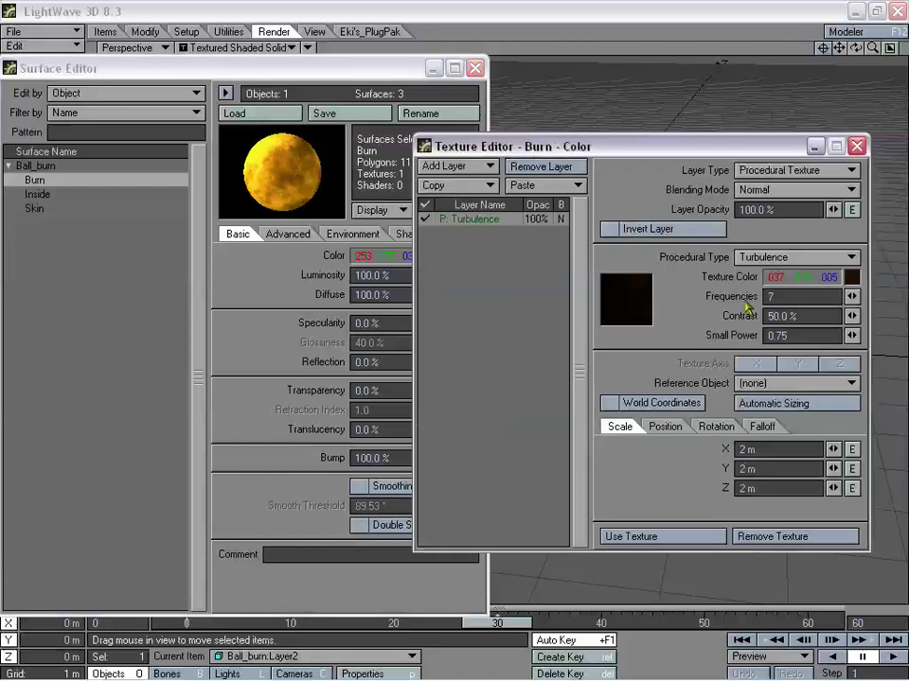
Increase the Turbulence texture's frequencies to 12
{"action": "left_click_drag", "start_coordinate": [785, 297], "coordinate": [710, 297]}
{"action": "type", "text": "8"}
{"action": "key", "text": "Tab"}
{"action": "key", "text": "shift+Tab"}
{"action": "type", "text": "12"}
{"action": "key", "text": "Tab"}
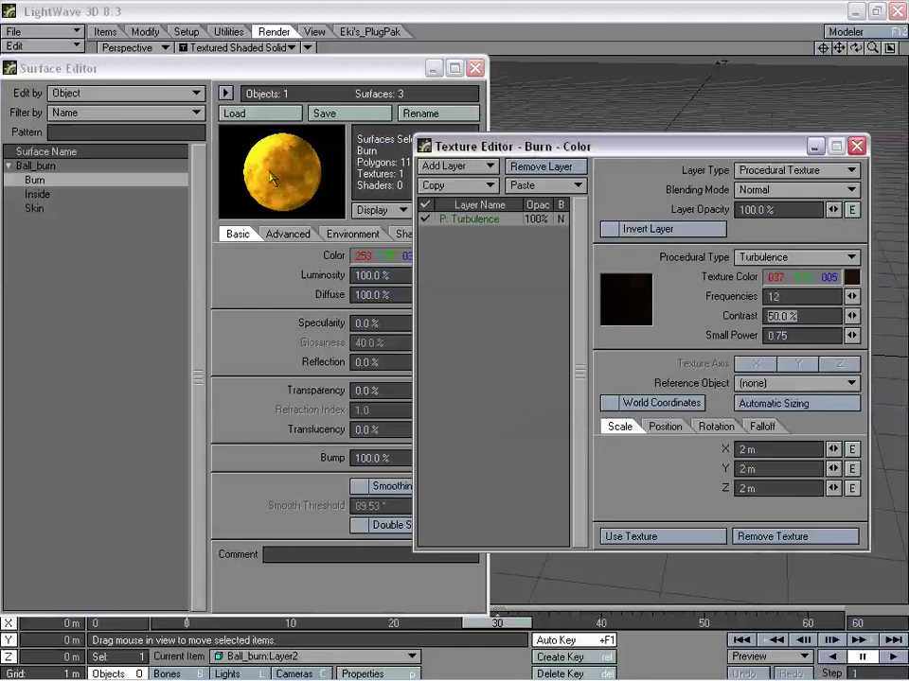
{"action": "left_click_drag", "start_coordinate": [492, 147], "coordinate": [480, 160]}
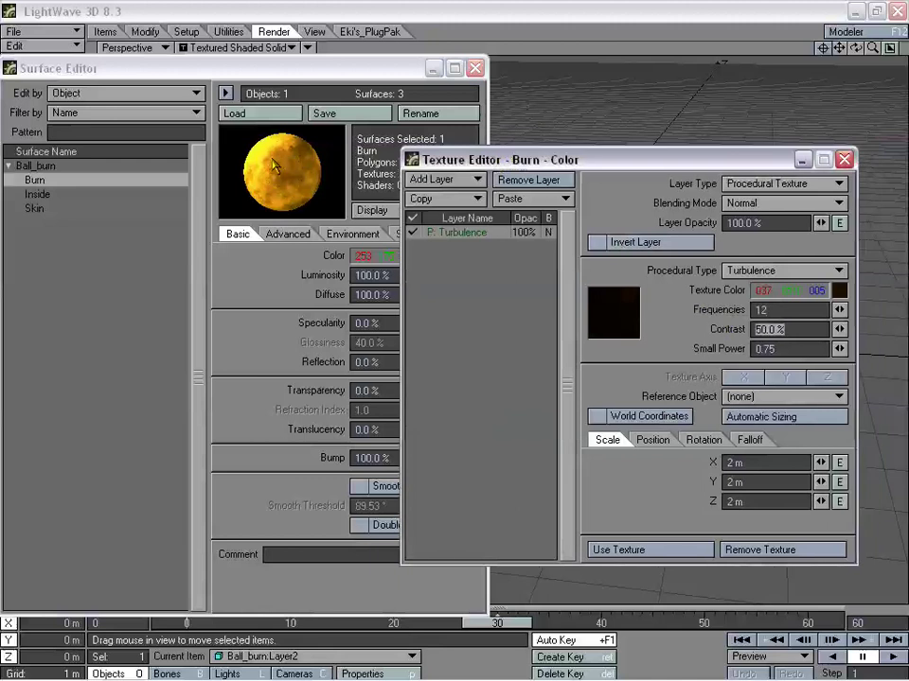
Try a small power of 1.0 on the Turbulence texture, and set it back to 0.75
{"action": "key", "text": "Tab"}
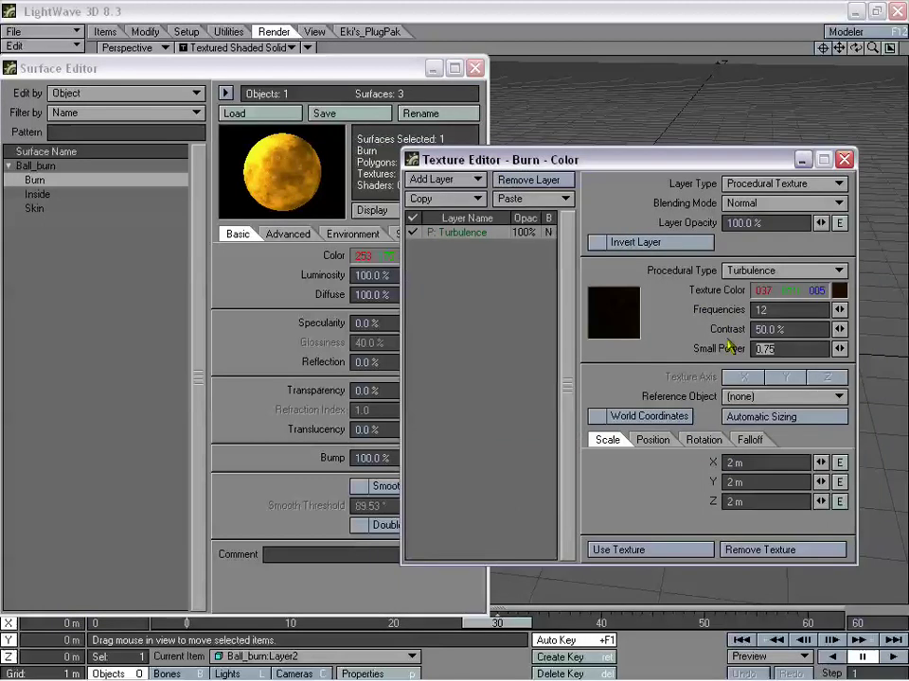
{"action": "type", "text": "1"}
{"action": "key", "text": "Return"}
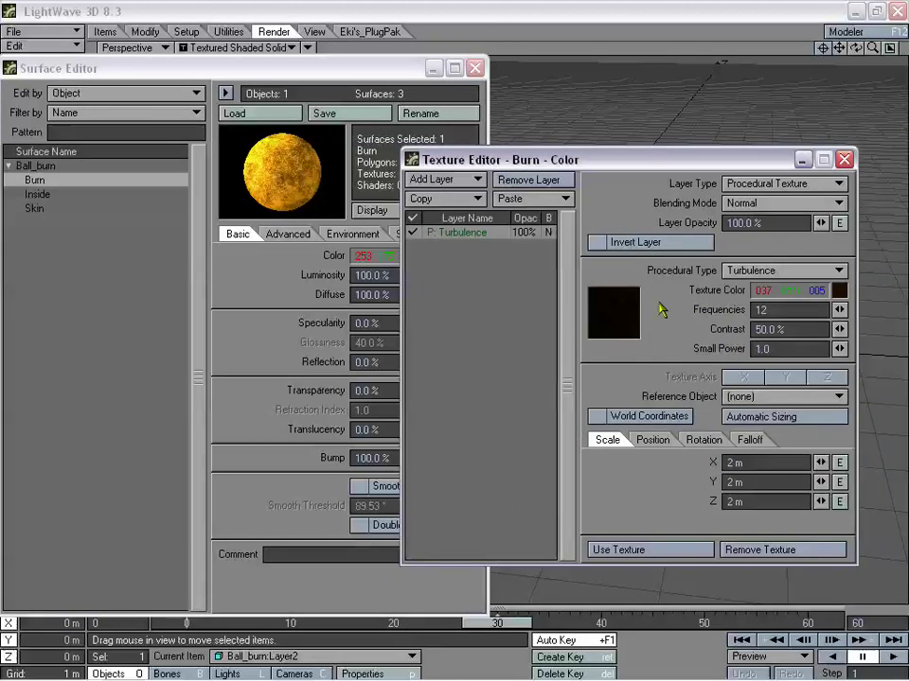
{"action": "left_click", "coordinate": [761, 348]}
{"action": "key", "text": "BackSpace"}
{"action": "type", "text": ".75"}
{"action": "key", "text": "Return"}
Set the Turbulence texture's frequencies to 7 and apply the texture to the Burn surface color
{"action": "left_click", "coordinate": [796, 310]}
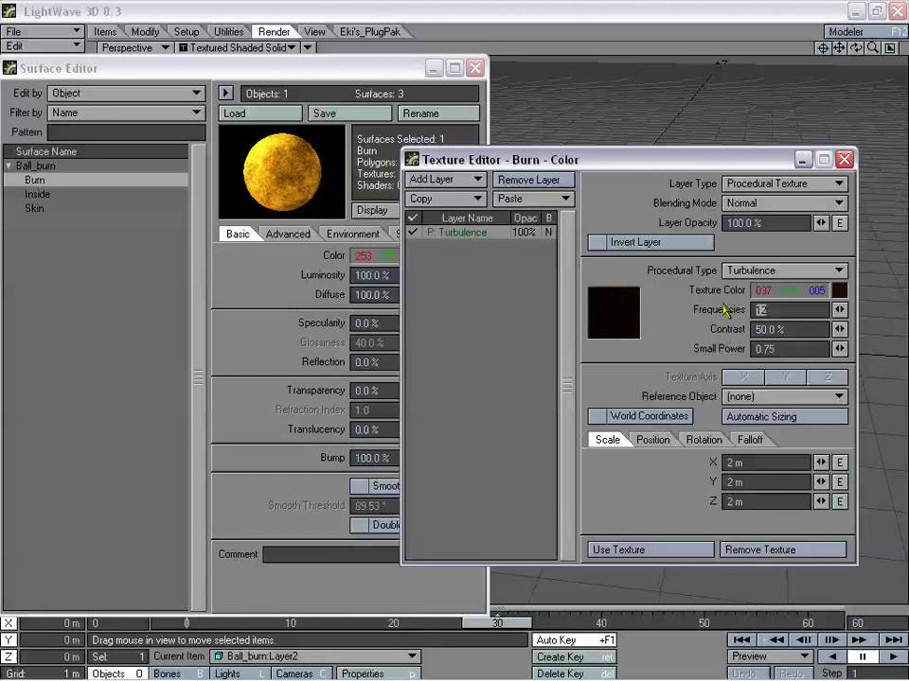
{"action": "type", "text": "7"}
{"action": "key", "text": "Tab"}
{"action": "key", "text": "Tab"}
{"action": "key", "text": "Return"}
{"action": "left_click", "coordinate": [650, 557]}
{"action": "left_click_drag", "start_coordinate": [293, 68], "coordinate": [522, 75]}
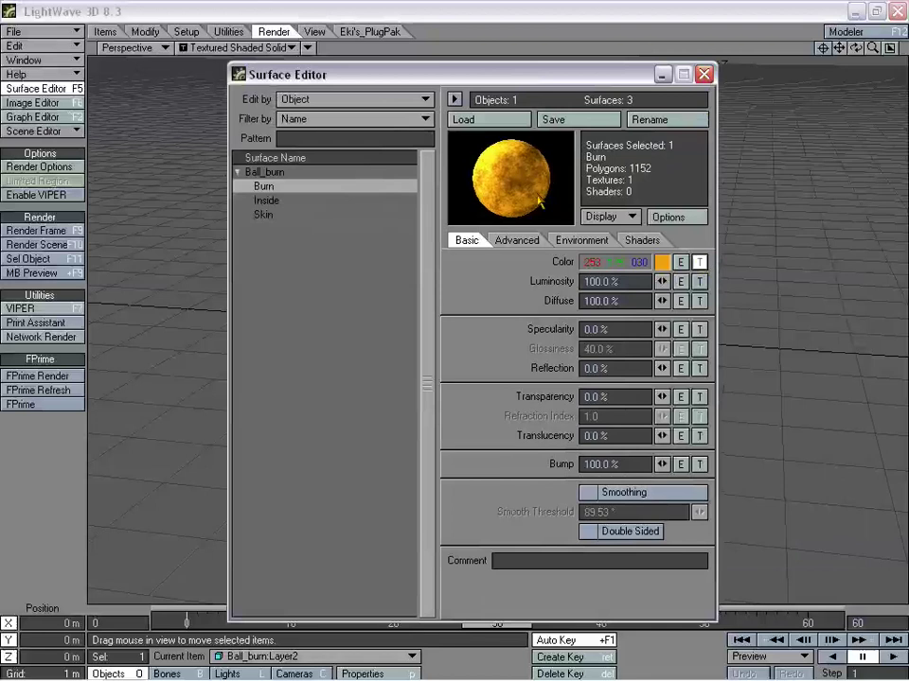
Change the Turbulence texture color of the Burn surface to black with RGB 0, 0, 0 and apply the texture
{"action": "left_click", "coordinate": [698, 263]}
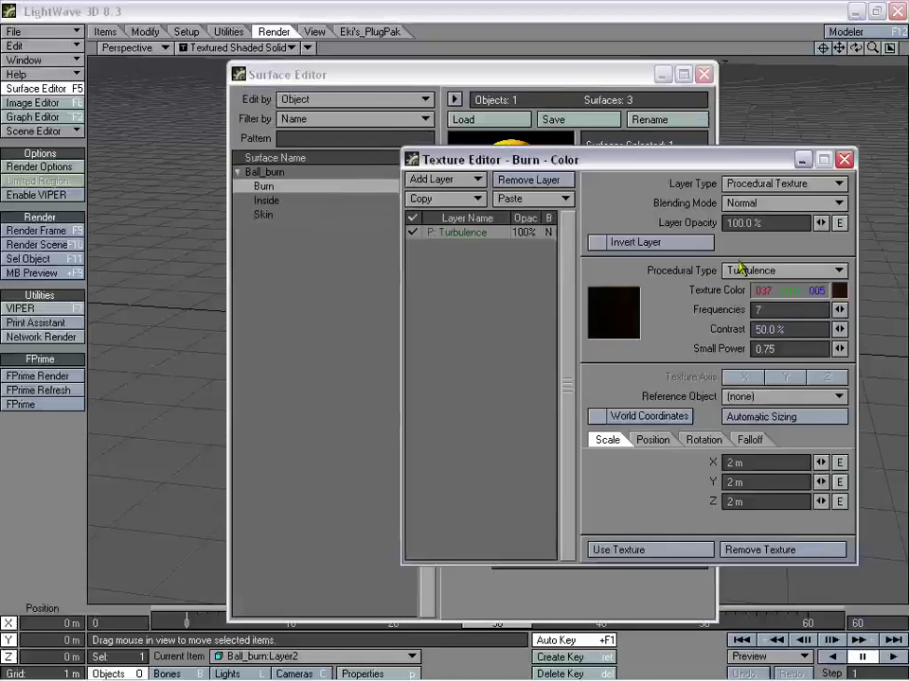
{"action": "left_click", "coordinate": [838, 292]}
{"action": "left_click_drag", "start_coordinate": [794, 356], "coordinate": [794, 370]}
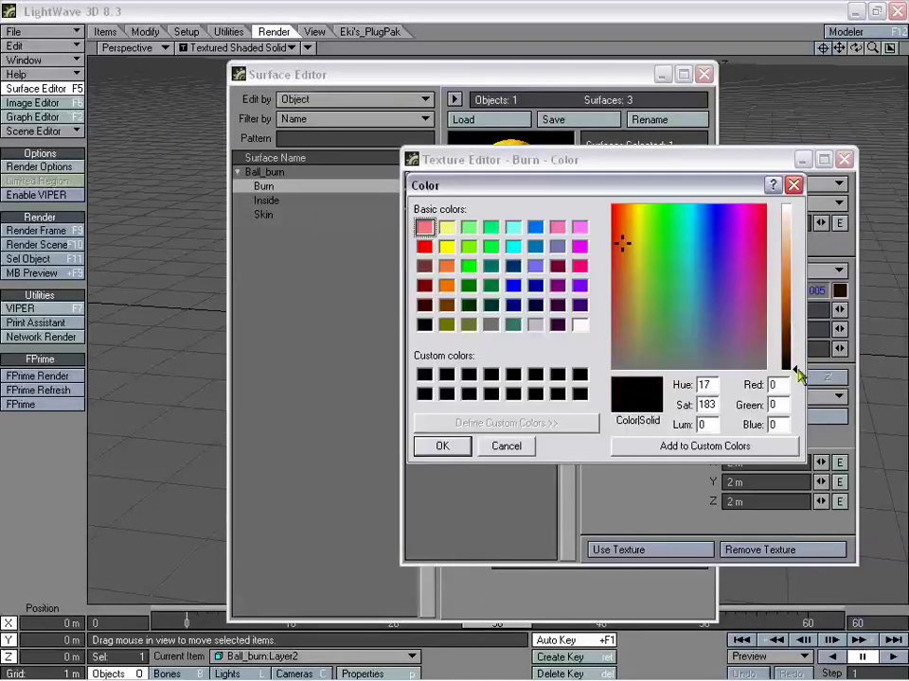
{"action": "left_click", "coordinate": [460, 449]}
{"action": "left_click", "coordinate": [667, 554]}
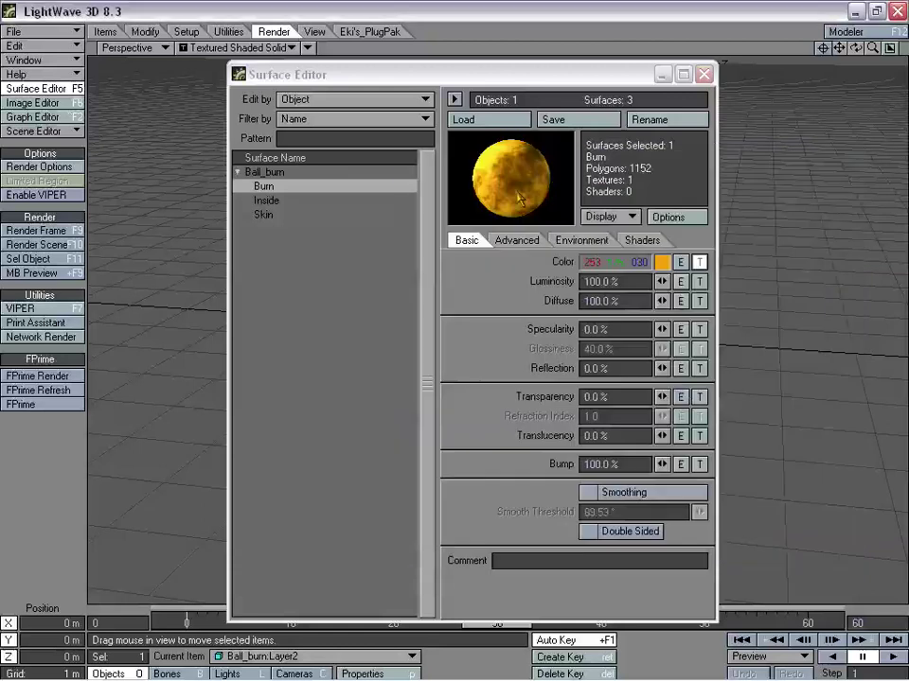
Render frame 30 and examine the burning edges on the ball
{"action": "left_click", "coordinate": [703, 74]}
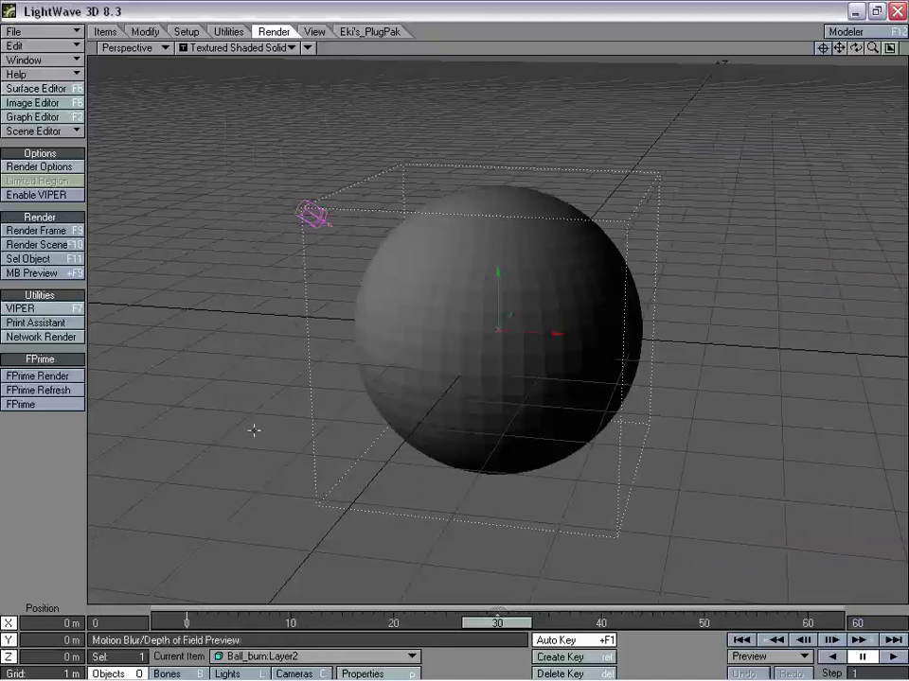
{"action": "left_click", "coordinate": [49, 230]}
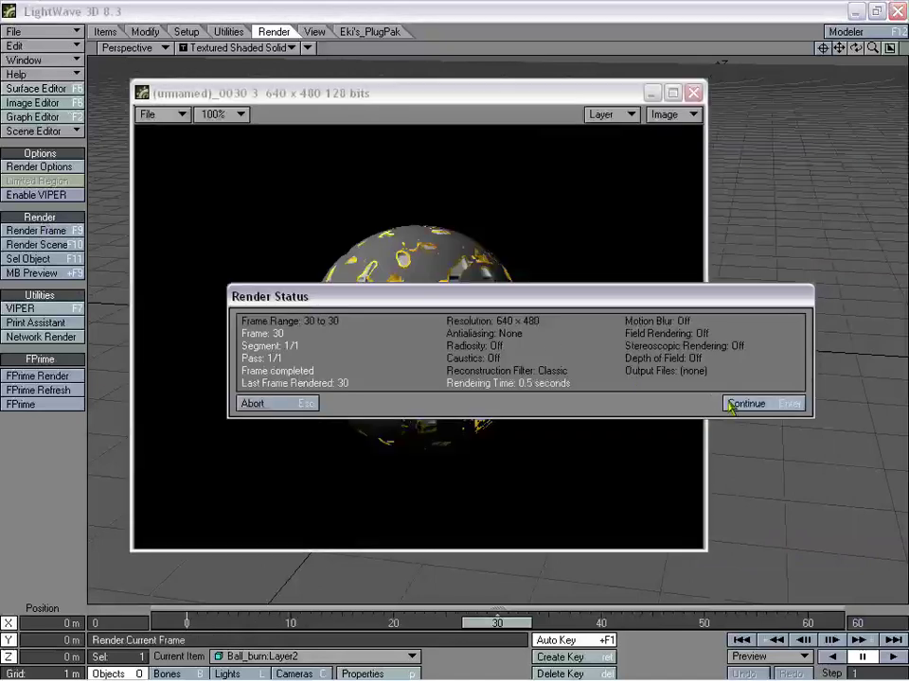
{"action": "left_click", "coordinate": [684, 403]}
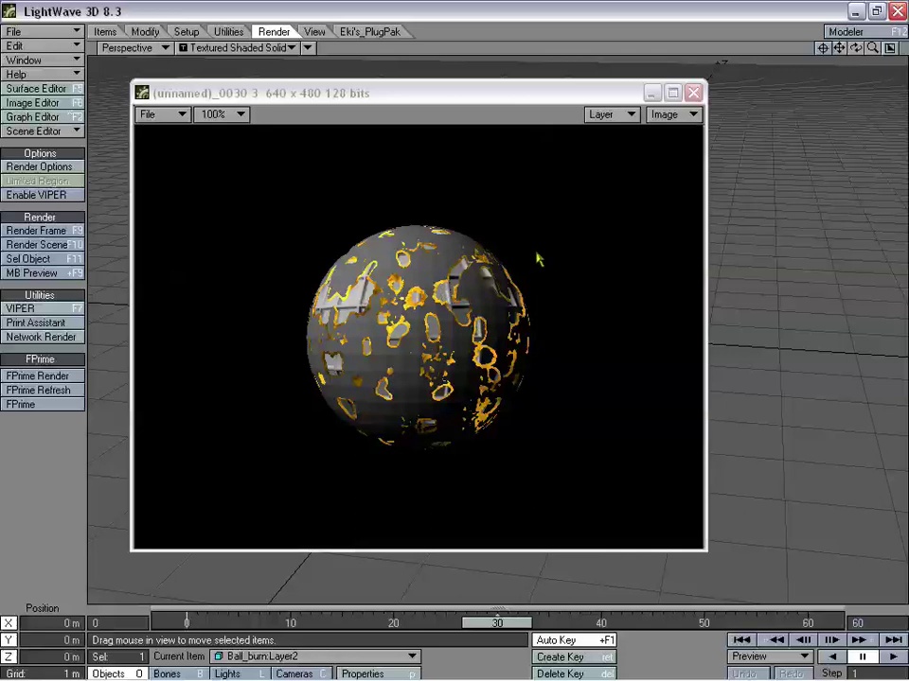
{"action": "left_click", "coordinate": [693, 93]}
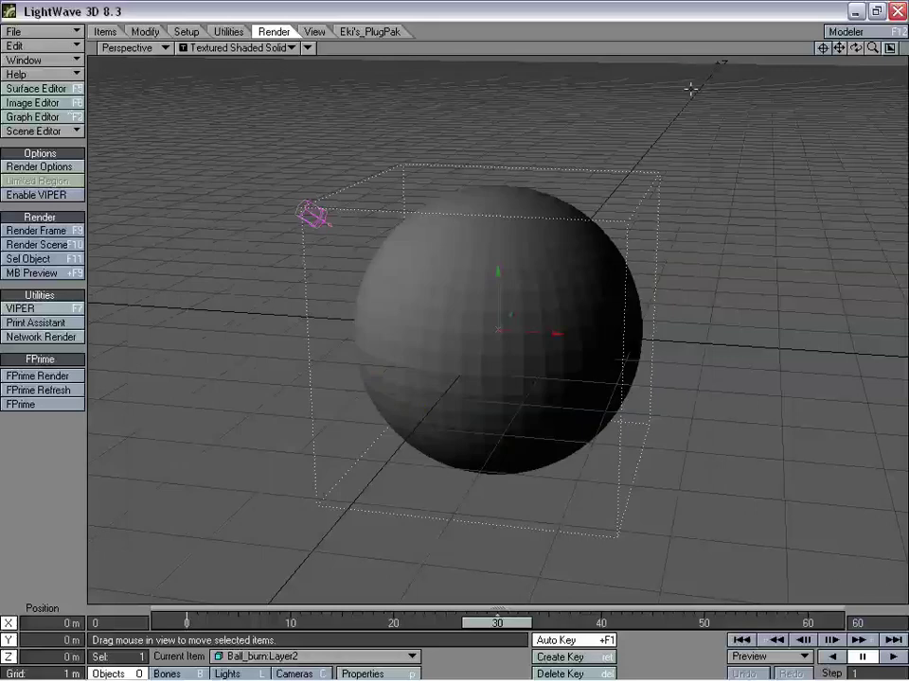
Enable smoothing on the Skin surface and check the smoothing of the Inside surface
{"action": "left_click", "coordinate": [38, 88]}
{"action": "left_click_drag", "start_coordinate": [376, 85], "coordinate": [374, 82]}
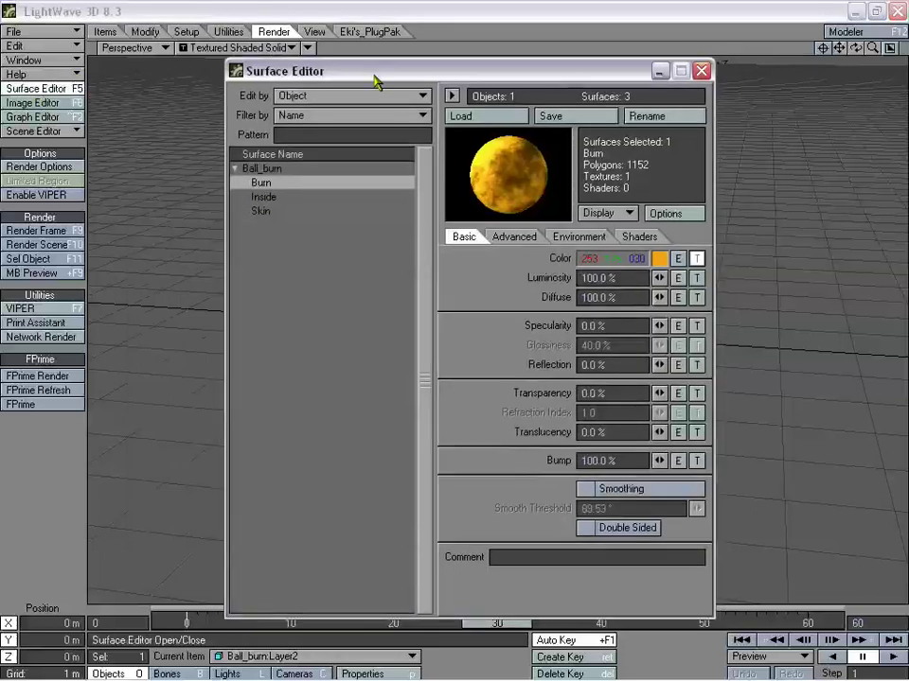
{"action": "left_click", "coordinate": [267, 211]}
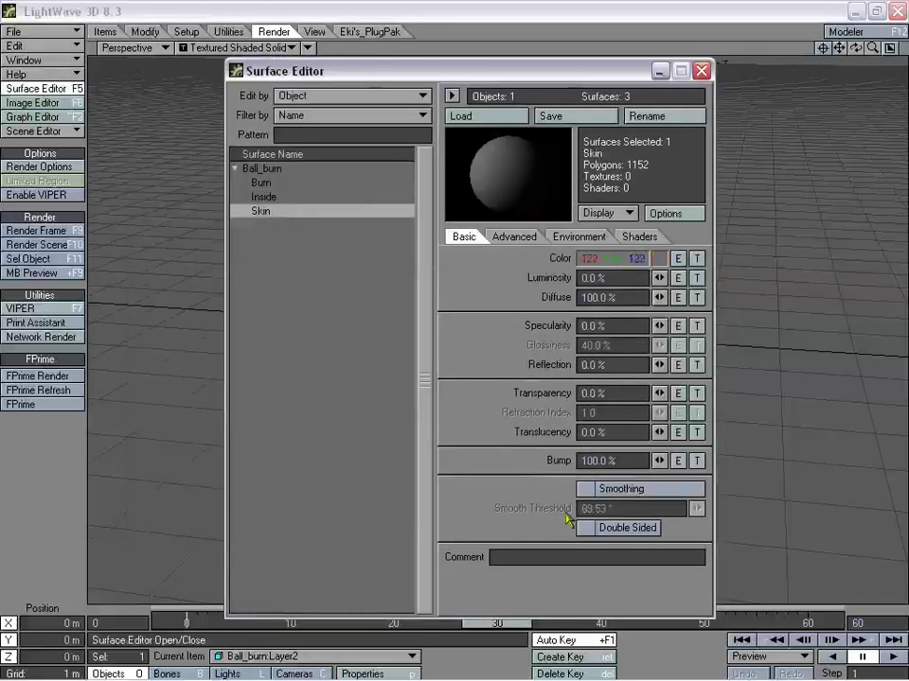
{"action": "left_click", "coordinate": [621, 494]}
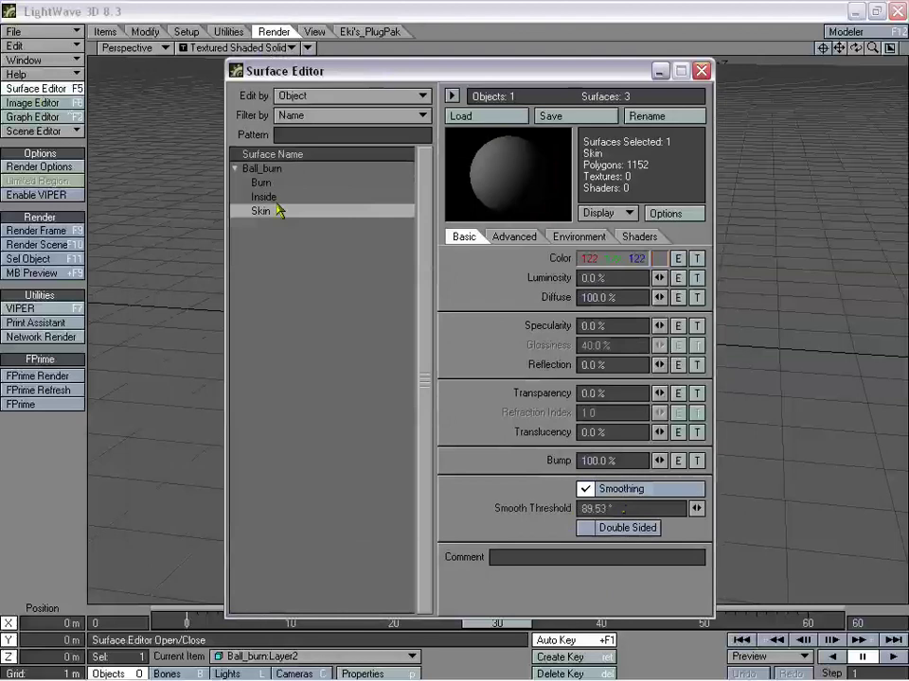
{"action": "left_click", "coordinate": [284, 200]}
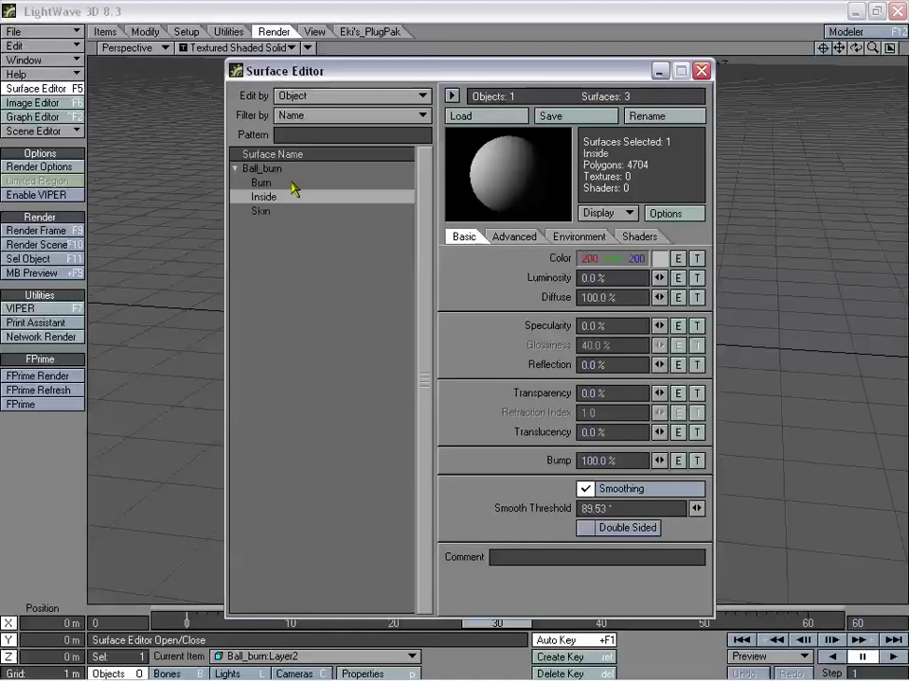
Set the Burn surface's glow intensity to 100% and close the surface settings
{"action": "left_click", "coordinate": [312, 184]}
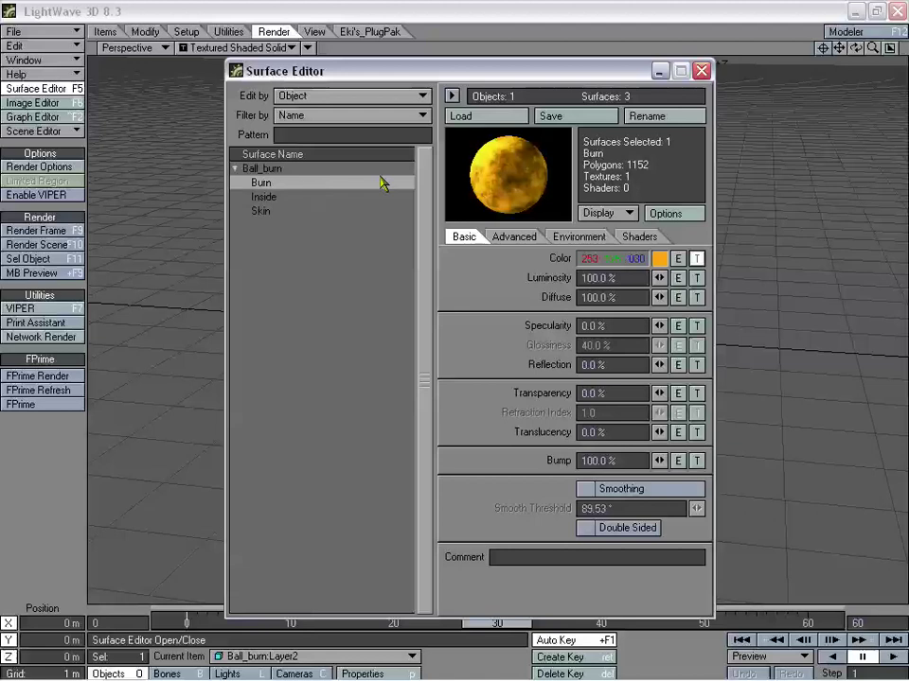
{"action": "left_click", "coordinate": [519, 237]}
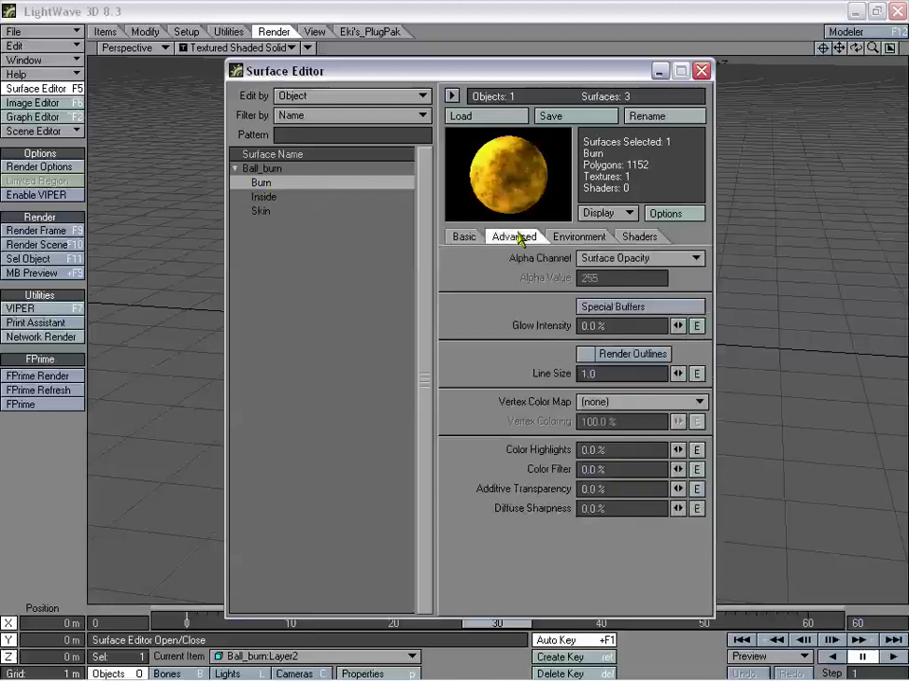
{"action": "left_click", "coordinate": [616, 326]}
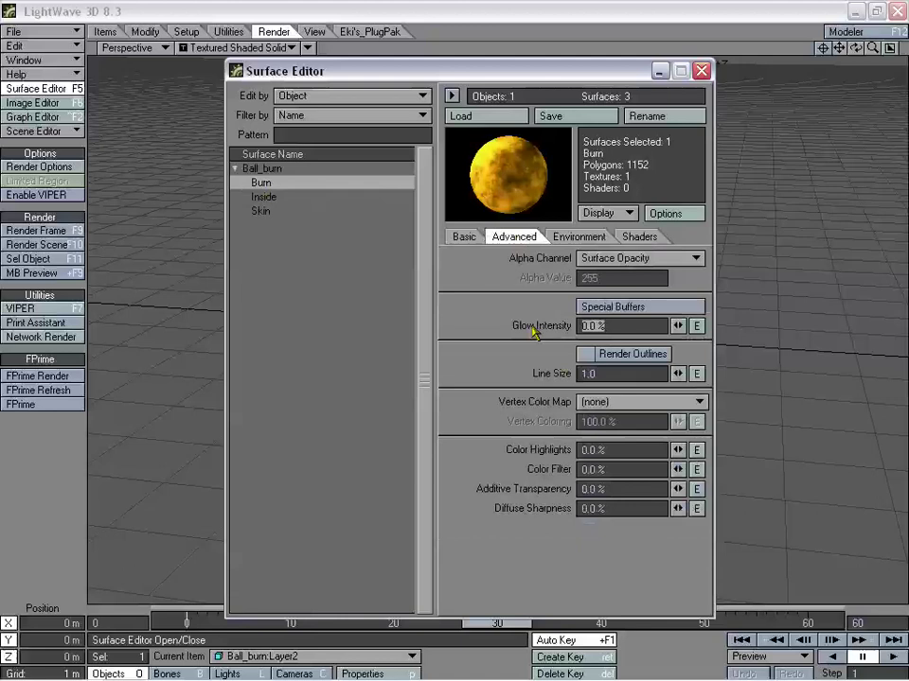
{"action": "type", "text": "100"}
{"action": "key", "text": "Tab"}
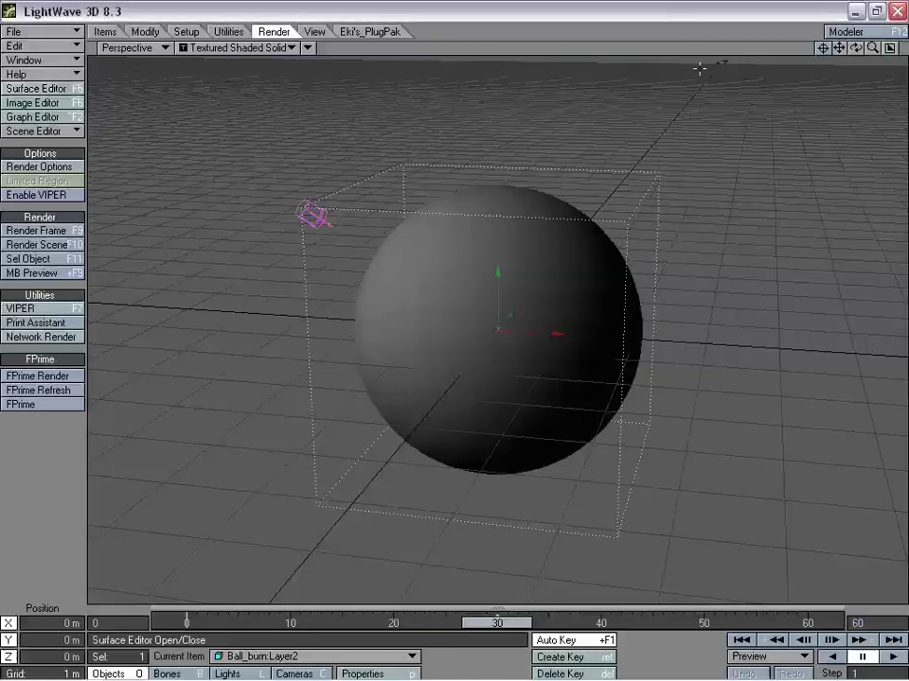
{"action": "key", "text": "F5"}
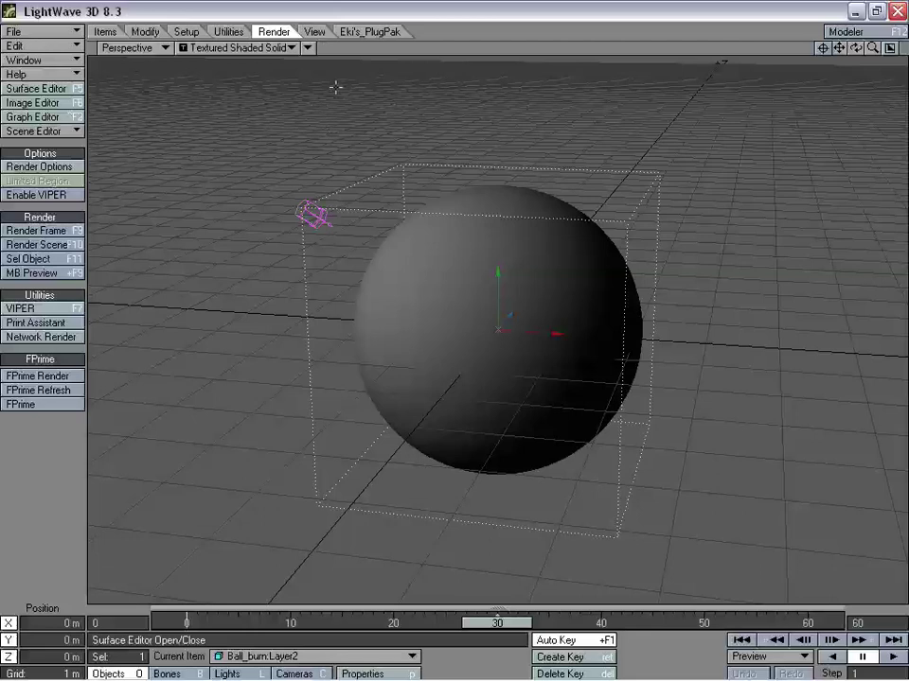
Enable glow in the scene's image processing effects
{"action": "key", "text": "ctrl+F8"}
{"action": "left_click_drag", "start_coordinate": [311, 77], "coordinate": [365, 87]}
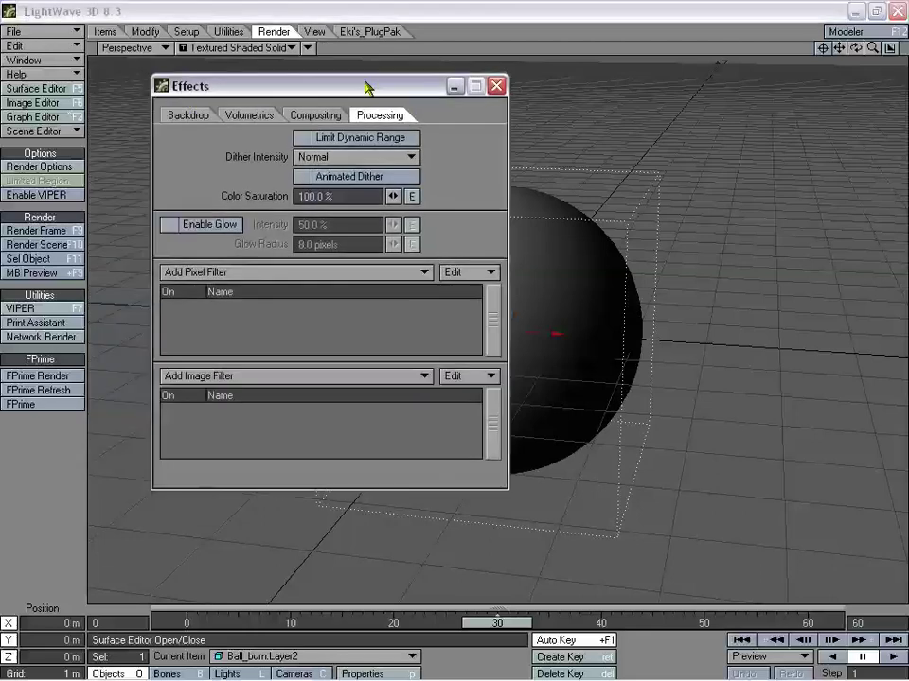
{"action": "left_click_drag", "start_coordinate": [185, 98], "coordinate": [44, 47]}
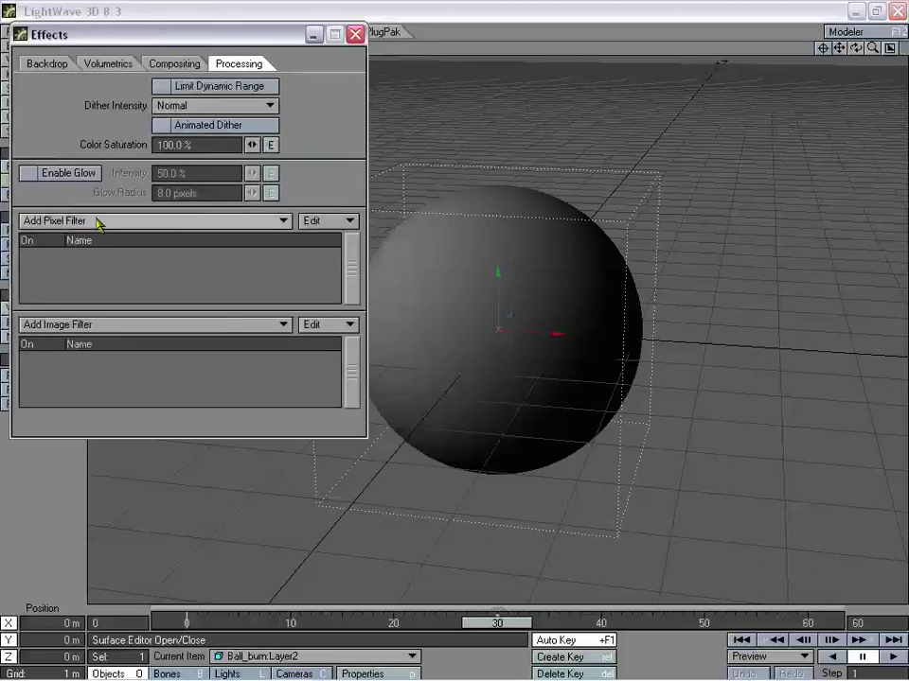
{"action": "left_click", "coordinate": [69, 178]}
{"action": "left_click_drag", "start_coordinate": [115, 44], "coordinate": [190, 80]}
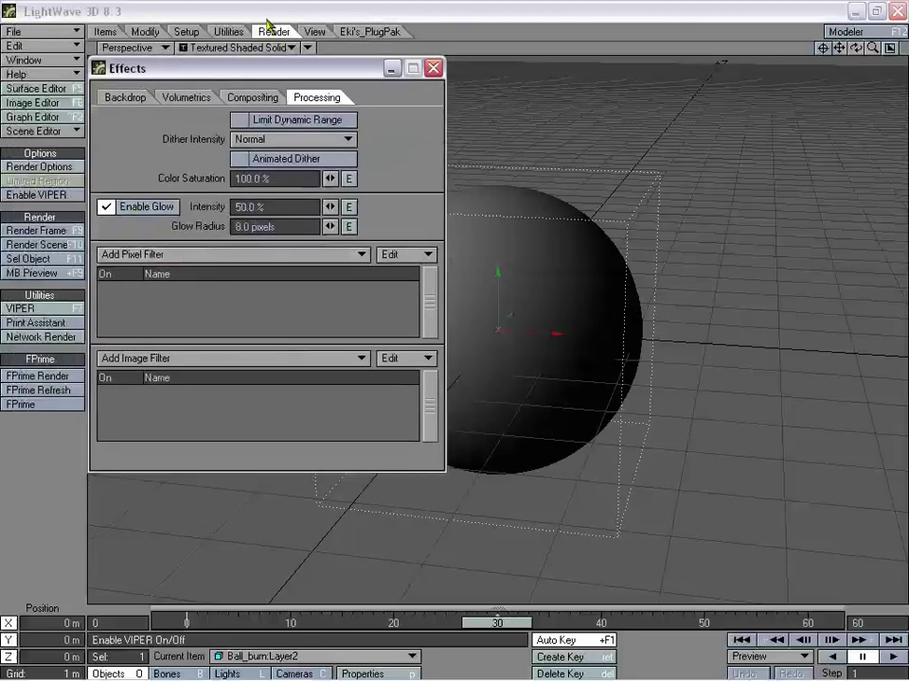
{"action": "left_click_drag", "start_coordinate": [244, 62], "coordinate": [221, 82]}
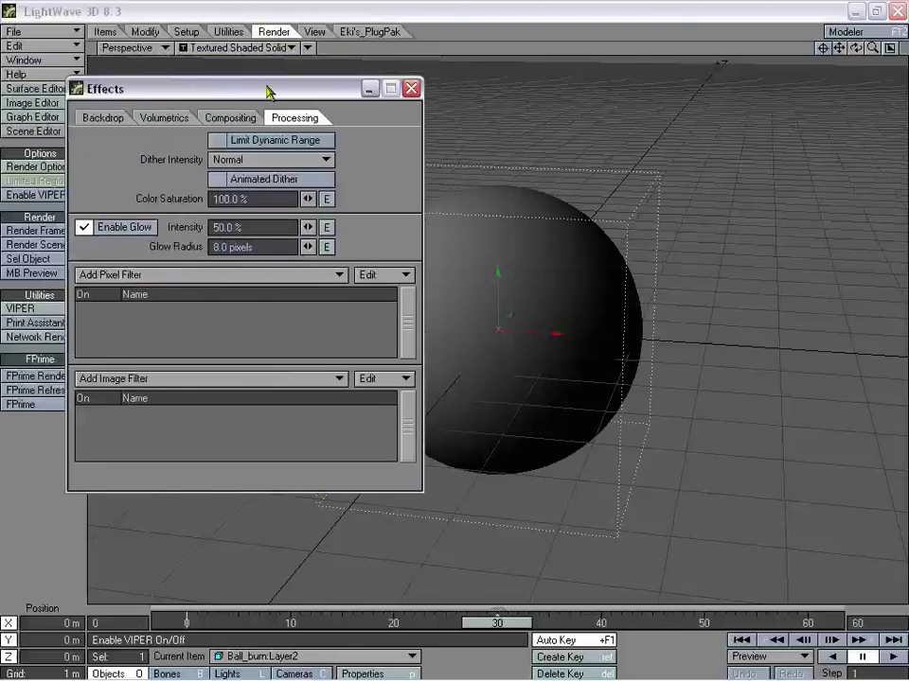
Set the scene's glow radius to 16 pixels and its glow intensity to 150%
{"action": "left_click", "coordinate": [236, 227]}
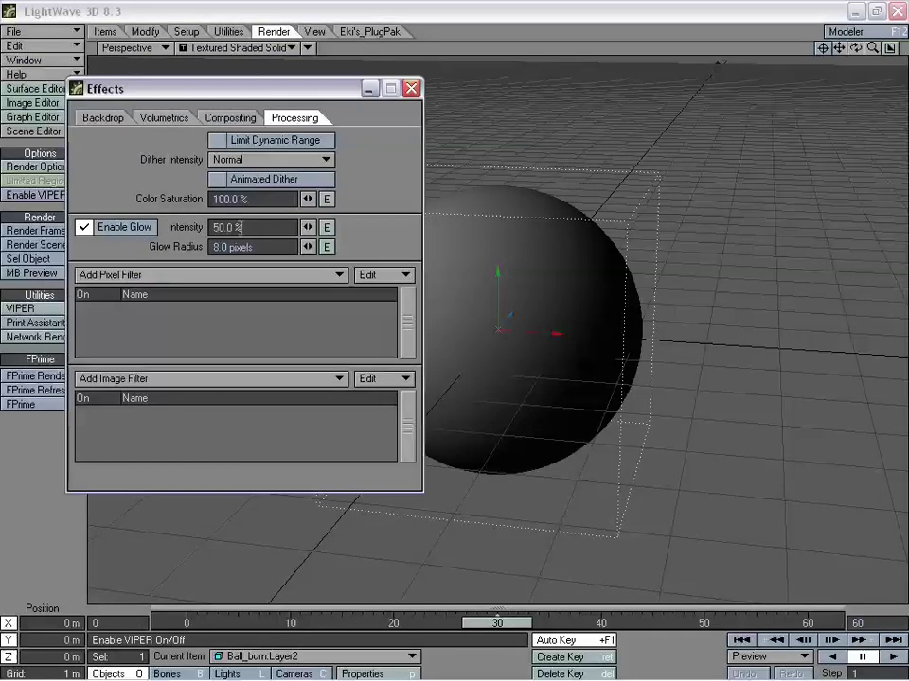
{"action": "left_click", "coordinate": [247, 246]}
{"action": "left_click_drag", "start_coordinate": [293, 92], "coordinate": [317, 76]}
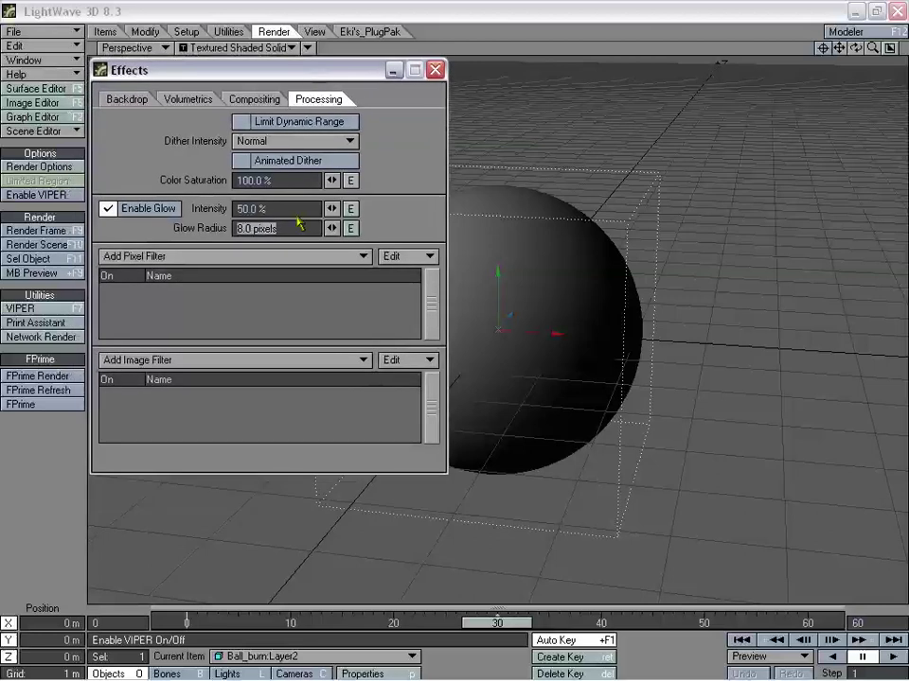
{"action": "left_click_drag", "start_coordinate": [291, 71], "coordinate": [244, 211]}
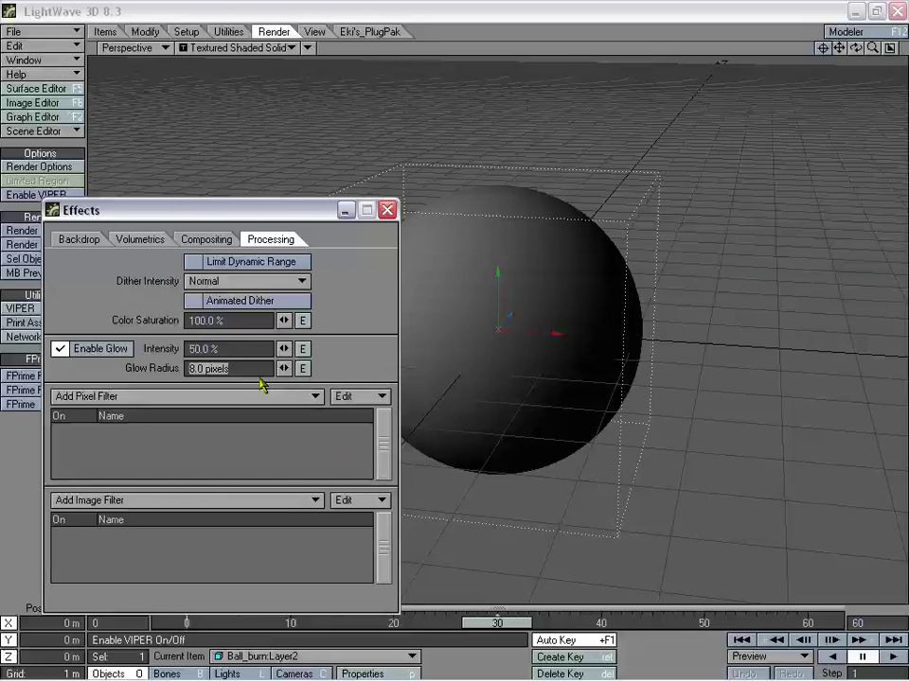
{"action": "type", "text": "16"}
{"action": "key", "text": "Return"}
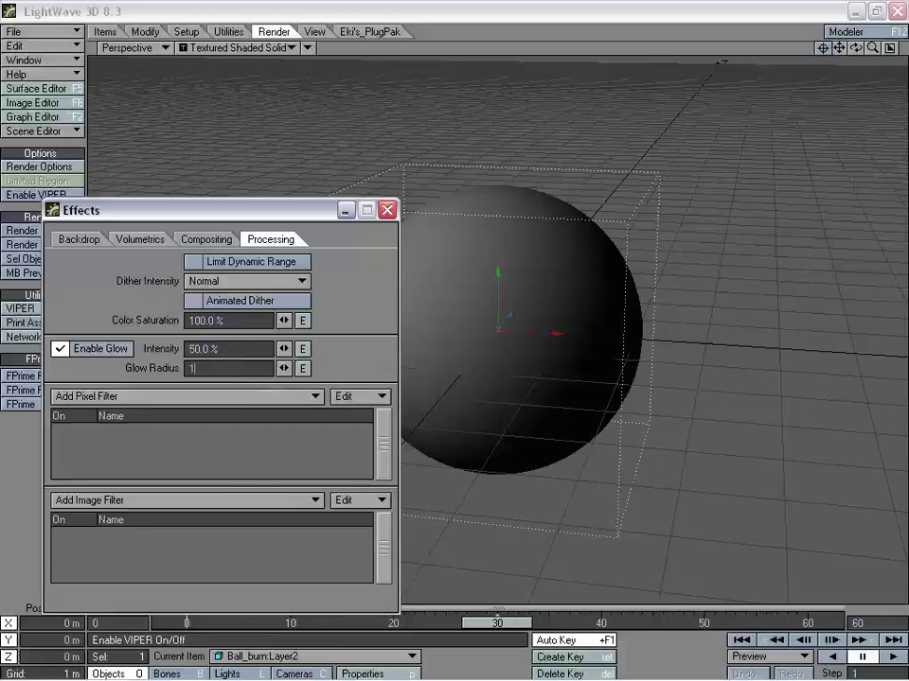
{"action": "left_click_drag", "start_coordinate": [272, 349], "coordinate": [164, 348]}
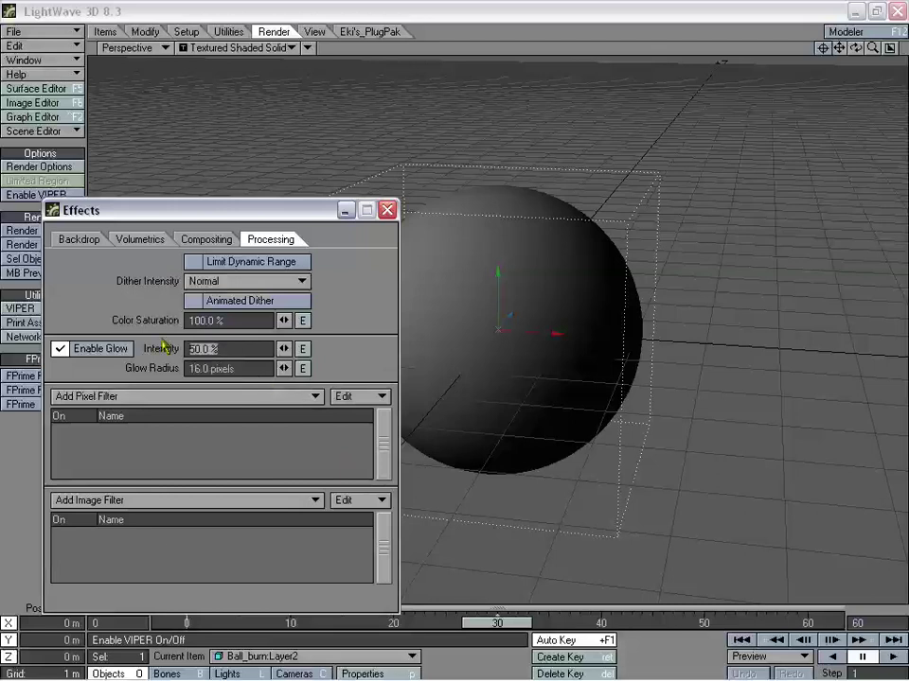
{"action": "type", "text": "150"}
{"action": "key", "text": "Return"}
{"action": "left_click", "coordinate": [388, 210]}
Switch the viewport to Camera View and render frame 30 to examine the glow around the burning areas
{"action": "left_click", "coordinate": [132, 47]}
{"action": "left_click", "coordinate": [189, 71]}
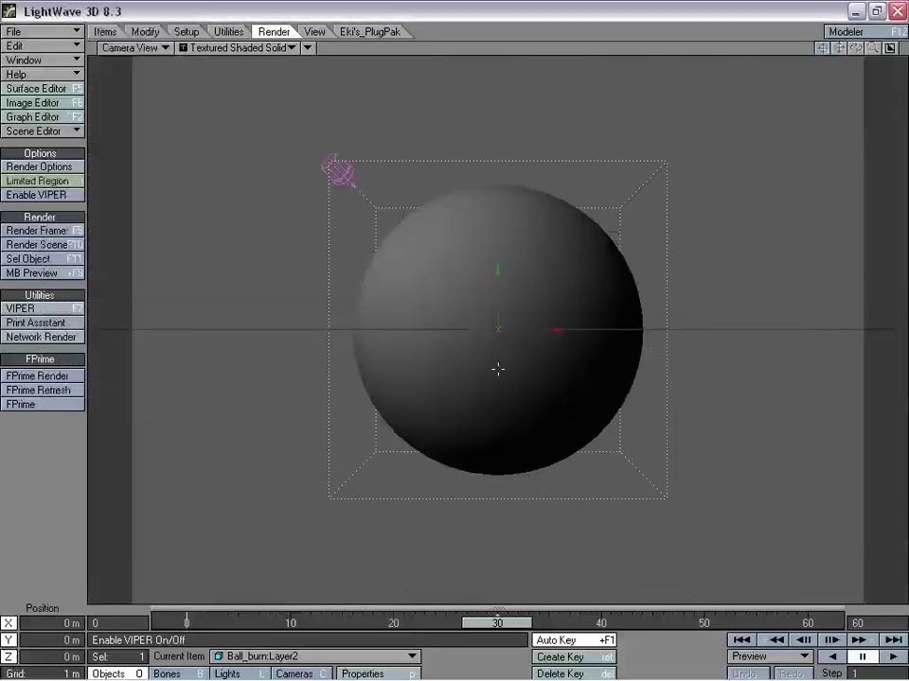
{"action": "key", "text": "Right"}
{"action": "key", "text": "Left"}
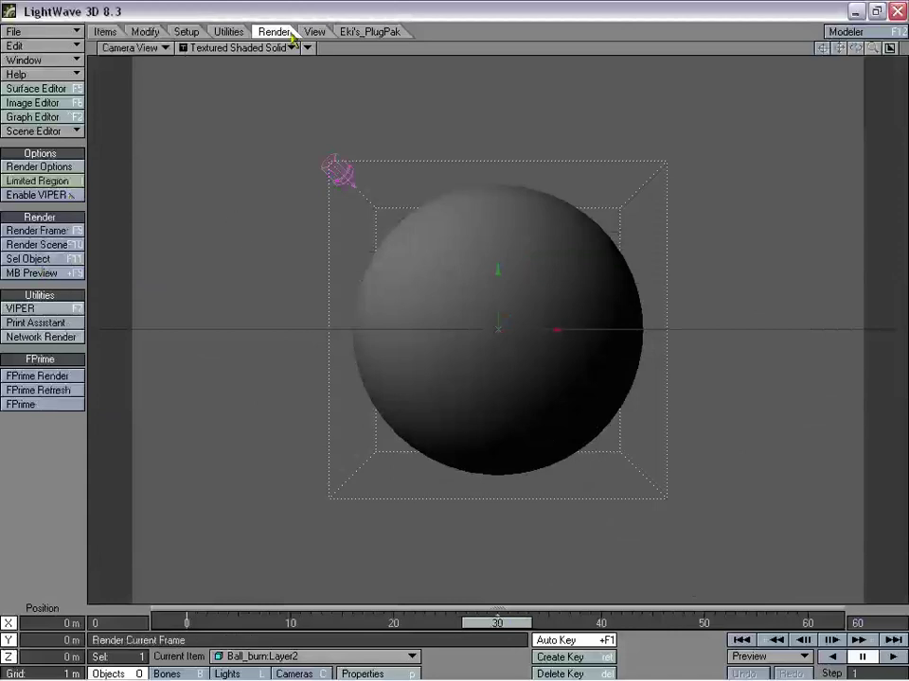
{"action": "left_click", "coordinate": [37, 231]}
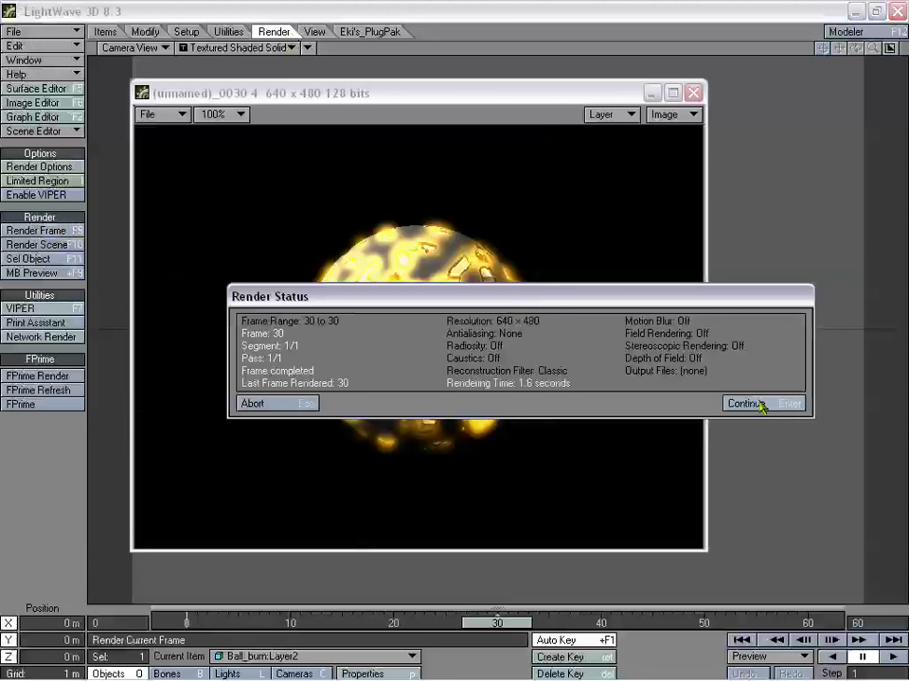
{"action": "left_click", "coordinate": [738, 402]}
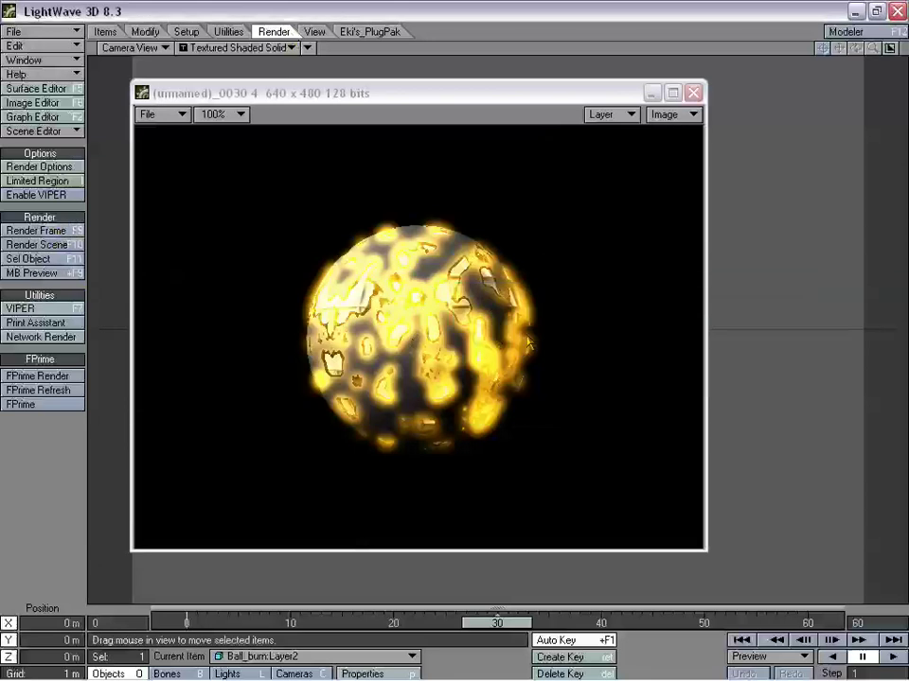
{"action": "left_click", "coordinate": [693, 93]}
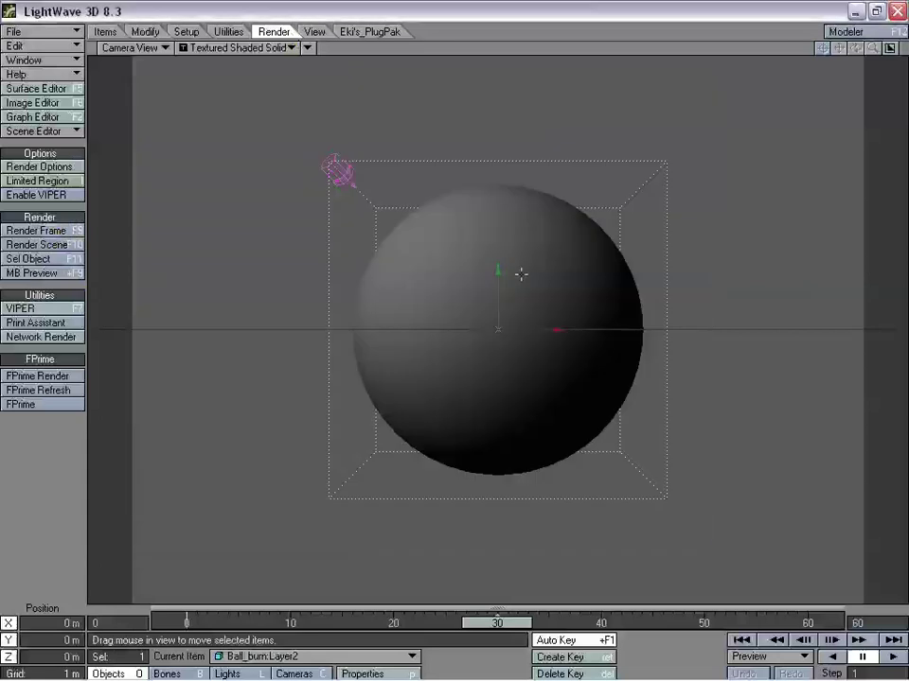
Set the scene's glow radius to 12 pixels and its glow intensity to 75%, and close the effects settings
{"action": "key", "text": "ctrl+F8"}
{"action": "left_click_drag", "start_coordinate": [302, 212], "coordinate": [371, 133]}
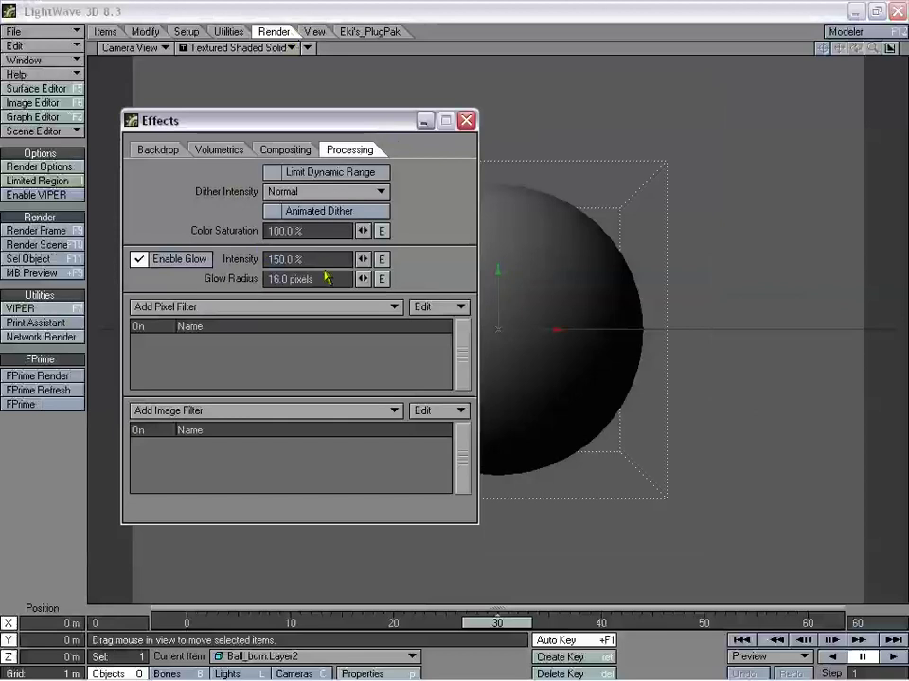
{"action": "left_click", "coordinate": [293, 280]}
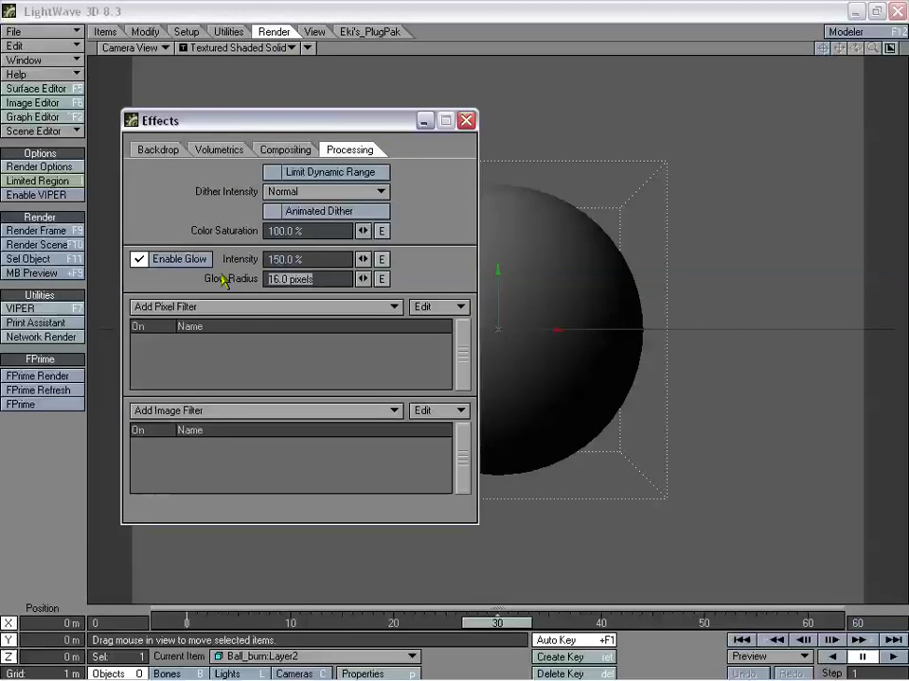
{"action": "type", "text": "12"}
{"action": "key", "text": "Return"}
{"action": "left_click", "coordinate": [305, 259]}
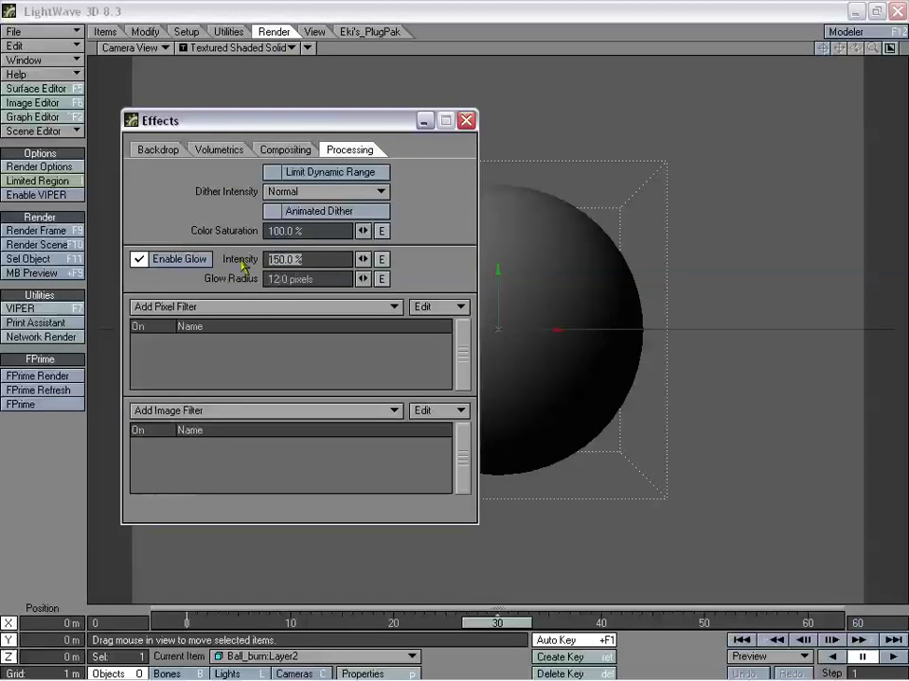
{"action": "type", "text": "75"}
{"action": "key", "text": "Return"}
{"action": "left_click", "coordinate": [466, 121]}
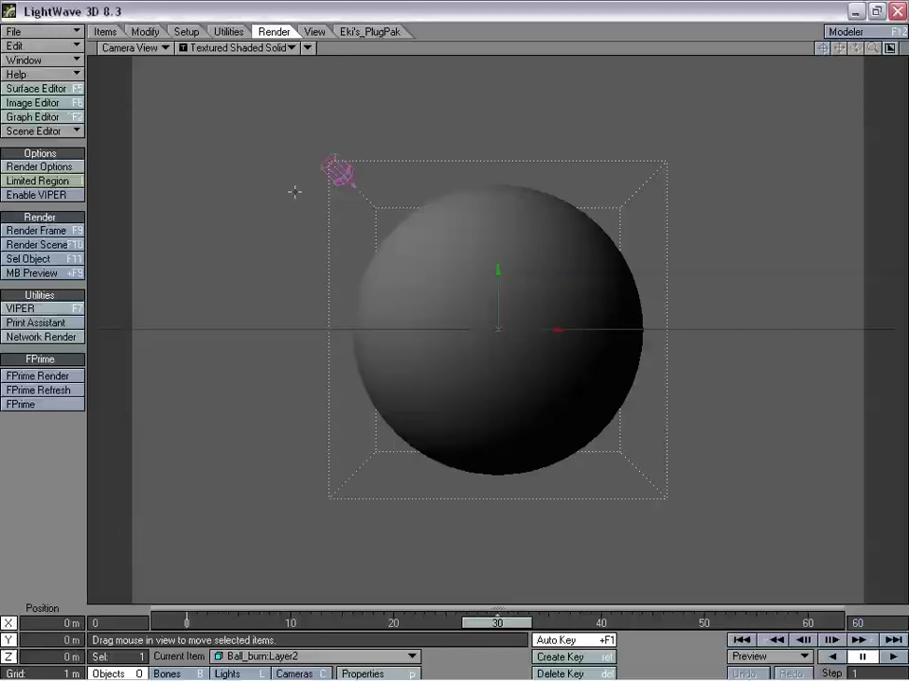
Render frame 30 to examine the ball with the reduced scene glow
{"action": "left_click", "coordinate": [52, 231]}
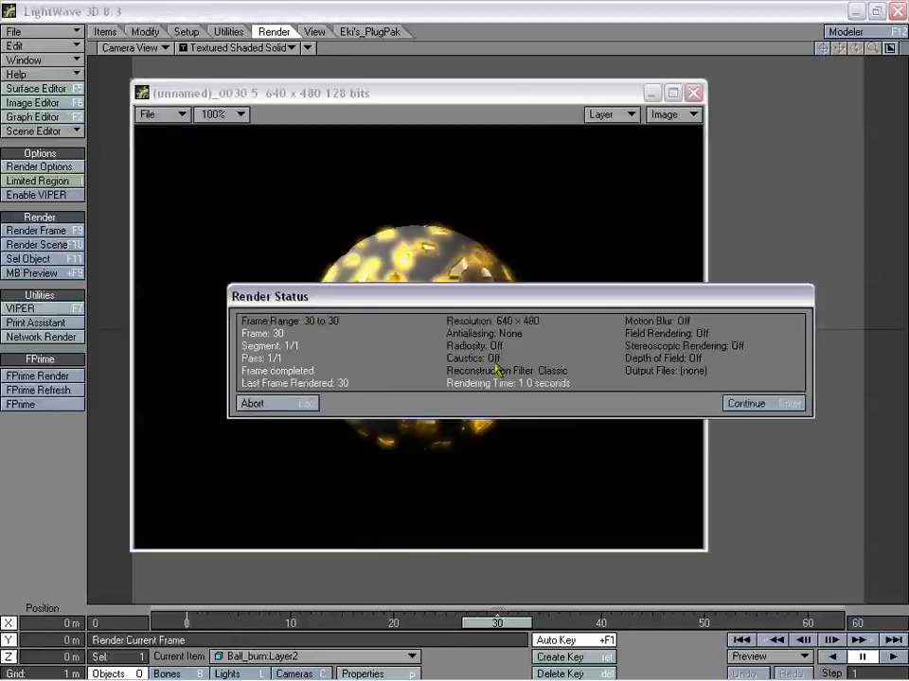
{"action": "left_click", "coordinate": [745, 403]}
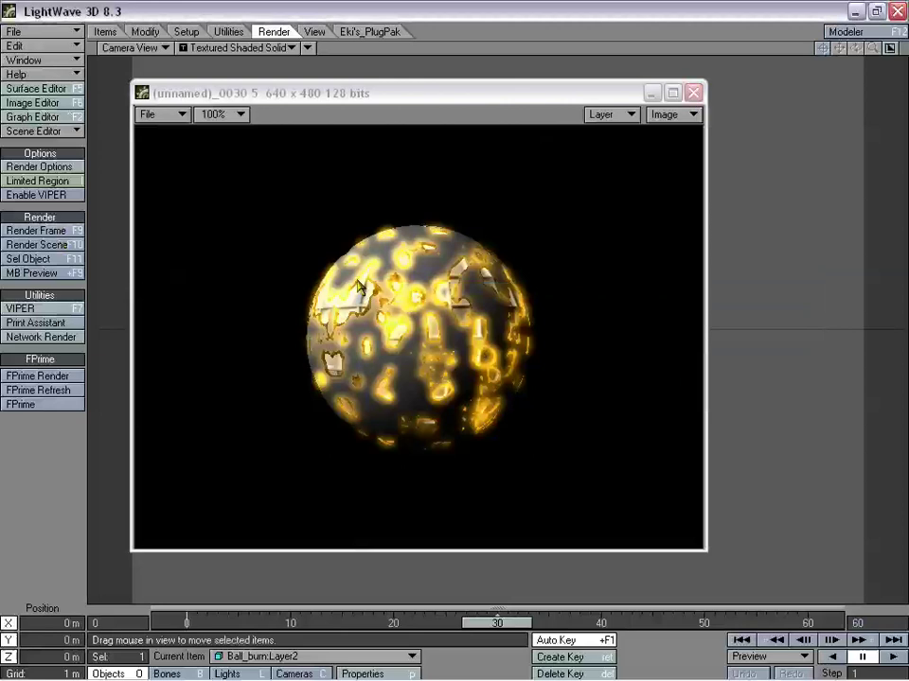
{"action": "left_click", "coordinate": [691, 93]}
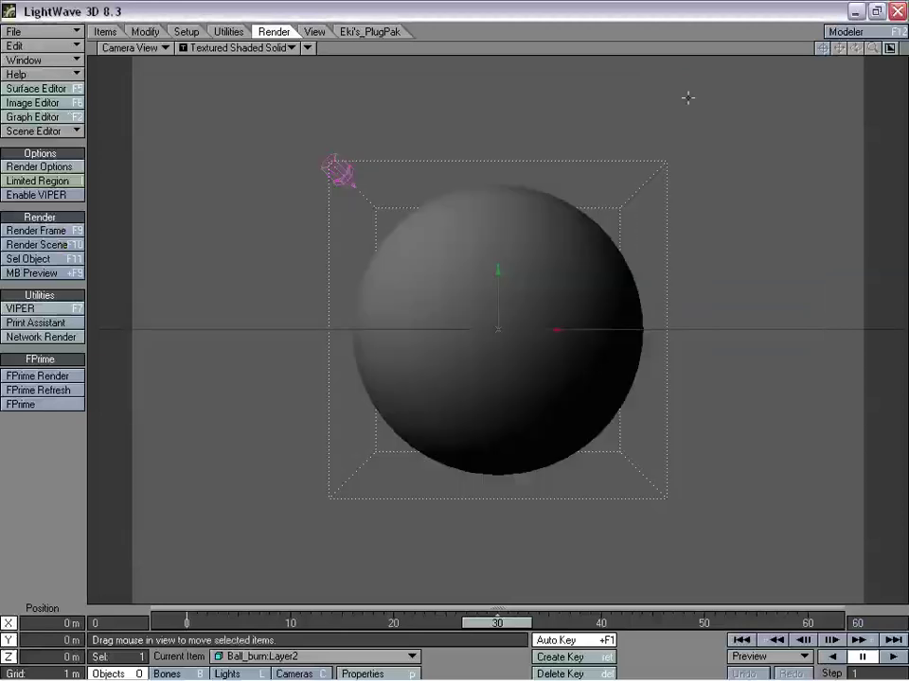
Change the Burn surface's base color to a darker orange and close the surface settings
{"action": "left_click", "coordinate": [36, 88]}
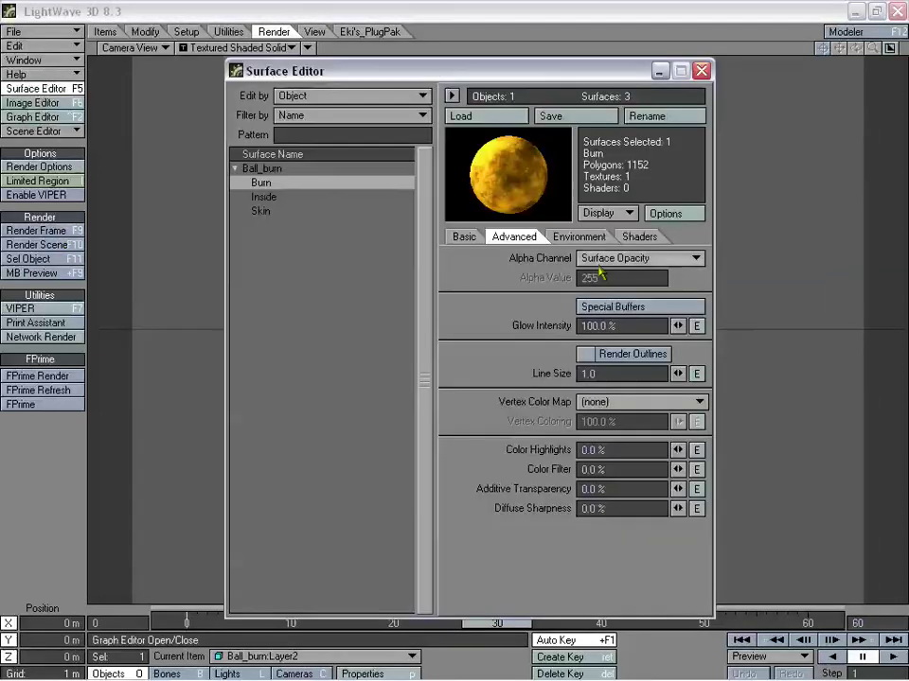
{"action": "left_click", "coordinate": [465, 236]}
{"action": "left_click", "coordinate": [661, 258]}
{"action": "left_click_drag", "start_coordinate": [618, 189], "coordinate": [614, 206]}
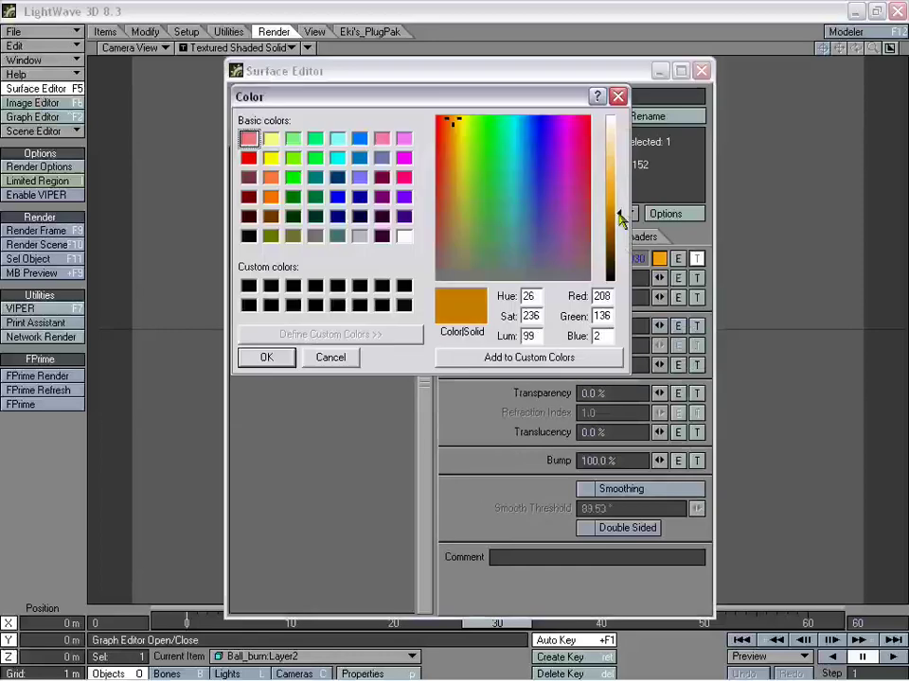
{"action": "left_click_drag", "start_coordinate": [445, 129], "coordinate": [450, 127]}
{"action": "left_click", "coordinate": [266, 357]}
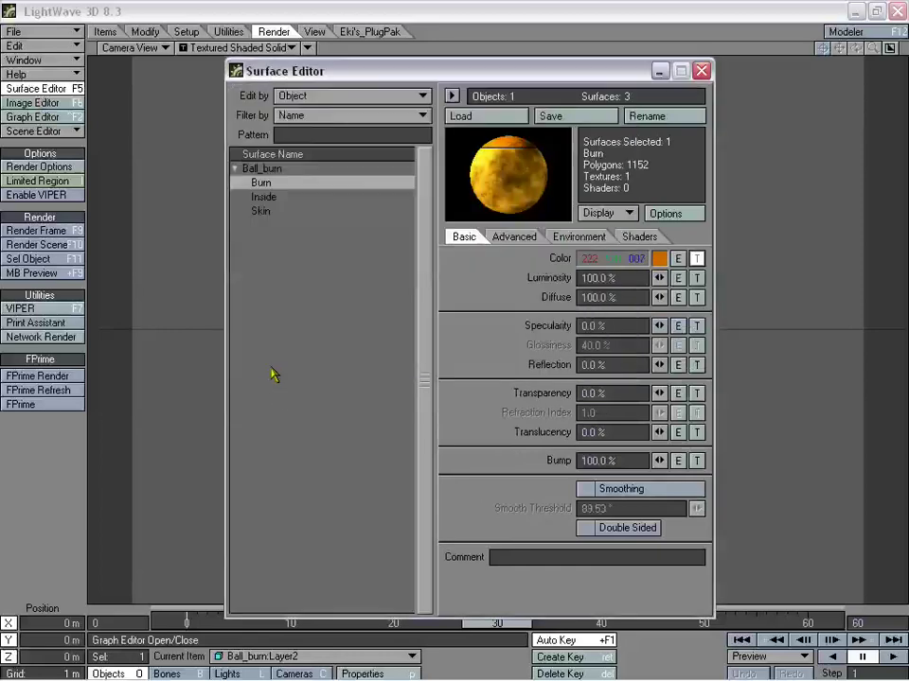
{"action": "left_click", "coordinate": [701, 71]}
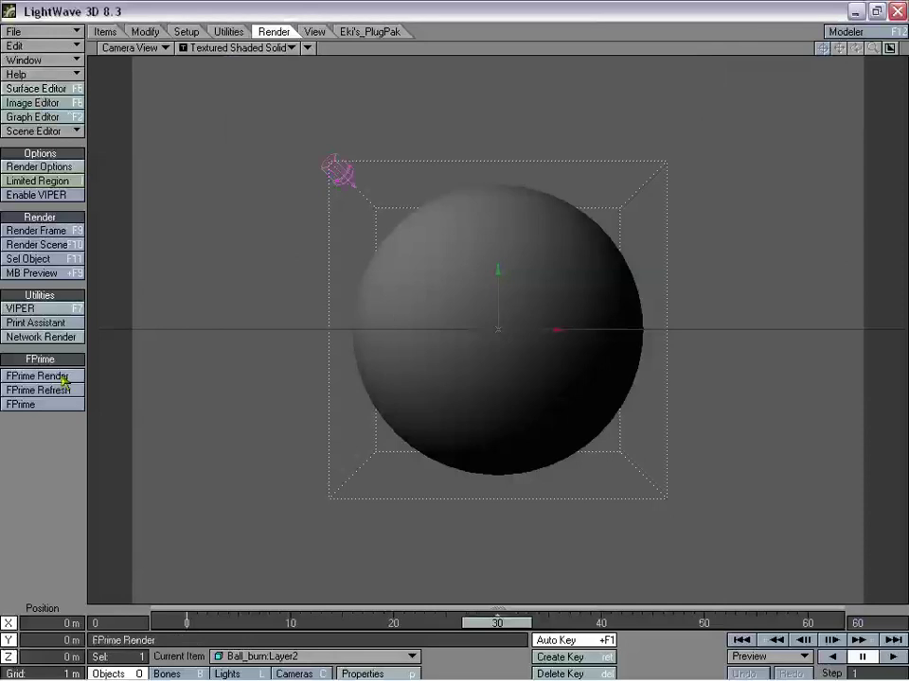
Render frame 30 to examine the glow with the darker orange burn color
{"action": "left_click", "coordinate": [64, 232]}
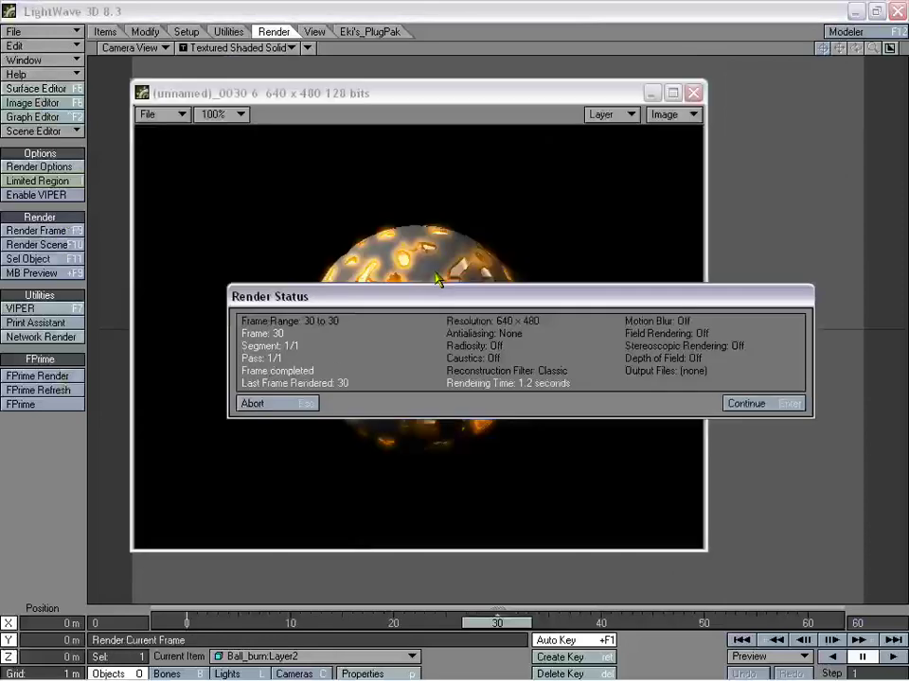
{"action": "left_click", "coordinate": [745, 404]}
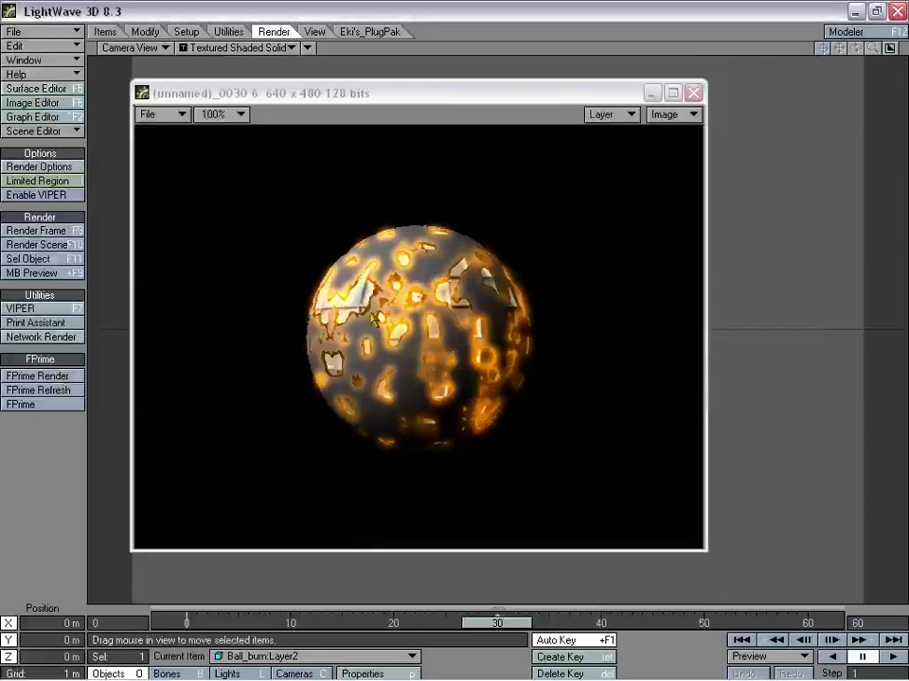
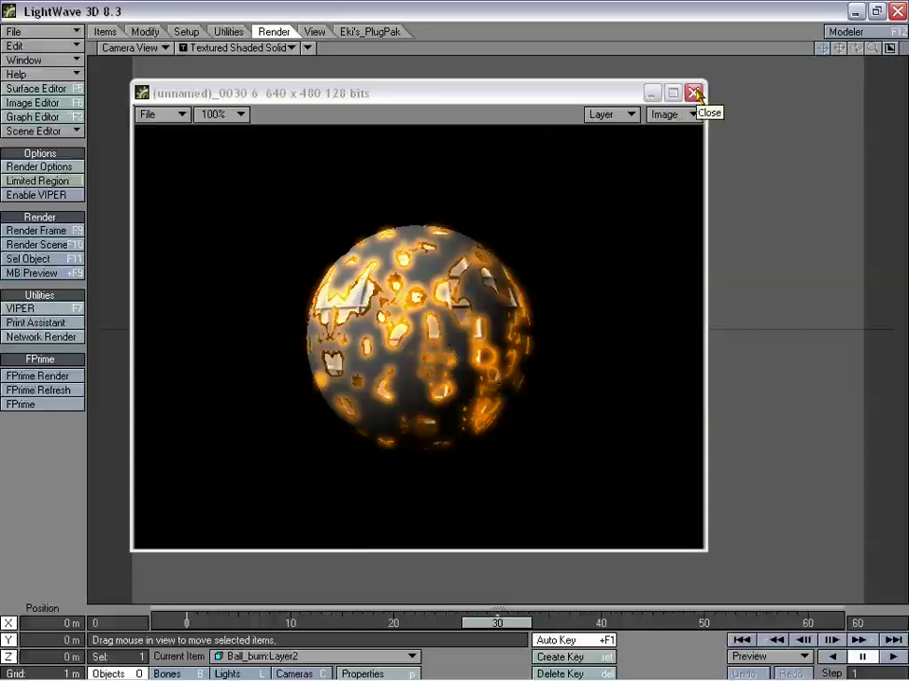
{"action": "left_click", "coordinate": [694, 92]}
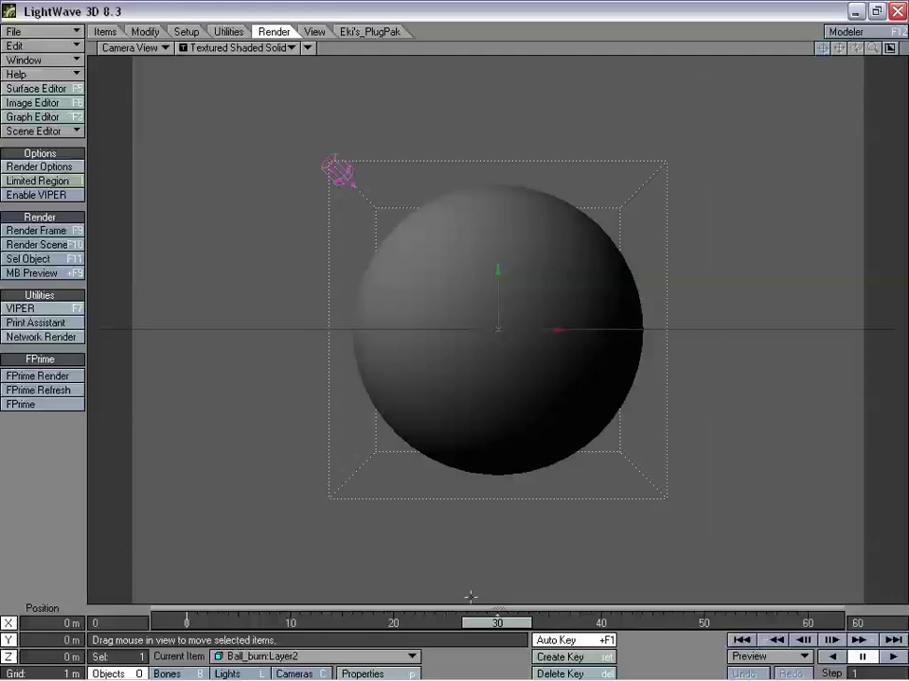
Move the camera close to the ball, to about Z -4 m, and render frame 30 to examine the glow width
{"action": "key", "text": "shift+c"}
{"action": "mouse_move", "coordinate": [465, 564]}
{"action": "left_mouse_down"}
{"action": "mouse_move", "coordinate": [465, 454]}
{"action": "mouse_move", "coordinate": [468, 553]}
{"action": "left_mouse_up"}
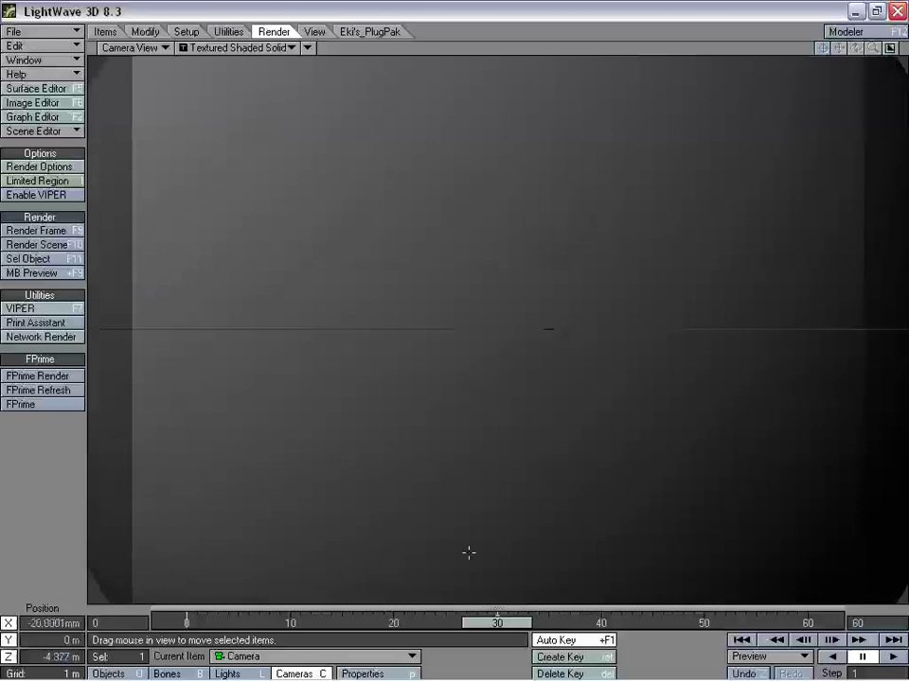
{"action": "left_click_drag", "start_coordinate": [495, 355], "coordinate": [497, 353]}
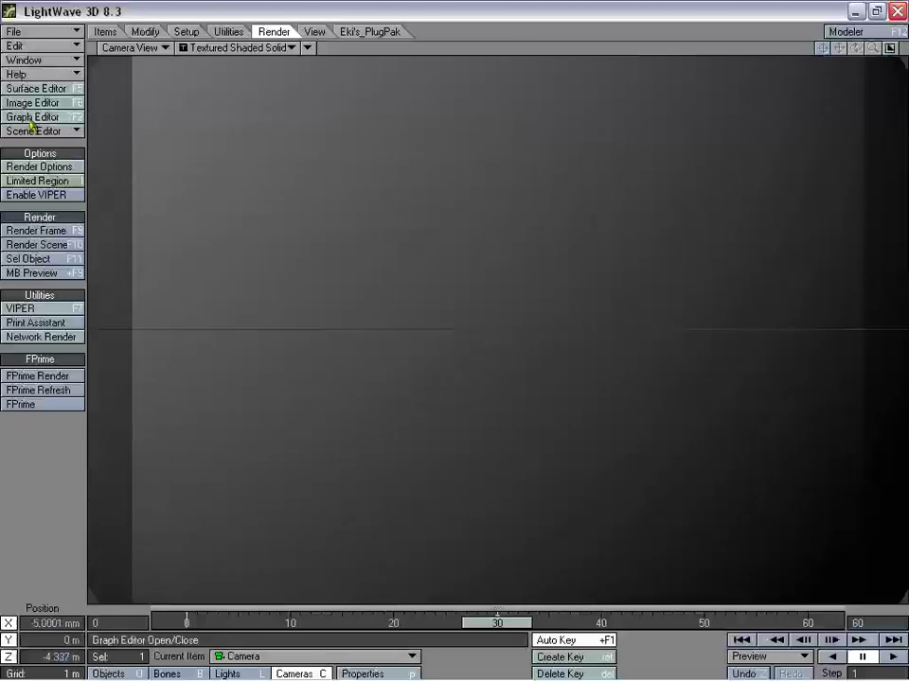
{"action": "left_click_drag", "start_coordinate": [506, 356], "coordinate": [519, 344]}
{"action": "left_click", "coordinate": [38, 230]}
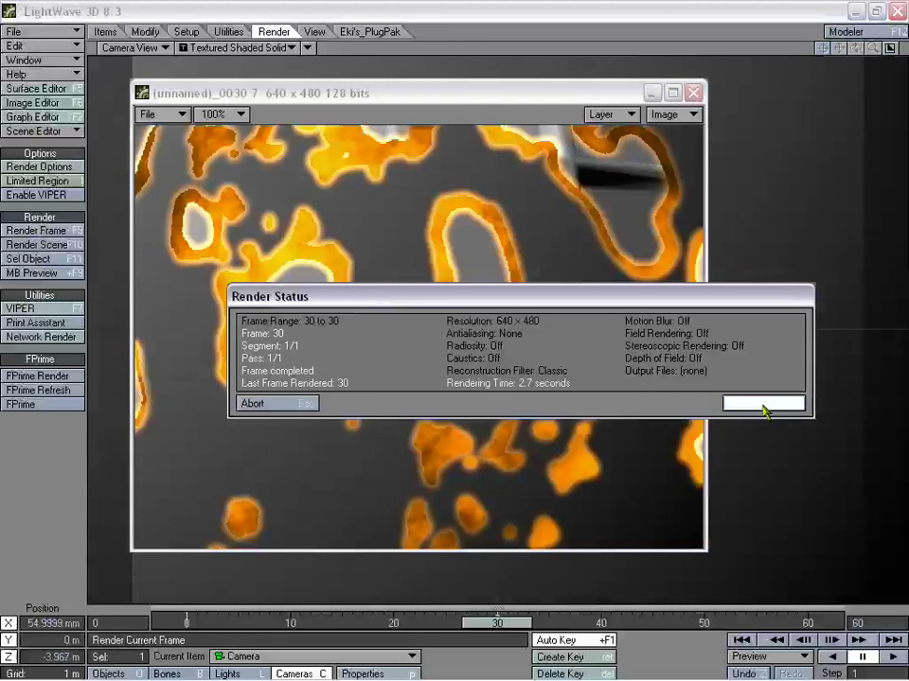
{"action": "left_click", "coordinate": [762, 407]}
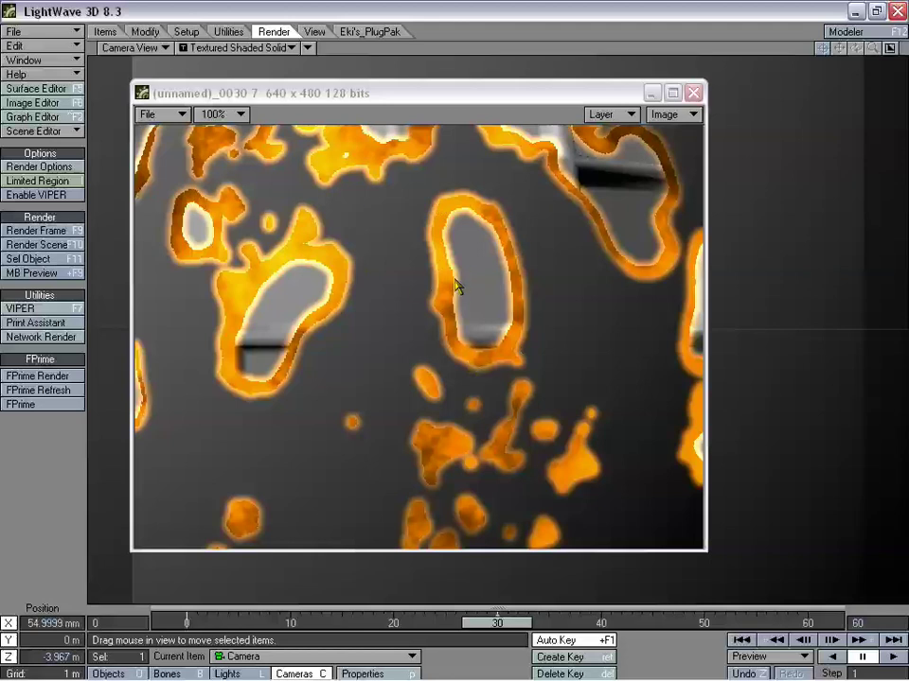
{"action": "left_click", "coordinate": [692, 92]}
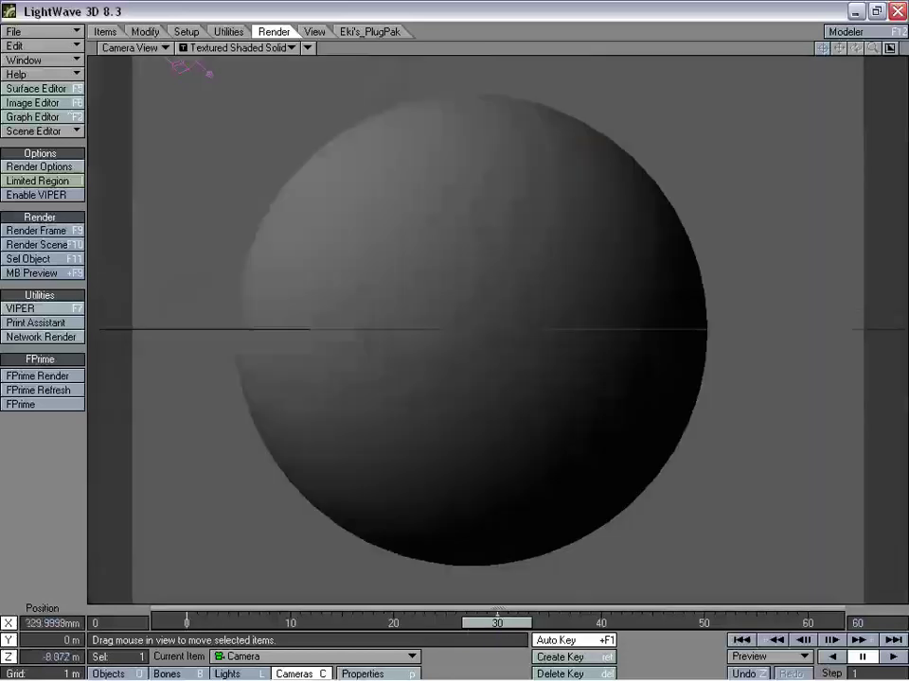
Move the camera far from the ball, to about Z -67 m, and render frame 30 to examine the glow width
{"action": "left_click_drag", "start_coordinate": [182, 60], "coordinate": [415, 205]}
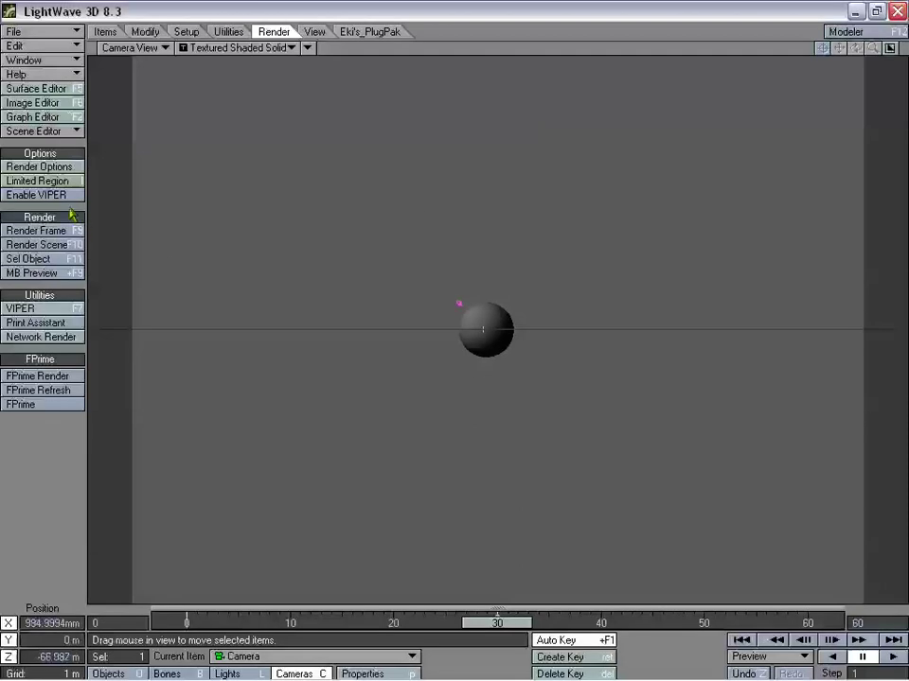
{"action": "left_click", "coordinate": [39, 231]}
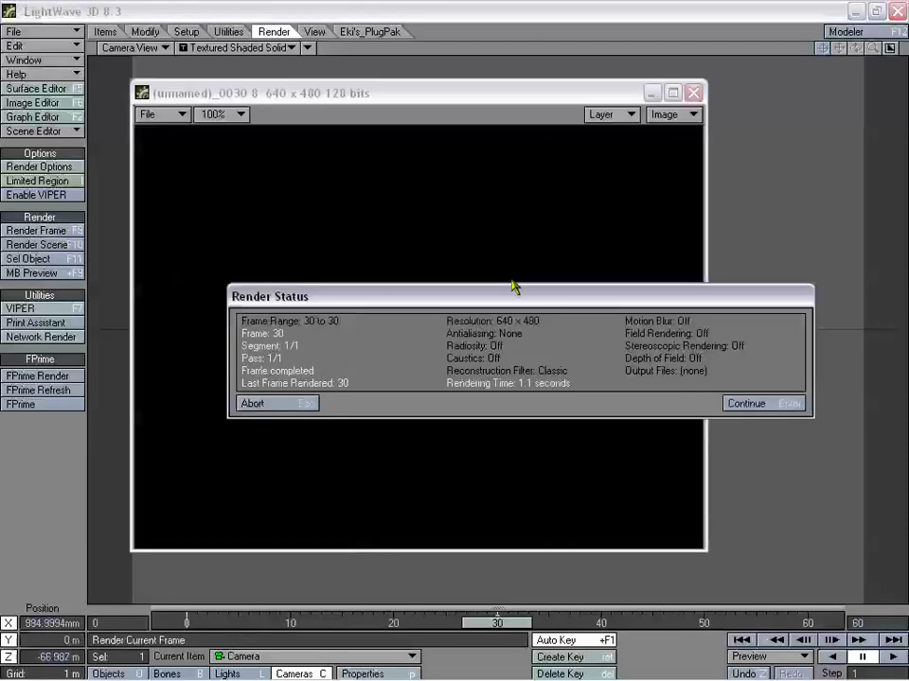
{"action": "left_click", "coordinate": [744, 403]}
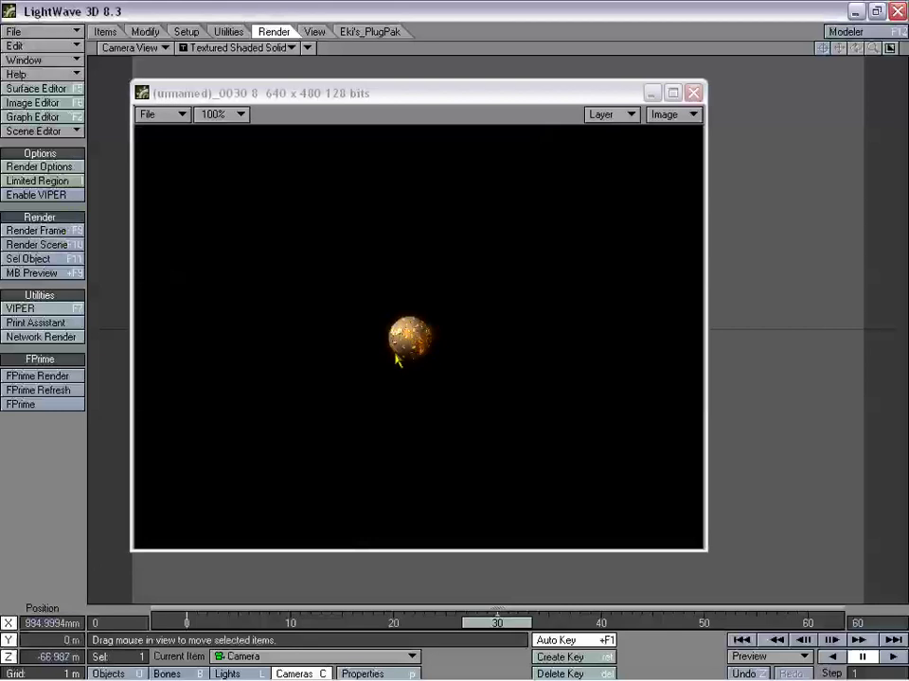
{"action": "left_click", "coordinate": [694, 93]}
Bring the camera back to about Z -13.3 m and review the scene's glow intensity and radius settings
{"action": "left_click_drag", "start_coordinate": [512, 445], "coordinate": [487, 457]}
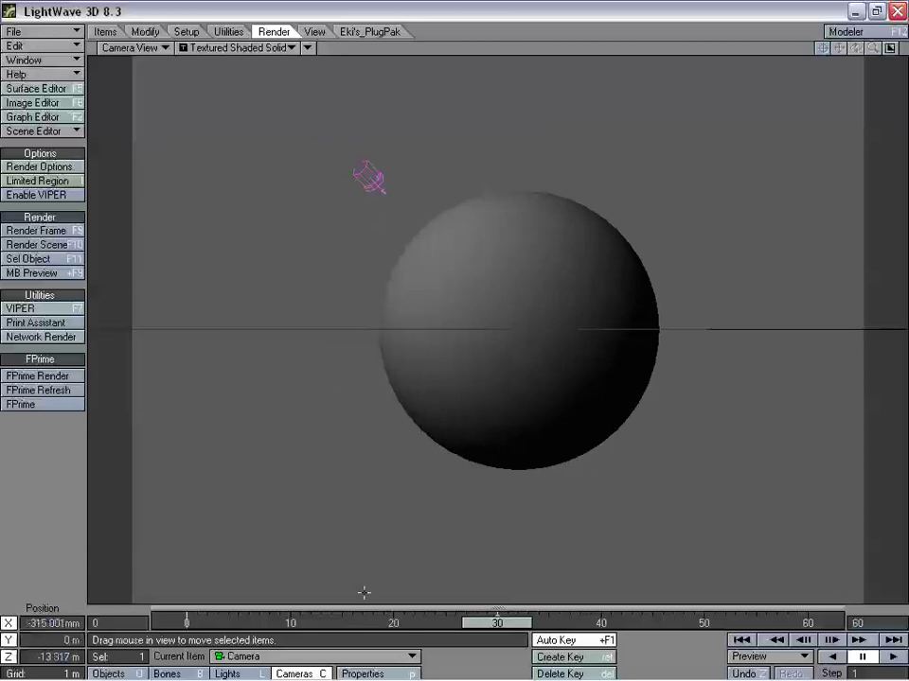
{"action": "key", "text": "ctrl+F8"}
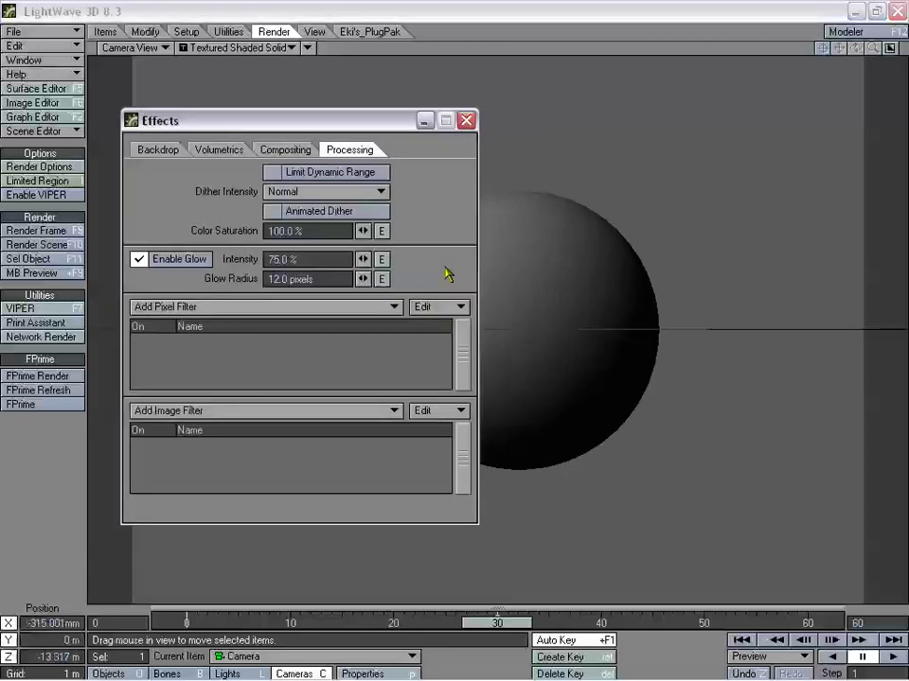
{"action": "left_click_drag", "start_coordinate": [325, 127], "coordinate": [460, 161]}
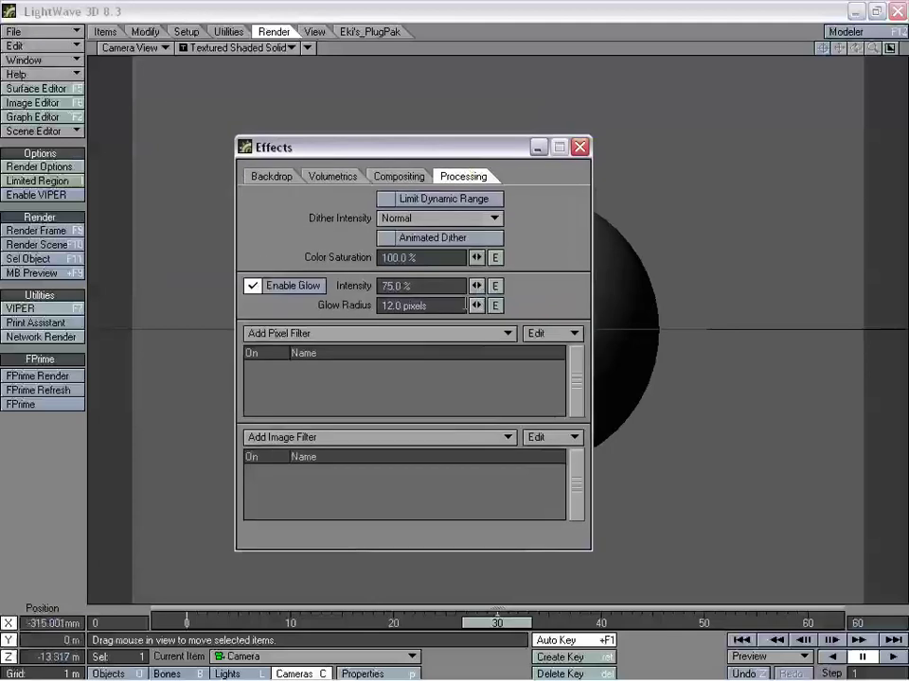
{"action": "key", "text": "ctrl+F8"}
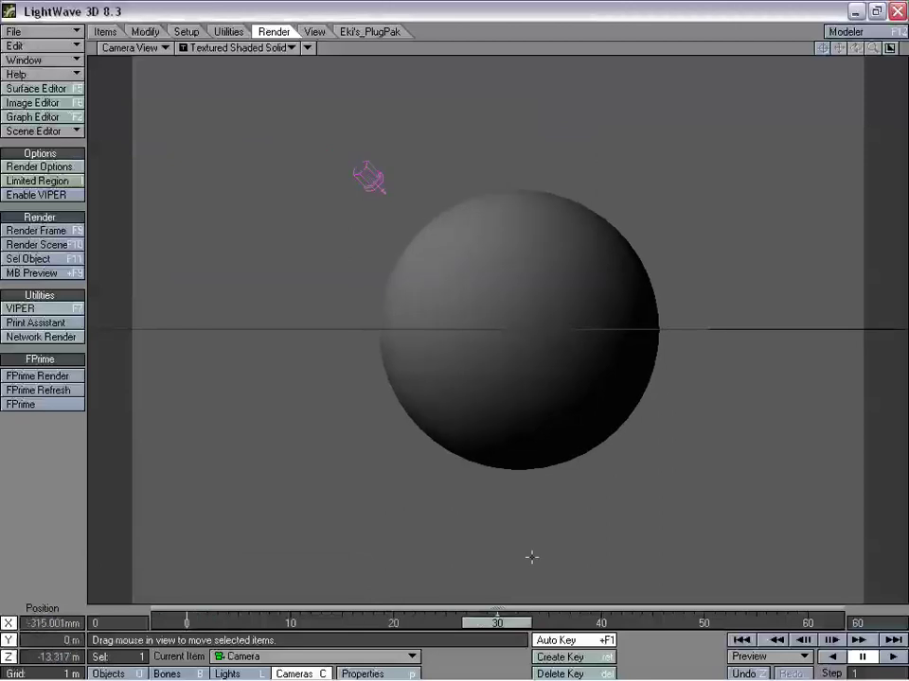
Move the camera away to about Z -34 m at frame 30, and return the timeline to frame 0
{"action": "left_click_drag", "start_coordinate": [531, 557], "coordinate": [521, 419]}
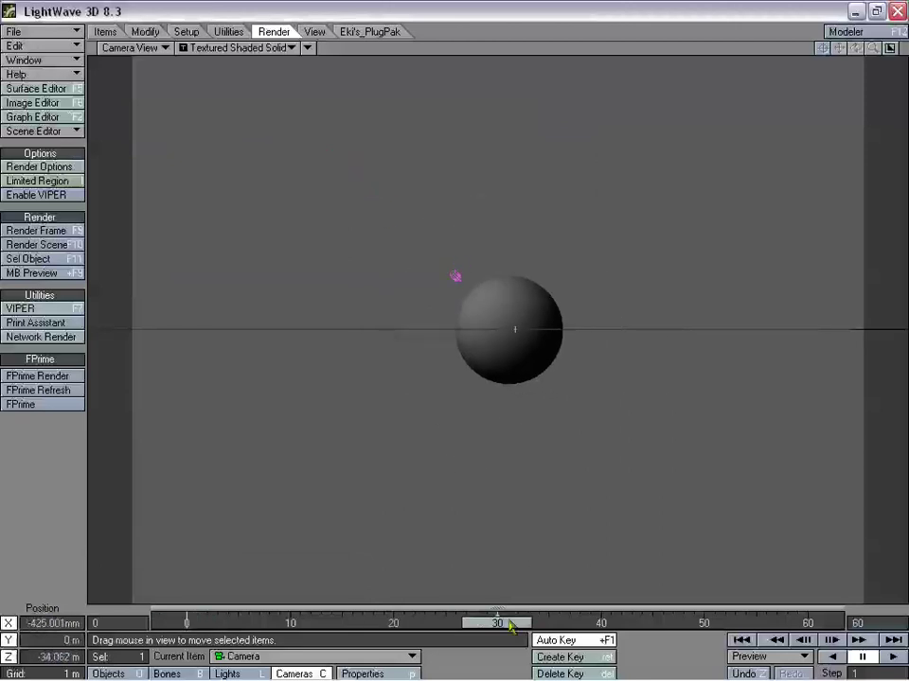
{"action": "left_click_drag", "start_coordinate": [509, 625], "coordinate": [198, 624]}
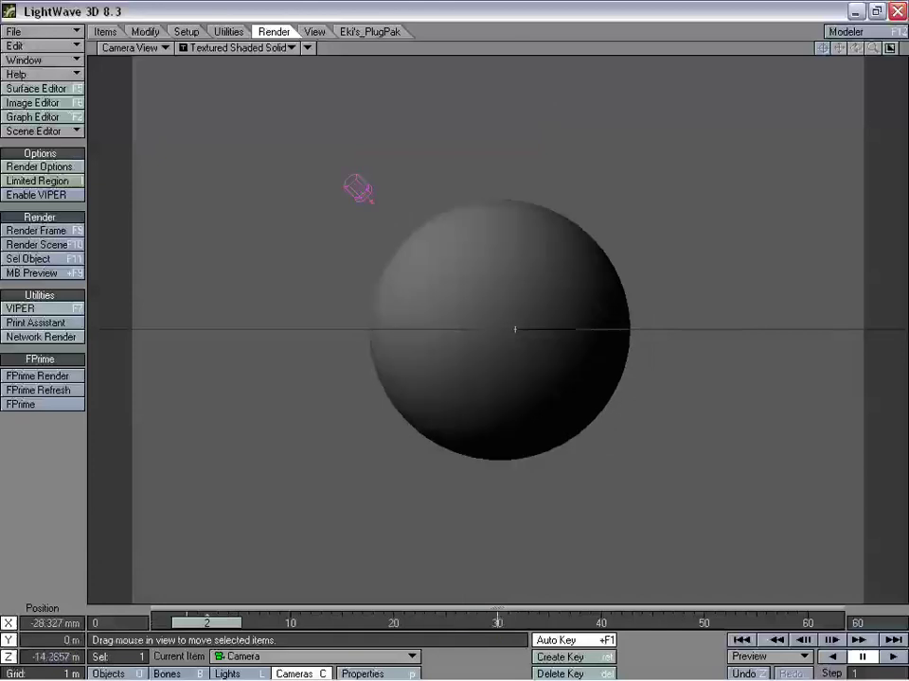
{"action": "left_click_drag", "start_coordinate": [497, 623], "coordinate": [186, 622]}
{"action": "left_click", "coordinate": [864, 654]}
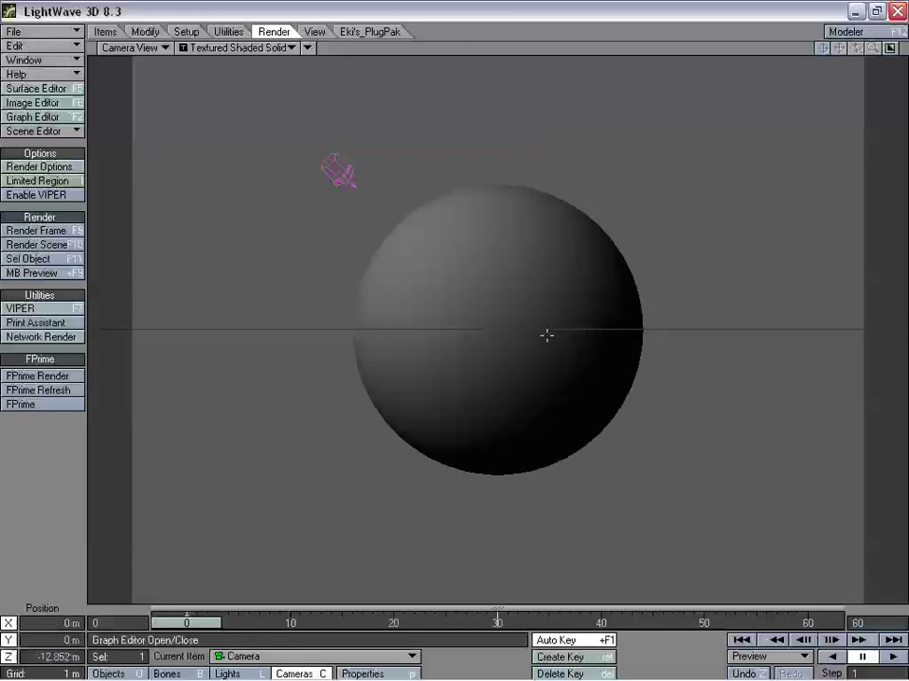
Render frame 0 to examine the ball at the start of the animation
{"action": "left_click", "coordinate": [38, 232]}
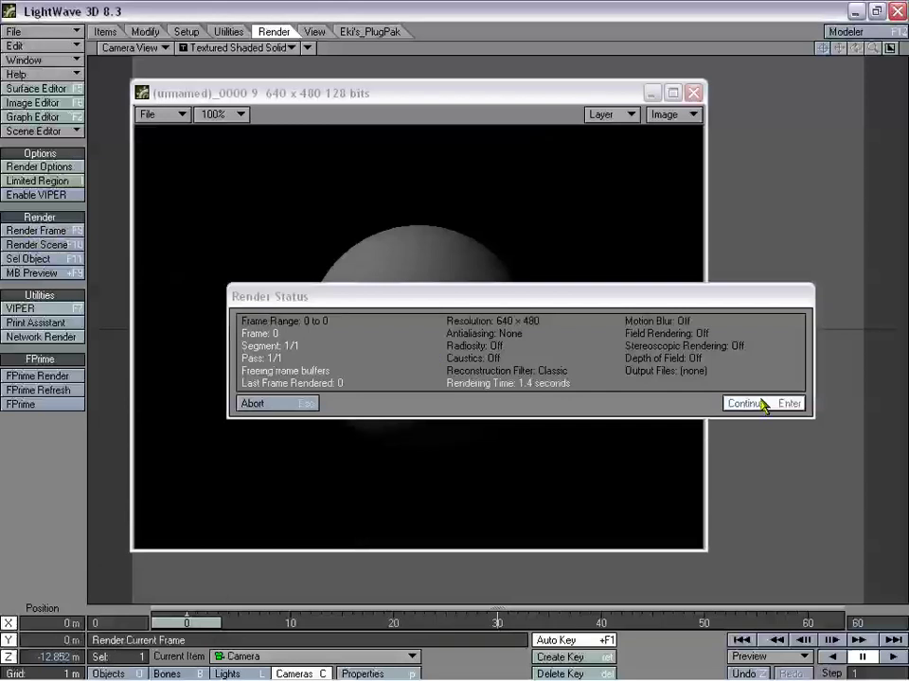
{"action": "left_click", "coordinate": [747, 403]}
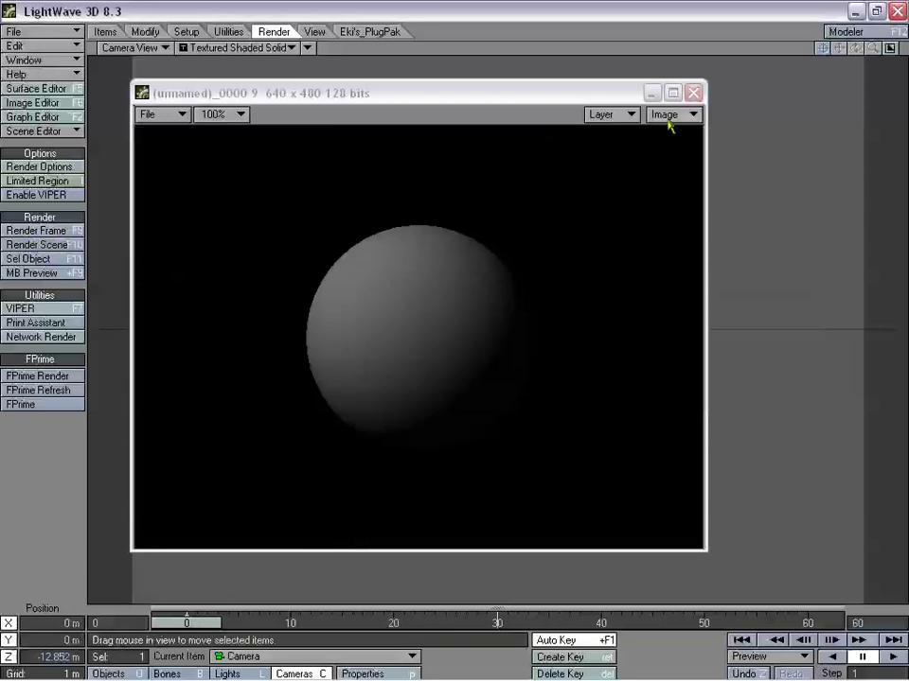
{"action": "left_click", "coordinate": [693, 93]}
Delete the camera's keyframe at frame 30
{"action": "left_click_drag", "start_coordinate": [267, 627], "coordinate": [305, 628]}
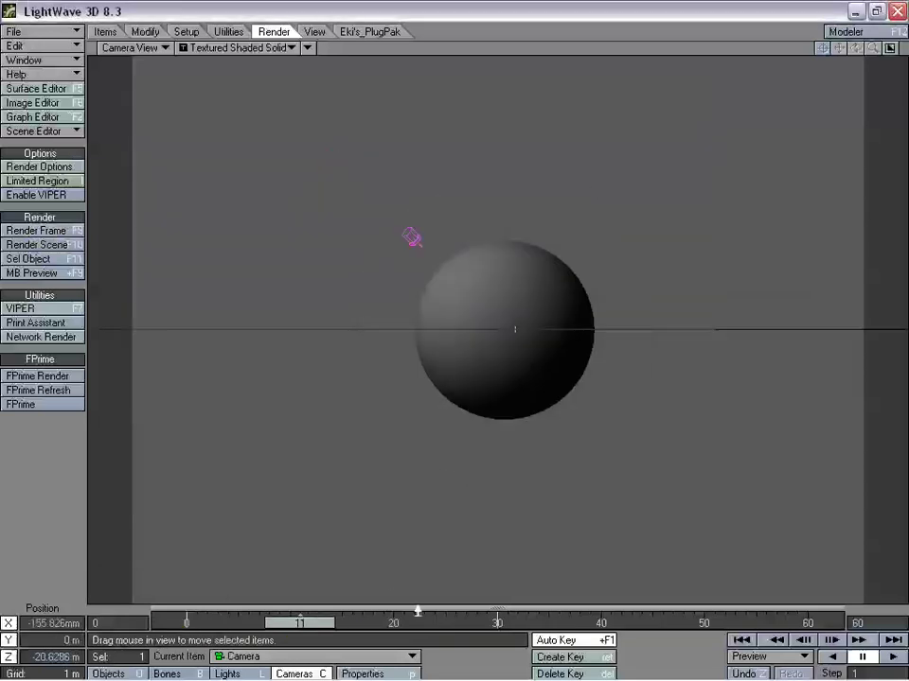
{"action": "left_click", "coordinate": [858, 640]}
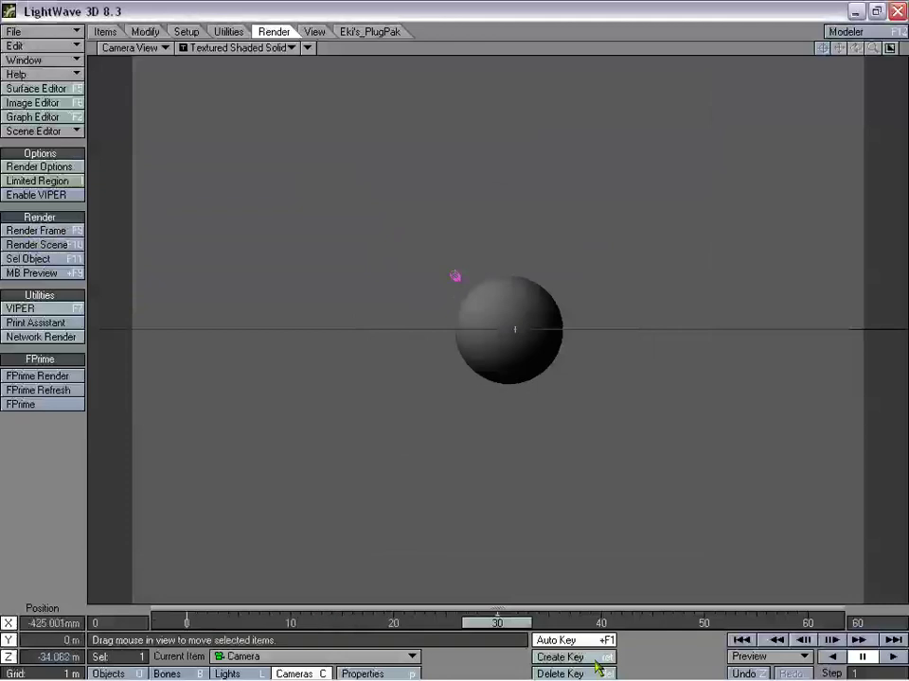
{"action": "left_click", "coordinate": [592, 657]}
{"action": "left_click", "coordinate": [636, 332]}
{"action": "left_click_drag", "start_coordinate": [486, 628], "coordinate": [466, 628]}
{"action": "left_click", "coordinate": [859, 640]}
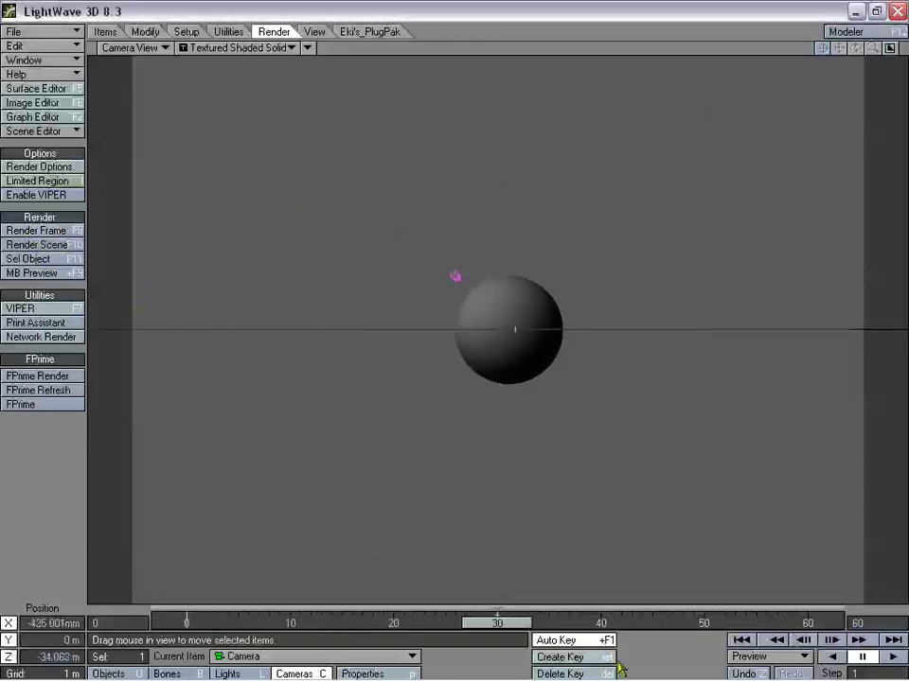
{"action": "left_click", "coordinate": [611, 673]}
{"action": "left_click", "coordinate": [655, 332]}
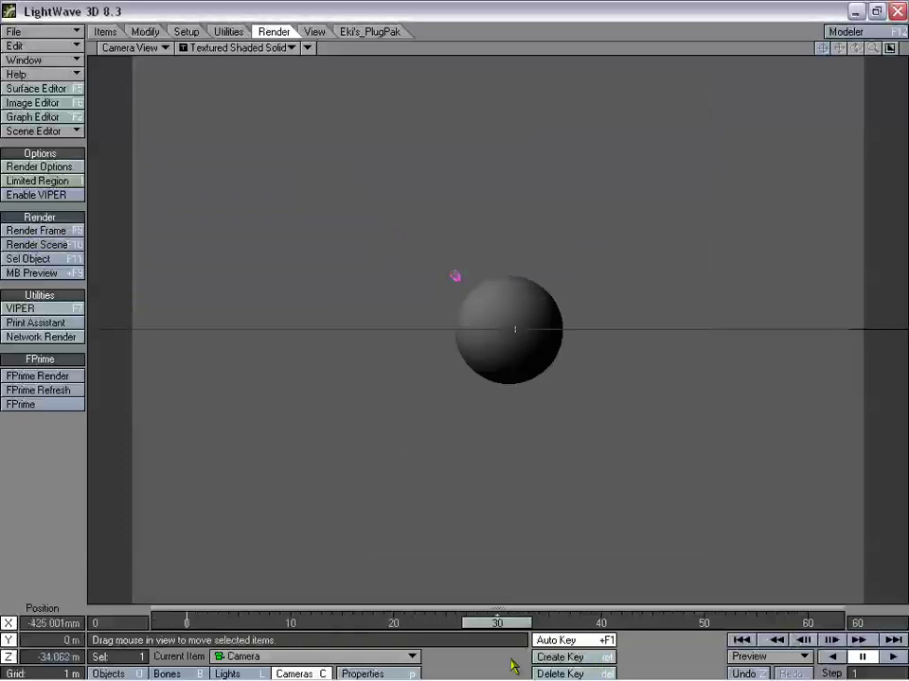
Render frame 55 to examine the ball late in the burn
{"action": "left_click_drag", "start_coordinate": [515, 627], "coordinate": [756, 623]}
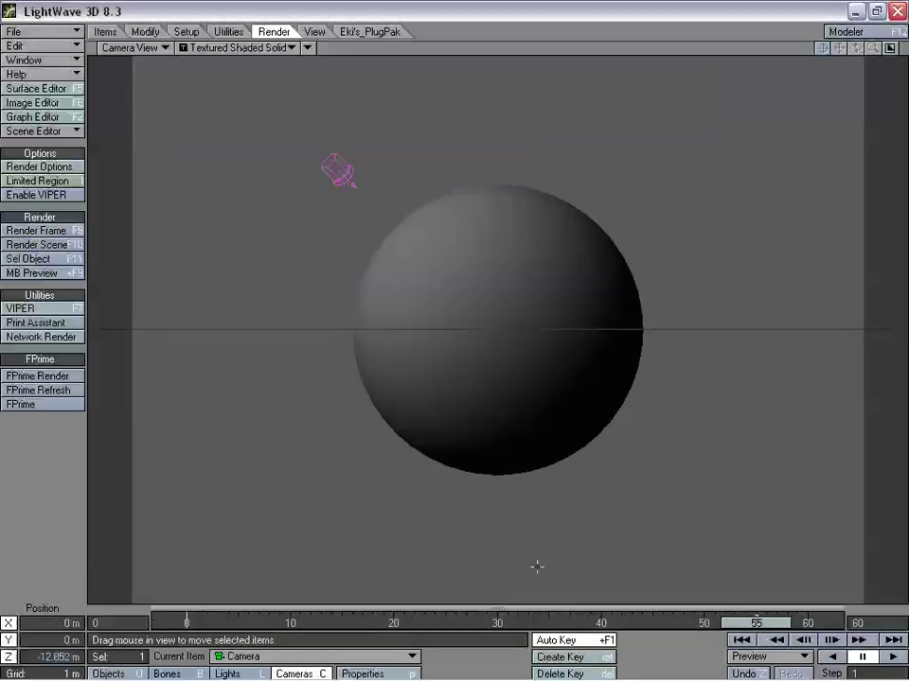
{"action": "left_click", "coordinate": [36, 230]}
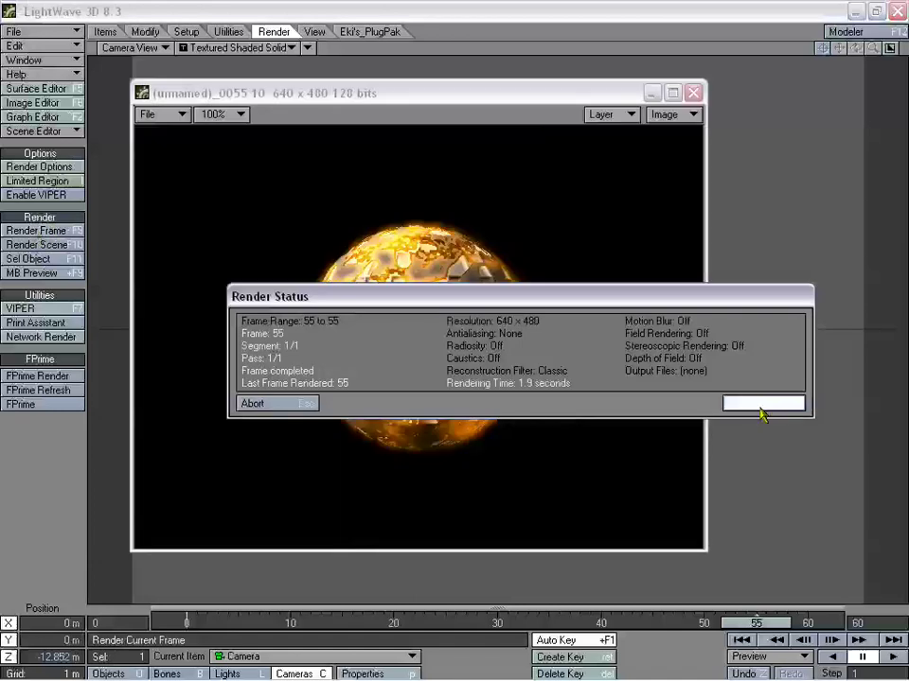
{"action": "left_click", "coordinate": [760, 405]}
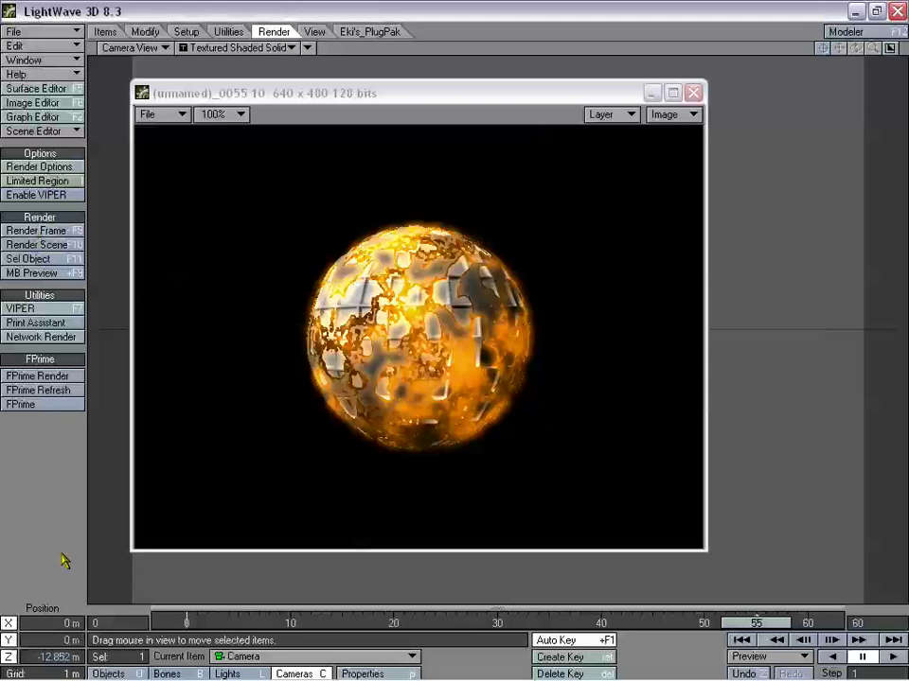
{"action": "left_click_drag", "start_coordinate": [424, 95], "coordinate": [459, 120]}
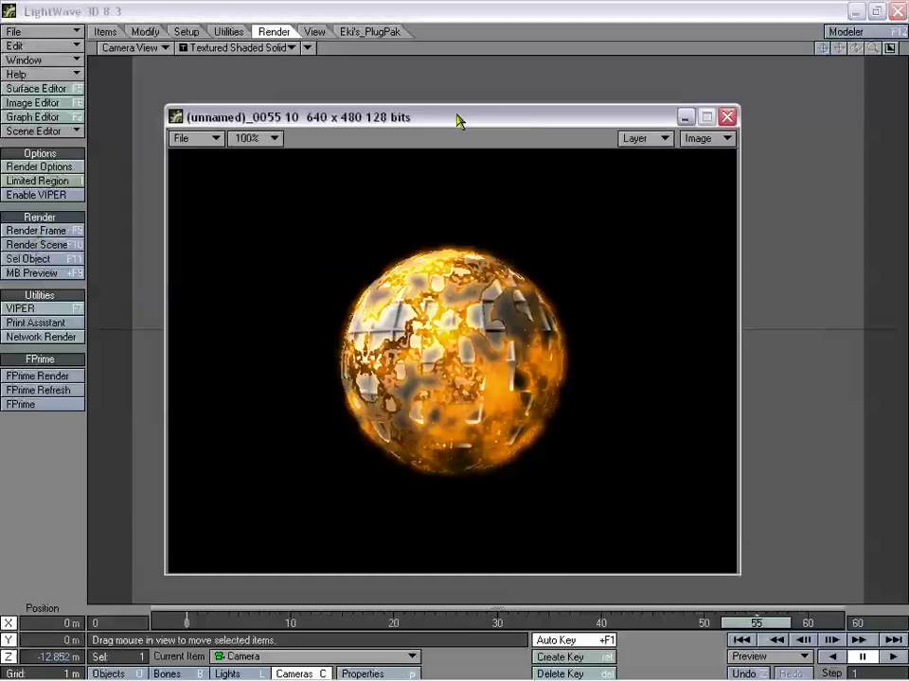
Review the dissolve sequence's start frame and frame range, and close the rendered image
{"action": "left_click", "coordinate": [38, 103]}
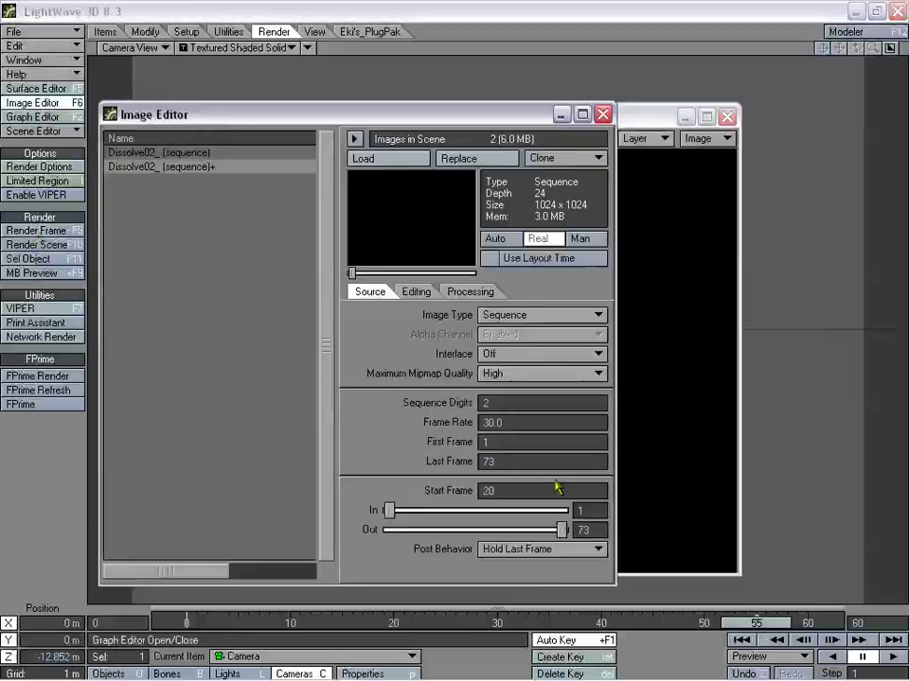
{"action": "left_click", "coordinate": [602, 115]}
{"action": "left_click_drag", "start_coordinate": [604, 117], "coordinate": [603, 110]}
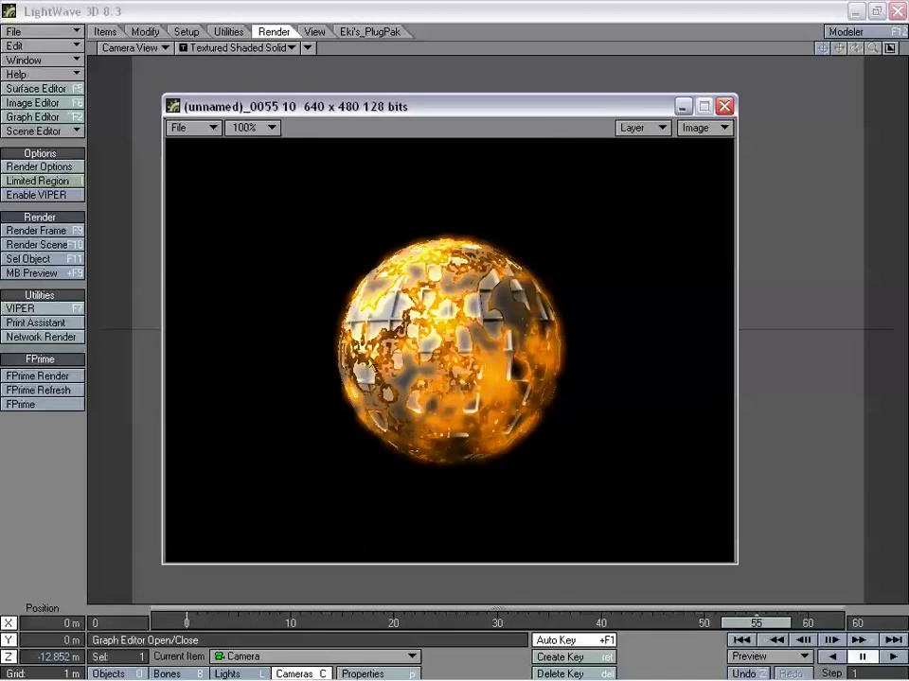
{"action": "left_click", "coordinate": [721, 104]}
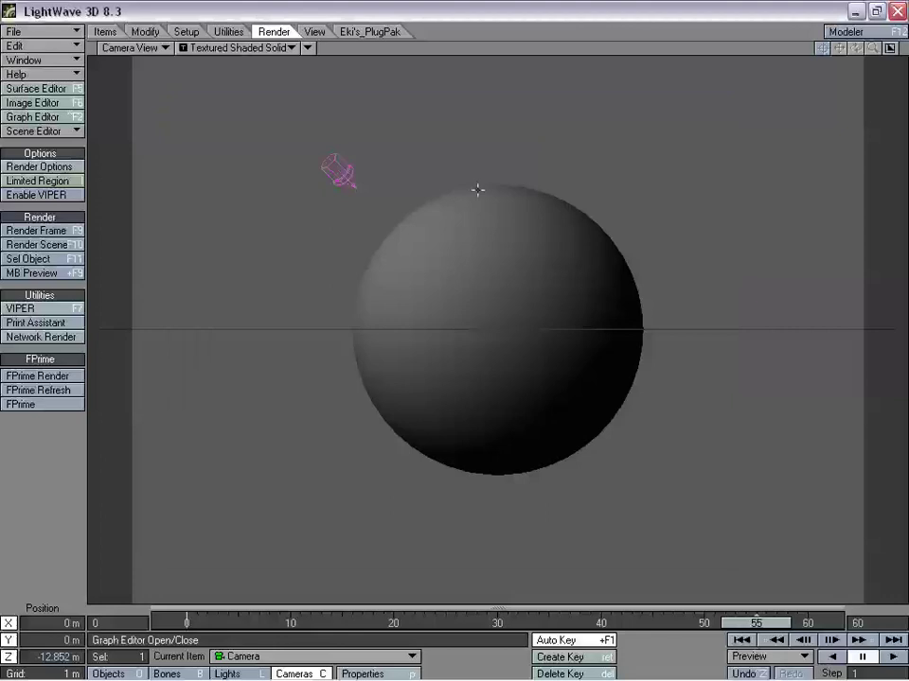
Set the camera's antialiasing to PLD 3-Pass and render frame 55 to check the smoother edges
{"action": "key", "text": "p"}
{"action": "left_click", "coordinate": [411, 405]}
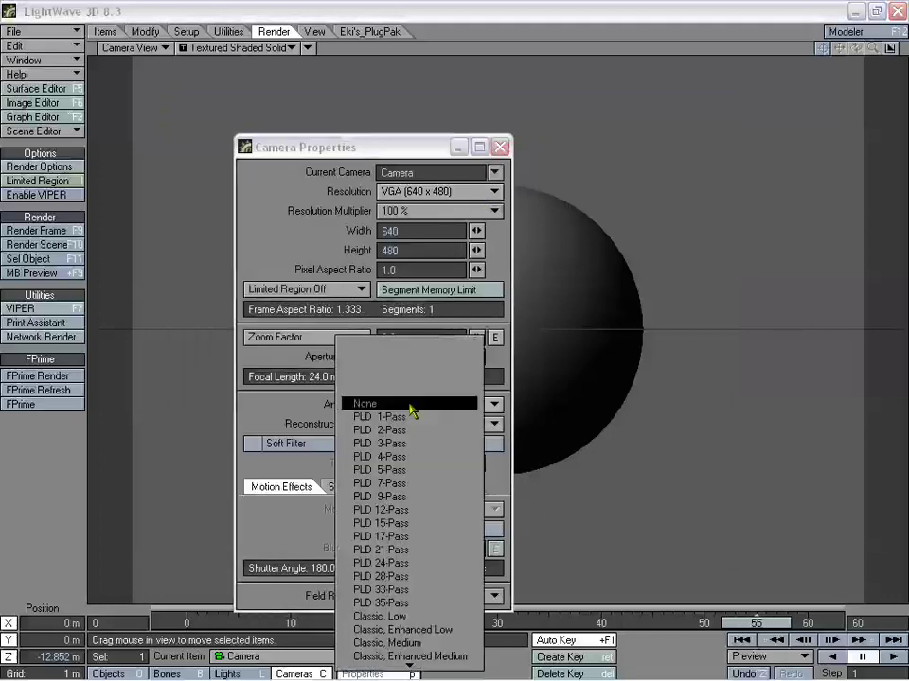
{"action": "left_click", "coordinate": [416, 443]}
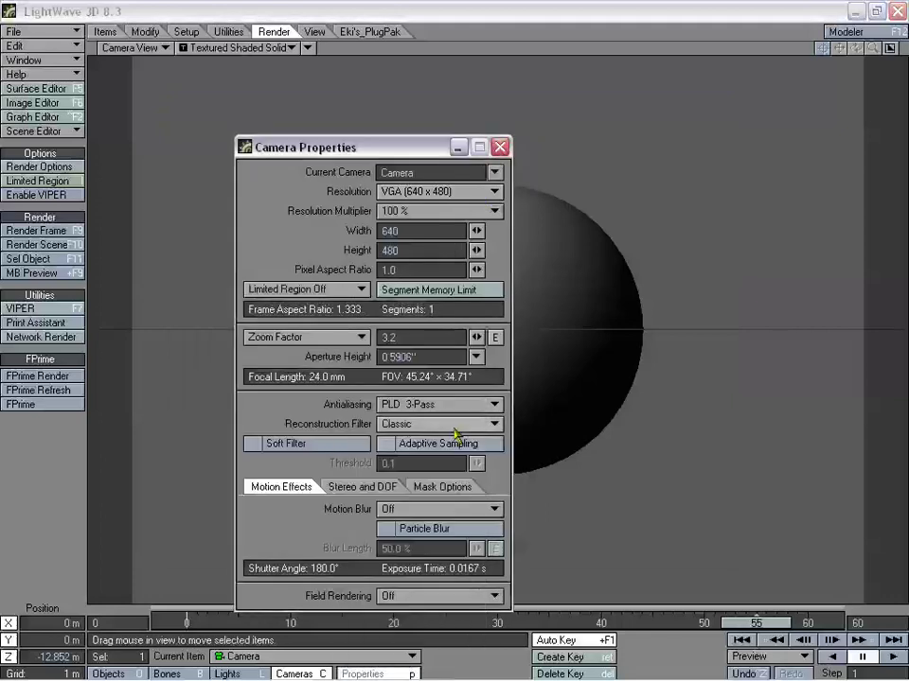
{"action": "left_click", "coordinate": [38, 231]}
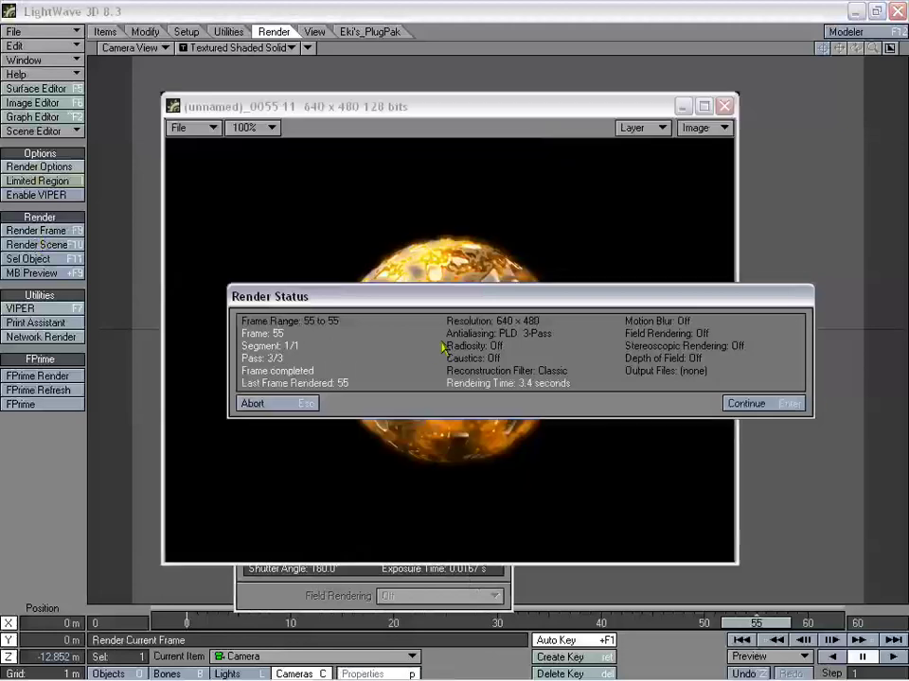
{"action": "left_click", "coordinate": [747, 403]}
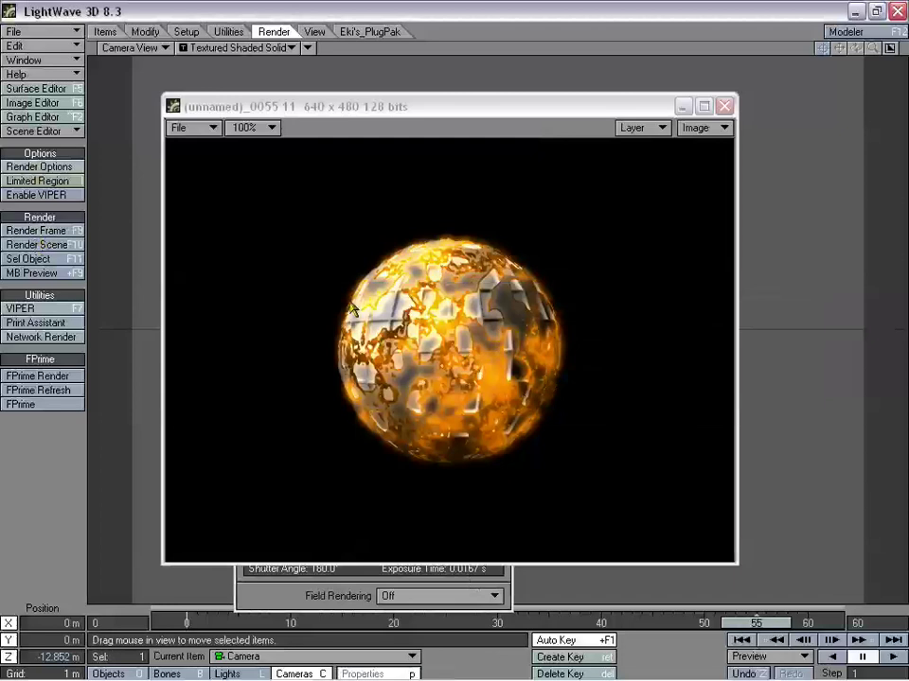
{"action": "left_click", "coordinate": [724, 106]}
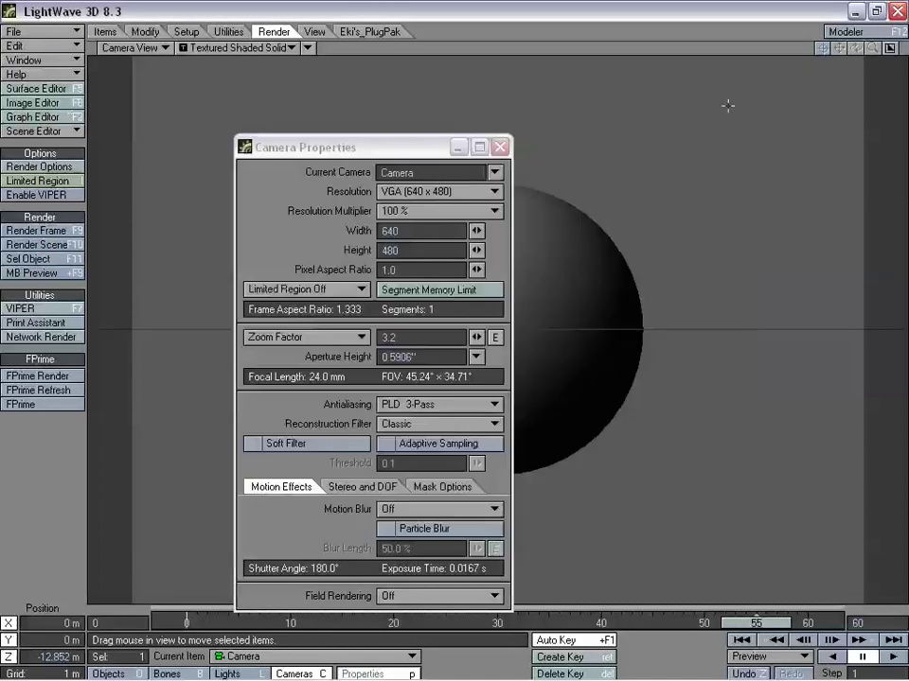
{"action": "left_click", "coordinate": [498, 147]}
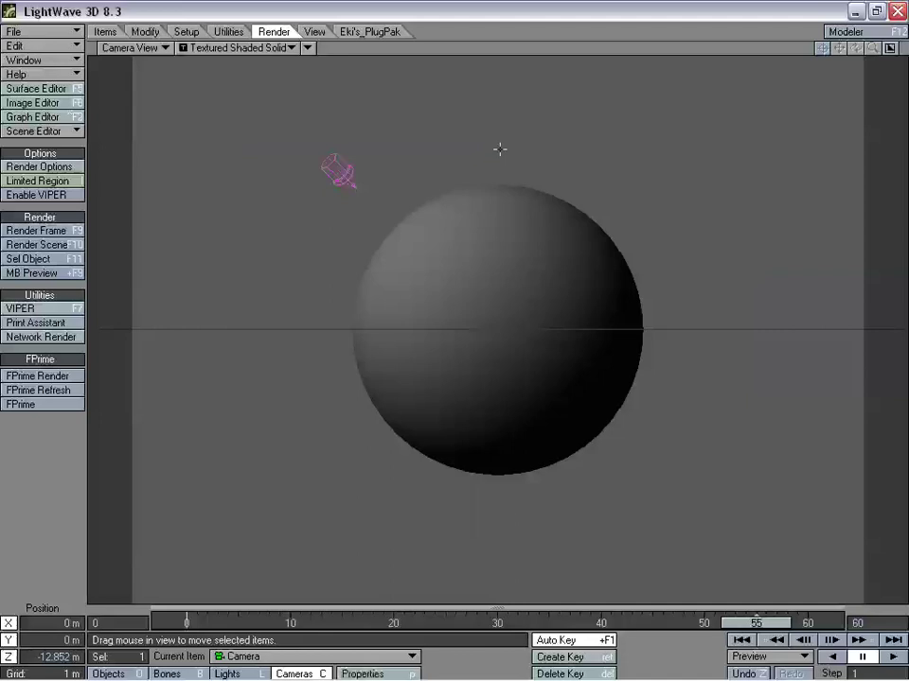
Set the scene's glow intensity to 100% and its glow radius to 14 pixels
{"action": "key", "text": "ctrl+F8"}
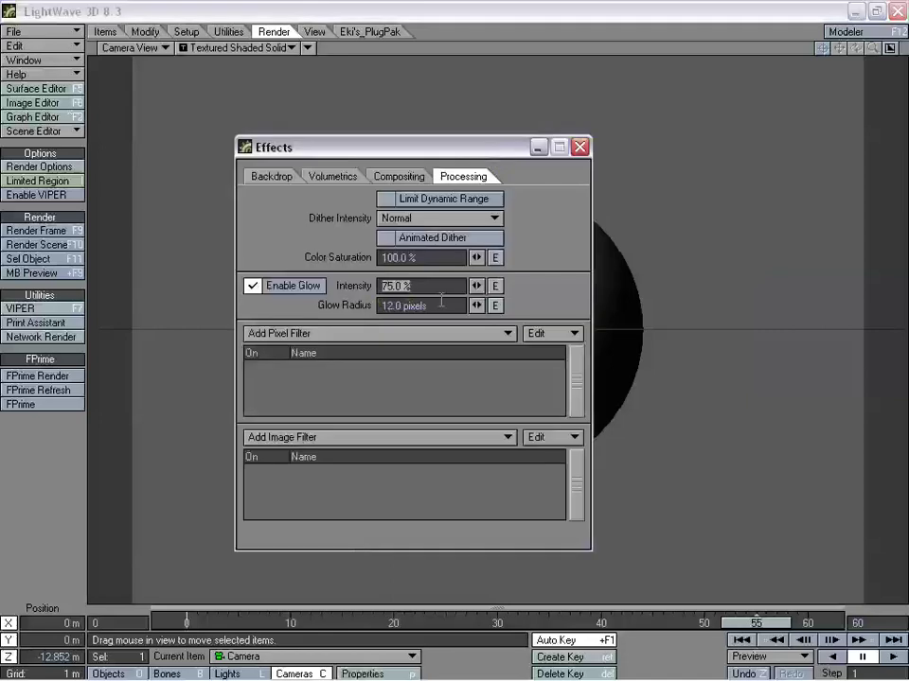
{"action": "type", "text": "100"}
{"action": "key", "text": "Tab"}
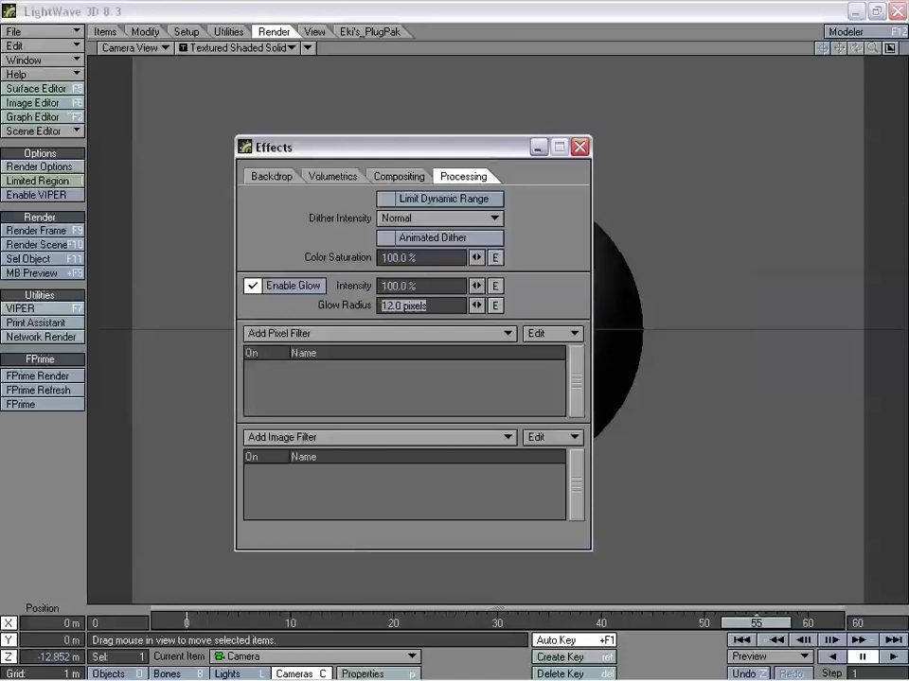
{"action": "type", "text": "14"}
{"action": "key", "text": "Return"}
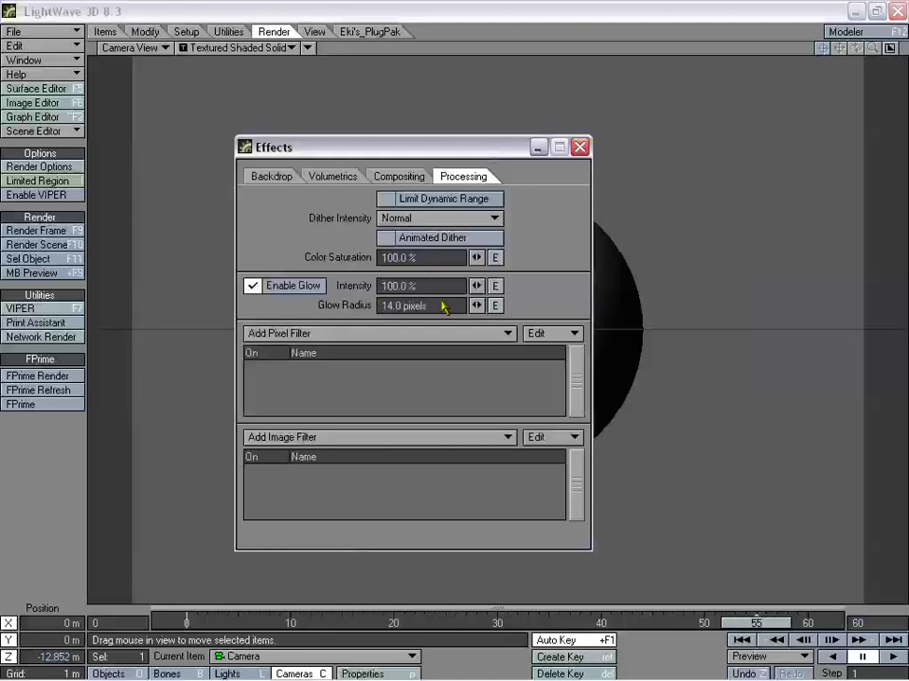
Render frame 55 again to examine the stronger glow, and close the effects settings
{"action": "key", "text": "F9"}
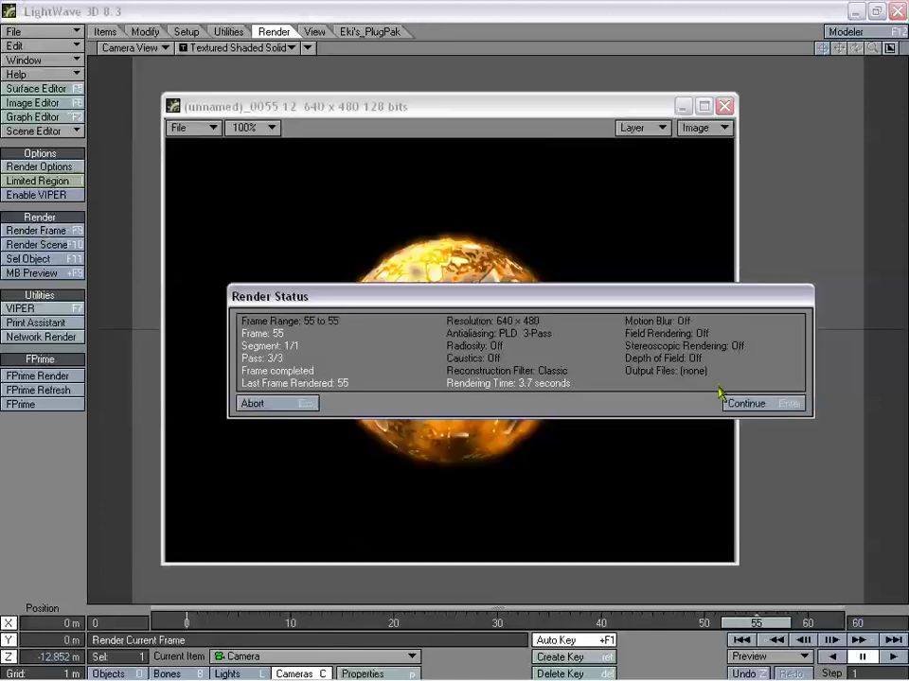
{"action": "left_click", "coordinate": [743, 401]}
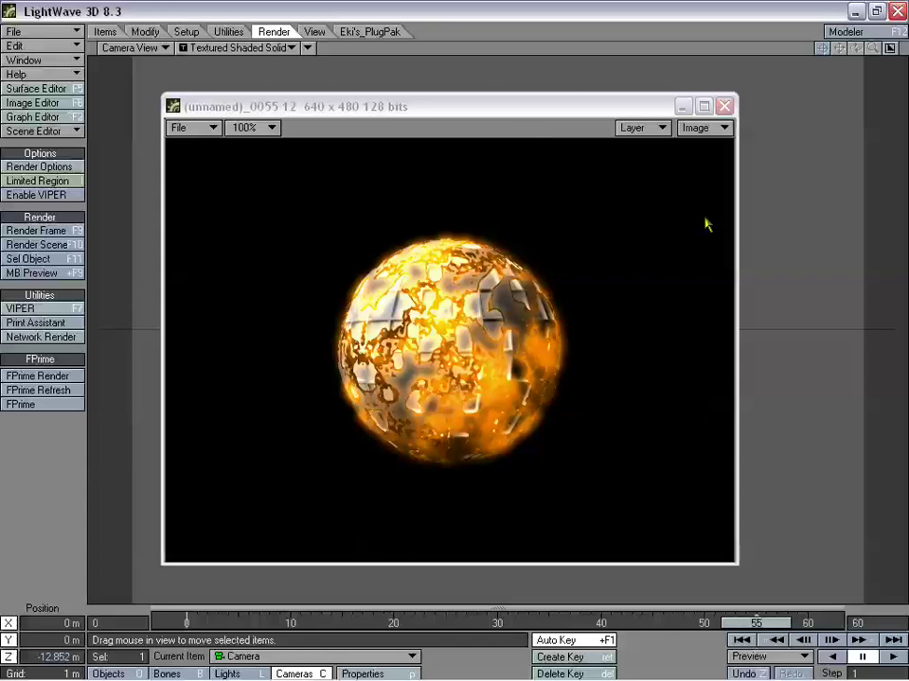
{"action": "left_click", "coordinate": [724, 105]}
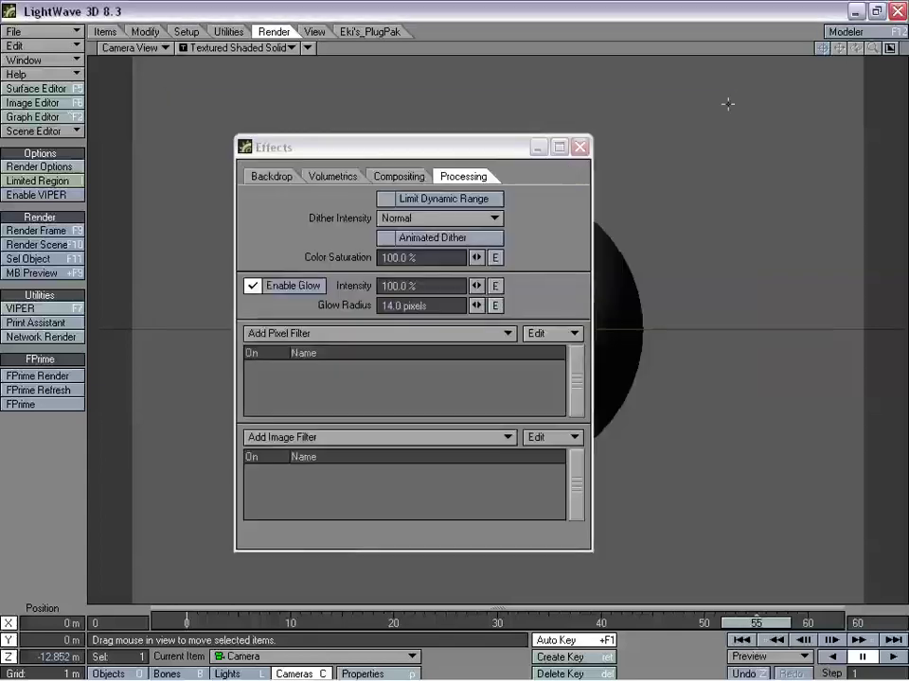
{"action": "left_click", "coordinate": [579, 147]}
Return to frame 0, show the scene in Perspective view and clear the Ball_burn:Layer3 object from it
{"action": "left_click_drag", "start_coordinate": [755, 622], "coordinate": [187, 622]}
{"action": "left_click", "coordinate": [138, 47]}
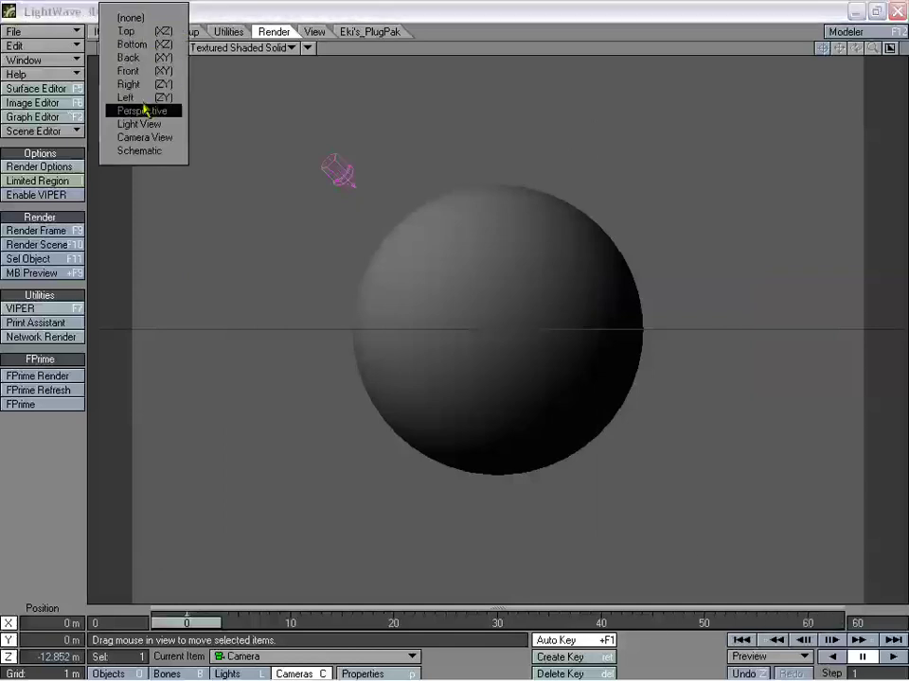
{"action": "left_click", "coordinate": [170, 111]}
{"action": "left_click_drag", "start_coordinate": [887, 49], "coordinate": [284, 425]}
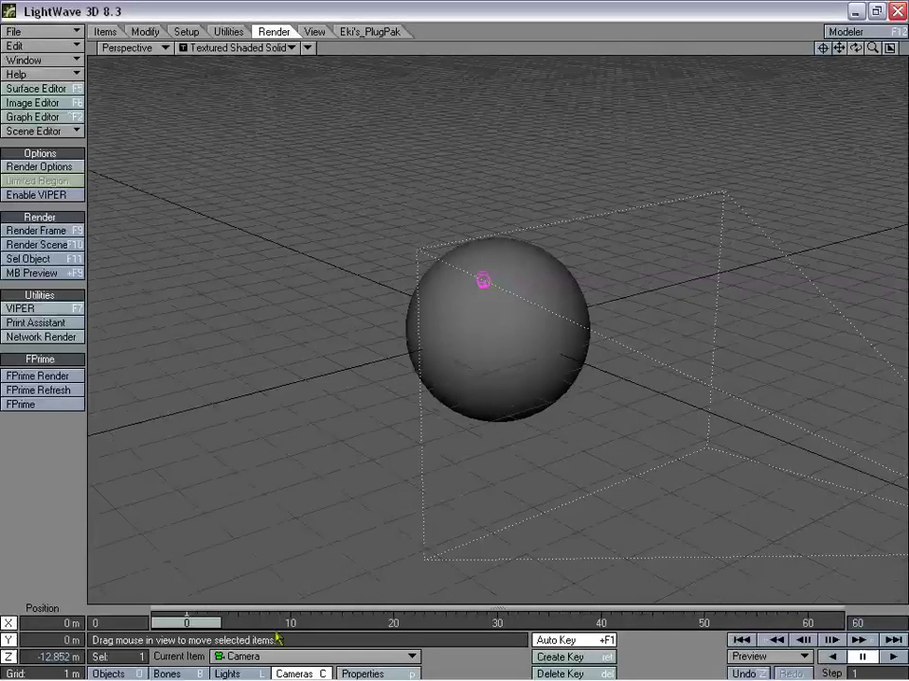
{"action": "left_click", "coordinate": [108, 673]}
{"action": "left_click", "coordinate": [270, 656]}
{"action": "left_click", "coordinate": [272, 660]}
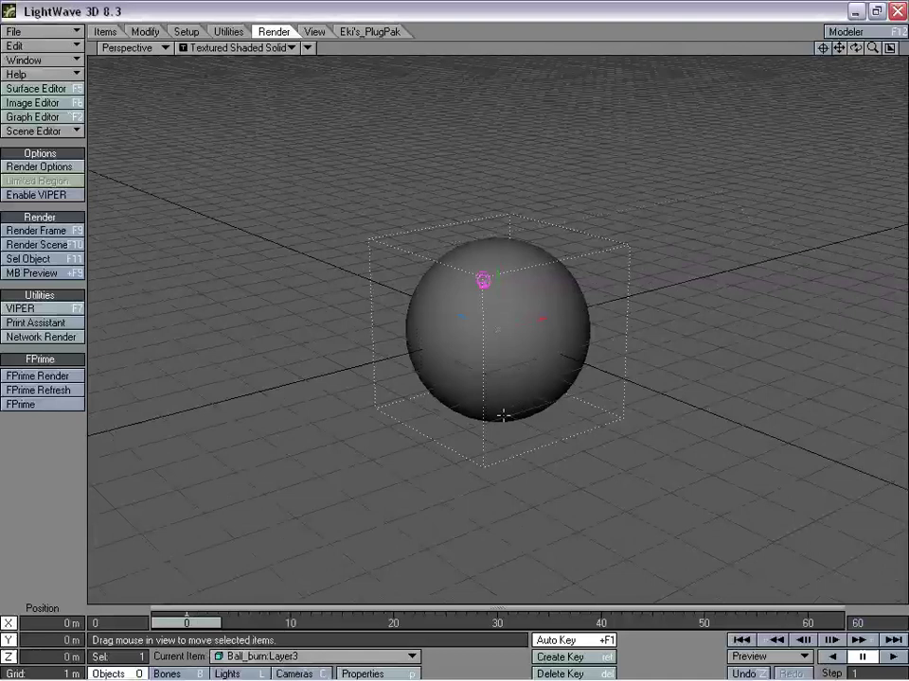
{"action": "key", "text": "minus"}
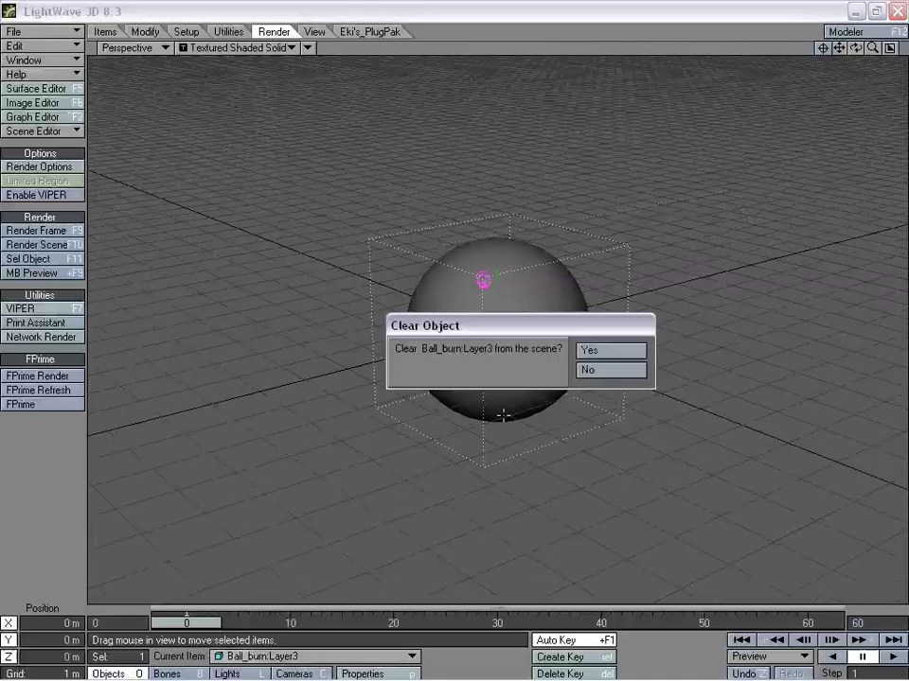
{"action": "key", "text": "Return"}
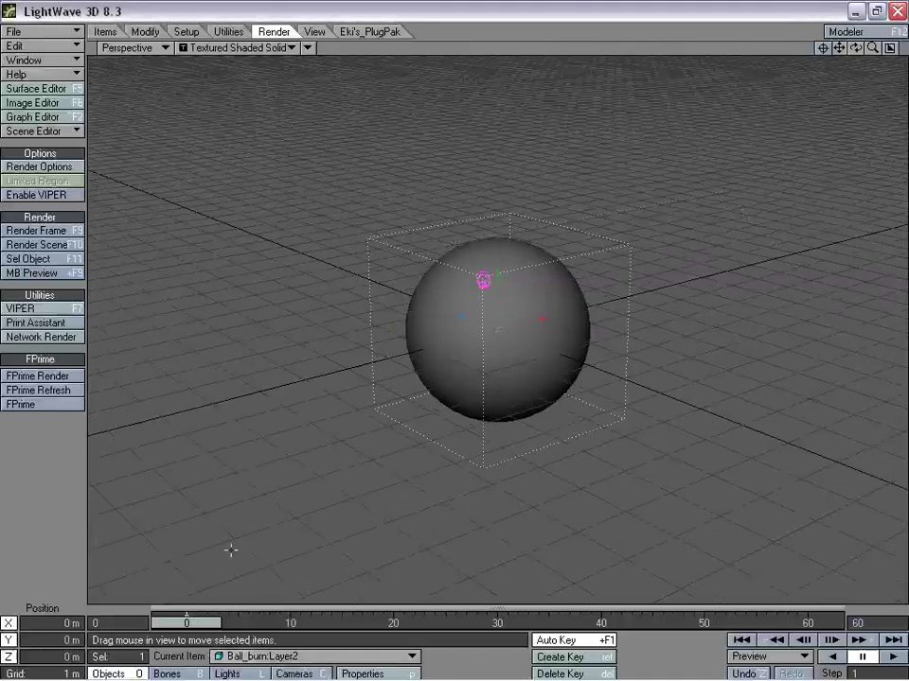
Render frame 33 to examine the burning ball without its third layer
{"action": "left_click_drag", "start_coordinate": [186, 623], "coordinate": [527, 623]}
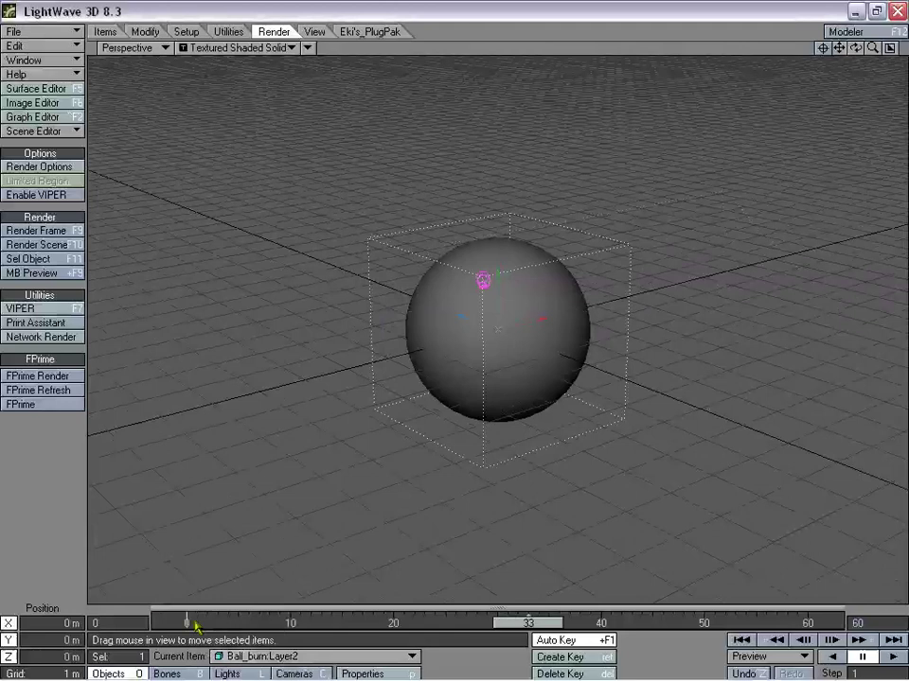
{"action": "left_click", "coordinate": [42, 231]}
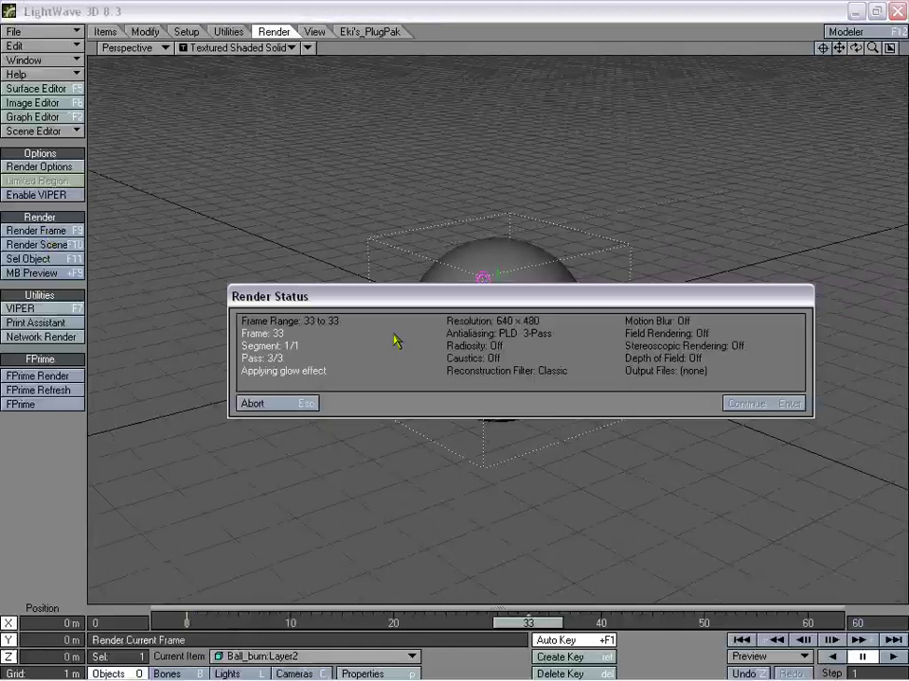
{"action": "key", "text": "Return"}
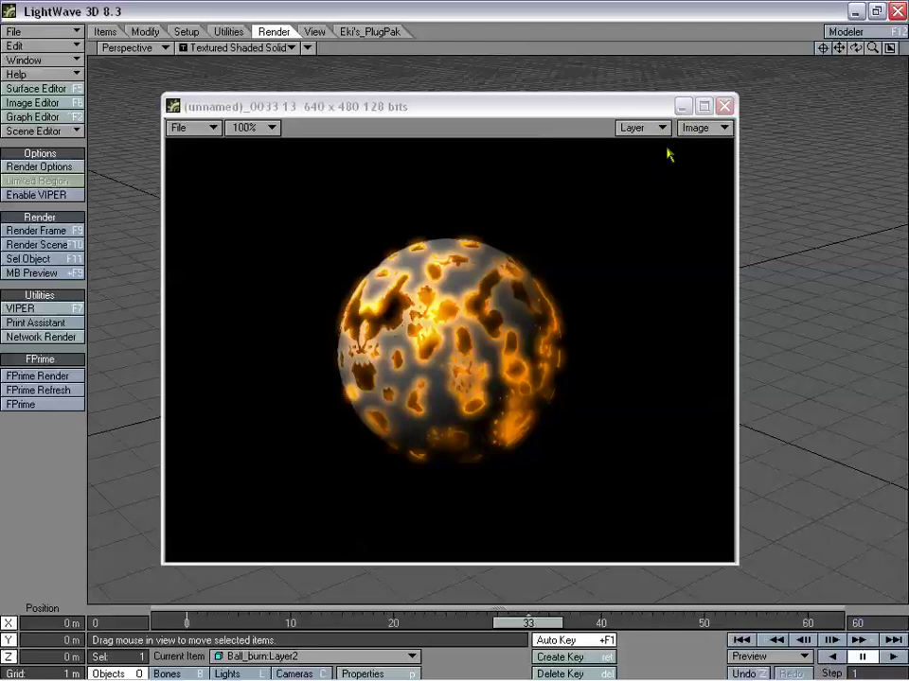
{"action": "left_click", "coordinate": [724, 107]}
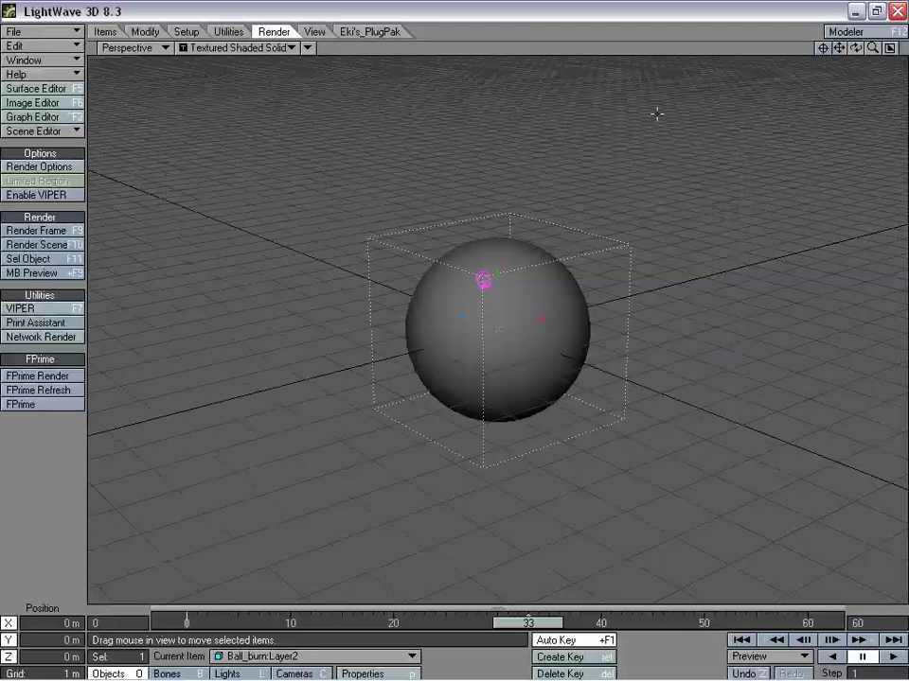
Turn on smoothing and double-sided rendering for the Burn surface of the Ball_burn object
{"action": "left_click", "coordinate": [118, 47]}
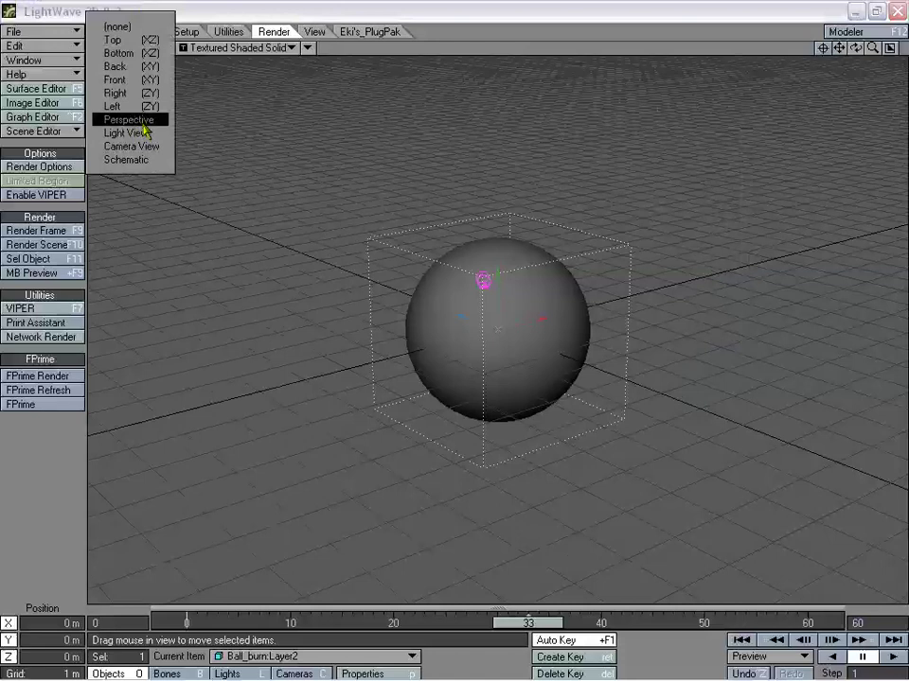
{"action": "left_click", "coordinate": [36, 88]}
{"action": "left_click_drag", "start_coordinate": [404, 74], "coordinate": [382, 65]}
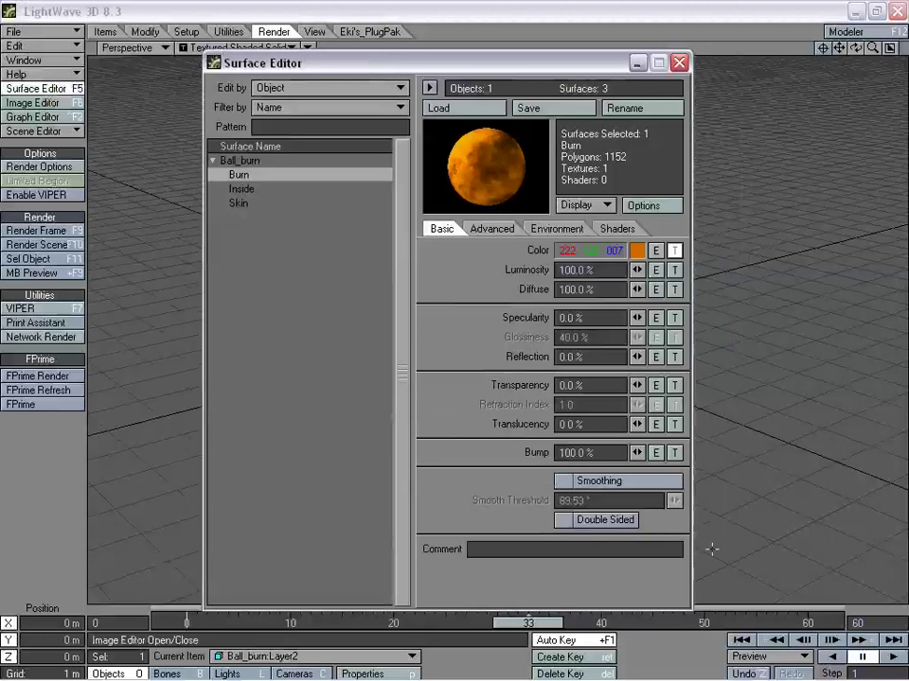
{"action": "left_click_drag", "start_coordinate": [488, 73], "coordinate": [467, 68]}
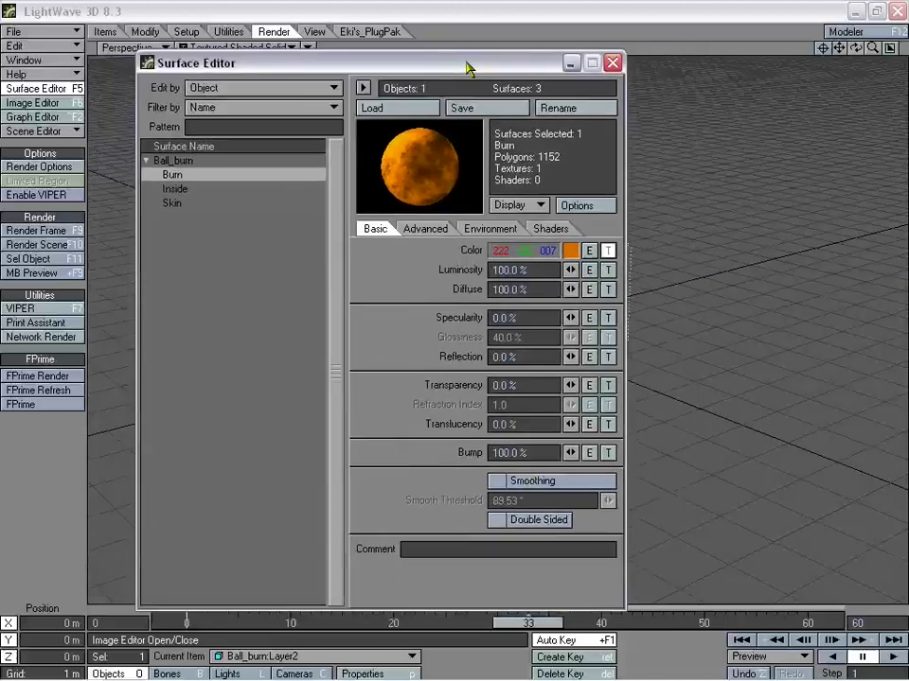
{"action": "left_click", "coordinate": [533, 481]}
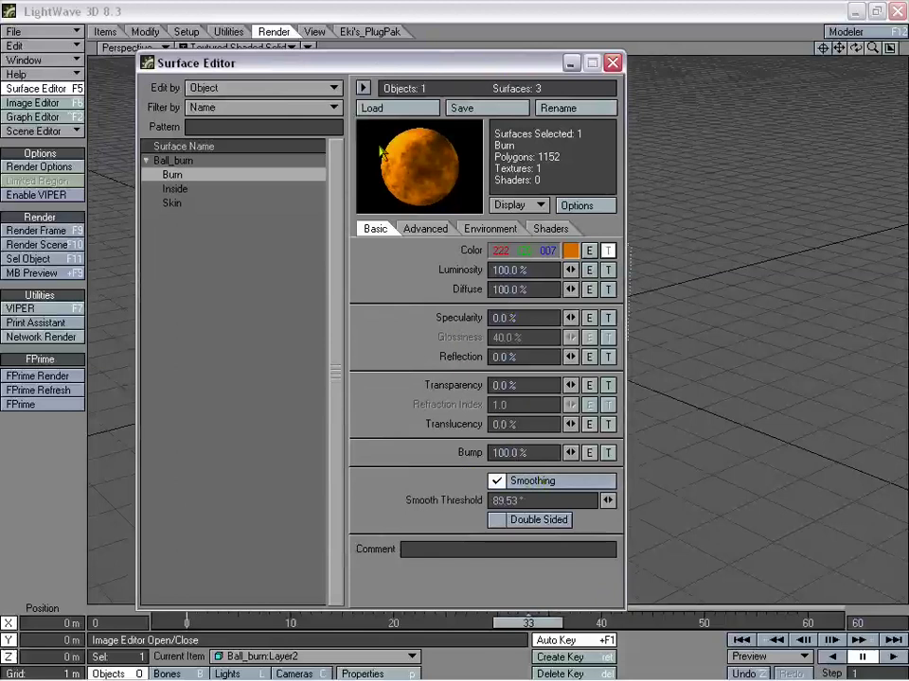
{"action": "left_click_drag", "start_coordinate": [413, 67], "coordinate": [367, 59]}
{"action": "left_click", "coordinate": [488, 514]}
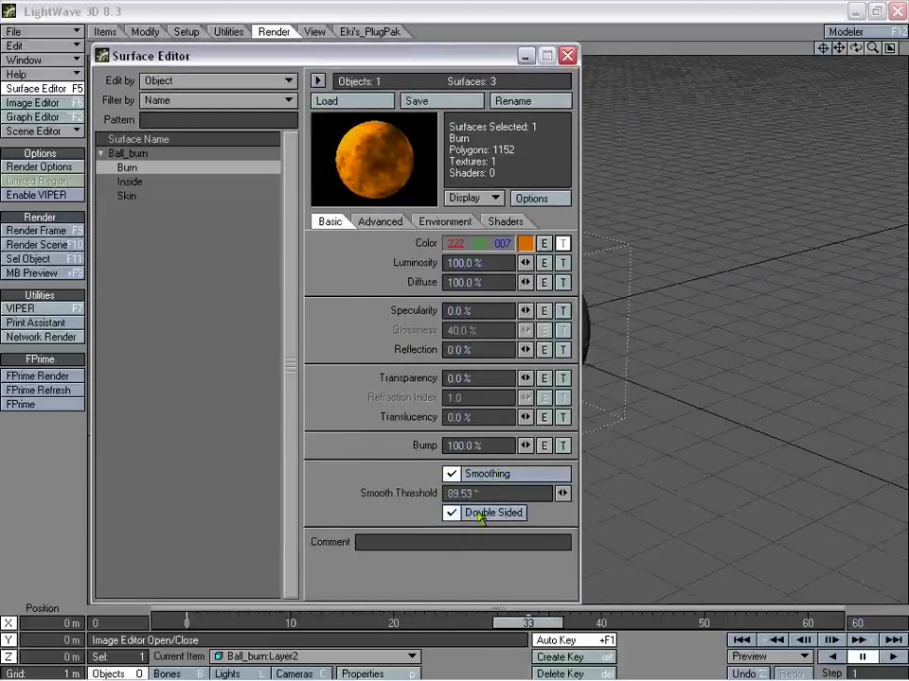
Make the Skin surface double sided and close the surface settings
{"action": "left_click", "coordinate": [142, 197]}
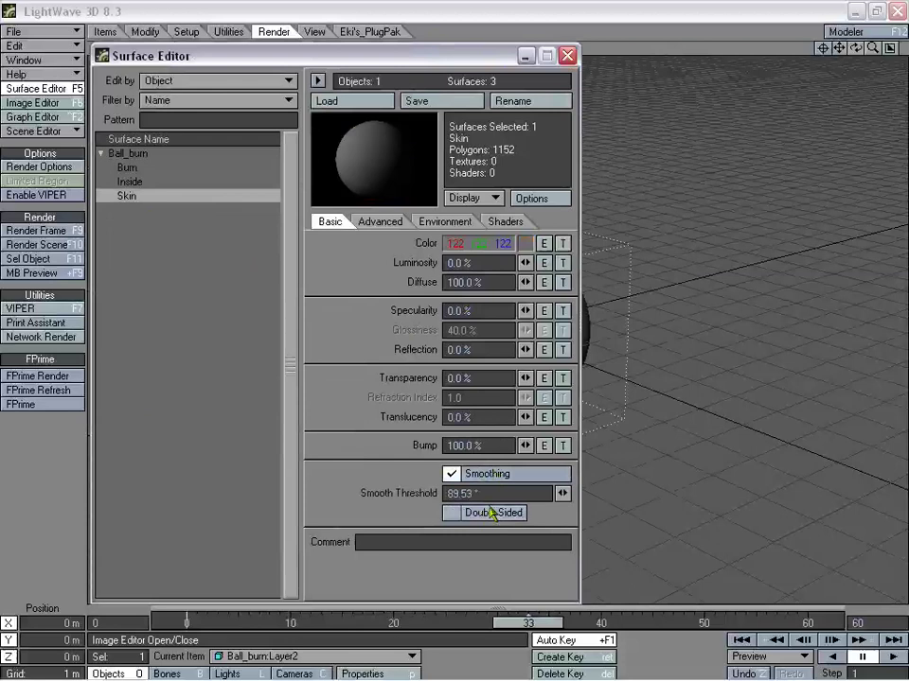
{"action": "left_click", "coordinate": [487, 513]}
{"action": "left_click", "coordinate": [567, 55]}
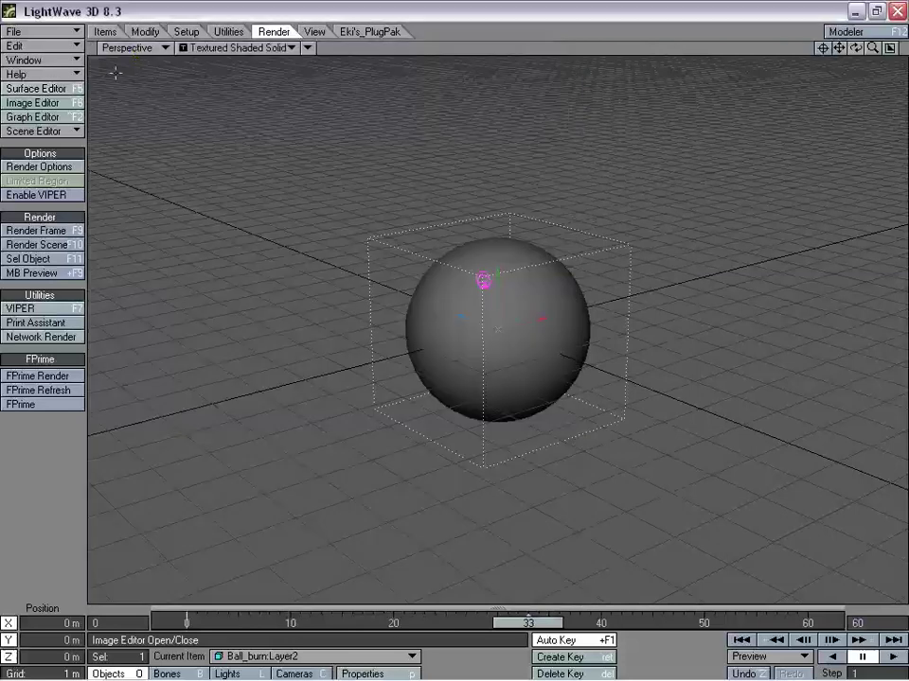
Switch to the camera view and render frame 33 to examine the ball with double-sided surfaces
{"action": "left_click", "coordinate": [133, 48]}
{"action": "left_click", "coordinate": [132, 76]}
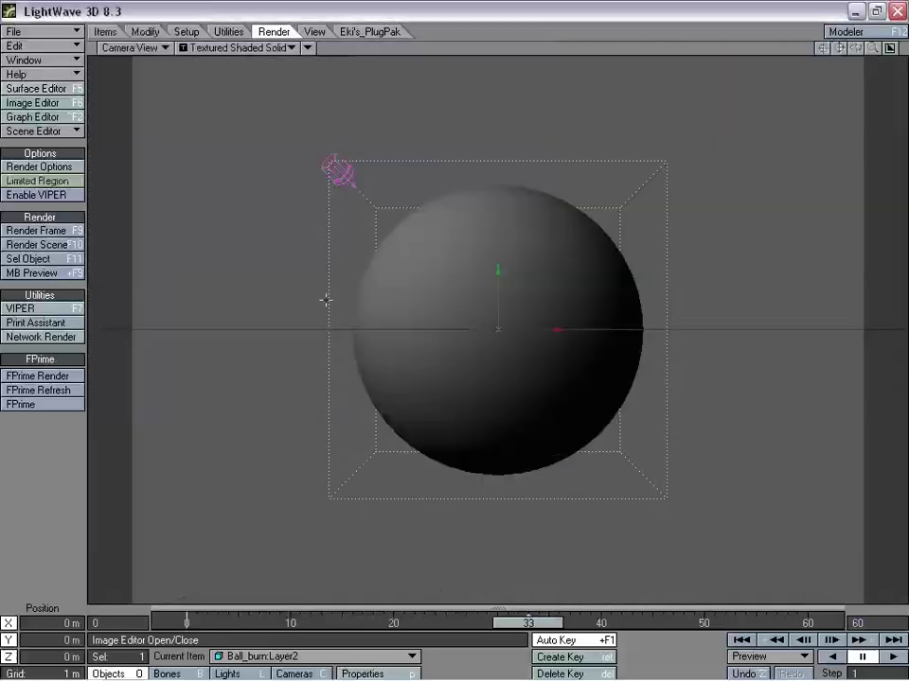
{"action": "left_click", "coordinate": [43, 230]}
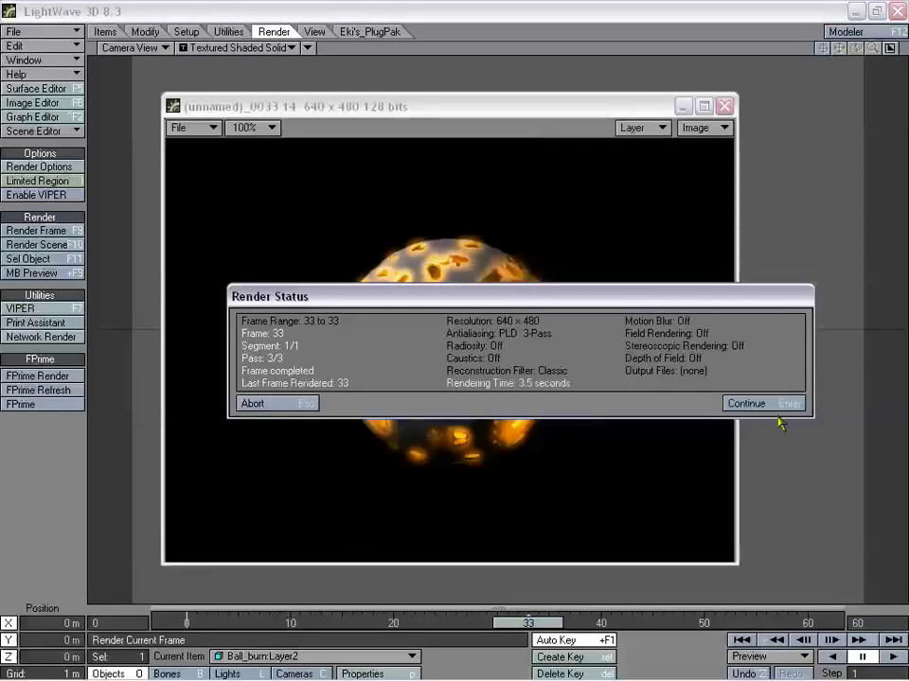
{"action": "left_click", "coordinate": [795, 405]}
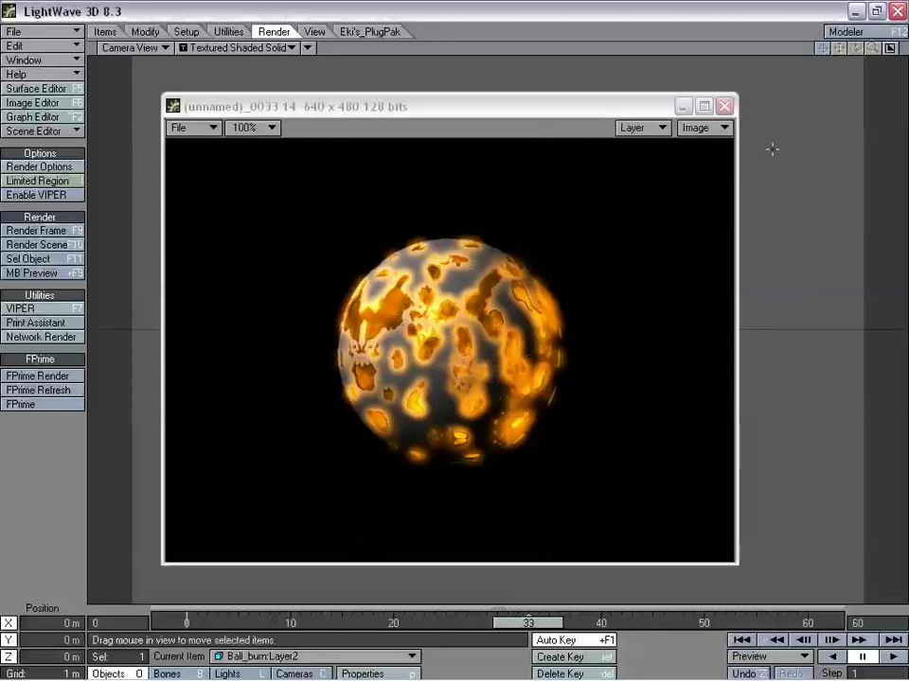
{"action": "left_click", "coordinate": [724, 106]}
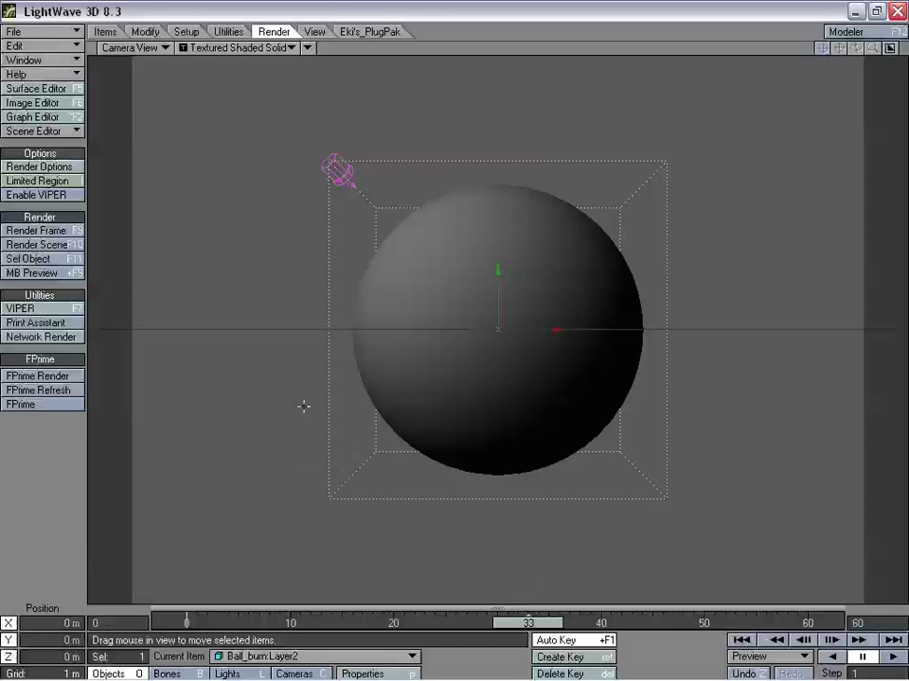
Enable ray-traced shadows in the render options and close them
{"action": "left_click_drag", "start_coordinate": [284, 284], "coordinate": [276, 239], "text": "ctrl+shift"}
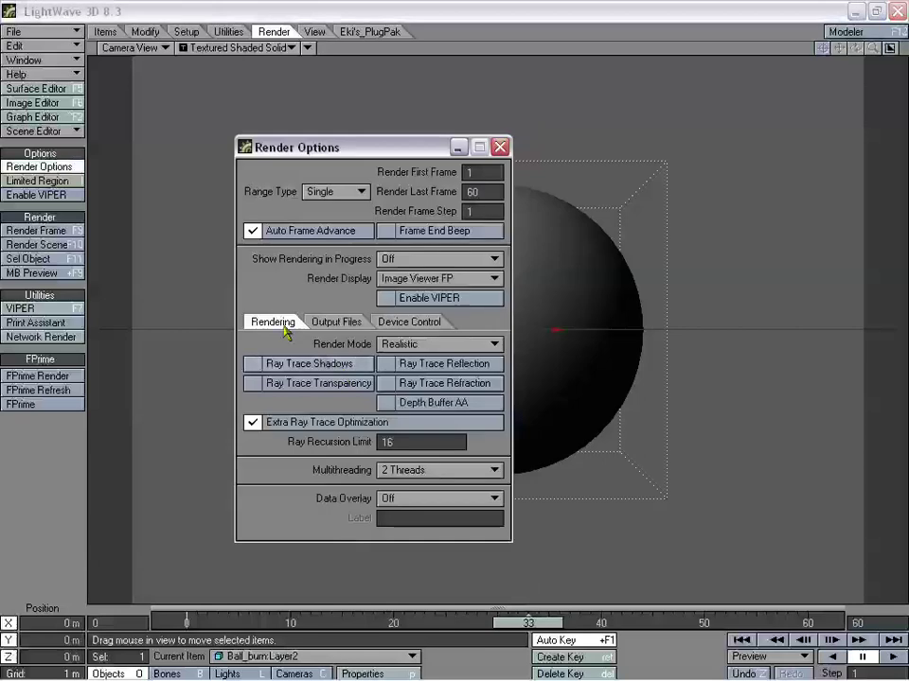
{"action": "left_click", "coordinate": [311, 373]}
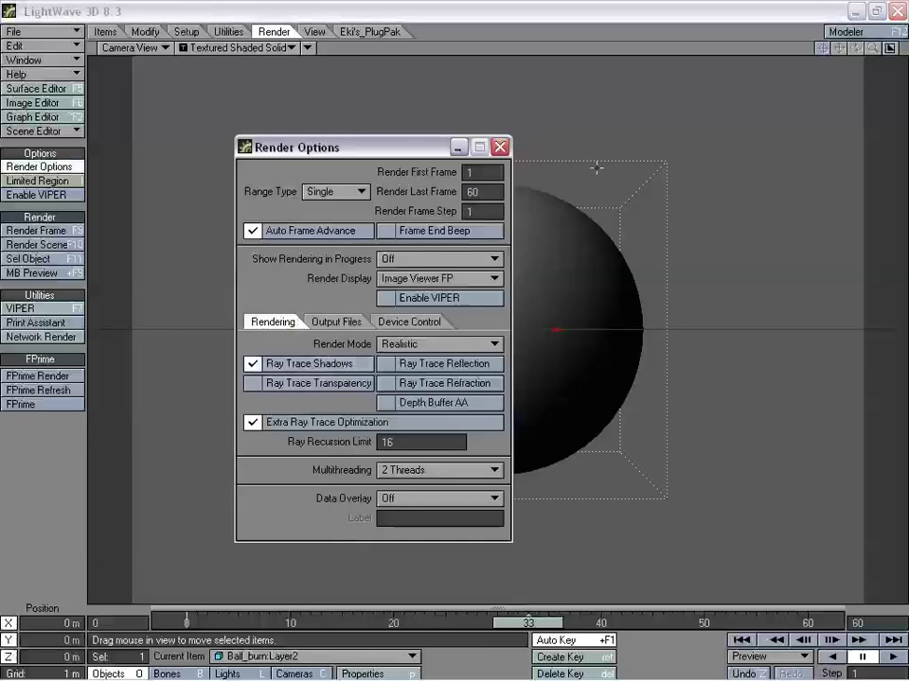
{"action": "left_click", "coordinate": [499, 146]}
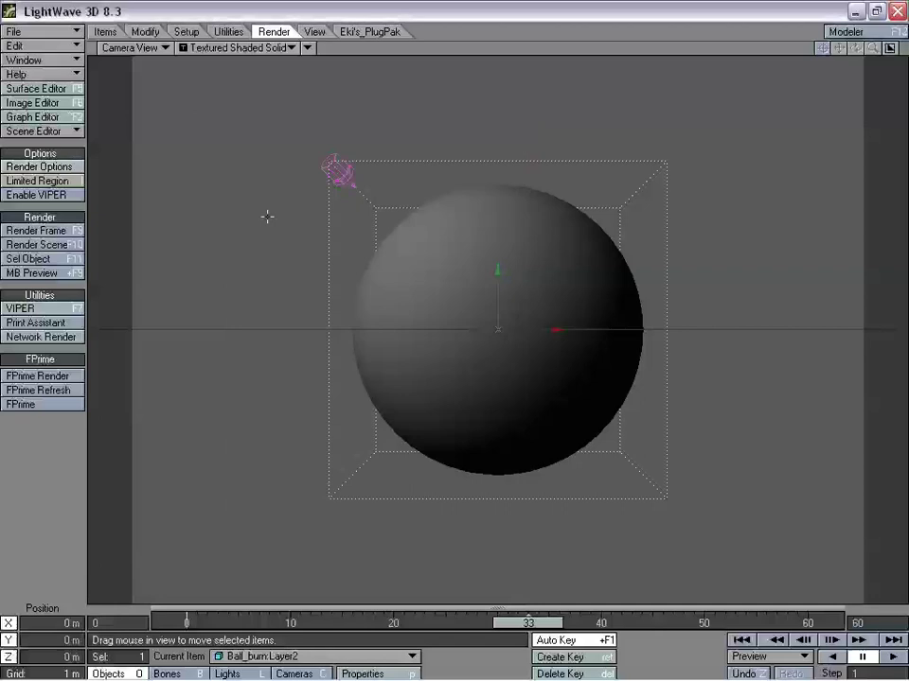
Render frame 33 again to examine the burning ball with ray-traced shadows
{"action": "left_click", "coordinate": [48, 231]}
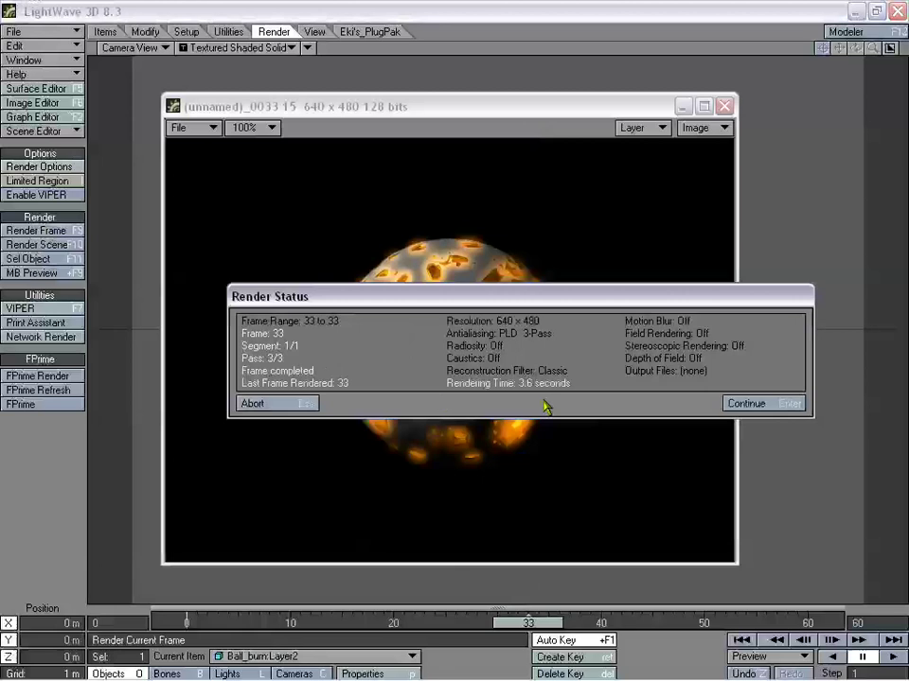
{"action": "left_click", "coordinate": [744, 404]}
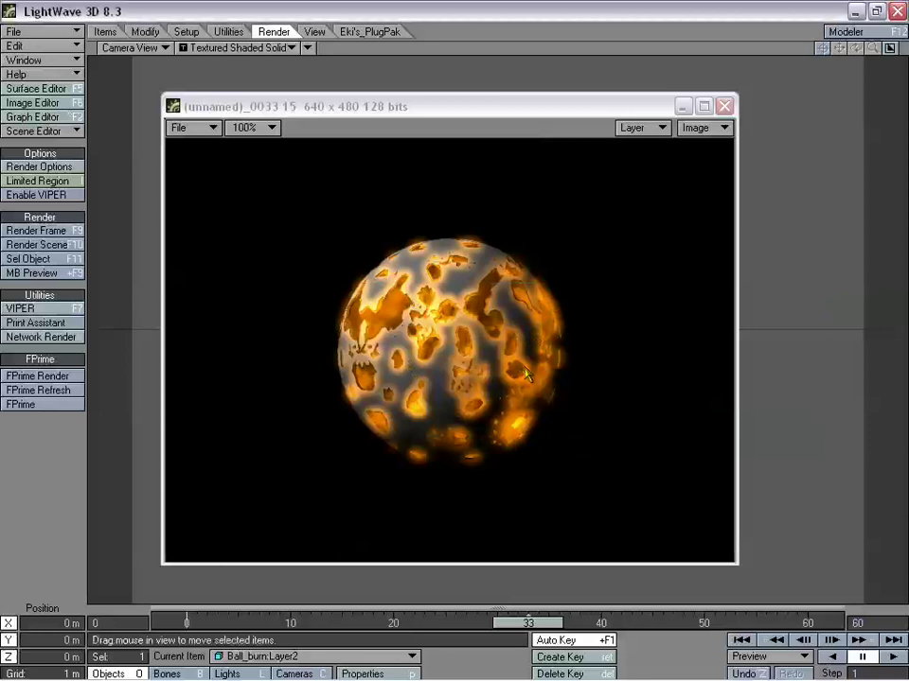
{"action": "left_click", "coordinate": [724, 106]}
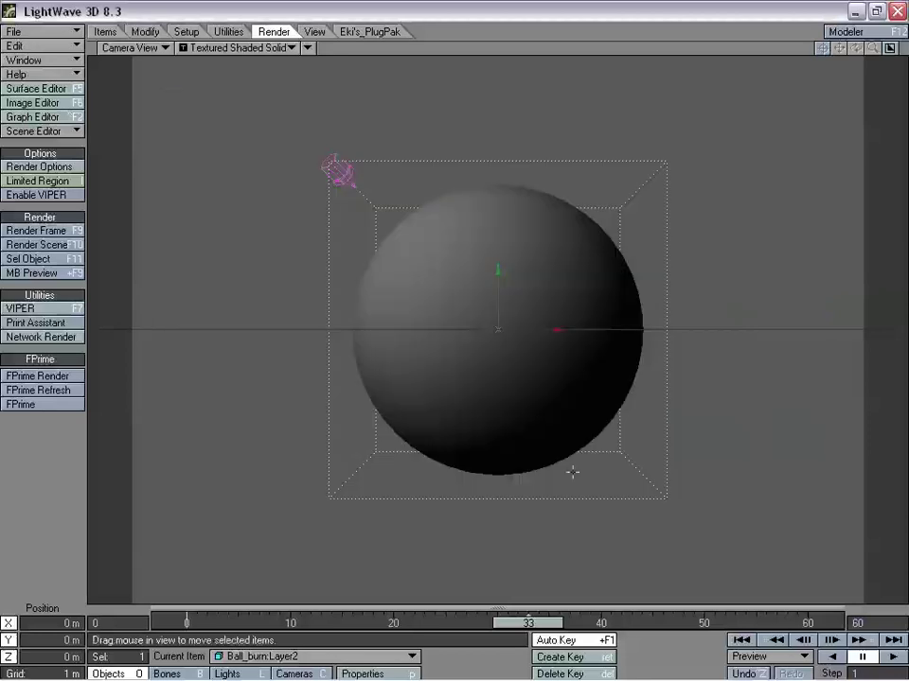
Go to frame 30 in Perspective view and add a point light named Light to the scene
{"action": "left_click_drag", "start_coordinate": [542, 629], "coordinate": [511, 624]}
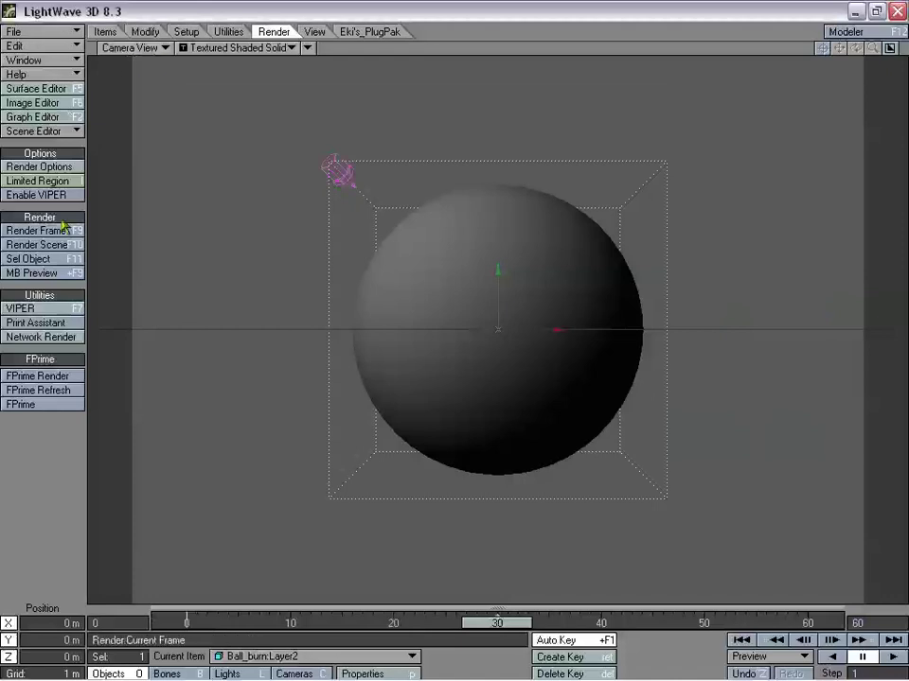
{"action": "left_click", "coordinate": [114, 47]}
{"action": "left_click", "coordinate": [149, 111]}
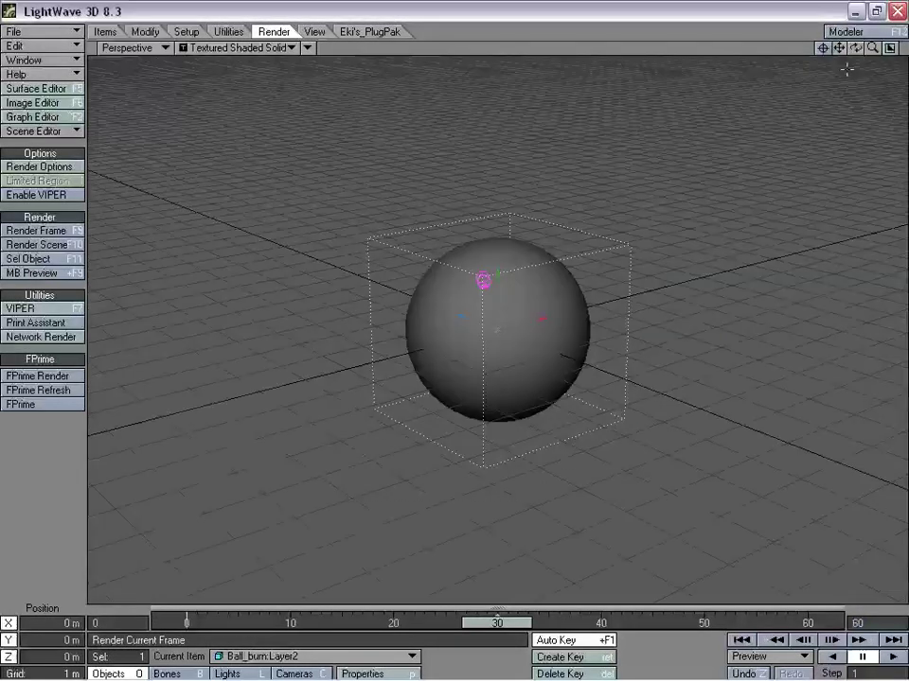
{"action": "left_click_drag", "start_coordinate": [872, 47], "coordinate": [816, 66]}
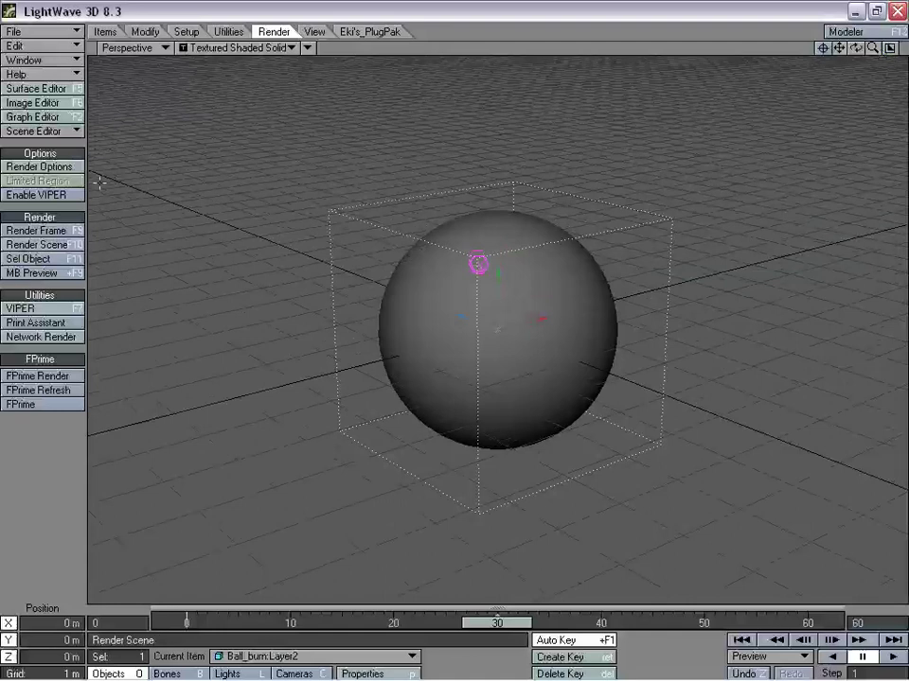
{"action": "left_click", "coordinate": [107, 33]}
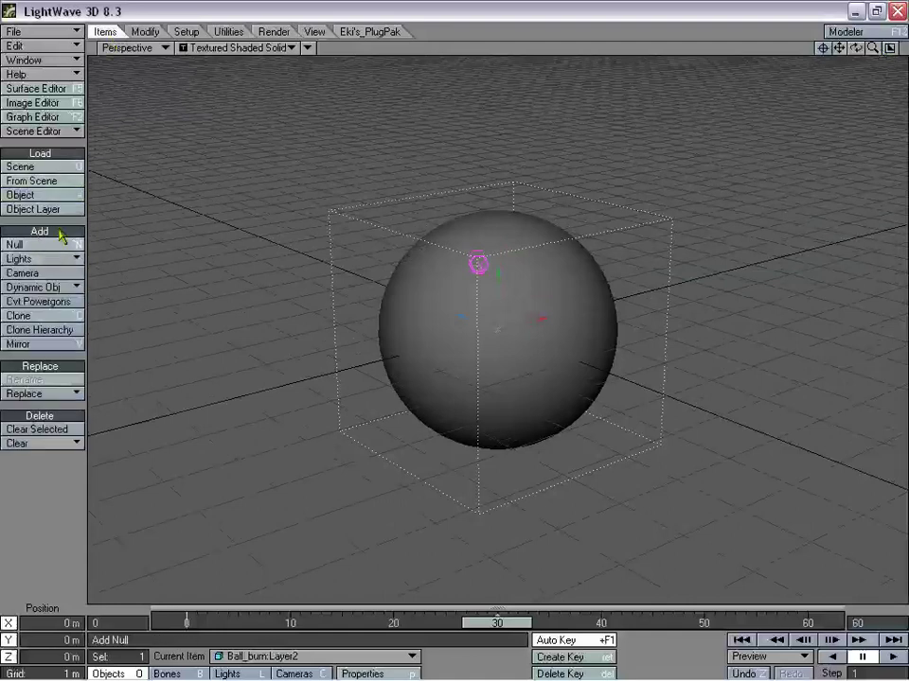
{"action": "left_click", "coordinate": [38, 259]}
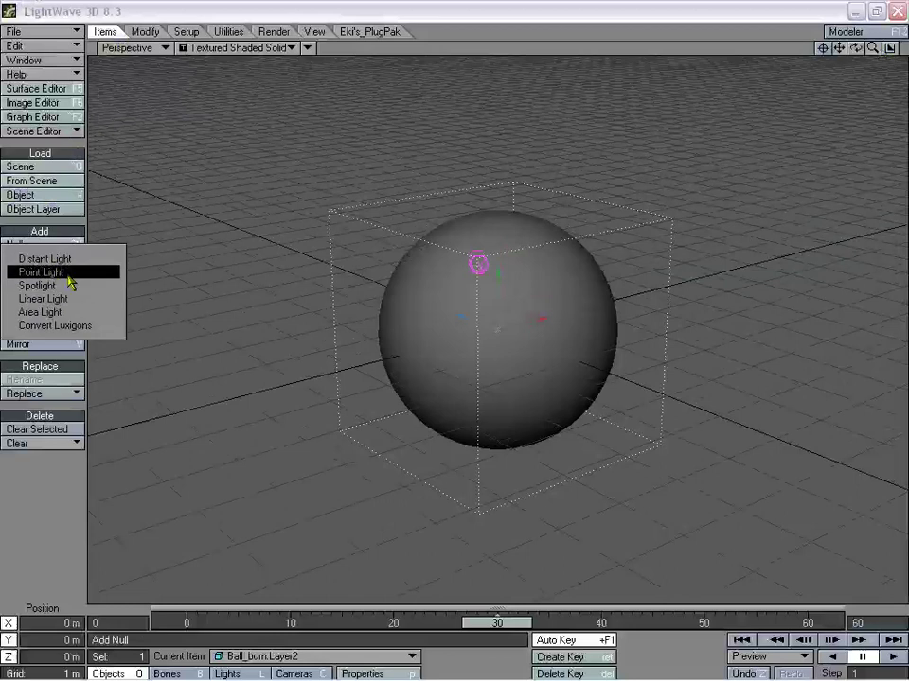
{"action": "left_click", "coordinate": [68, 275]}
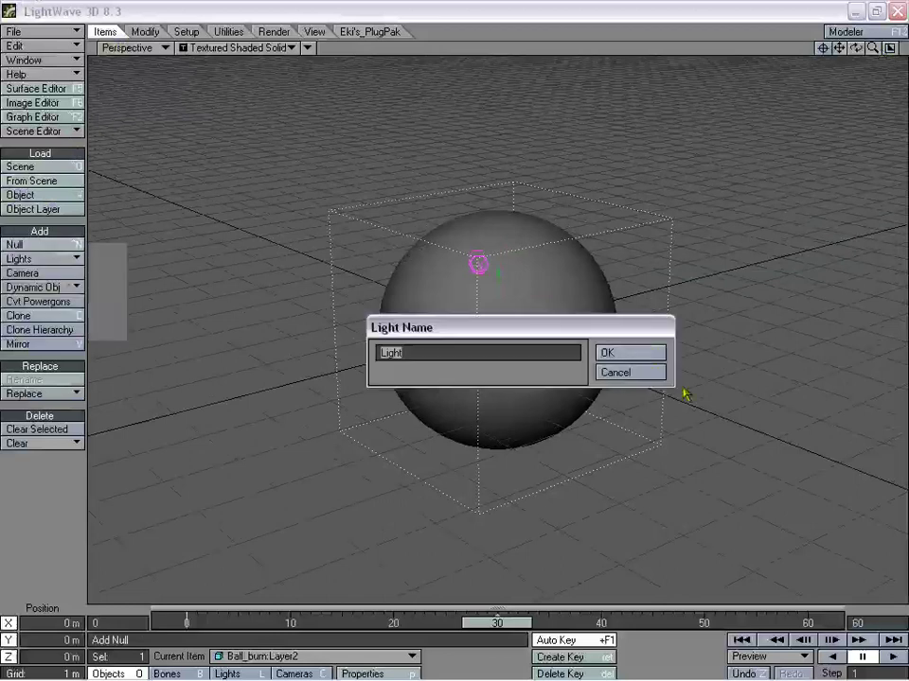
{"action": "left_click", "coordinate": [639, 353]}
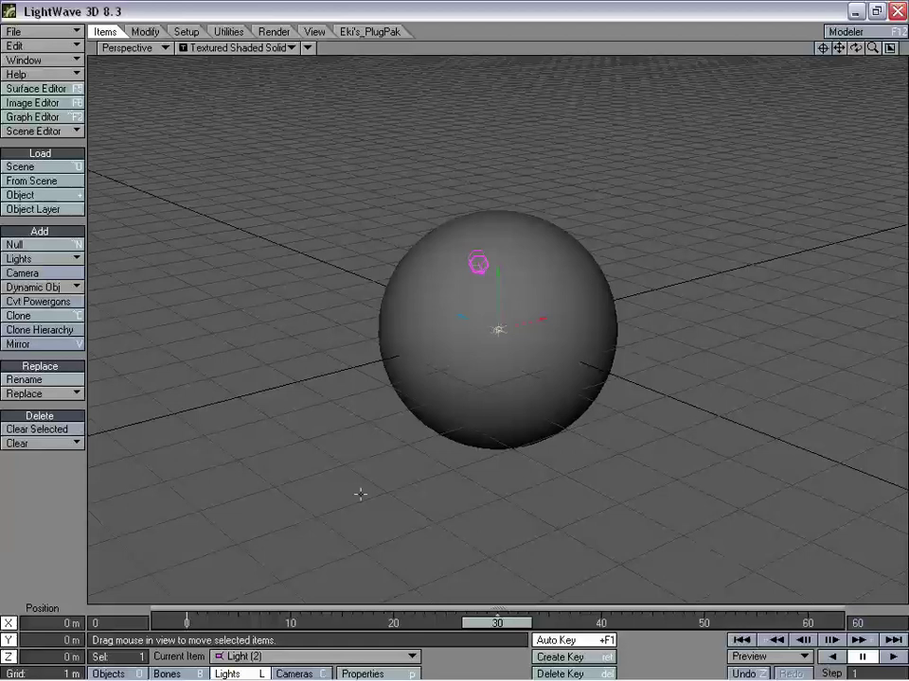
Open the new point light's properties and the VIPER preview side by side, and try to render the preview
{"action": "key", "text": "p"}
{"action": "left_click_drag", "start_coordinate": [375, 156], "coordinate": [230, 88]}
{"action": "left_click", "coordinate": [273, 31]}
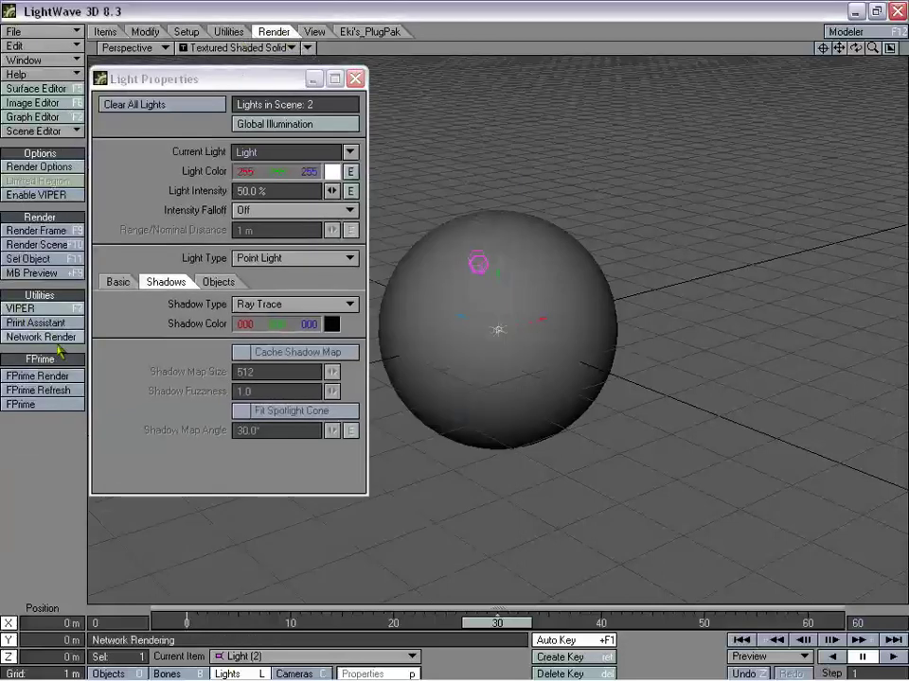
{"action": "left_click", "coordinate": [47, 308]}
{"action": "left_click_drag", "start_coordinate": [133, 180], "coordinate": [667, 88]}
{"action": "left_click", "coordinate": [781, 372]}
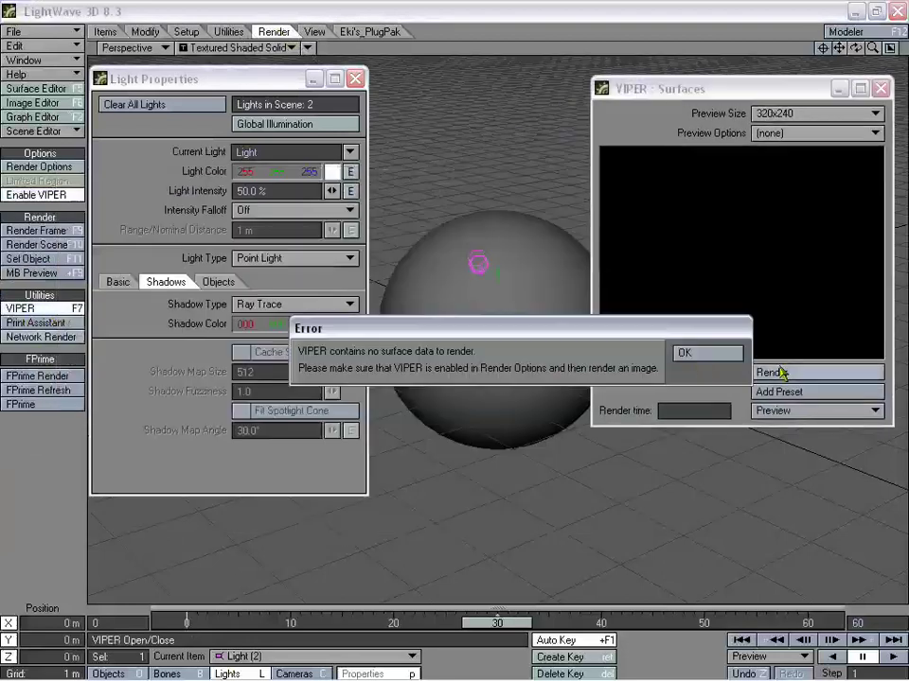
{"action": "left_click", "coordinate": [706, 353]}
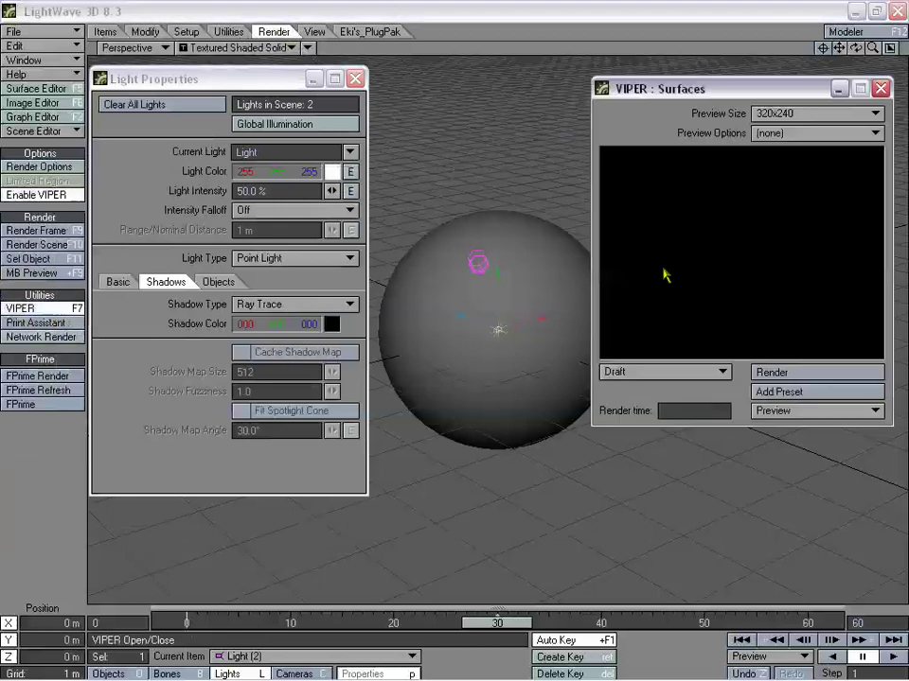
Reposition the Light Properties and VIPER windows and try the VIPER preview render once more
{"action": "left_click_drag", "start_coordinate": [700, 88], "coordinate": [697, 82]}
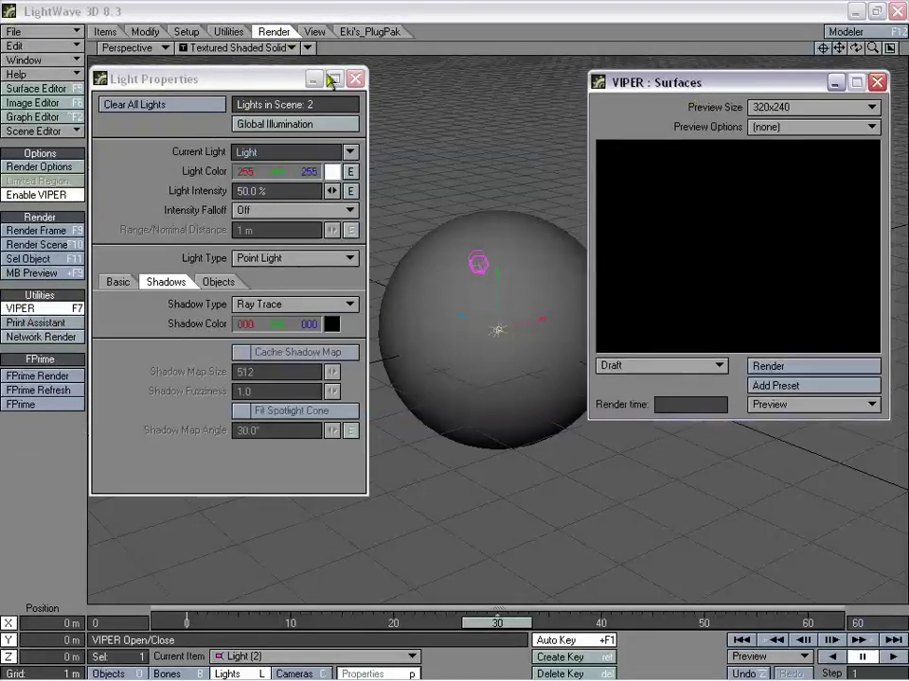
{"action": "left_click", "coordinate": [321, 86]}
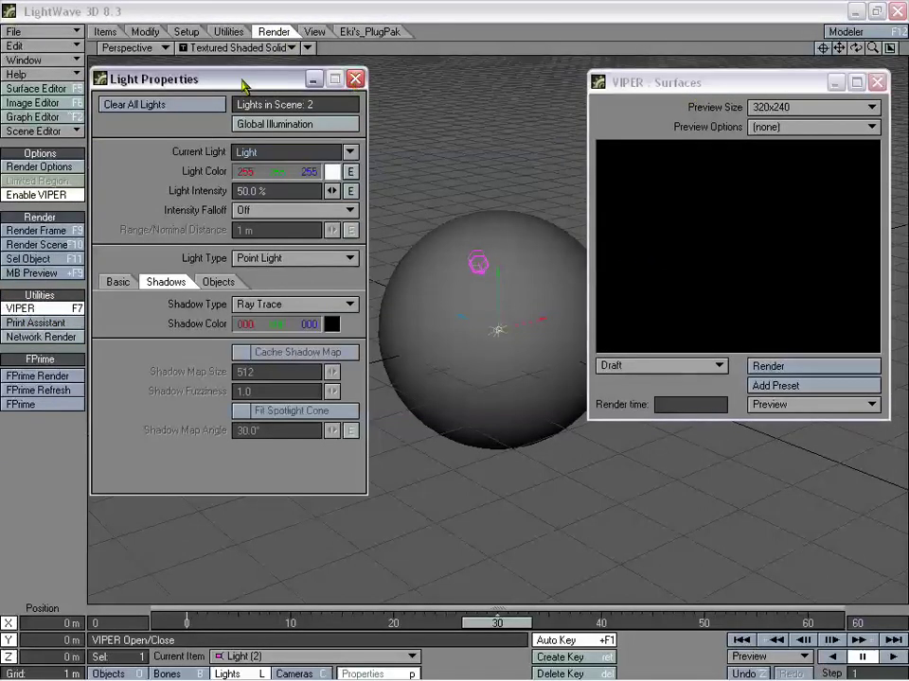
{"action": "mouse_move", "coordinate": [250, 80]}
{"action": "left_mouse_down"}
{"action": "mouse_move", "coordinate": [278, 72]}
{"action": "mouse_move", "coordinate": [246, 72]}
{"action": "left_mouse_up"}
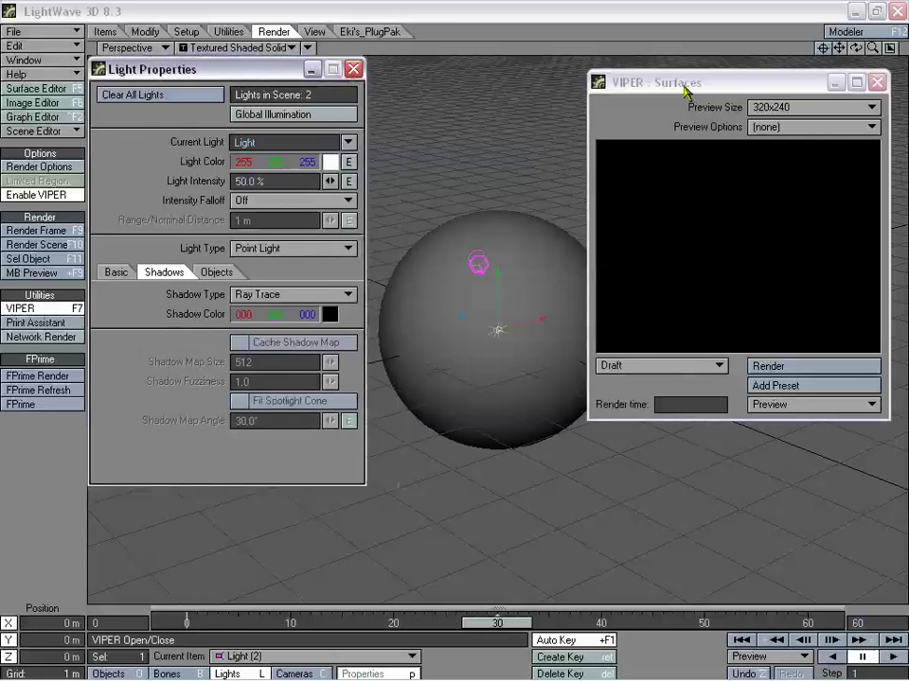
{"action": "left_click_drag", "start_coordinate": [633, 83], "coordinate": [637, 87]}
{"action": "left_click", "coordinate": [793, 372]}
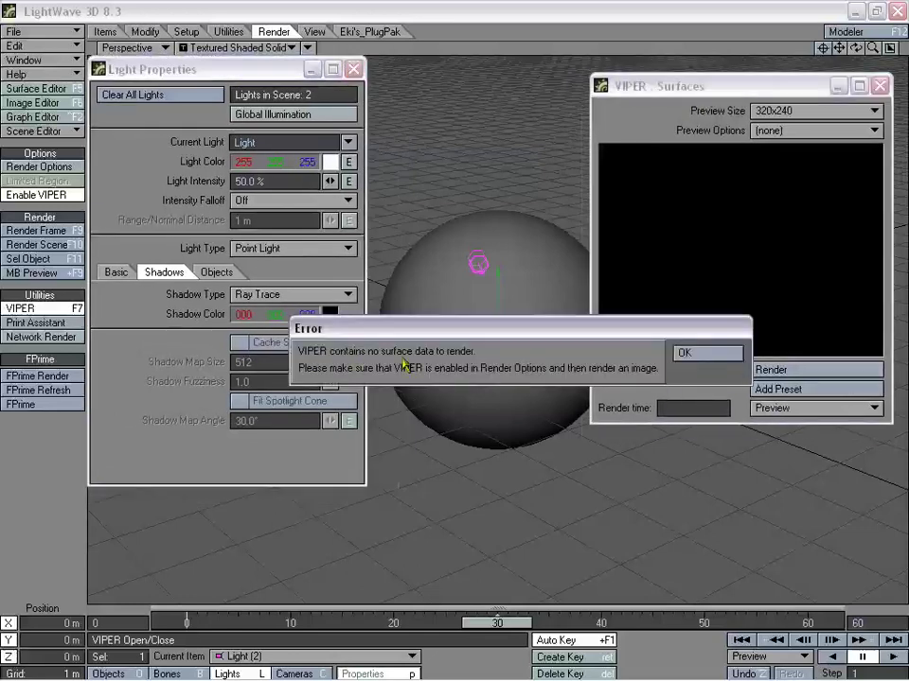
{"action": "left_click", "coordinate": [706, 356]}
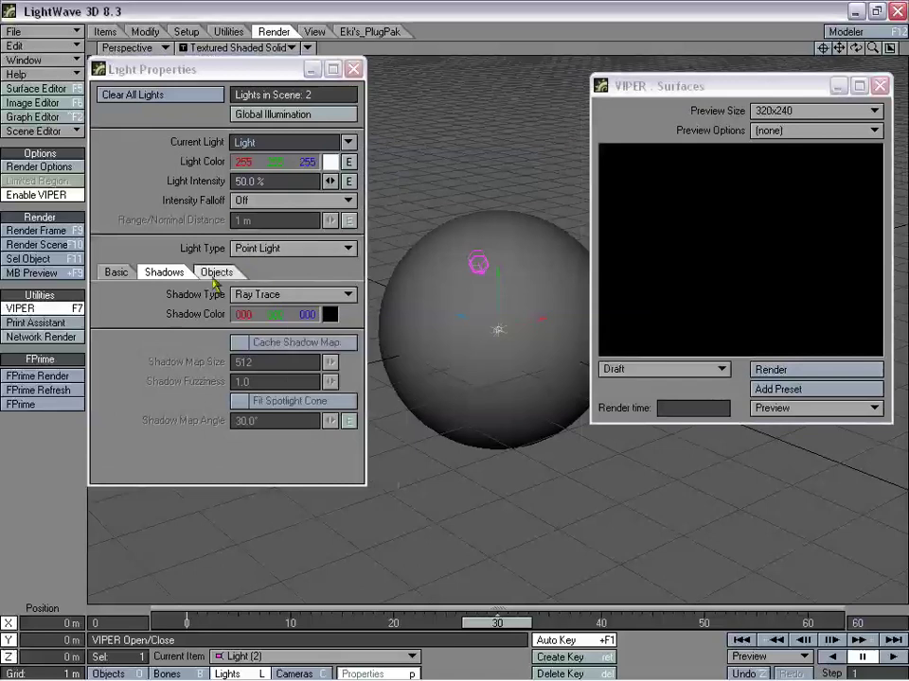
Show the point light's basic settings and render frame 30 with VIPER enabled to supply its surface data
{"action": "left_click", "coordinate": [117, 272]}
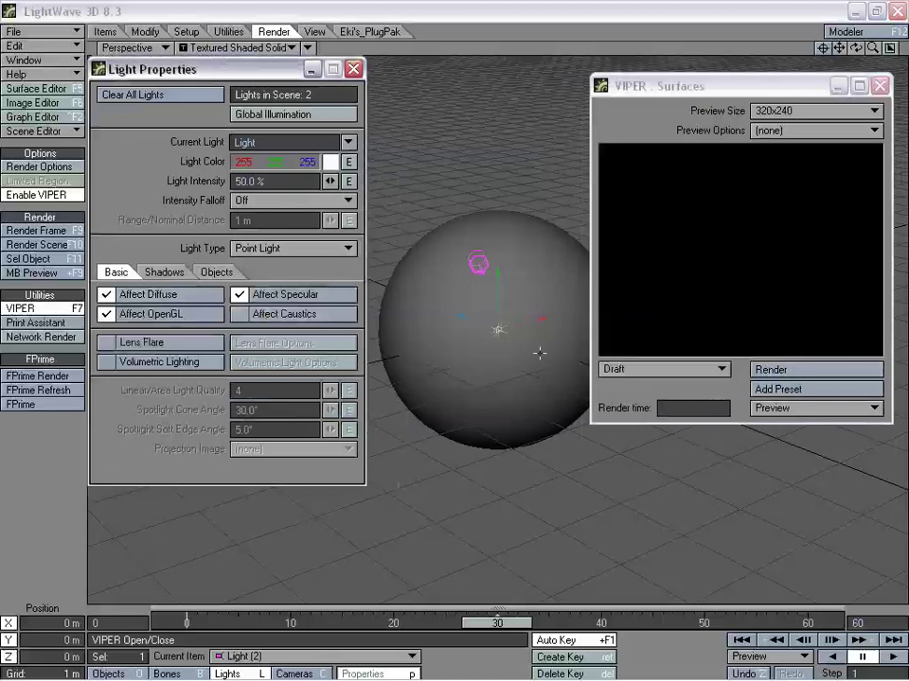
{"action": "key", "text": "F9"}
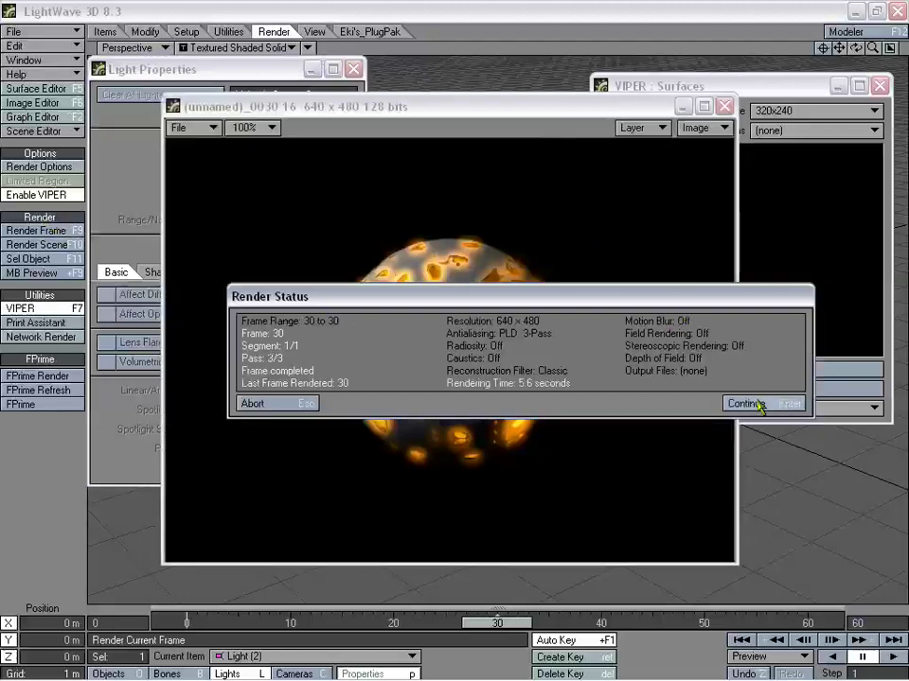
{"action": "left_click", "coordinate": [746, 404]}
{"action": "left_click", "coordinate": [724, 105]}
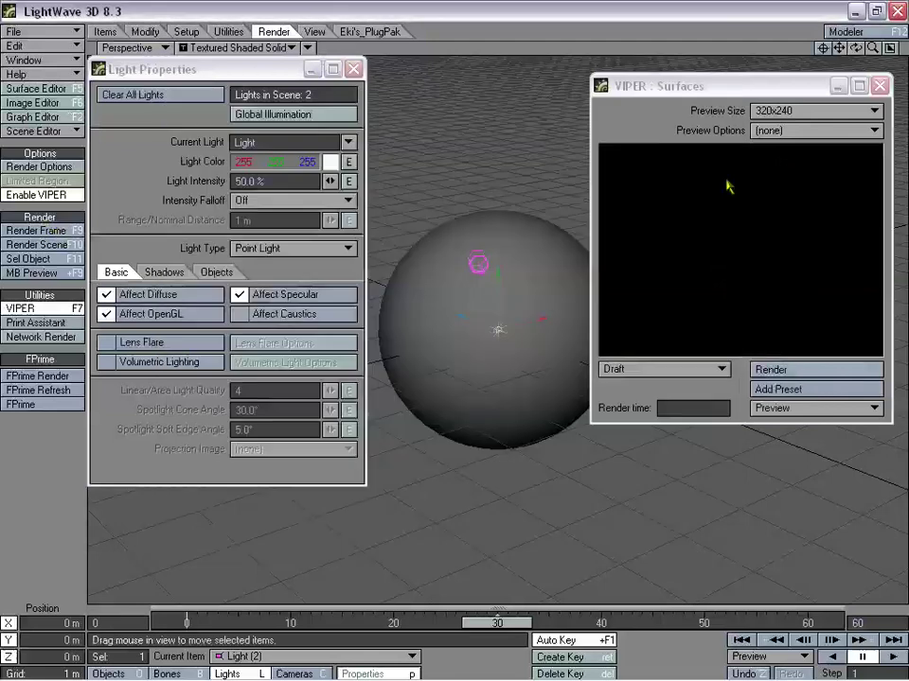
Render the VIPER surface preview and set its quality to Normal
{"action": "left_click", "coordinate": [782, 372]}
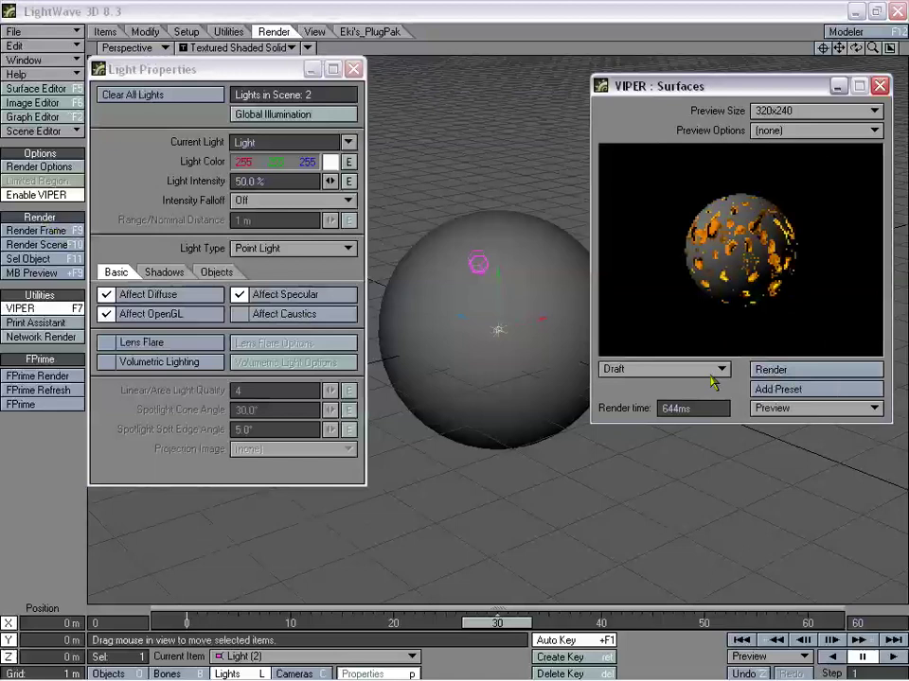
{"action": "left_click", "coordinate": [667, 370]}
{"action": "left_click", "coordinate": [672, 356]}
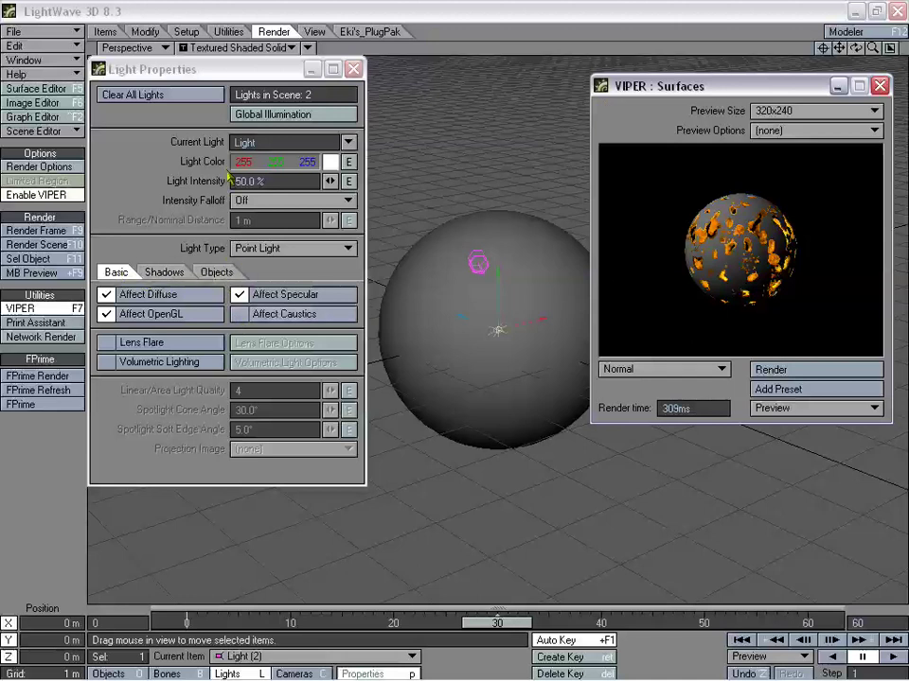
Enable volumetric lighting for the point light, show its volumetric options and refresh the VIPER preview
{"action": "left_click", "coordinate": [160, 363]}
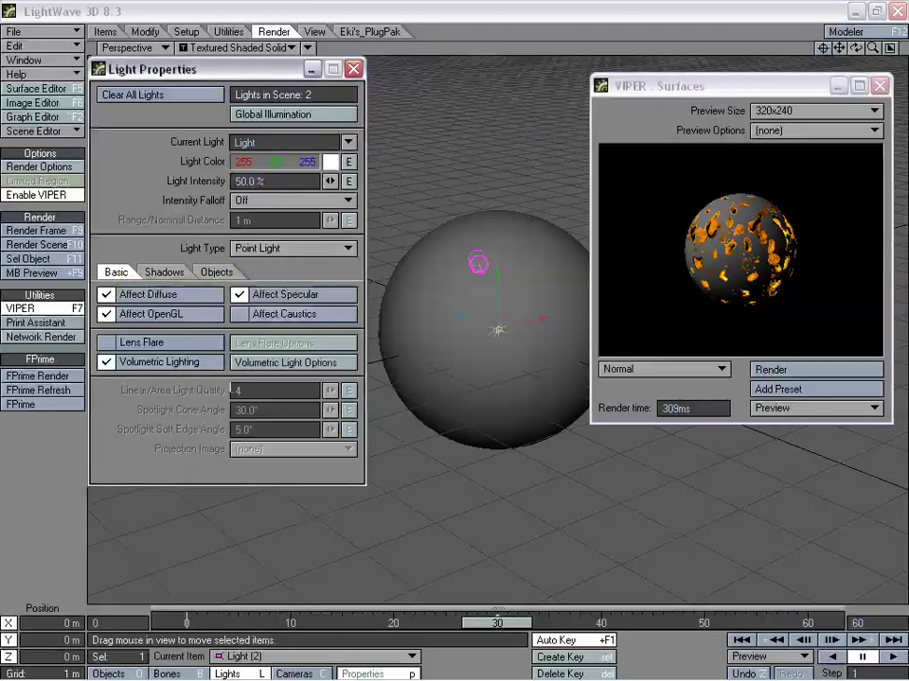
{"action": "left_click", "coordinate": [298, 370]}
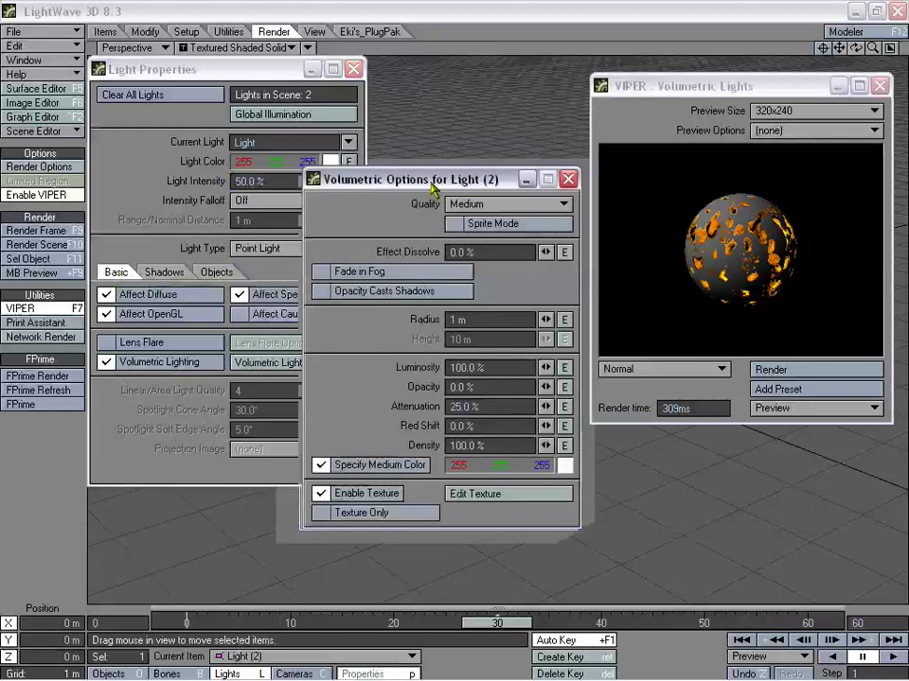
{"action": "left_click_drag", "start_coordinate": [447, 185], "coordinate": [284, 201]}
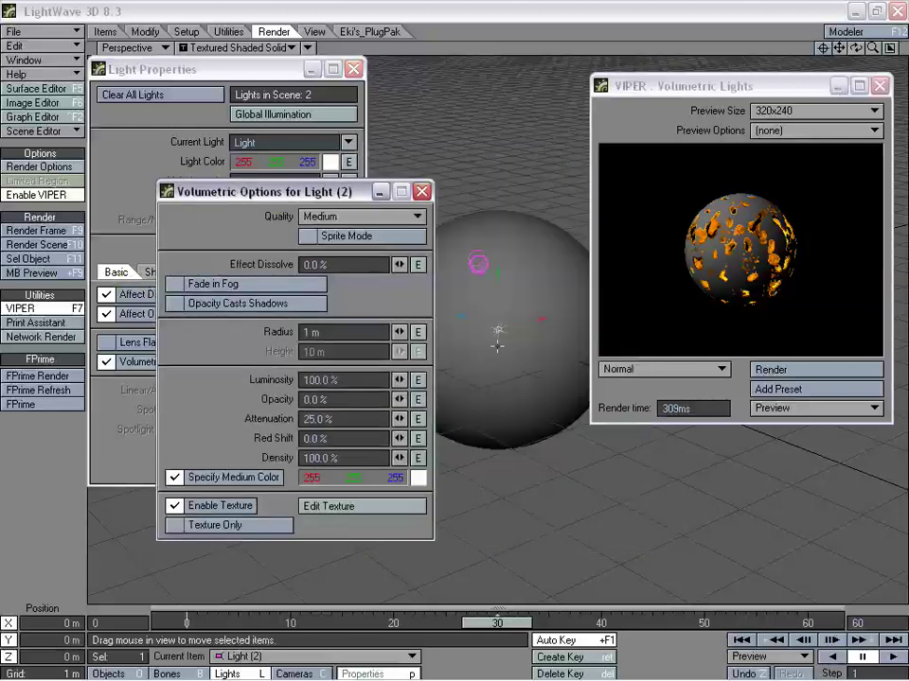
{"action": "left_click", "coordinate": [748, 371]}
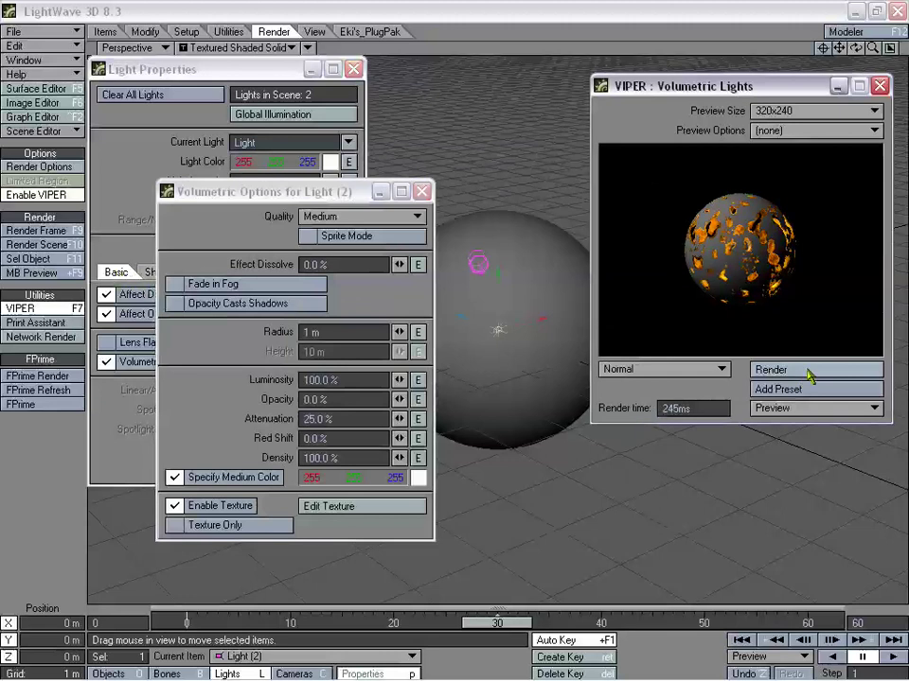
{"action": "left_click_drag", "start_coordinate": [328, 193], "coordinate": [348, 175]}
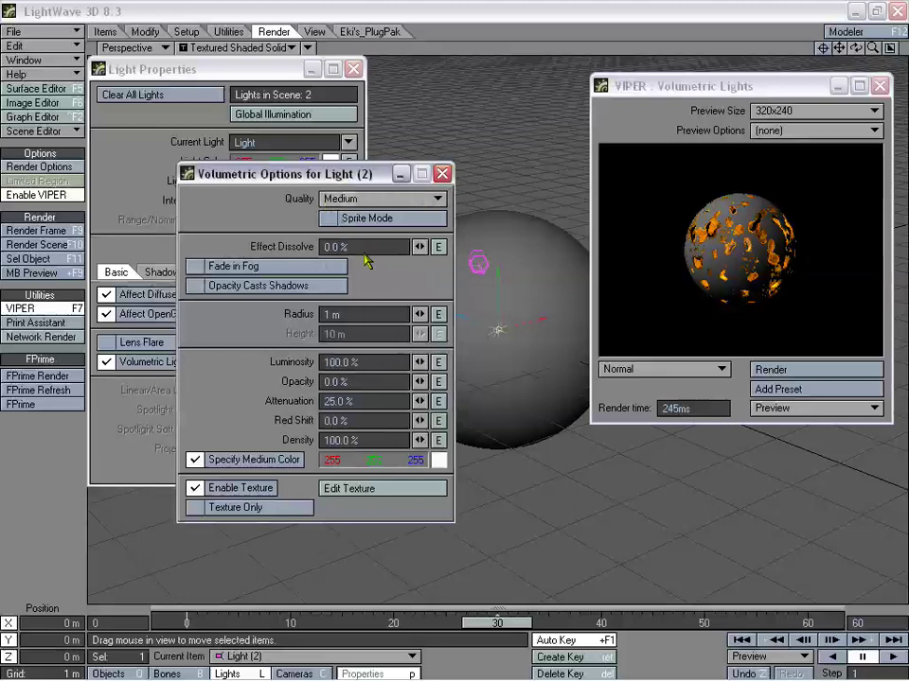
Load the Gaseous preset from the PointLights library onto the volumetric light, keeping the current size parameters
{"action": "key", "text": "F8"}
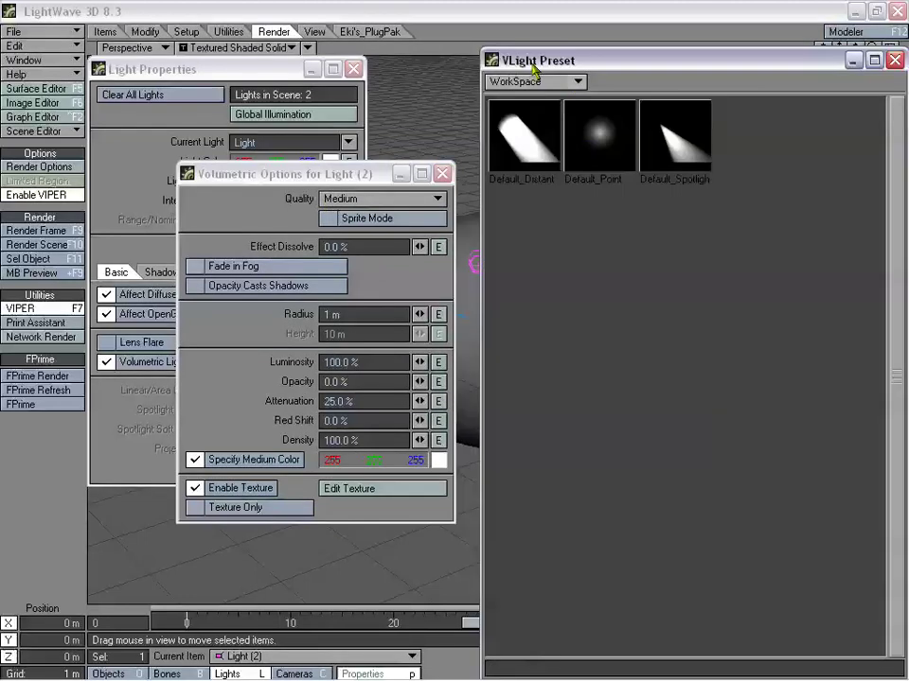
{"action": "left_click_drag", "start_coordinate": [593, 70], "coordinate": [587, 55]}
{"action": "left_click", "coordinate": [561, 72]}
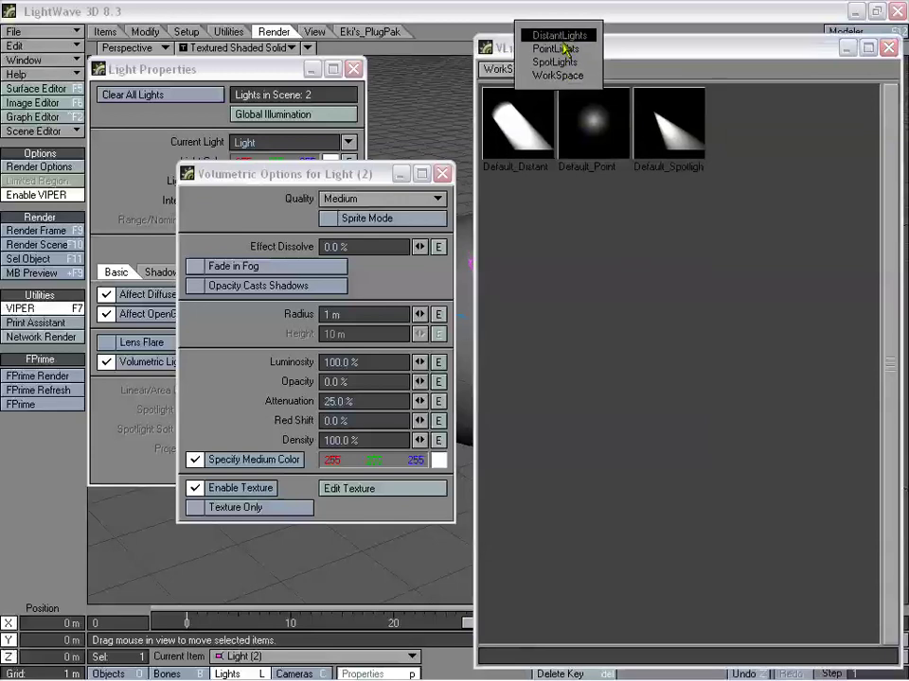
{"action": "left_click", "coordinate": [568, 49]}
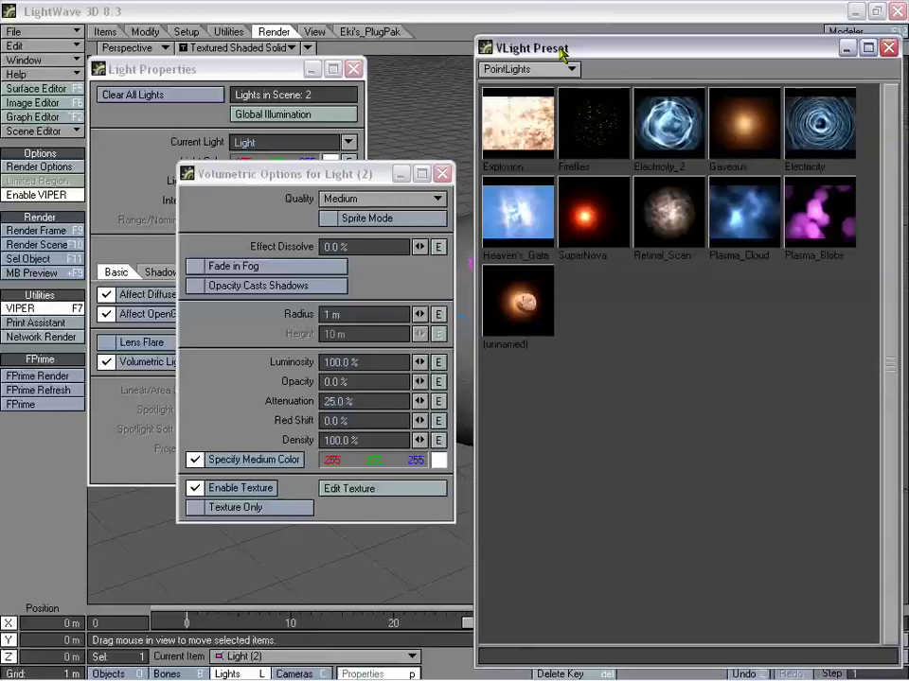
{"action": "double_click", "coordinate": [731, 137]}
{"action": "left_click", "coordinate": [558, 351]}
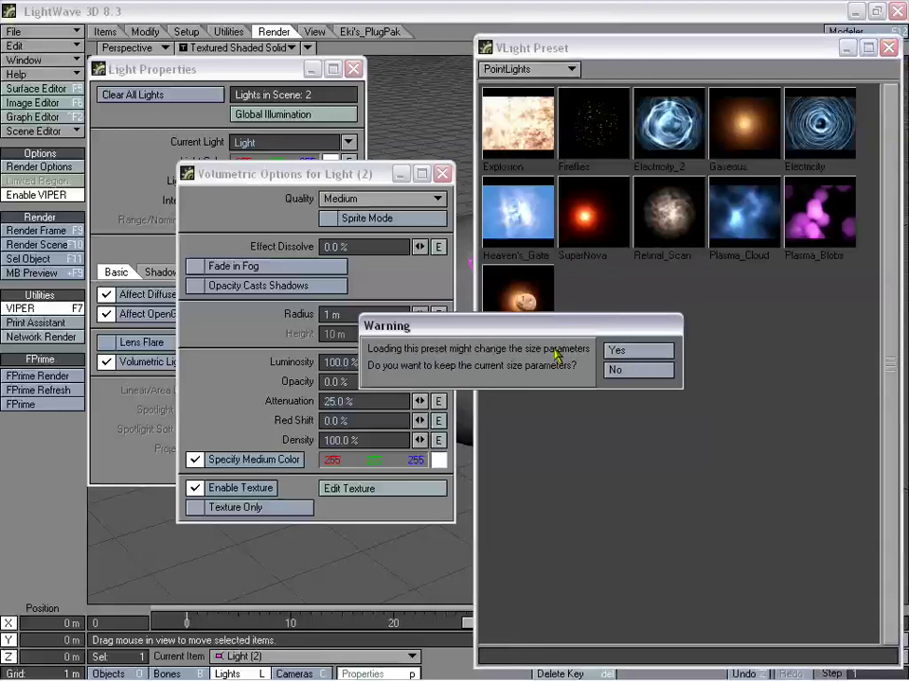
{"action": "left_click", "coordinate": [639, 350]}
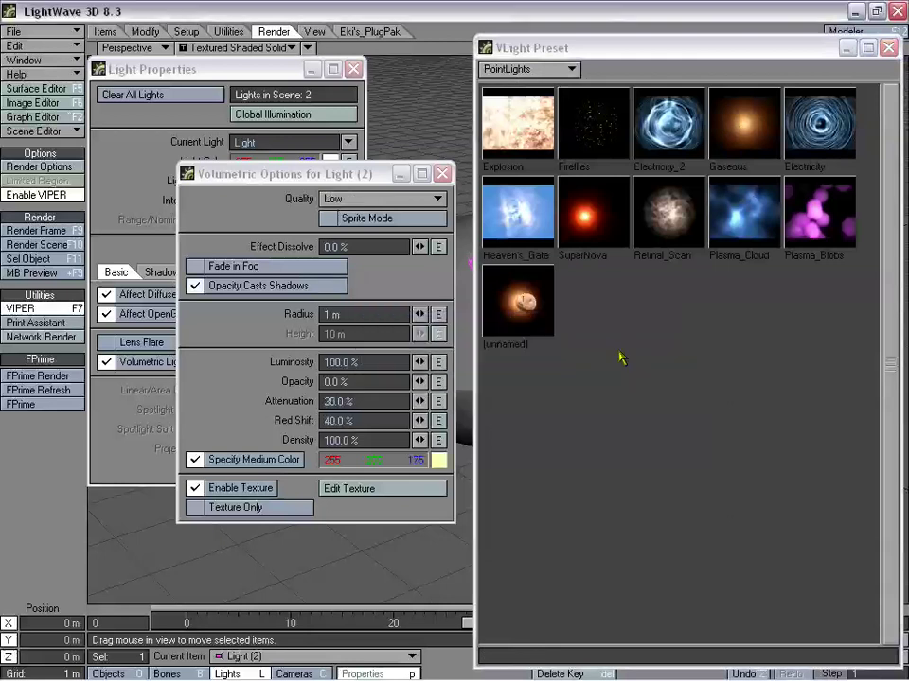
{"action": "left_click", "coordinate": [890, 47]}
{"action": "left_click_drag", "start_coordinate": [347, 176], "coordinate": [335, 213]}
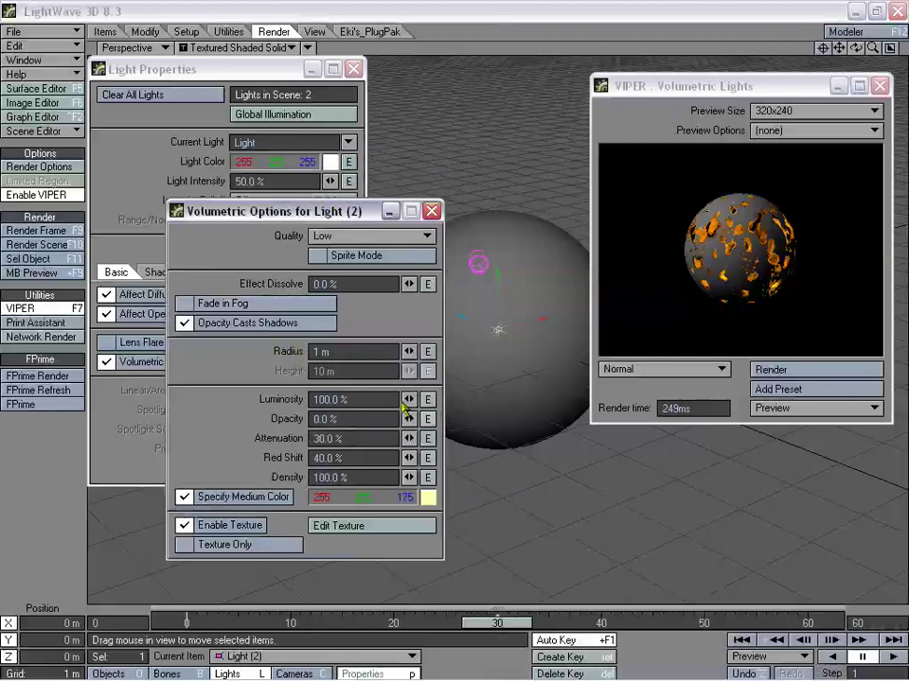
Refresh the VIPER preview and increase the volumetric light's radius in stages to about 4.94 m
{"action": "left_click", "coordinate": [802, 372]}
{"action": "left_click_drag", "start_coordinate": [408, 351], "coordinate": [423, 336]}
{"action": "left_click_drag", "start_coordinate": [233, 211], "coordinate": [54, 212]}
{"action": "left_click_drag", "start_coordinate": [170, 212], "coordinate": [234, 221]}
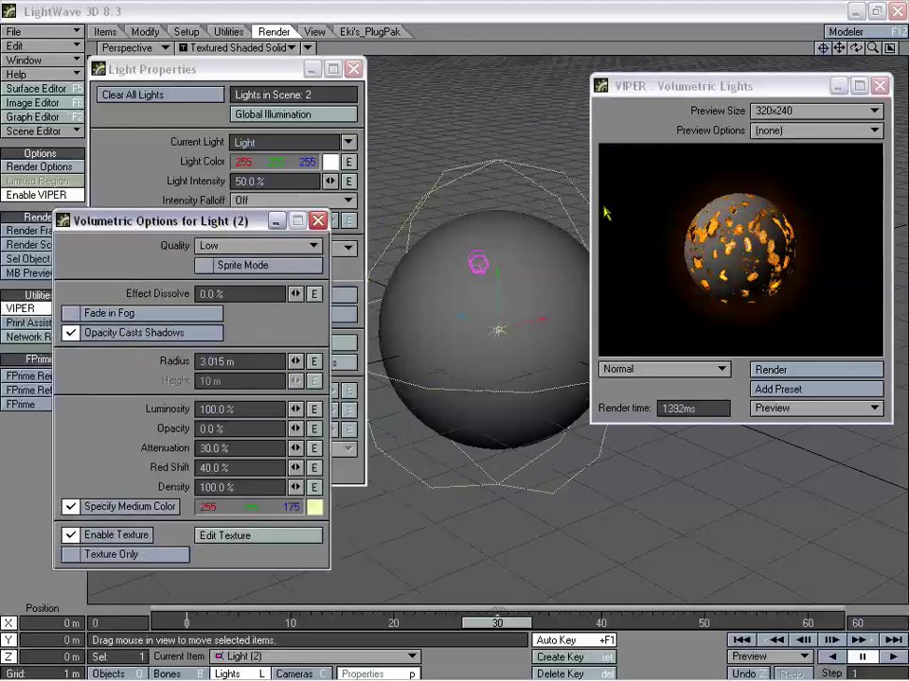
{"action": "left_click_drag", "start_coordinate": [248, 230], "coordinate": [324, 218]}
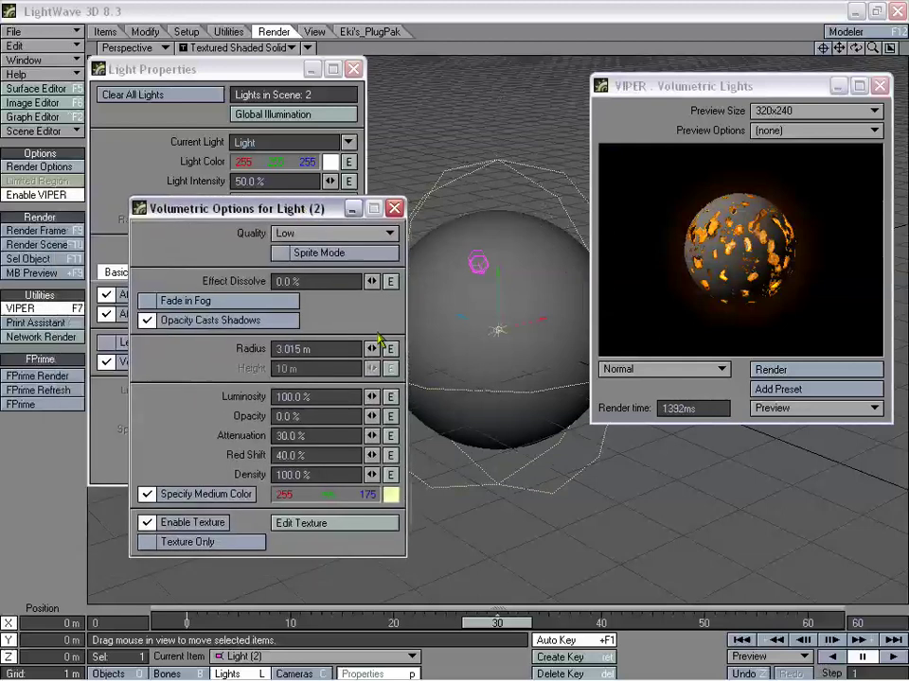
{"action": "left_click_drag", "start_coordinate": [371, 349], "coordinate": [390, 348]}
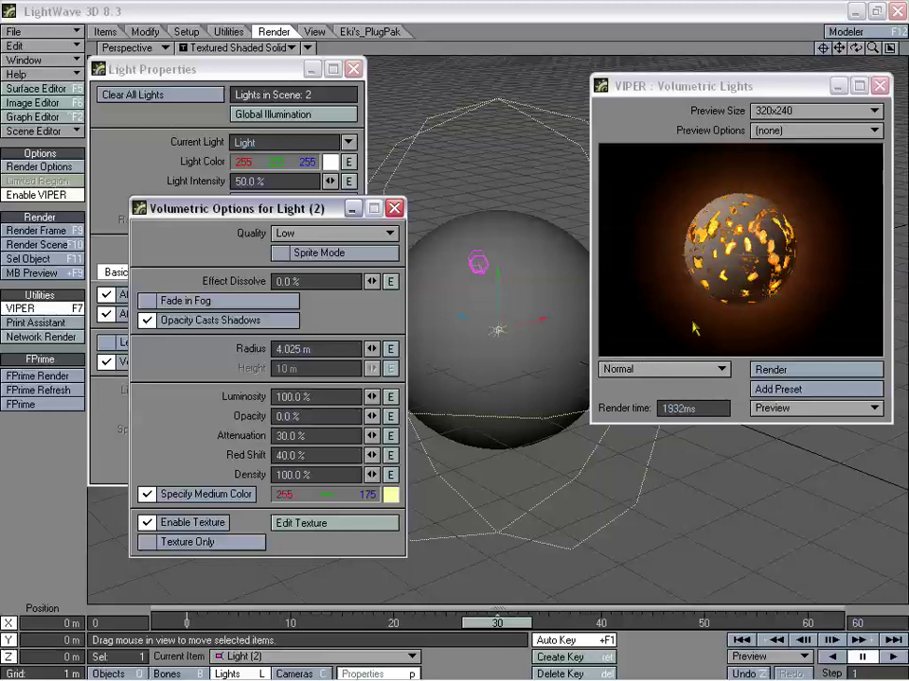
{"action": "mouse_move", "coordinate": [371, 348]}
{"action": "left_mouse_down"}
{"action": "mouse_move", "coordinate": [391, 348]}
{"action": "mouse_move", "coordinate": [381, 348]}
{"action": "left_mouse_up"}
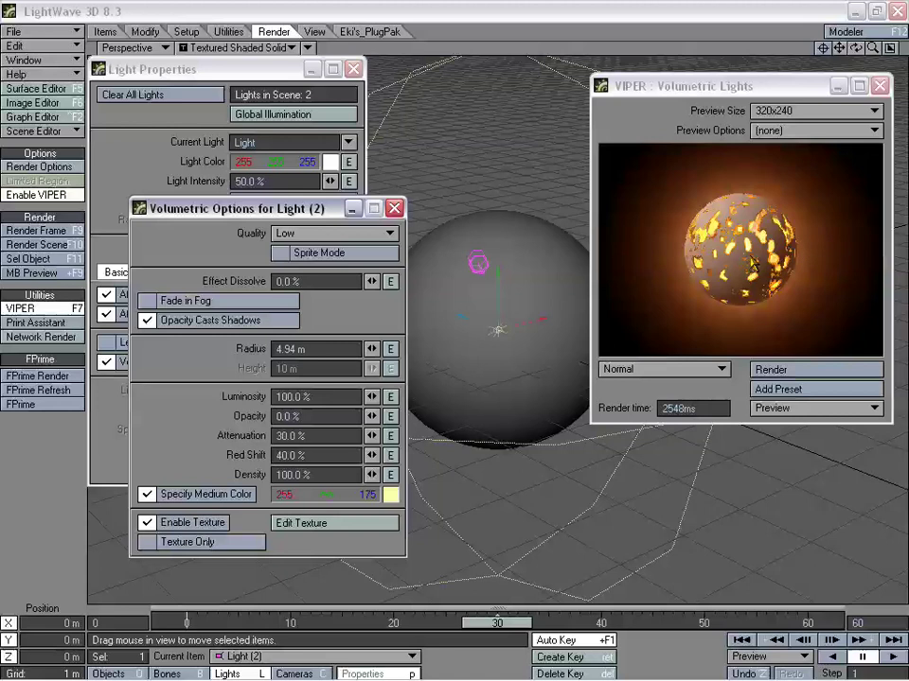
Set the render options to show rendering in progress at 320 × 240
{"action": "left_click_drag", "start_coordinate": [714, 99], "coordinate": [709, 99]}
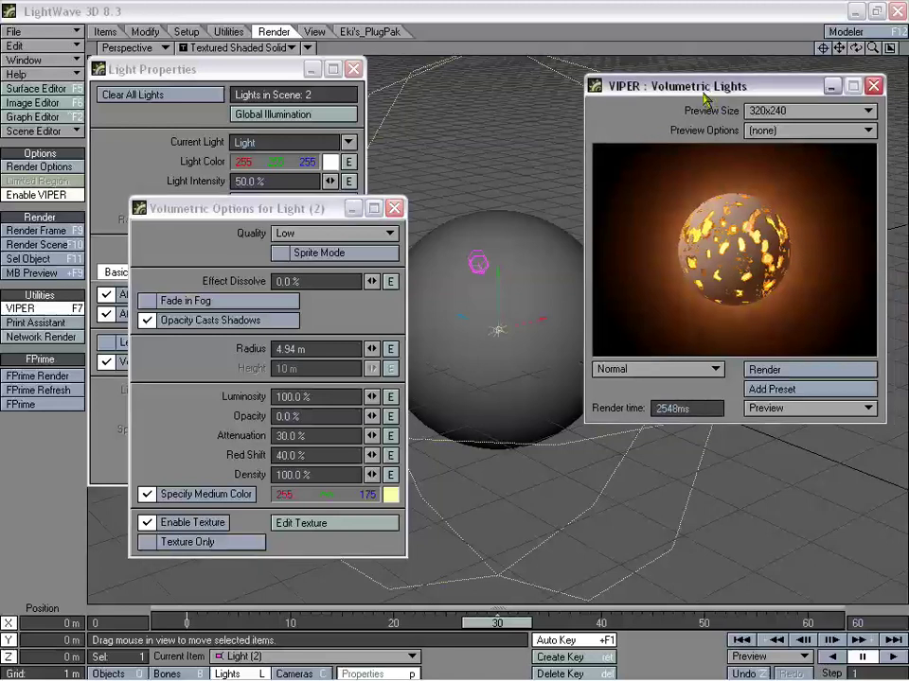
{"action": "left_click", "coordinate": [252, 75]}
{"action": "left_click_drag", "start_coordinate": [251, 75], "coordinate": [307, 77]}
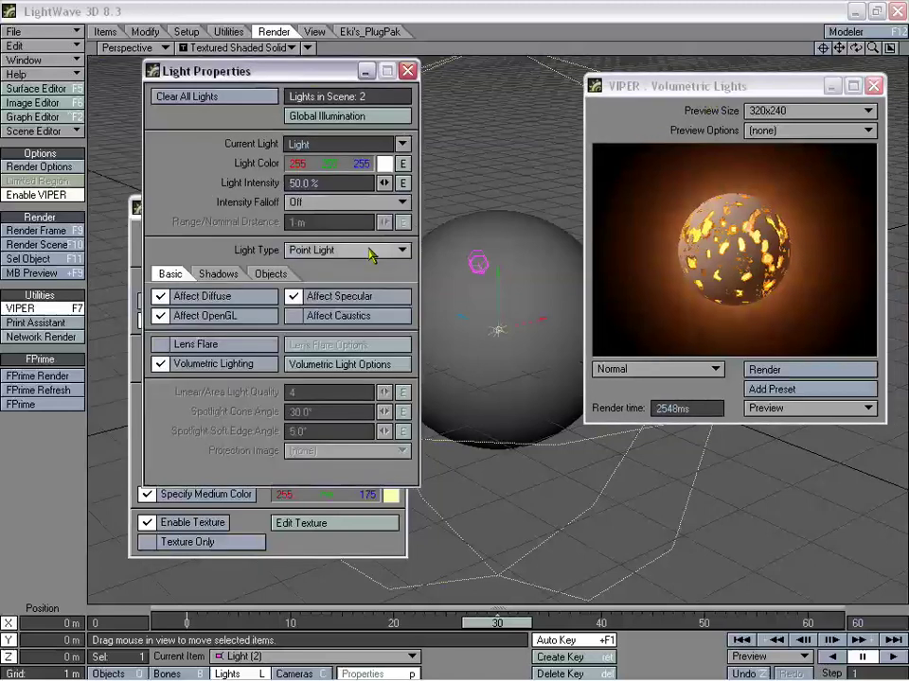
{"action": "left_click", "coordinate": [379, 66], "text": "ctrl+shift"}
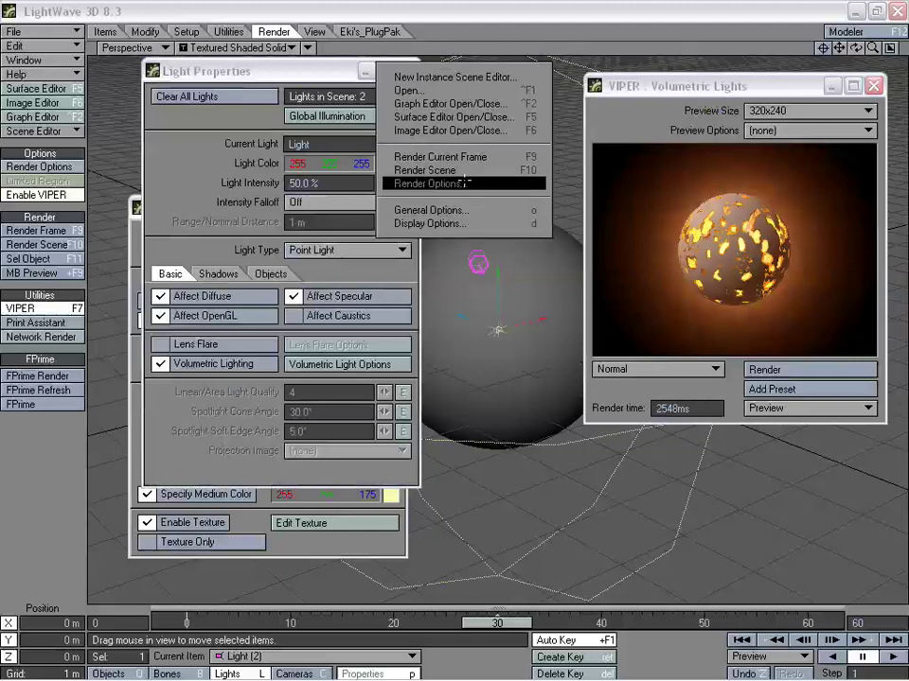
{"action": "left_click", "coordinate": [464, 182]}
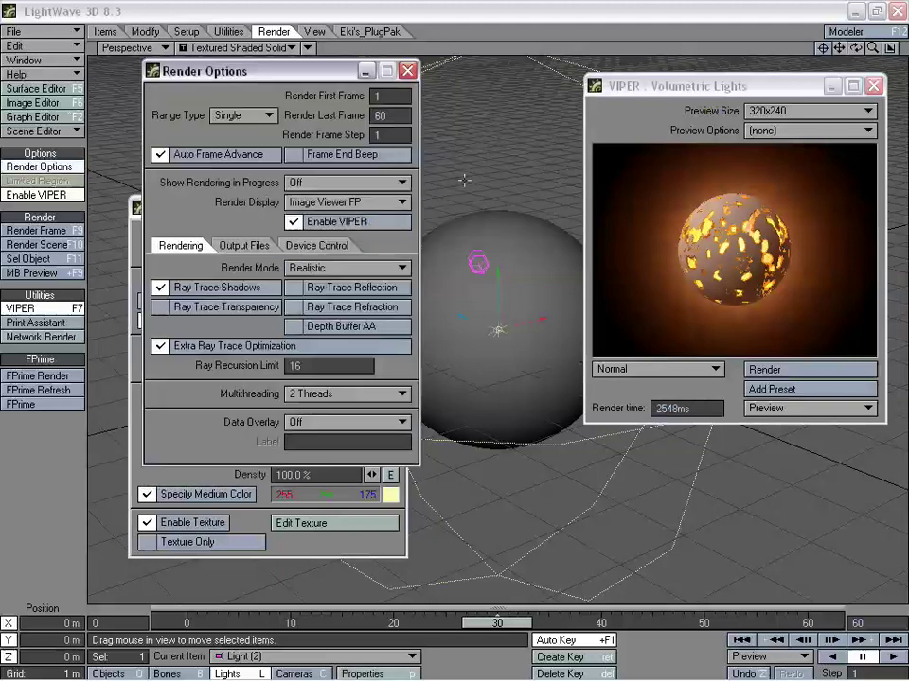
{"action": "left_click", "coordinate": [328, 185]}
{"action": "left_click", "coordinate": [321, 195]}
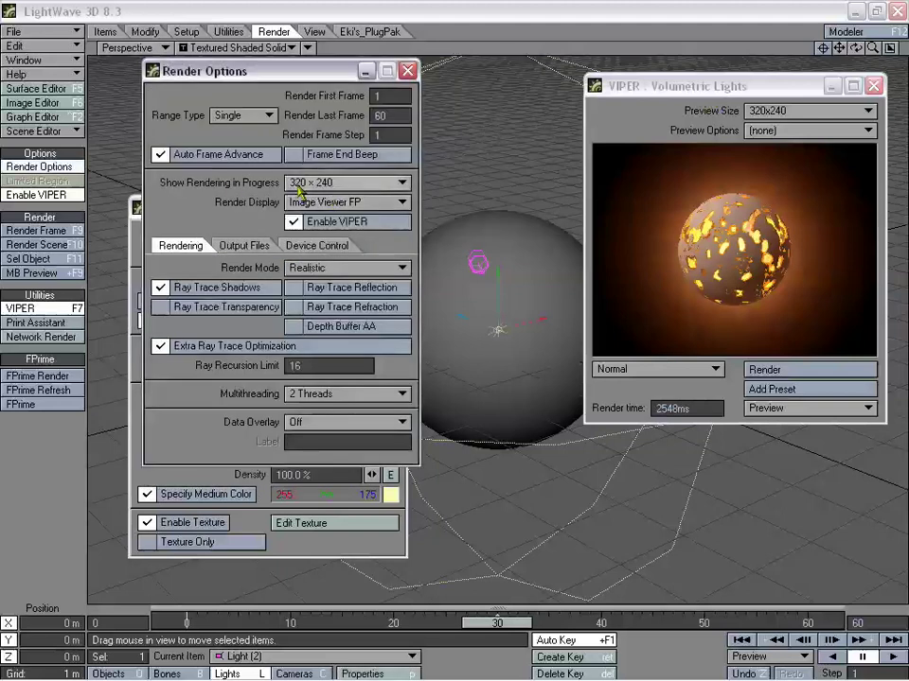
{"action": "left_click", "coordinate": [407, 71]}
Render frame 30, examine the volumetric glow around the ball in the image viewer, and minimize the viewer
{"action": "left_click", "coordinate": [36, 230]}
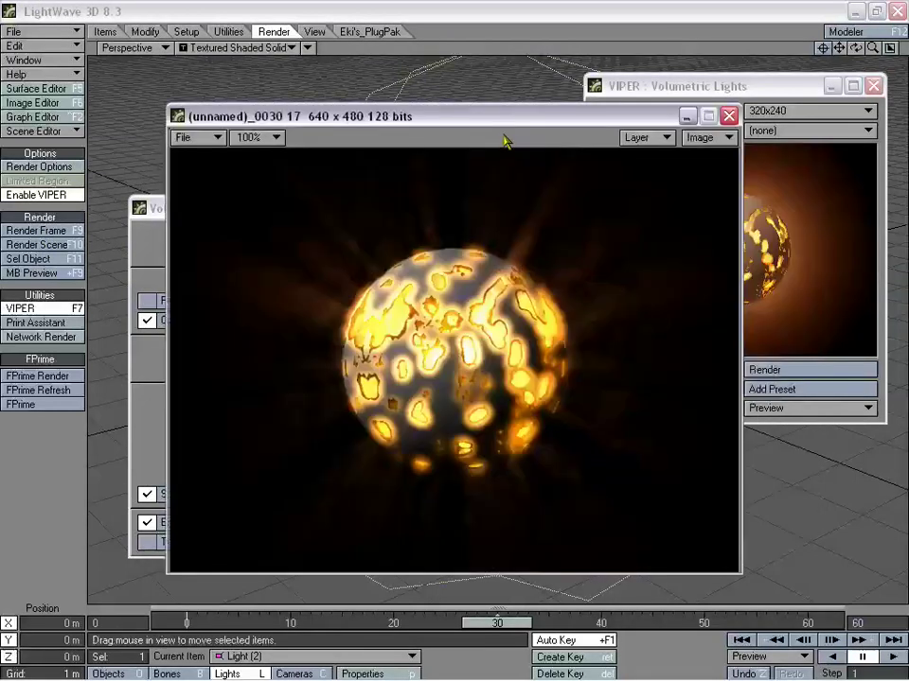
{"action": "left_click_drag", "start_coordinate": [502, 125], "coordinate": [460, 124]}
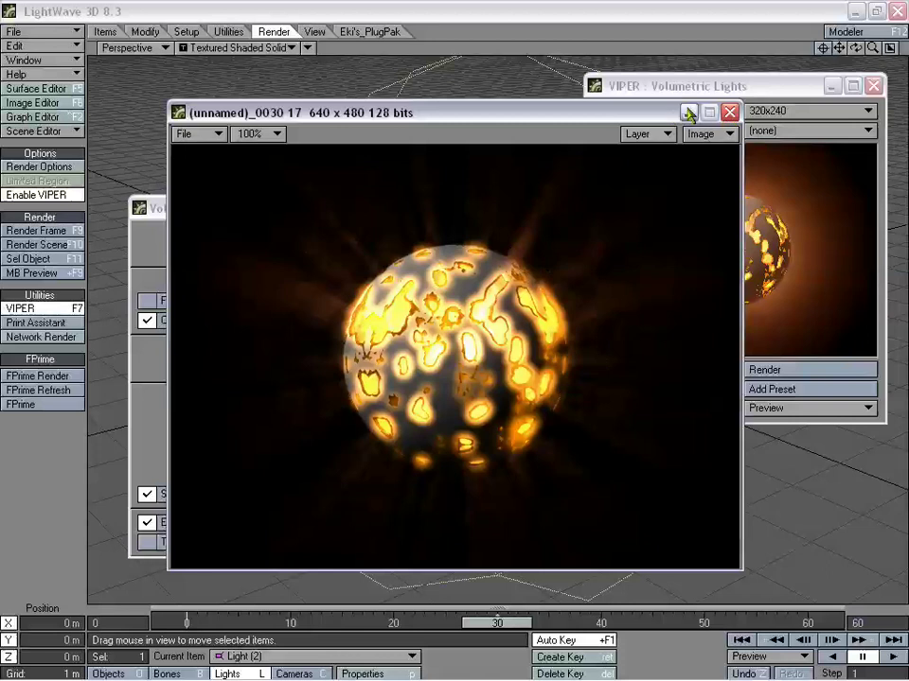
{"action": "left_click_drag", "start_coordinate": [528, 120], "coordinate": [572, 115]}
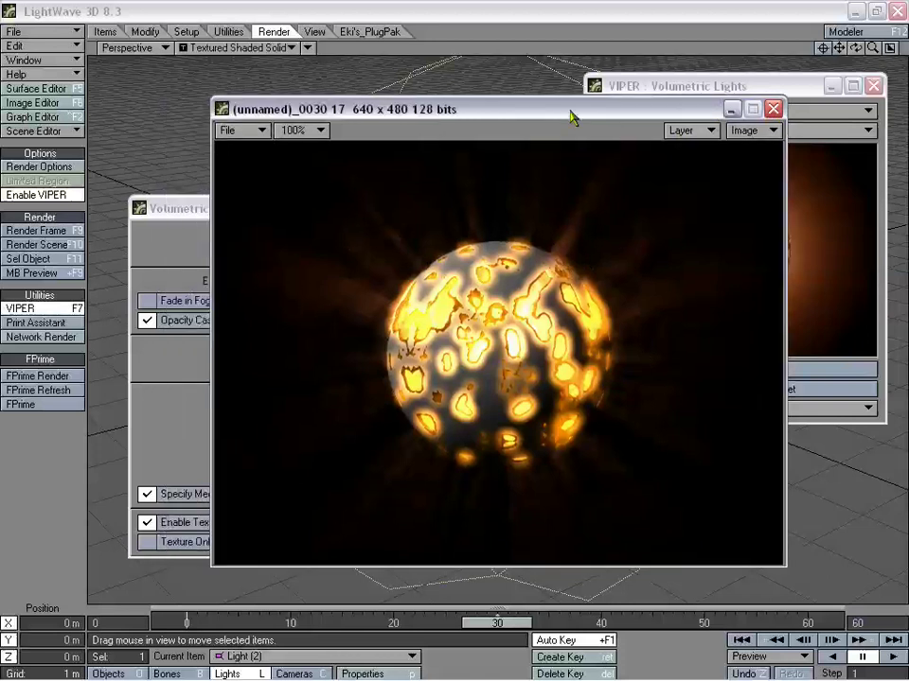
{"action": "left_click", "coordinate": [733, 131]}
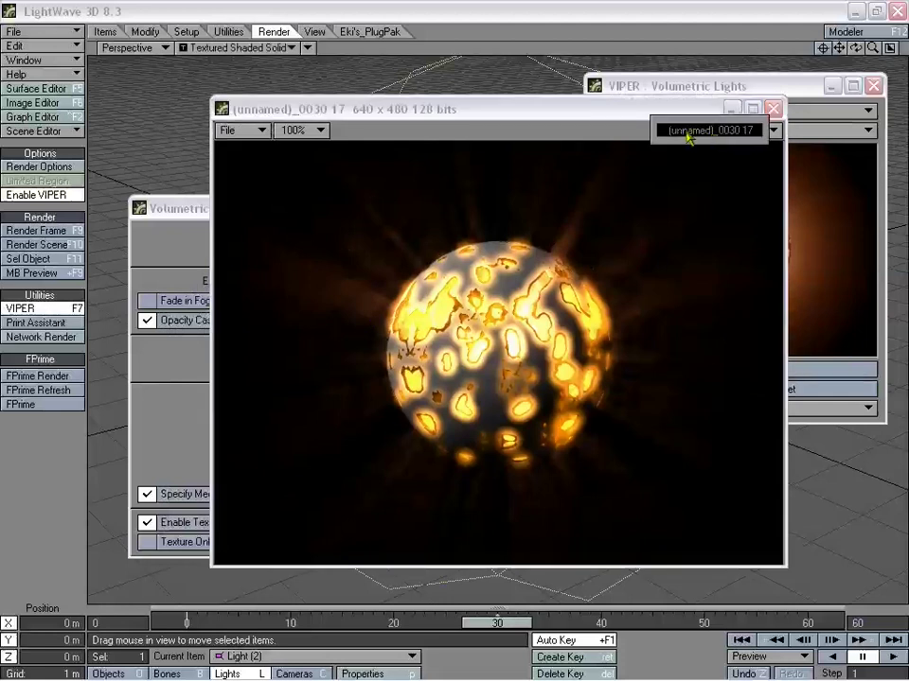
{"action": "left_click", "coordinate": [699, 138]}
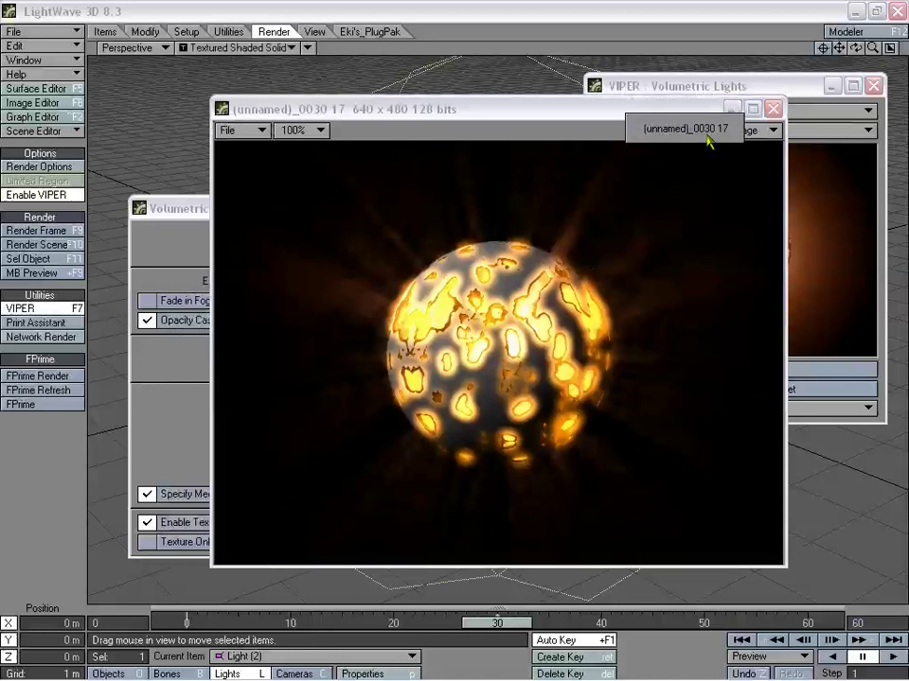
{"action": "left_click", "coordinate": [702, 161]}
{"action": "left_click", "coordinate": [731, 108]}
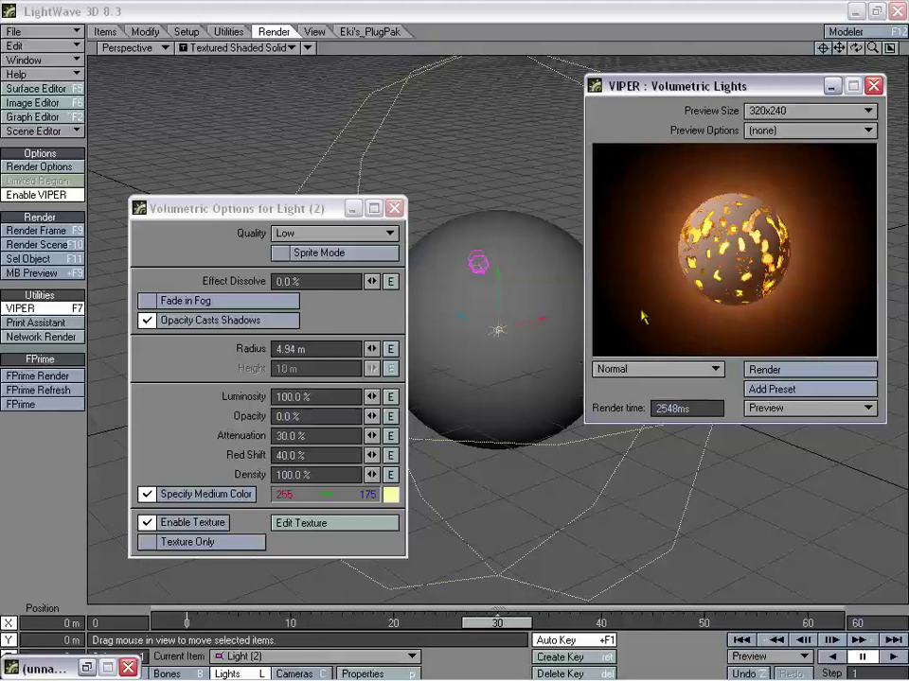
Raise the volumetric light's luminosity in stages to 445% and its radius to 5.265 m
{"action": "left_click", "coordinate": [370, 398]}
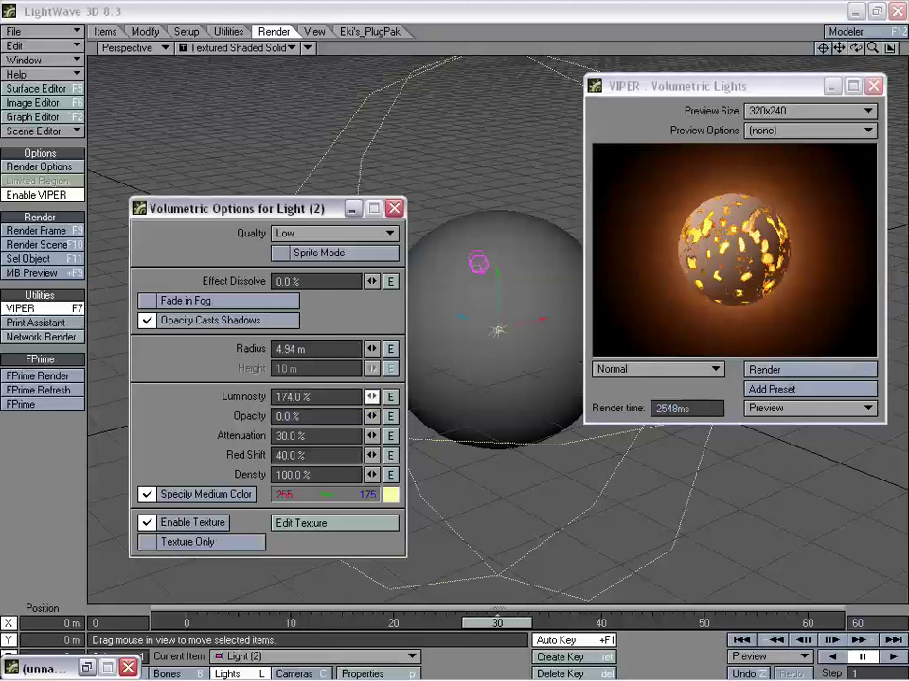
{"action": "left_click_drag", "start_coordinate": [370, 399], "coordinate": [452, 399]}
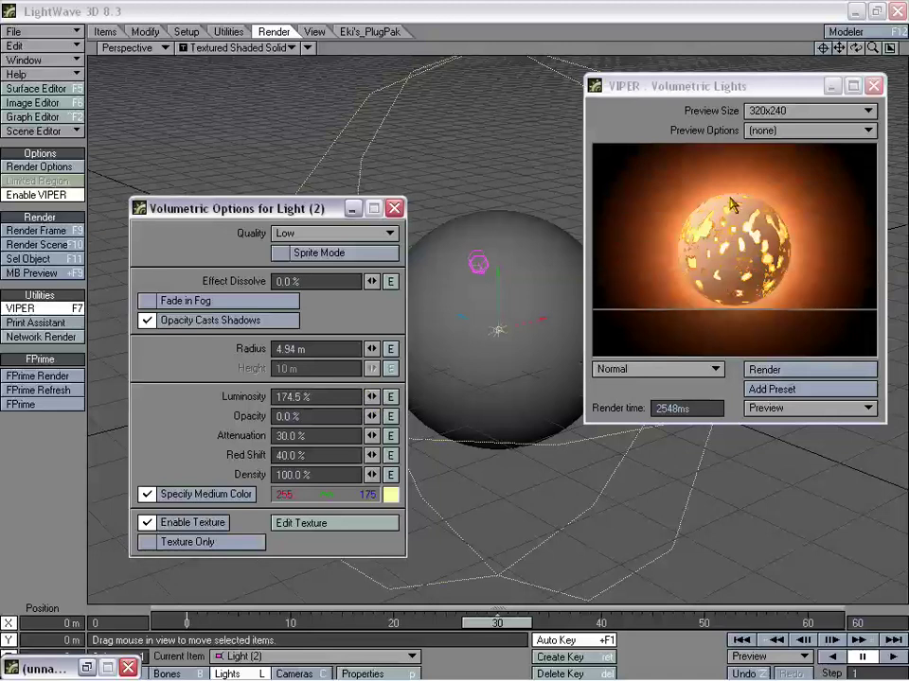
{"action": "left_click_drag", "start_coordinate": [370, 399], "coordinate": [371, 403]}
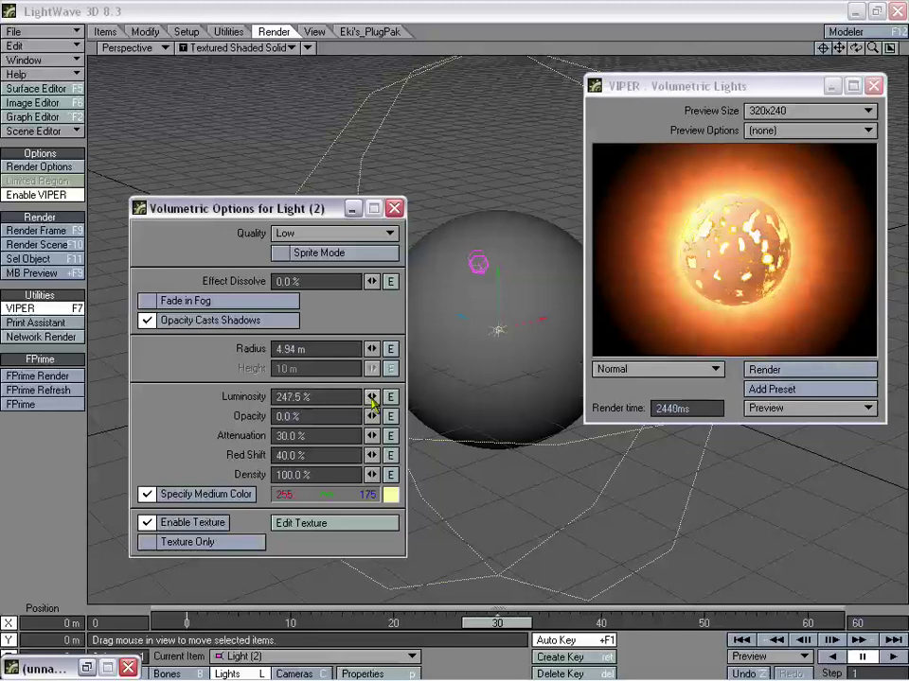
{"action": "left_click_drag", "start_coordinate": [372, 402], "coordinate": [371, 400]}
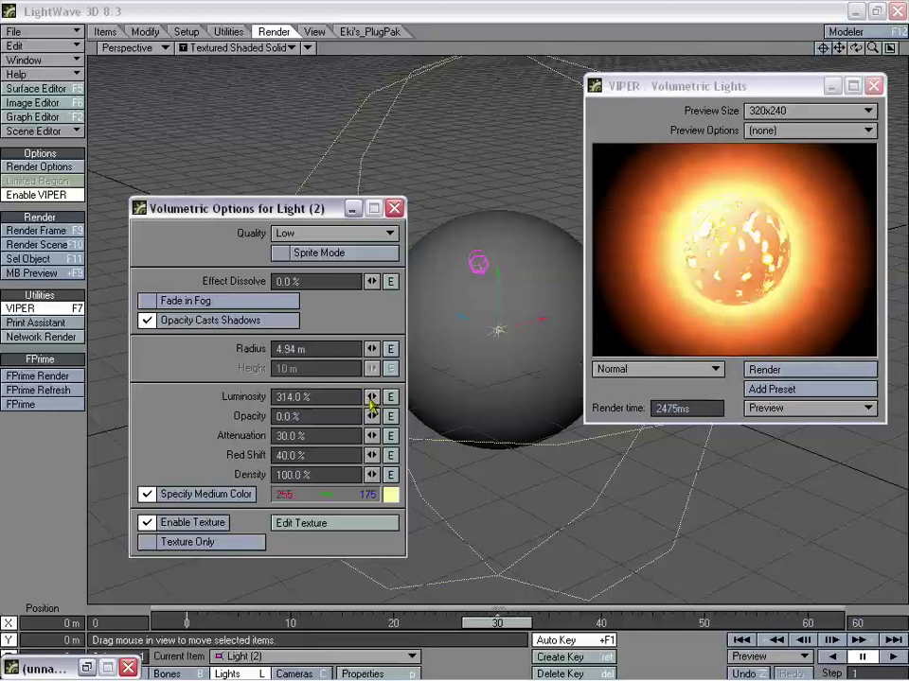
{"action": "left_click_drag", "start_coordinate": [371, 405], "coordinate": [371, 404]}
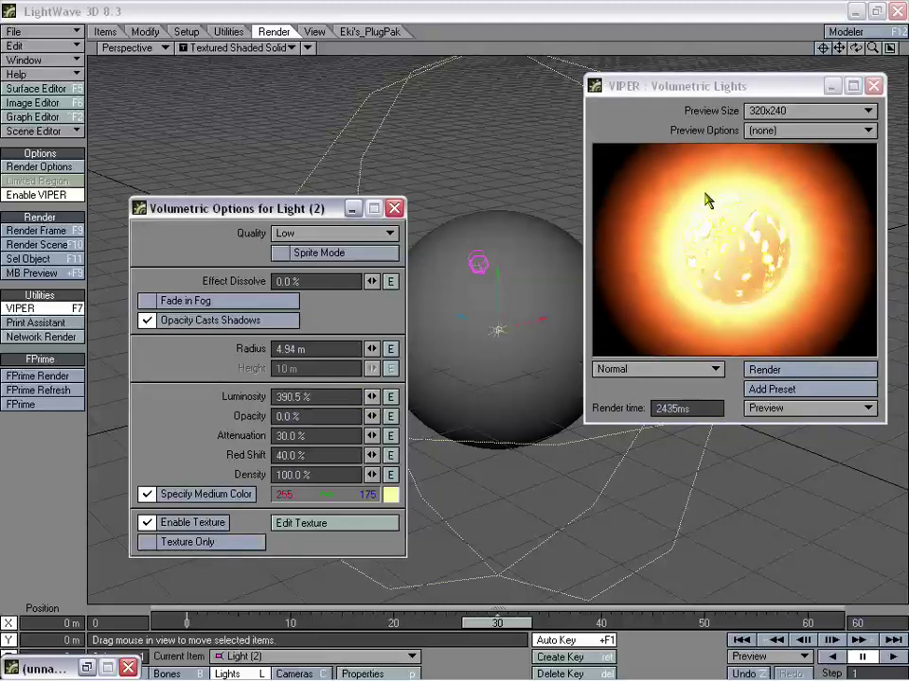
{"action": "left_click_drag", "start_coordinate": [371, 403], "coordinate": [371, 404]}
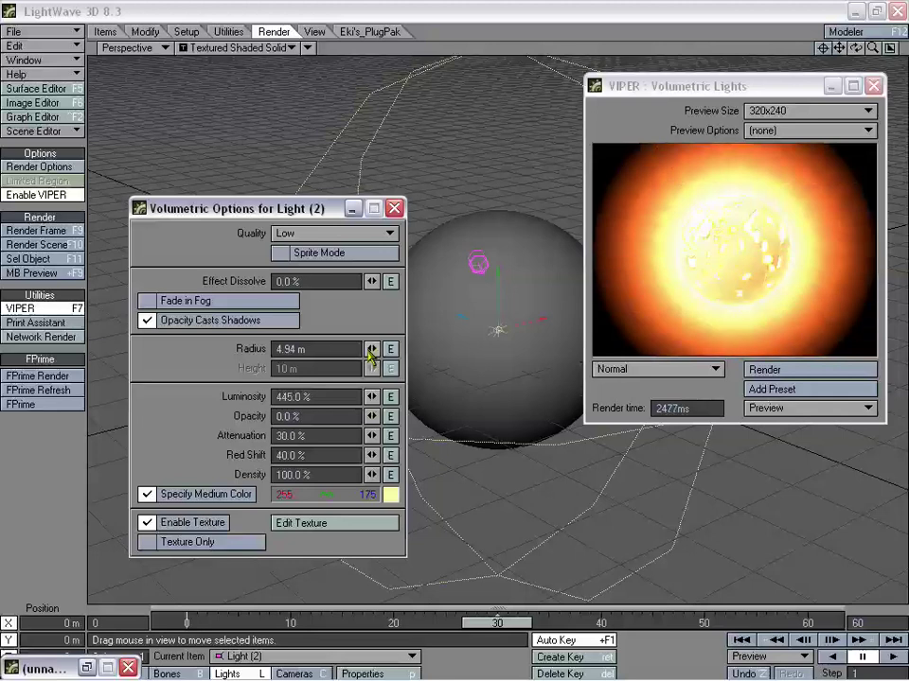
{"action": "left_click_drag", "start_coordinate": [371, 349], "coordinate": [370, 352]}
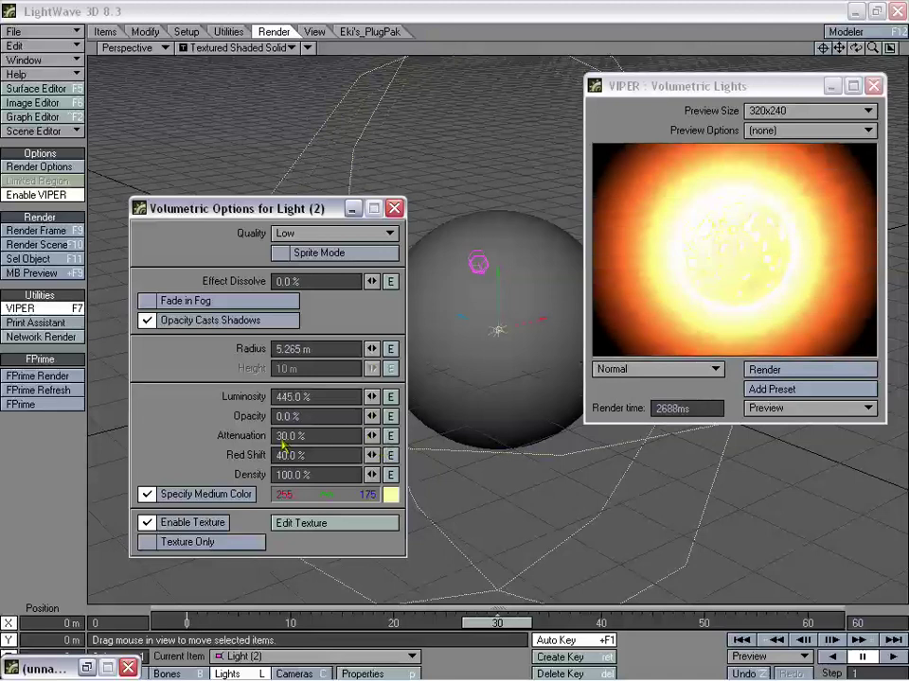
Set the volumetric light's attenuation to 43.5%, luminosity to 488% and density to 123%, and close its options and the VIPER preview
{"action": "left_click_drag", "start_coordinate": [371, 436], "coordinate": [371, 443]}
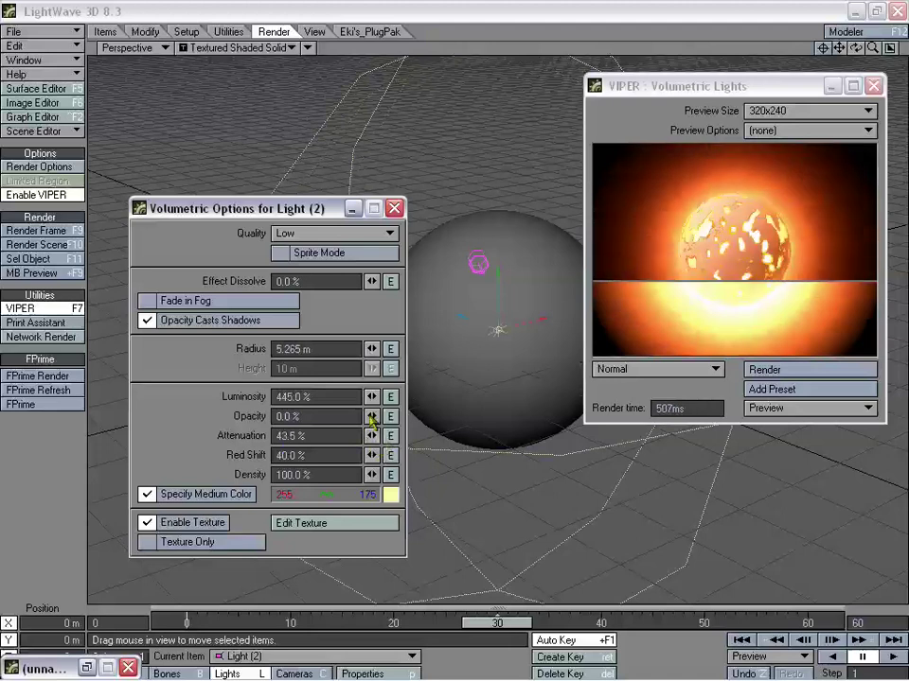
{"action": "left_click_drag", "start_coordinate": [371, 397], "coordinate": [375, 402]}
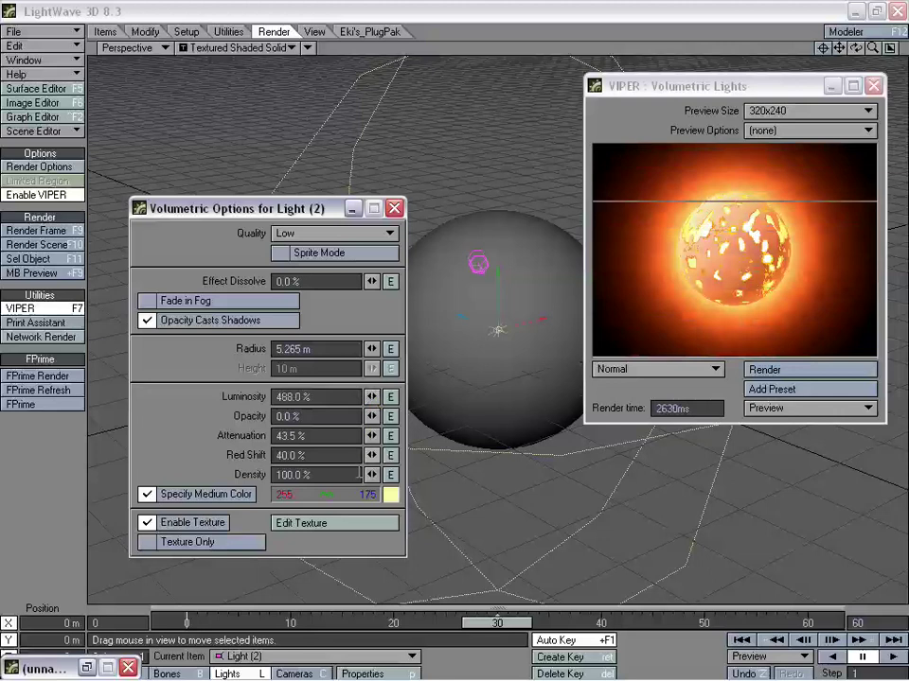
{"action": "left_click_drag", "start_coordinate": [372, 475], "coordinate": [389, 458]}
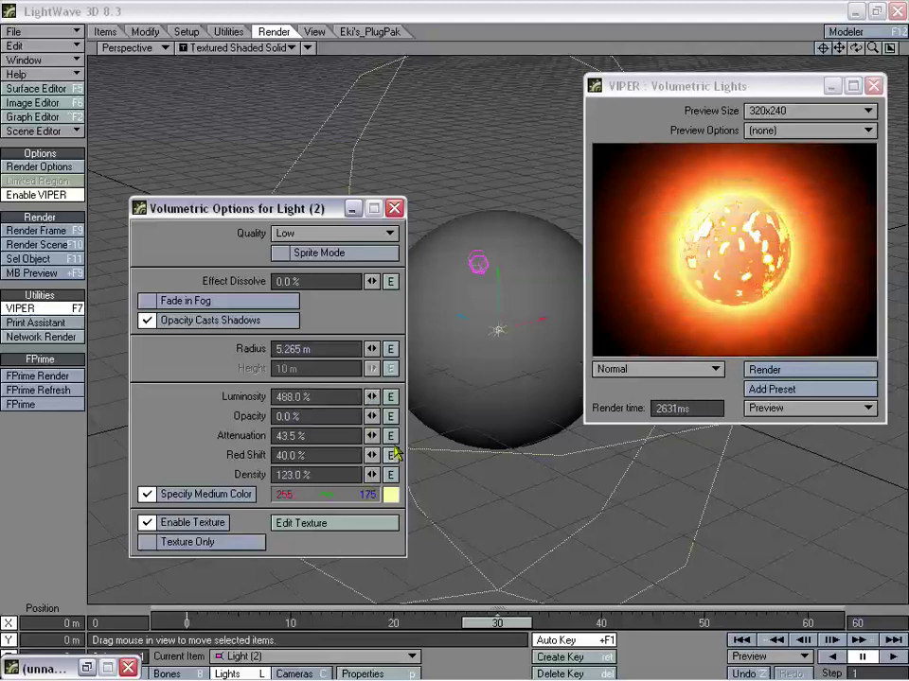
{"action": "left_click", "coordinate": [395, 208]}
{"action": "left_click", "coordinate": [874, 86]}
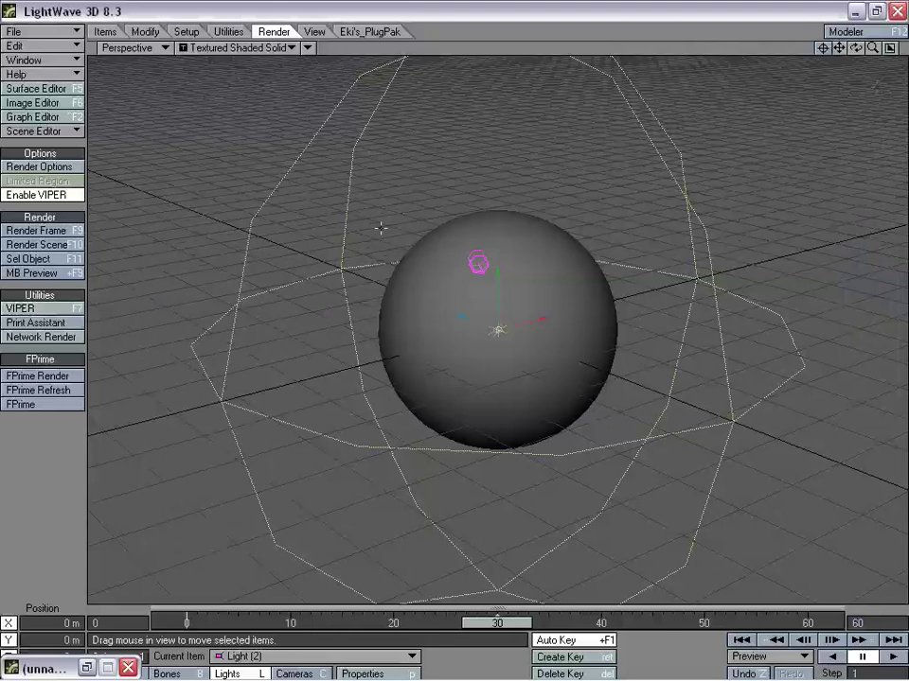
Set the camera's antialiasing to PLD 1-Pass and close its properties
{"action": "key", "text": "shift+c"}
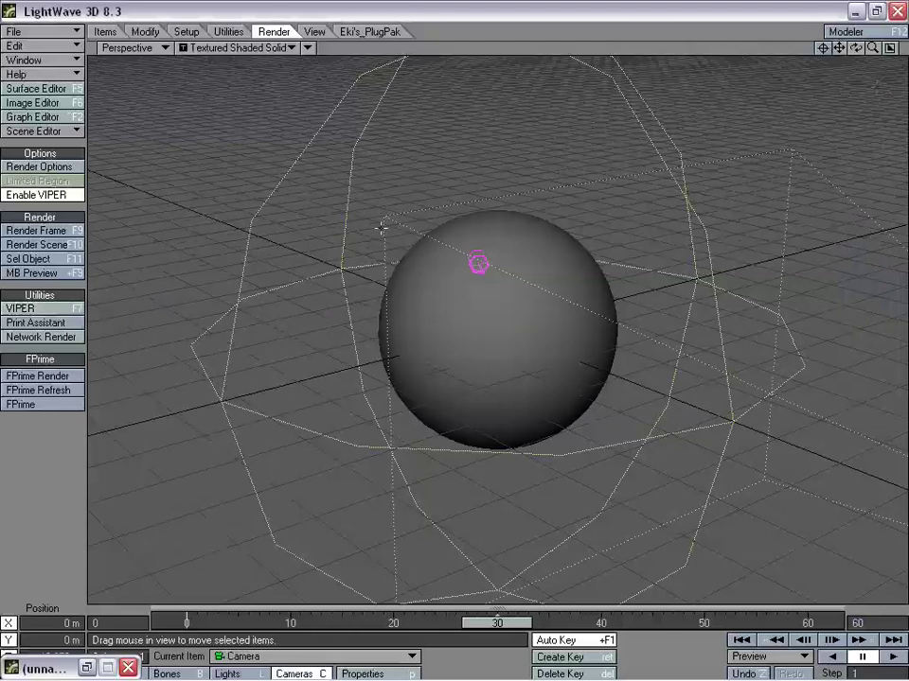
{"action": "key", "text": "p"}
{"action": "left_click", "coordinate": [324, 329]}
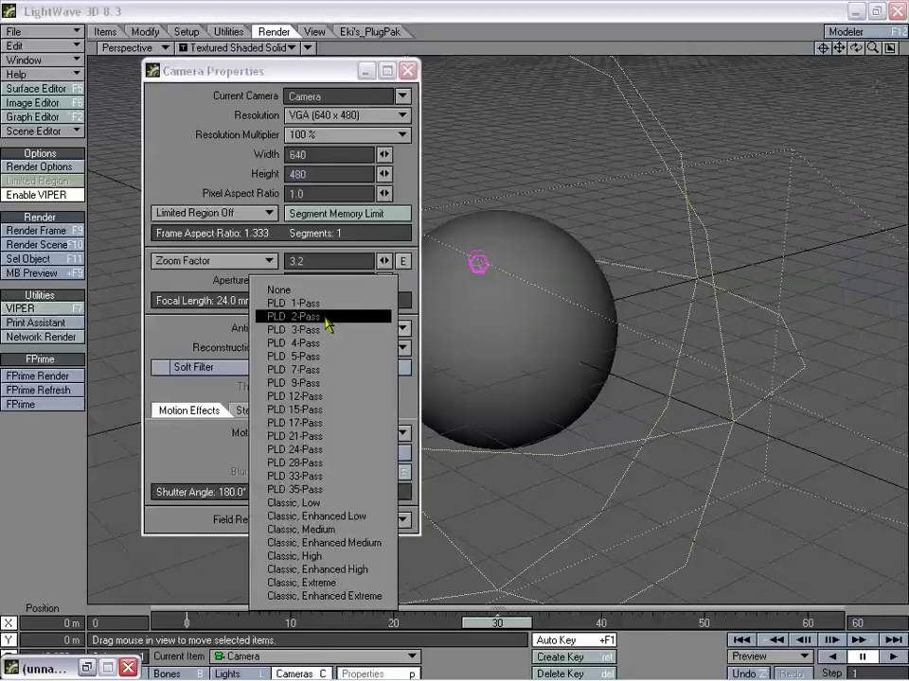
{"action": "left_click", "coordinate": [325, 305]}
{"action": "left_click", "coordinate": [407, 71]}
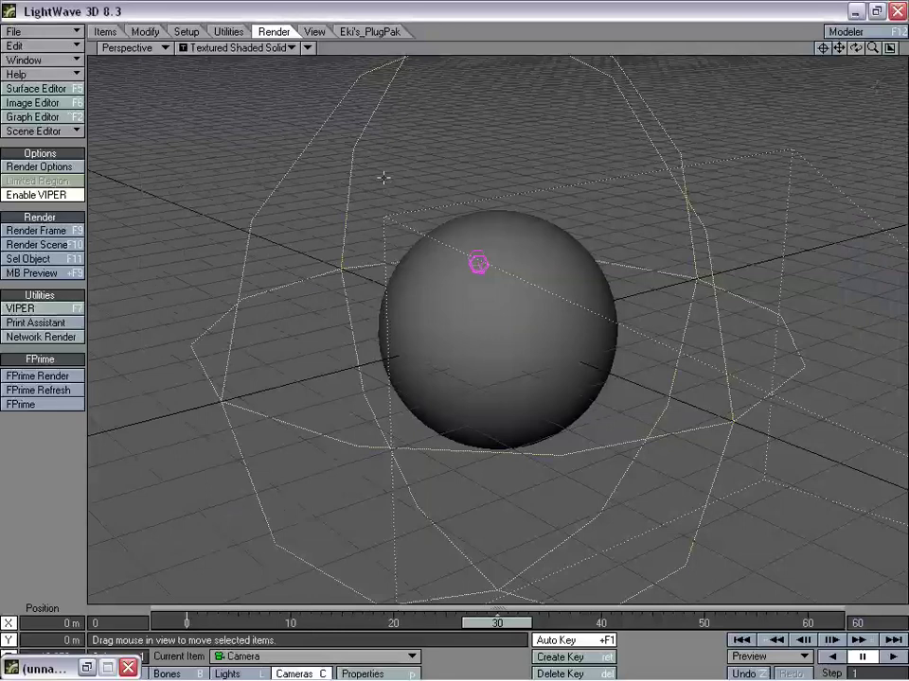
Reopen the volumetric options of Light (2) and keep the quality at Low
{"action": "key", "text": "shift+l"}
{"action": "key", "text": "p"}
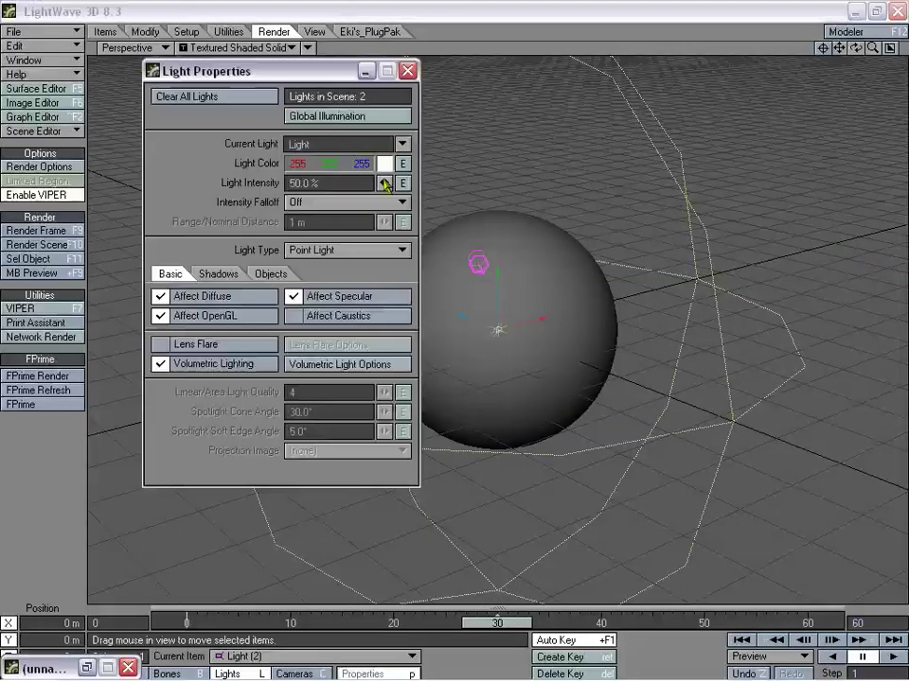
{"action": "left_click", "coordinate": [323, 372]}
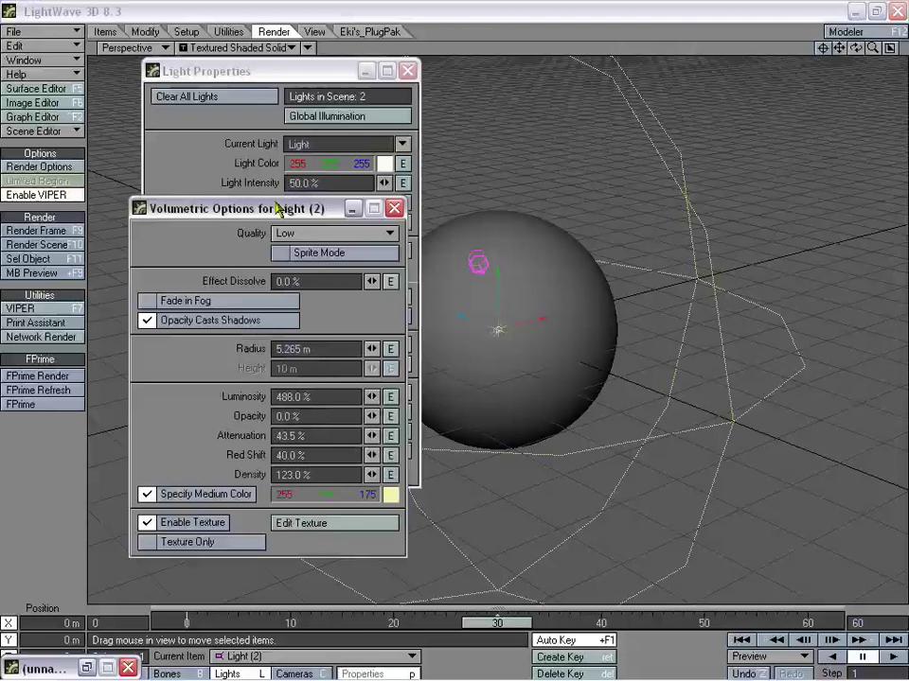
{"action": "left_click_drag", "start_coordinate": [285, 206], "coordinate": [266, 189]}
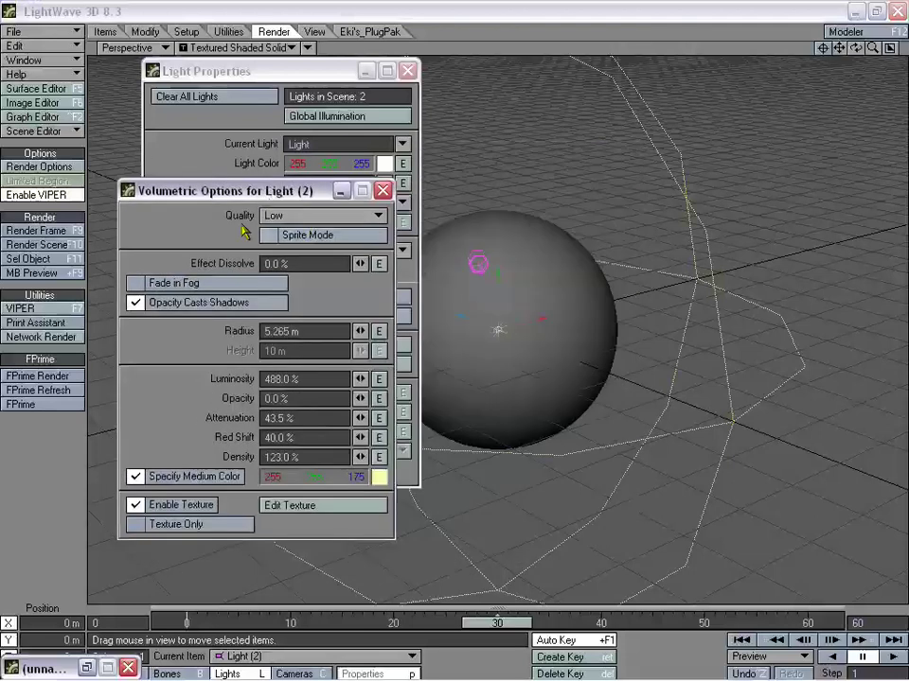
{"action": "left_click", "coordinate": [303, 216]}
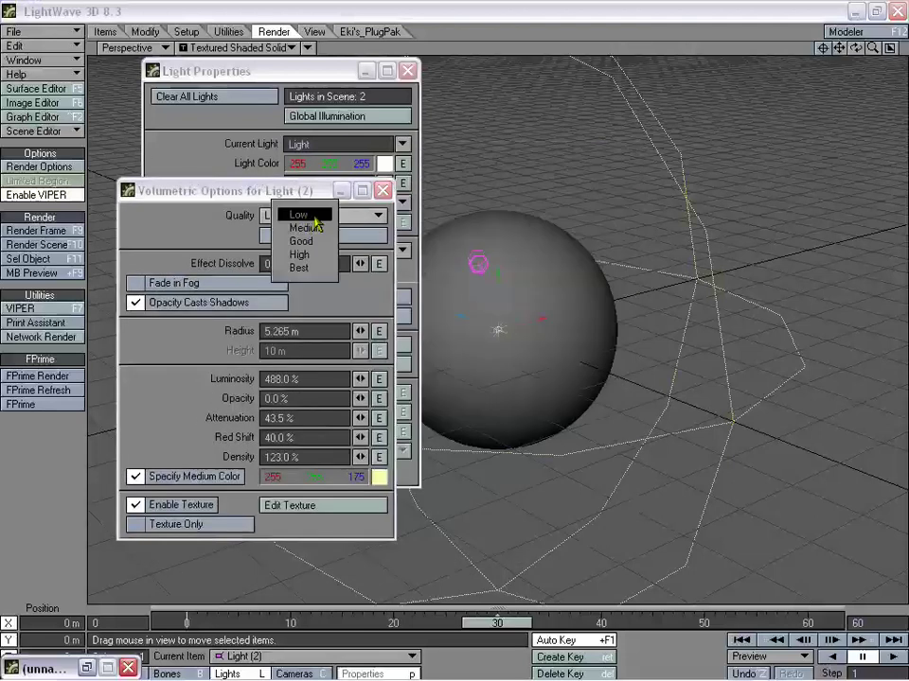
{"action": "left_click", "coordinate": [284, 216]}
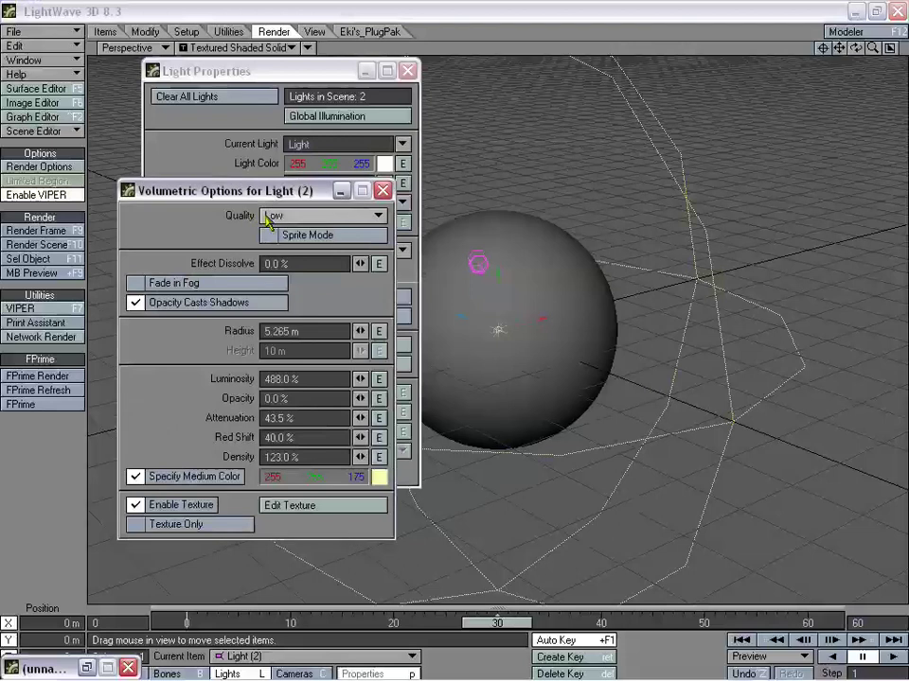
{"action": "left_click_drag", "start_coordinate": [209, 190], "coordinate": [224, 178]}
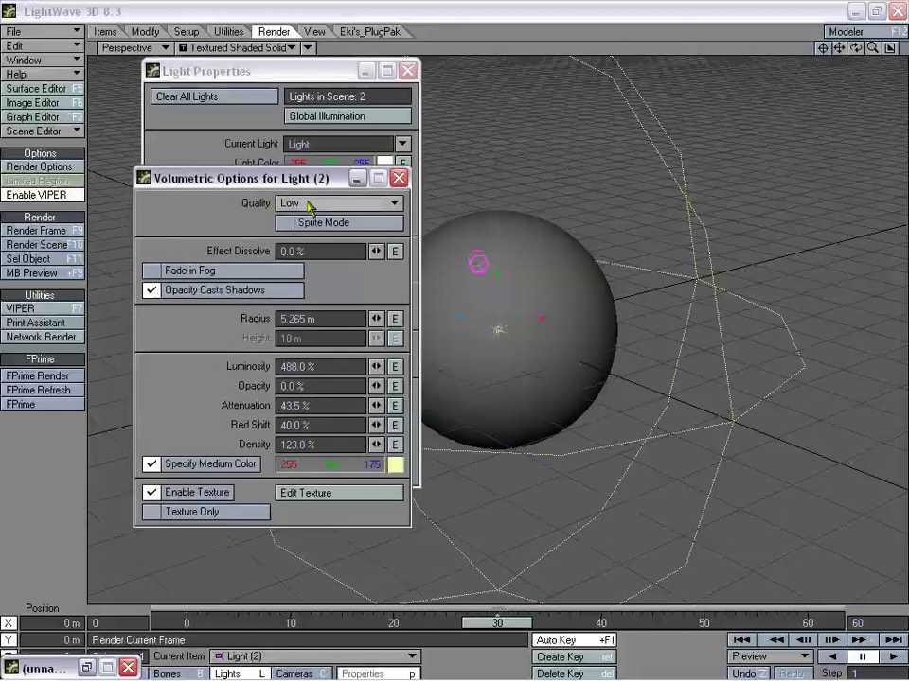
Render frame 30 at 640 × 480, examine the light rays around the ball, and close the image viewer
{"action": "left_click", "coordinate": [36, 231]}
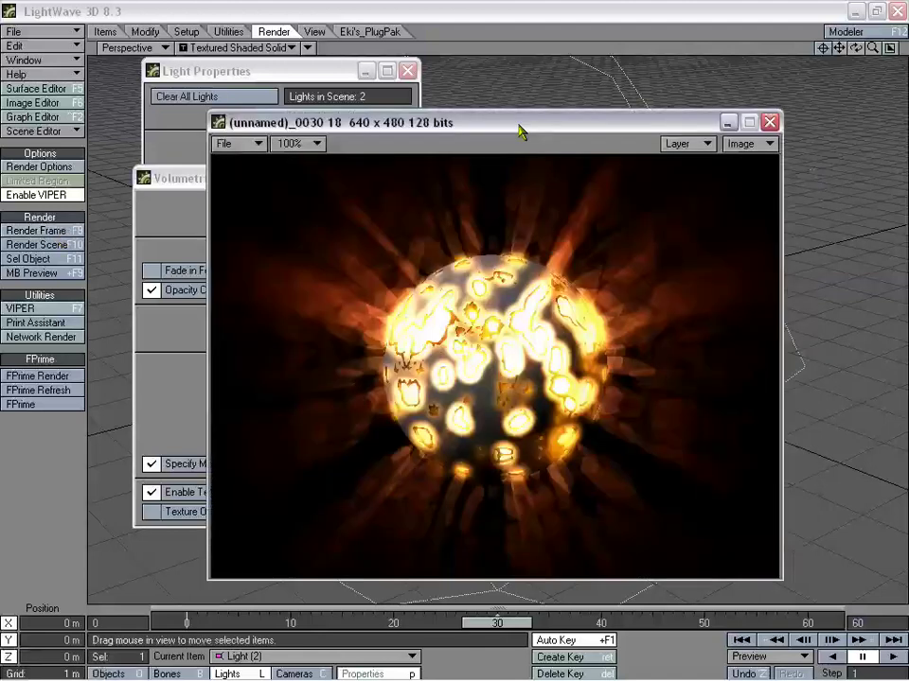
{"action": "mouse_move", "coordinate": [522, 132]}
{"action": "left_mouse_down"}
{"action": "mouse_move", "coordinate": [513, 139]}
{"action": "mouse_move", "coordinate": [513, 126]}
{"action": "left_mouse_up"}
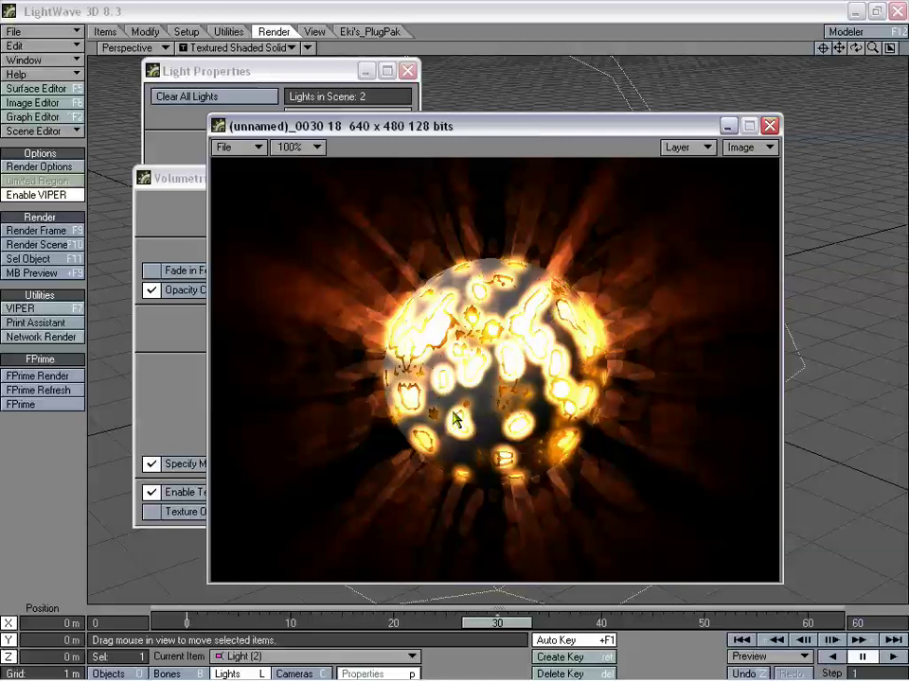
{"action": "left_click", "coordinate": [770, 126]}
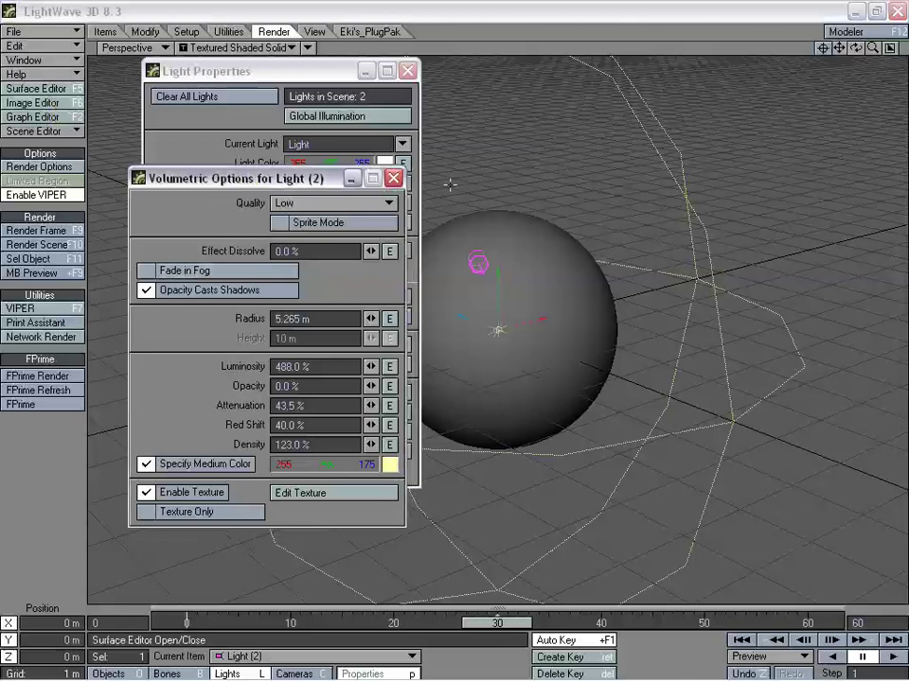
Set the glow intensity to 50% and the glow radius to 23 pixels in the image processing effects
{"action": "key", "text": "ctrl+F8"}
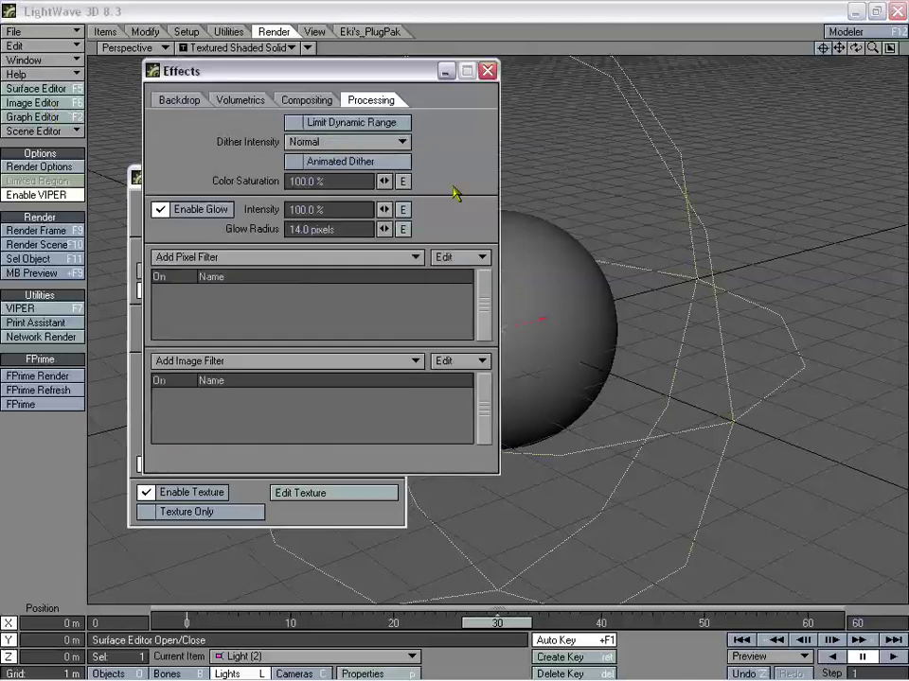
{"action": "left_click", "coordinate": [311, 208]}
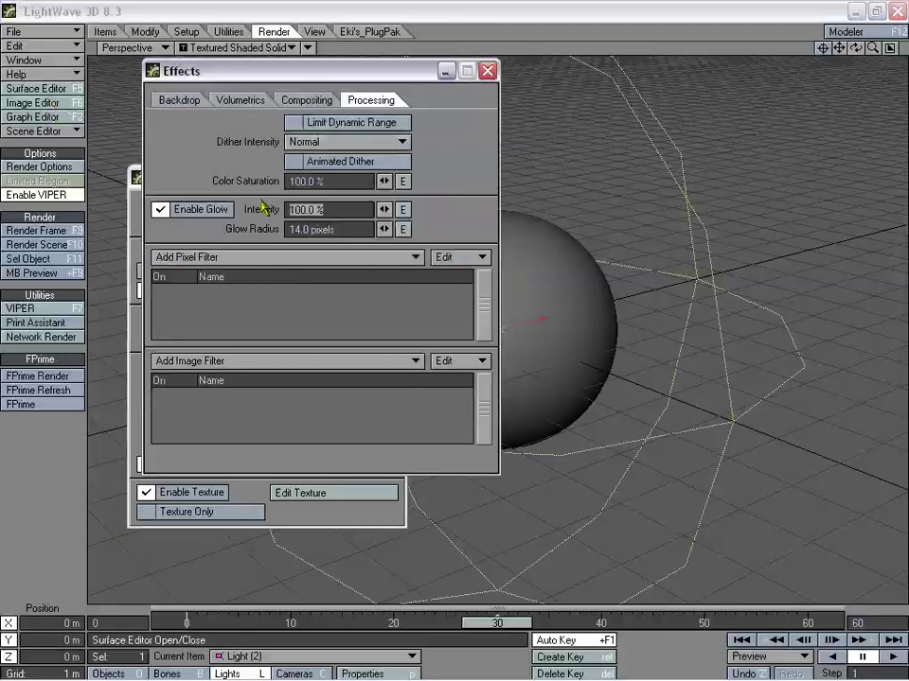
{"action": "type", "text": "50"}
{"action": "key", "text": "Tab"}
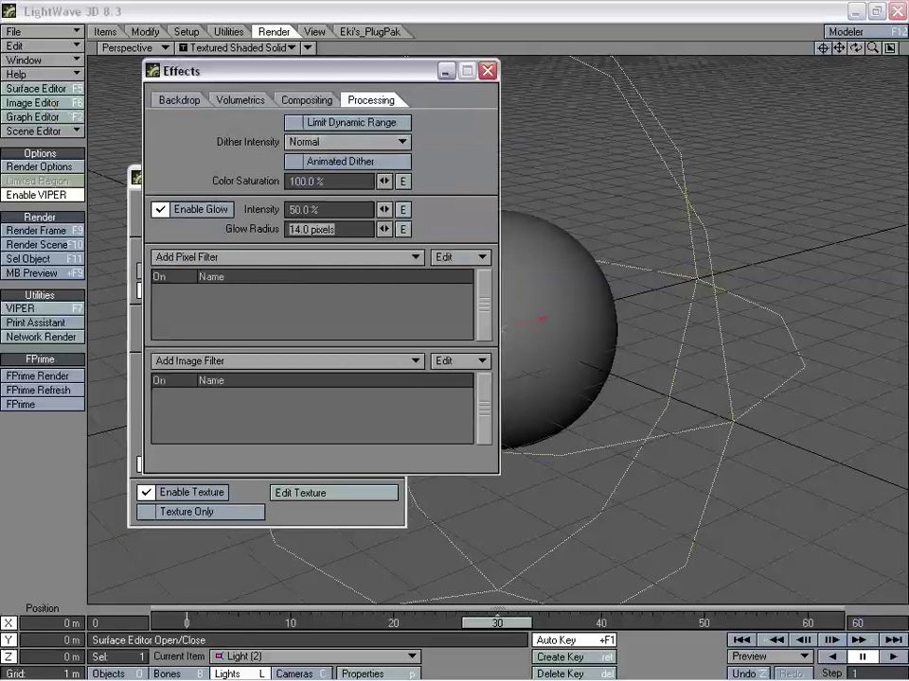
{"action": "type", "text": "23.0"}
{"action": "key", "text": "Return"}
{"action": "left_click", "coordinate": [486, 71]}
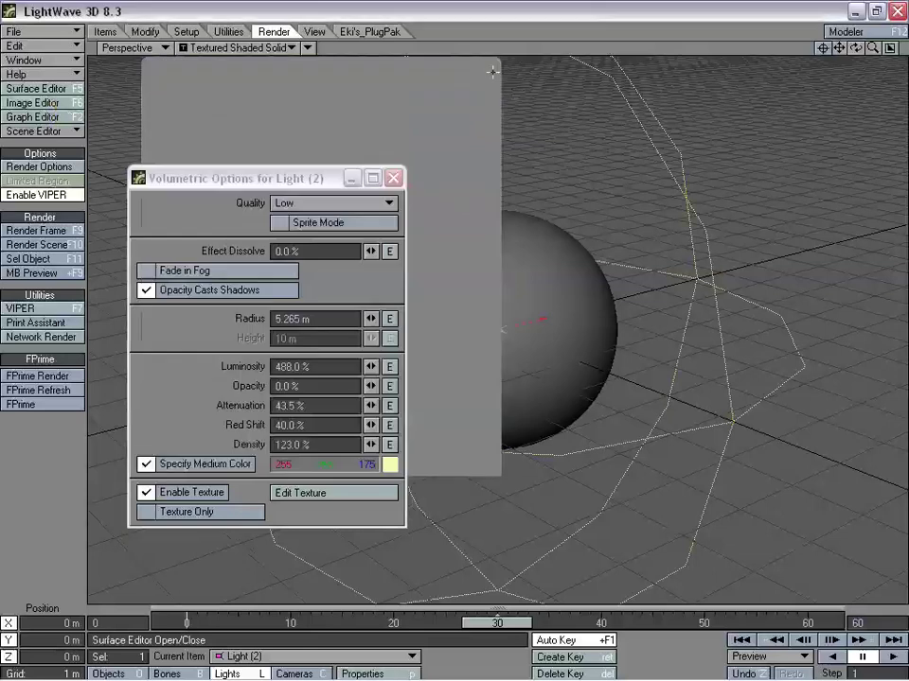
Set the volumetric quality of Light (2) to Best
{"action": "left_click_drag", "start_coordinate": [284, 185], "coordinate": [295, 167]}
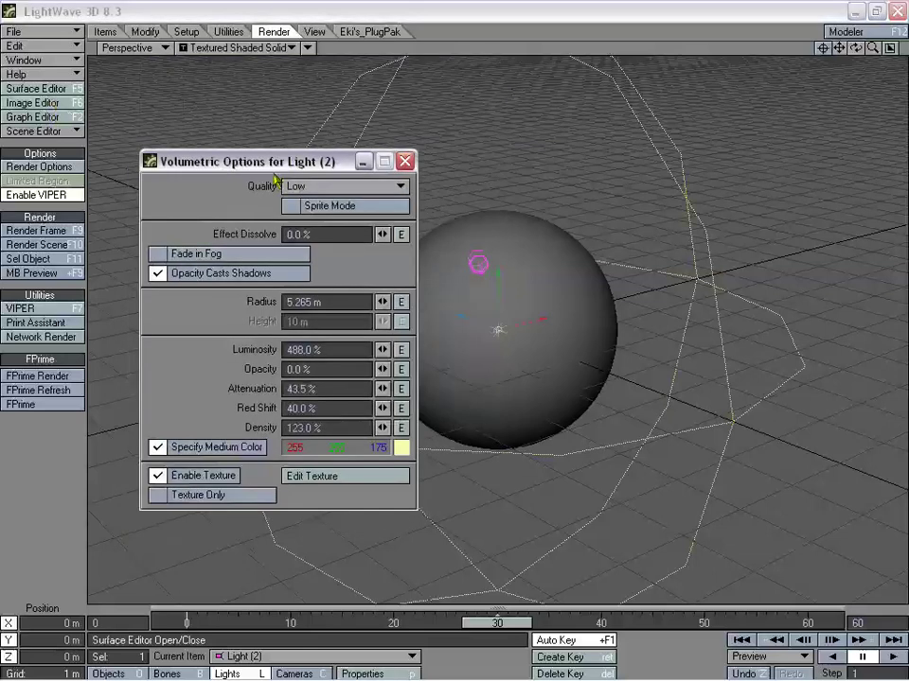
{"action": "left_click", "coordinate": [301, 184]}
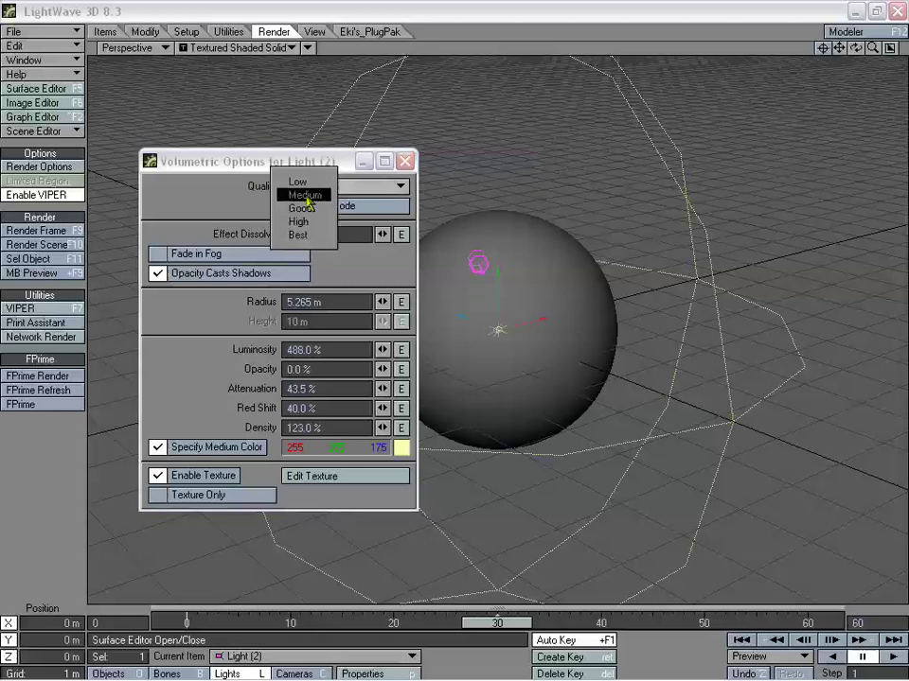
{"action": "left_click", "coordinate": [312, 235]}
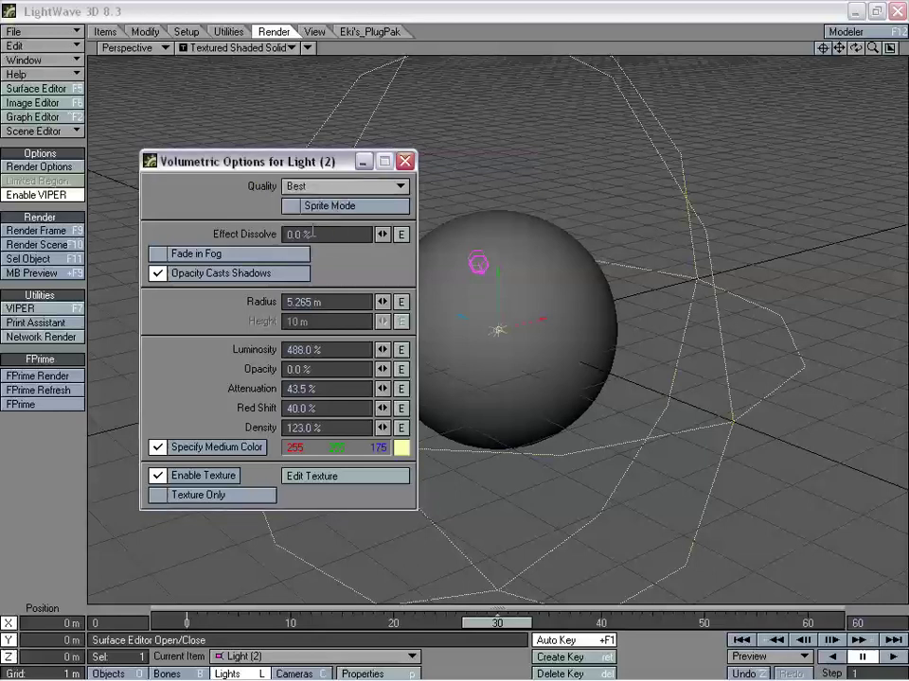
Render frame 30 again and examine the smoothness of the light rays and the surface glow in the image viewer
{"action": "left_click", "coordinate": [52, 231]}
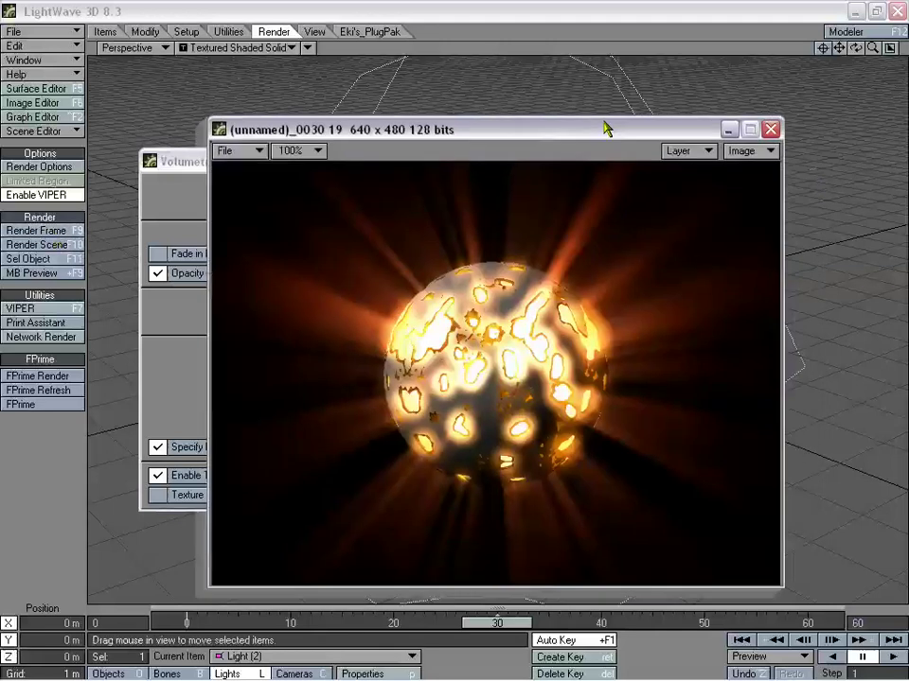
{"action": "left_click_drag", "start_coordinate": [592, 126], "coordinate": [587, 123]}
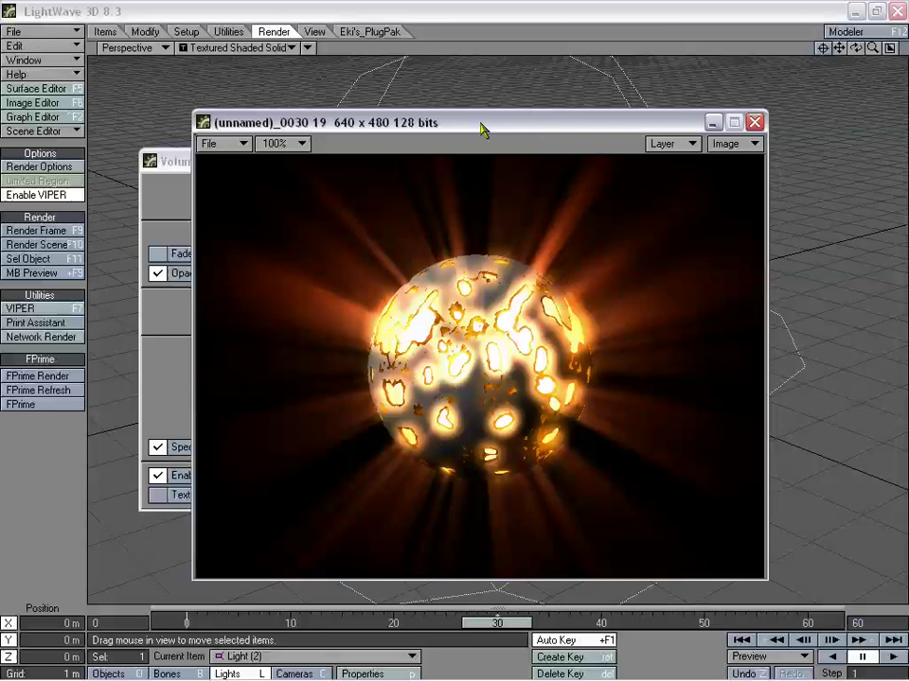
{"action": "left_click_drag", "start_coordinate": [483, 129], "coordinate": [514, 129]}
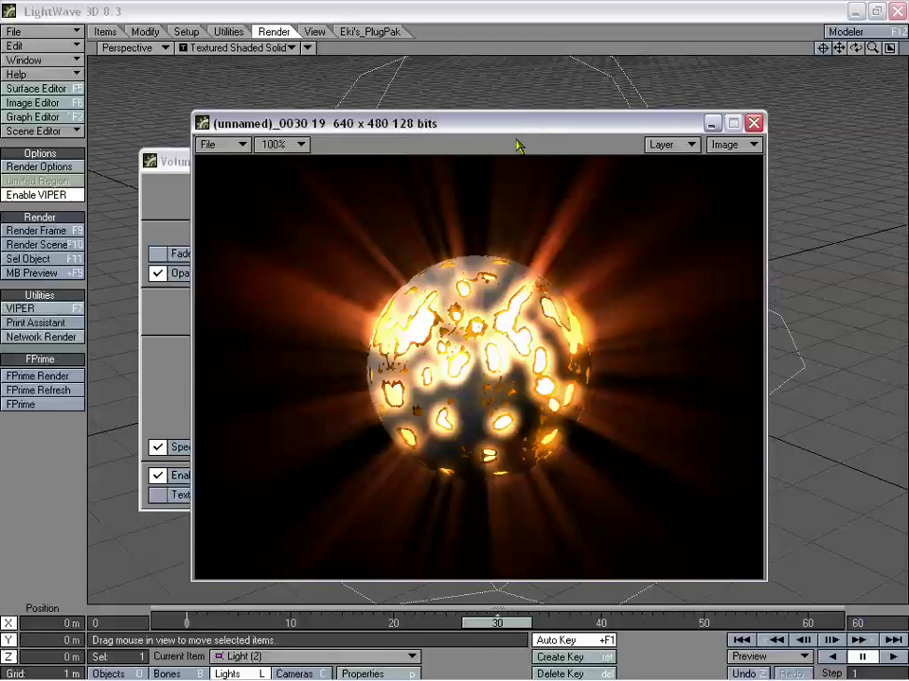
{"action": "left_click_drag", "start_coordinate": [522, 128], "coordinate": [529, 131]}
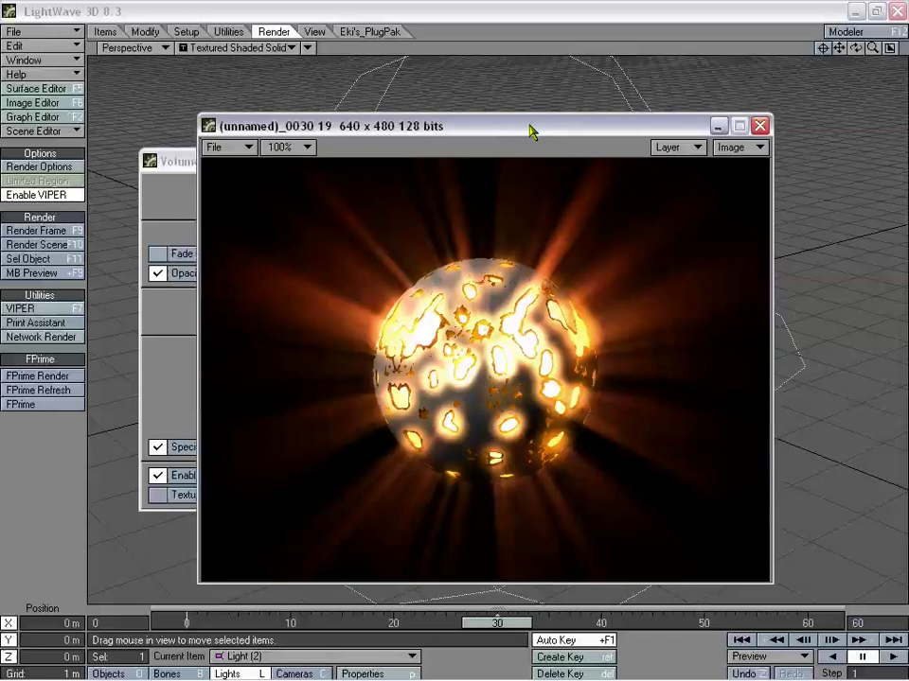
{"action": "left_click_drag", "start_coordinate": [542, 127], "coordinate": [531, 113]}
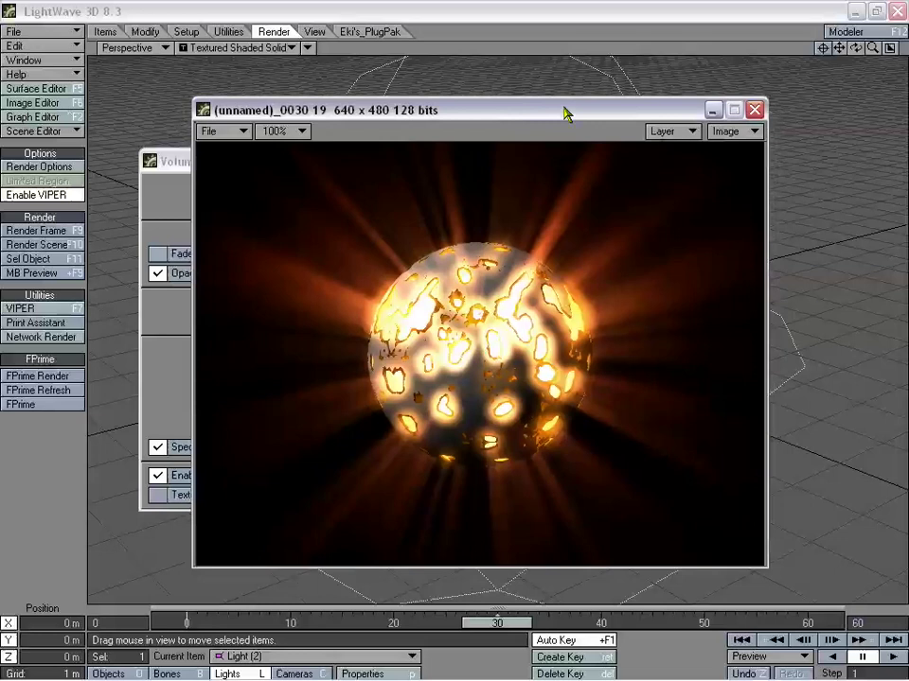
{"action": "left_click_drag", "start_coordinate": [568, 113], "coordinate": [571, 117]}
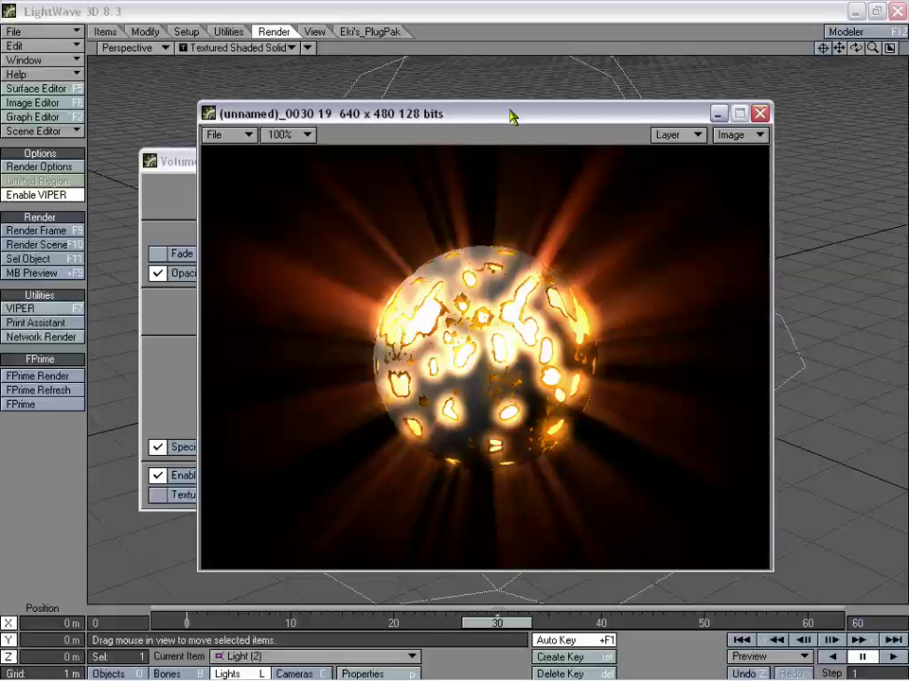
{"action": "left_click_drag", "start_coordinate": [513, 115], "coordinate": [519, 120]}
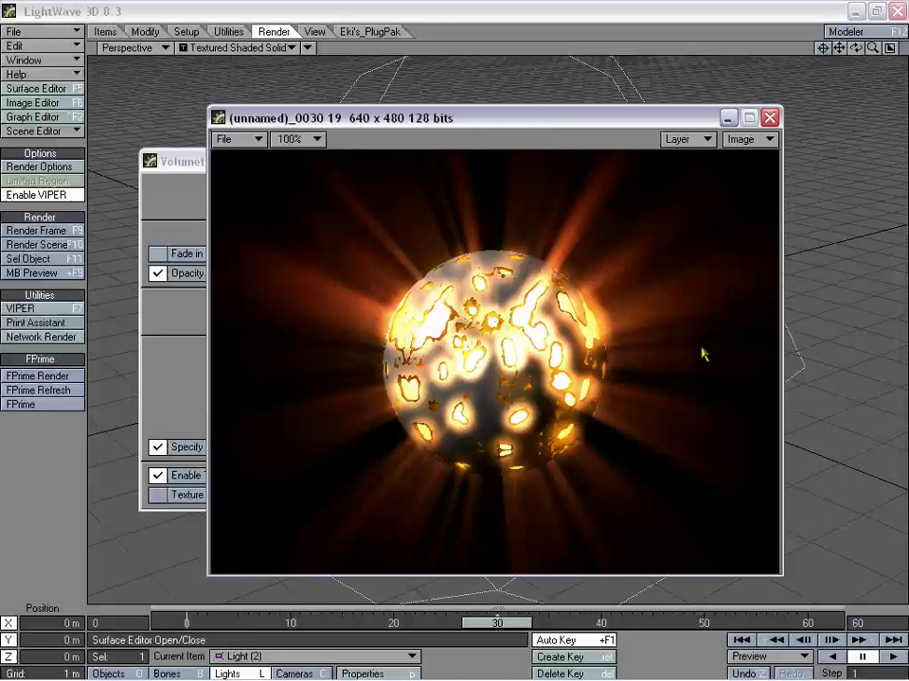
{"action": "left_click_drag", "start_coordinate": [541, 121], "coordinate": [479, 126]}
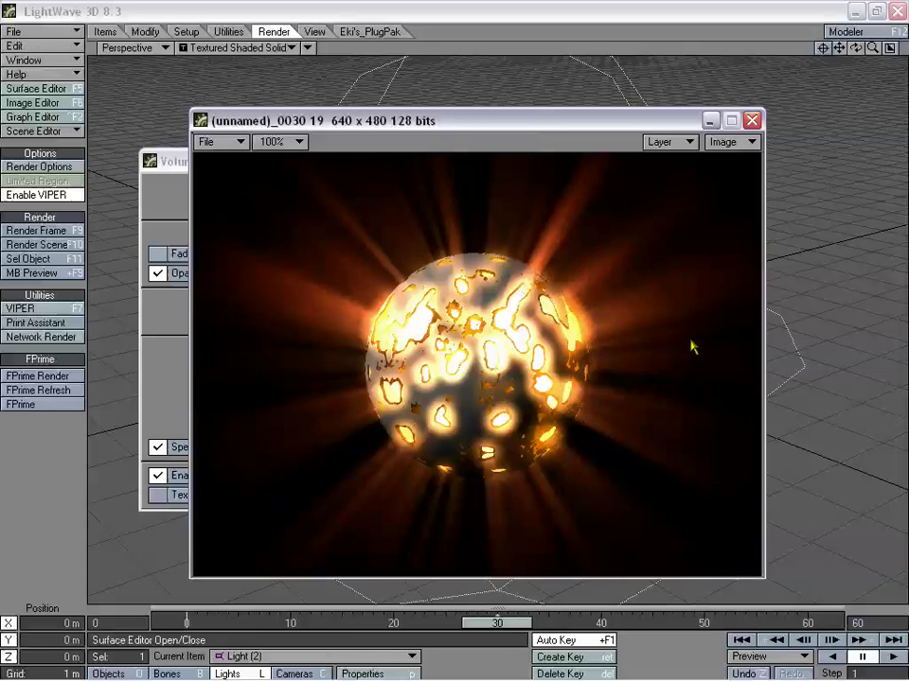
{"action": "left_click_drag", "start_coordinate": [615, 120], "coordinate": [637, 111]}
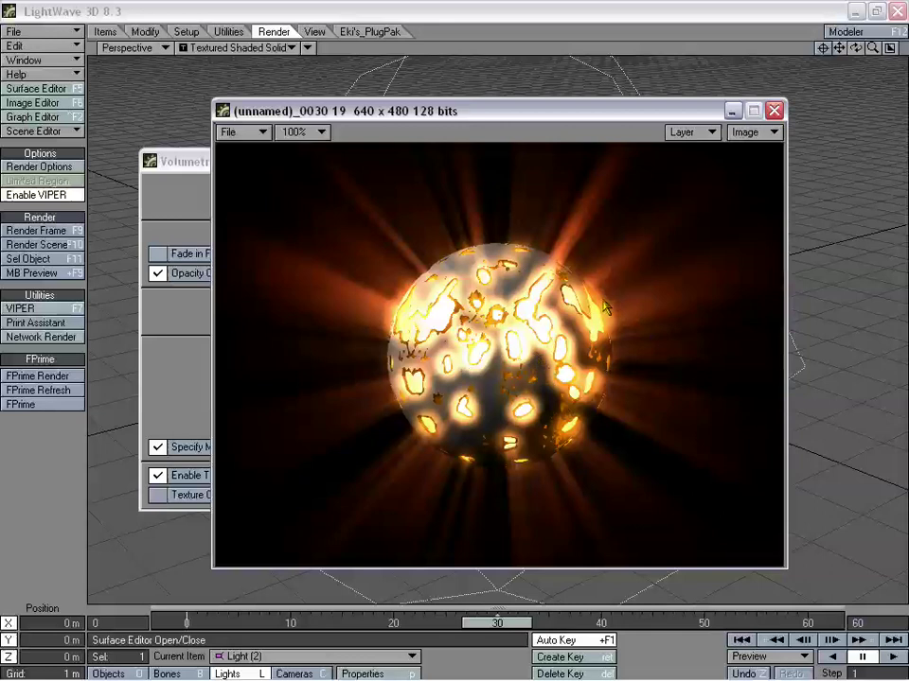
{"action": "mouse_move", "coordinate": [591, 118]}
{"action": "left_mouse_down"}
{"action": "mouse_move", "coordinate": [623, 117]}
{"action": "mouse_move", "coordinate": [586, 135]}
{"action": "left_mouse_up"}
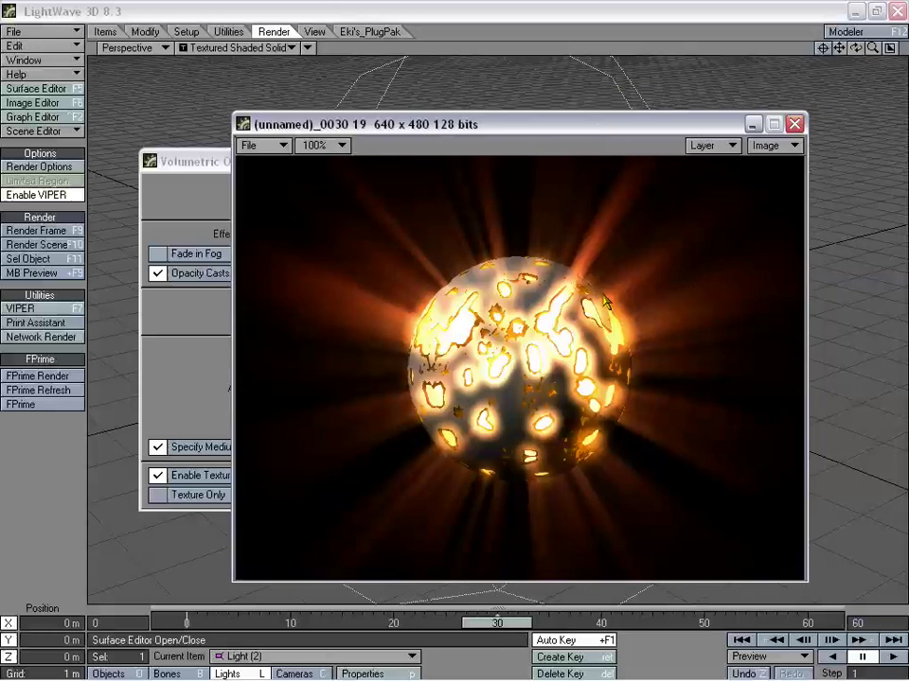
{"action": "left_click_drag", "start_coordinate": [605, 126], "coordinate": [578, 127]}
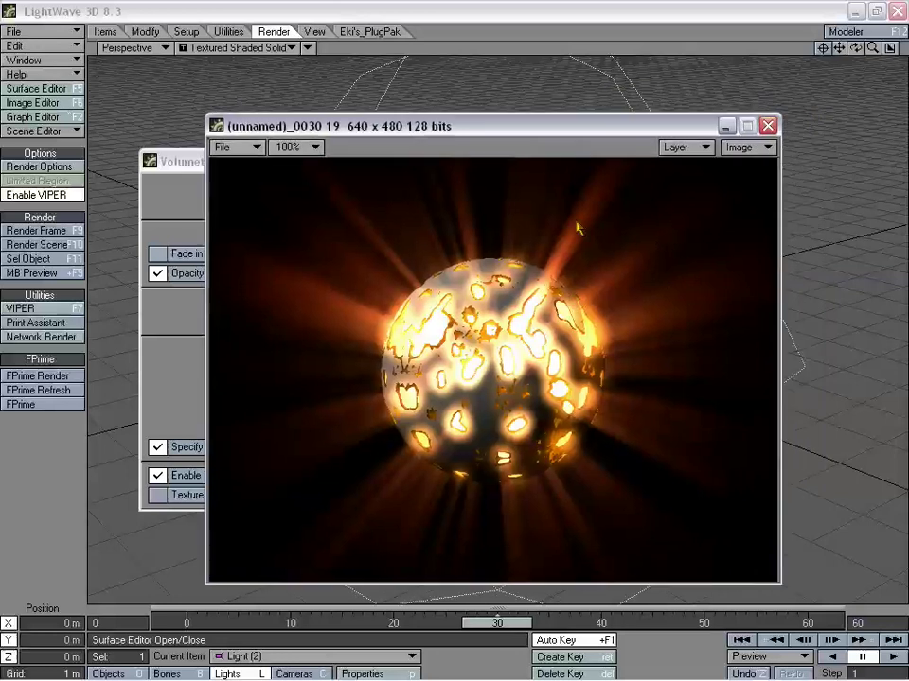
{"action": "left_click_drag", "start_coordinate": [643, 127], "coordinate": [648, 142]}
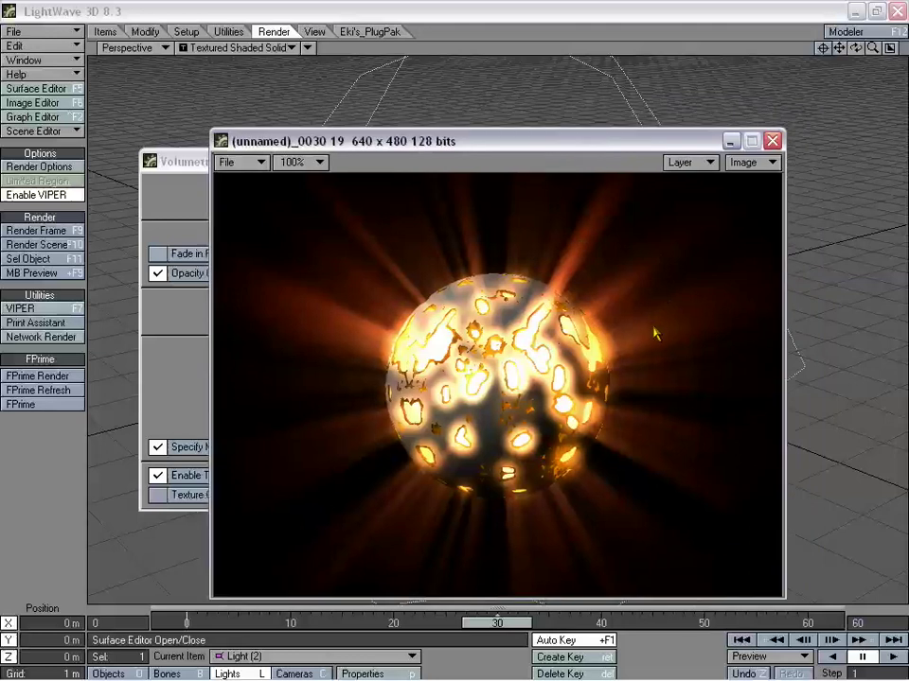